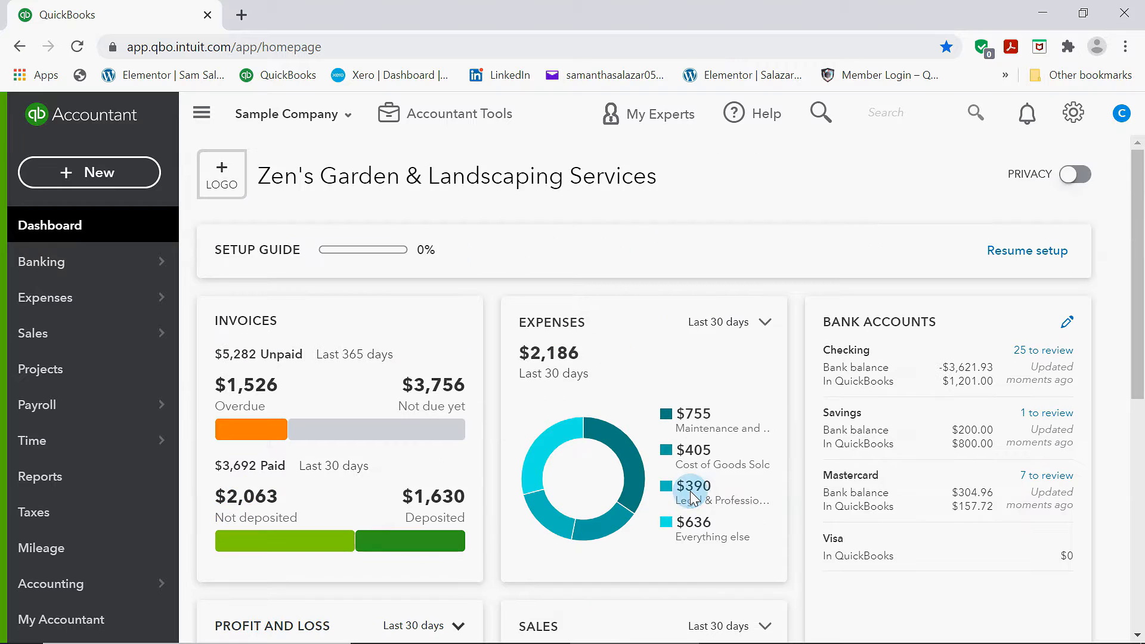
Open the Chart of Accounts from the company settings
scroll(549, 533, down, 2)
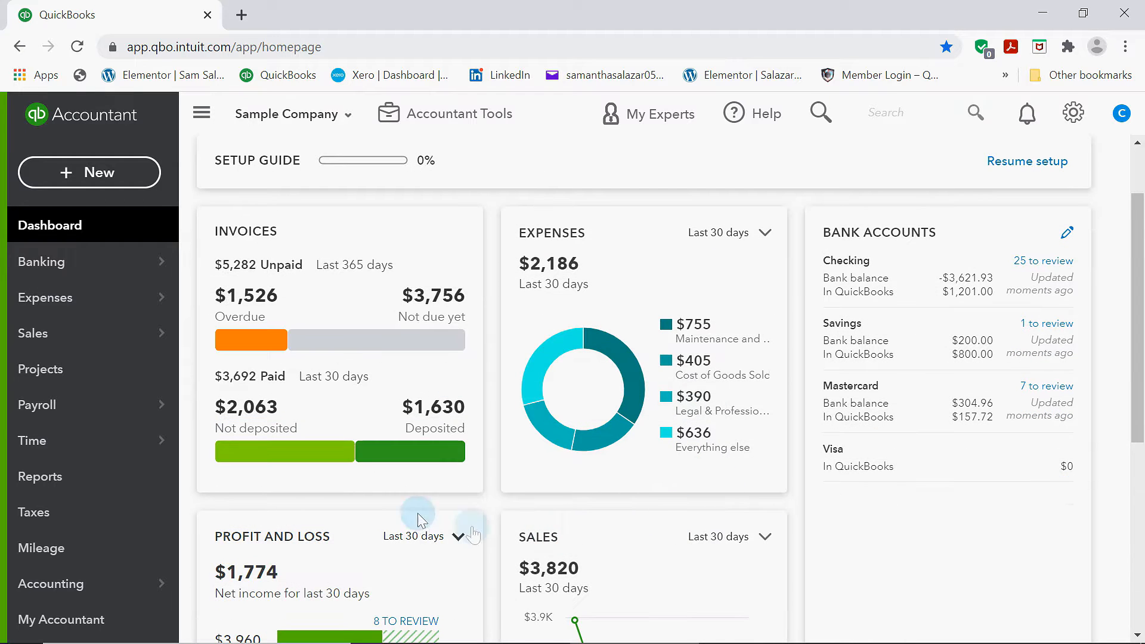
scroll(608, 540, down, 4)
scroll(654, 546, up, 3)
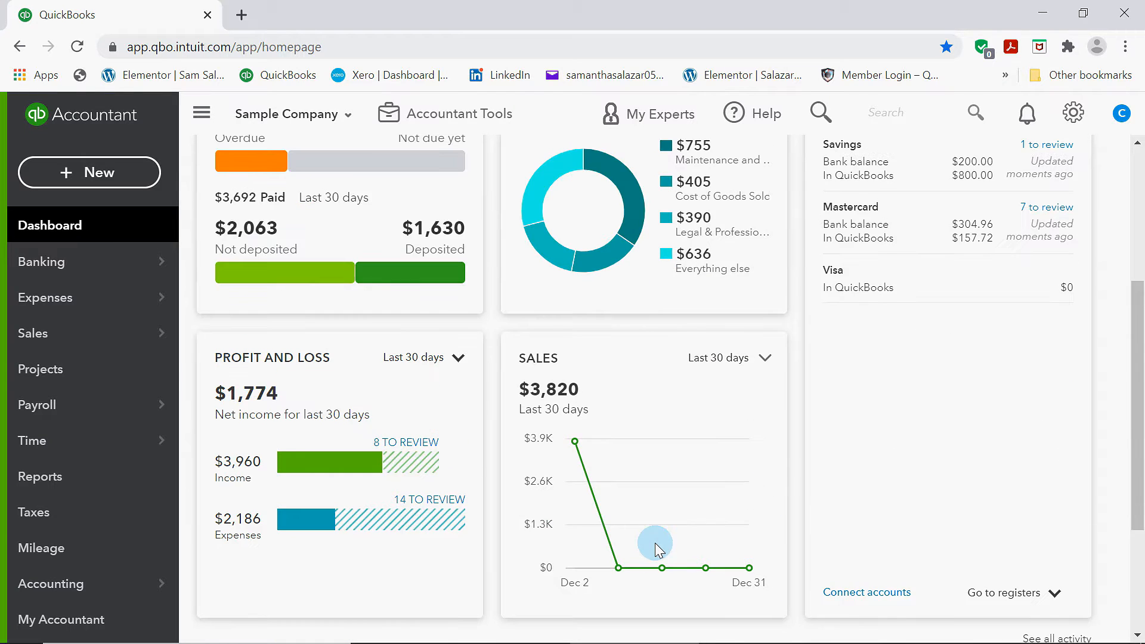
scroll(797, 513, up, 3)
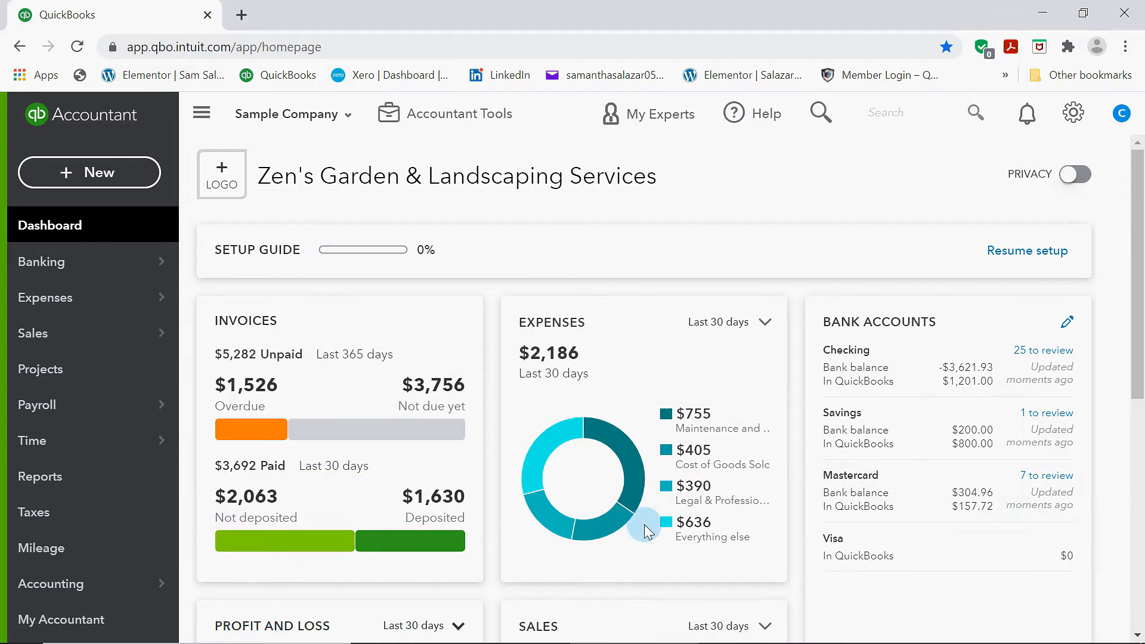
scroll(643, 521, down, 3)
scroll(829, 472, up, 3)
click(1072, 114)
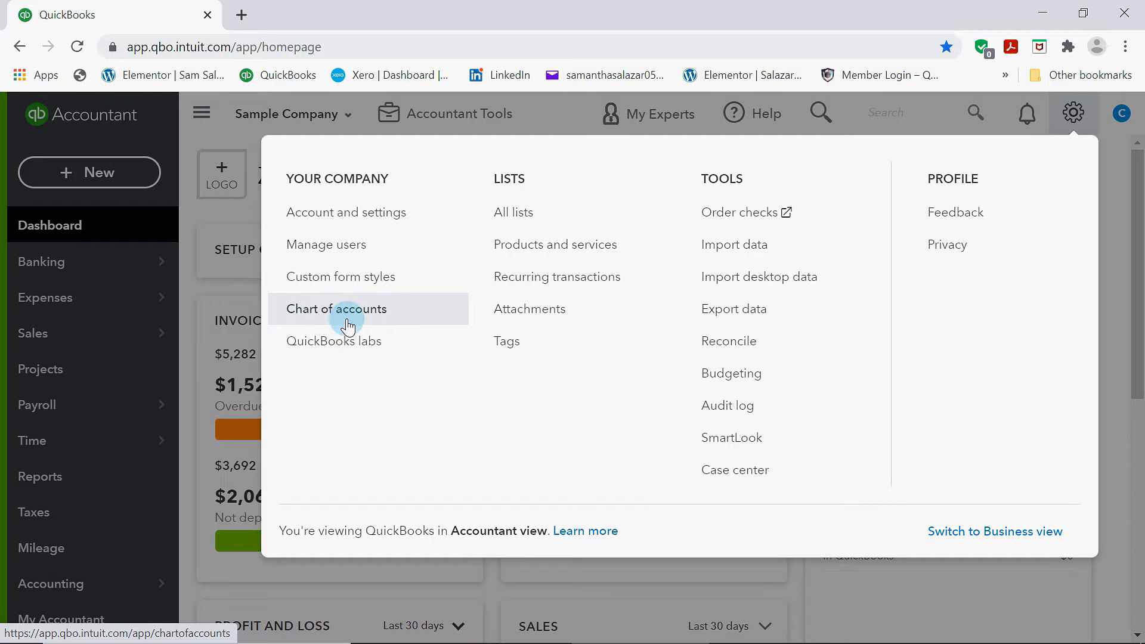
click(315, 312)
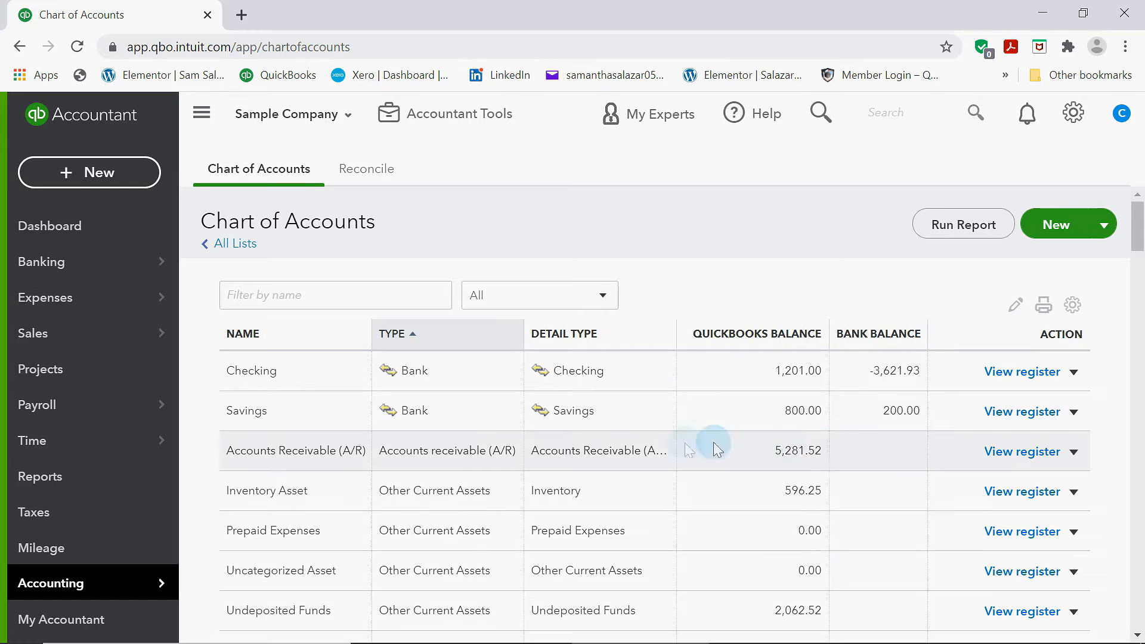
Browse through the full list of accounts in the Chart of Accounts
scroll(603, 478, down, 1)
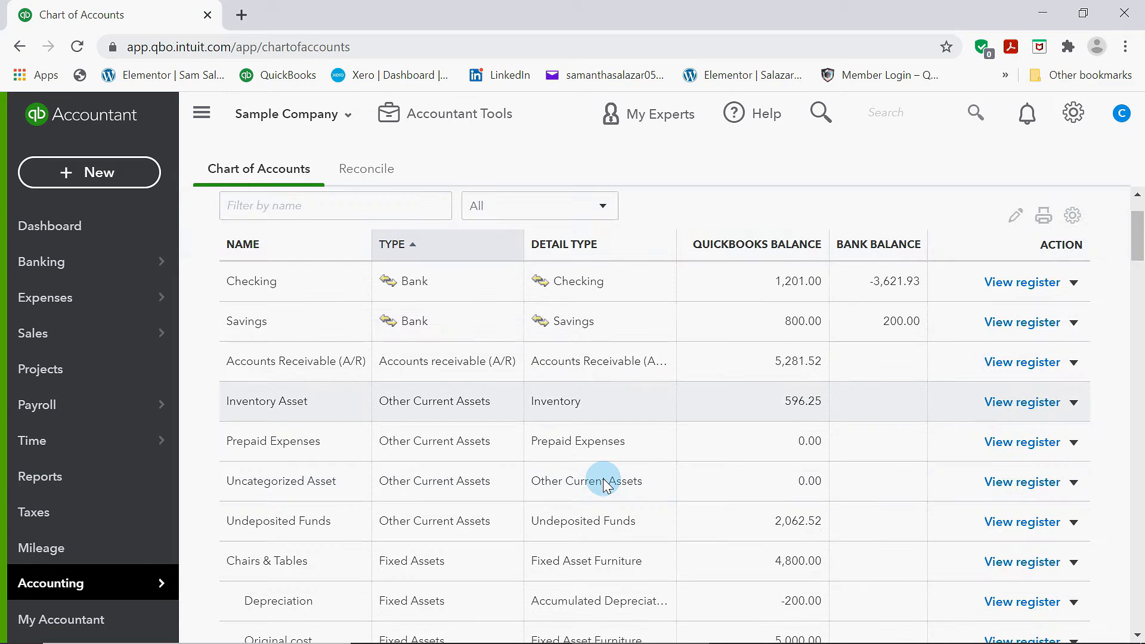
scroll(603, 478, down, 4)
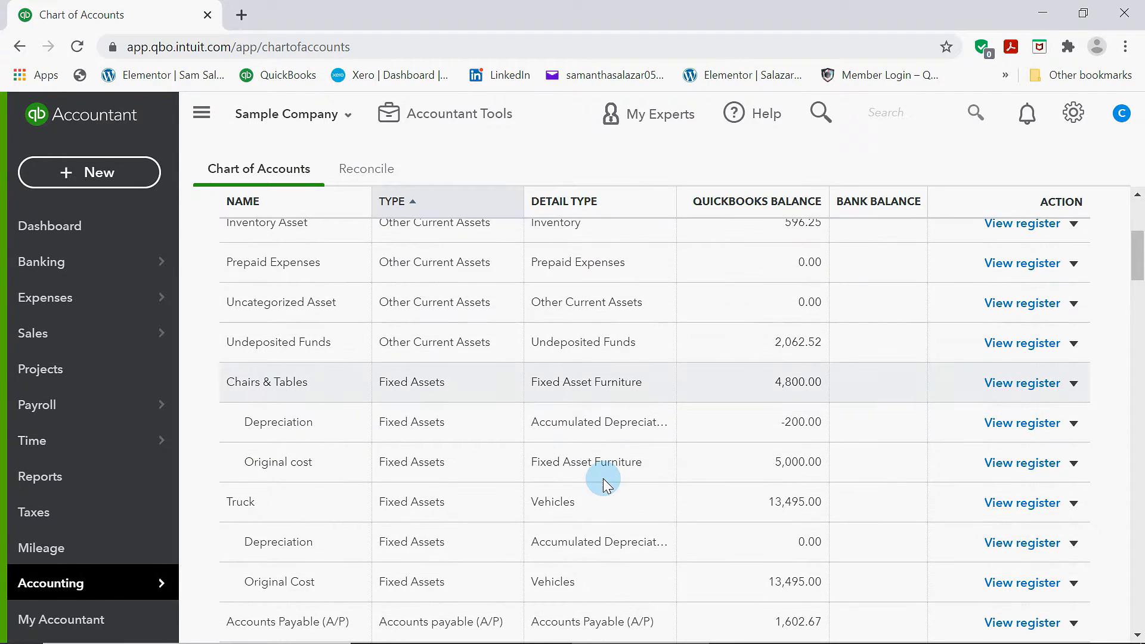
scroll(603, 478, up, 5)
scroll(450, 452, down, 3)
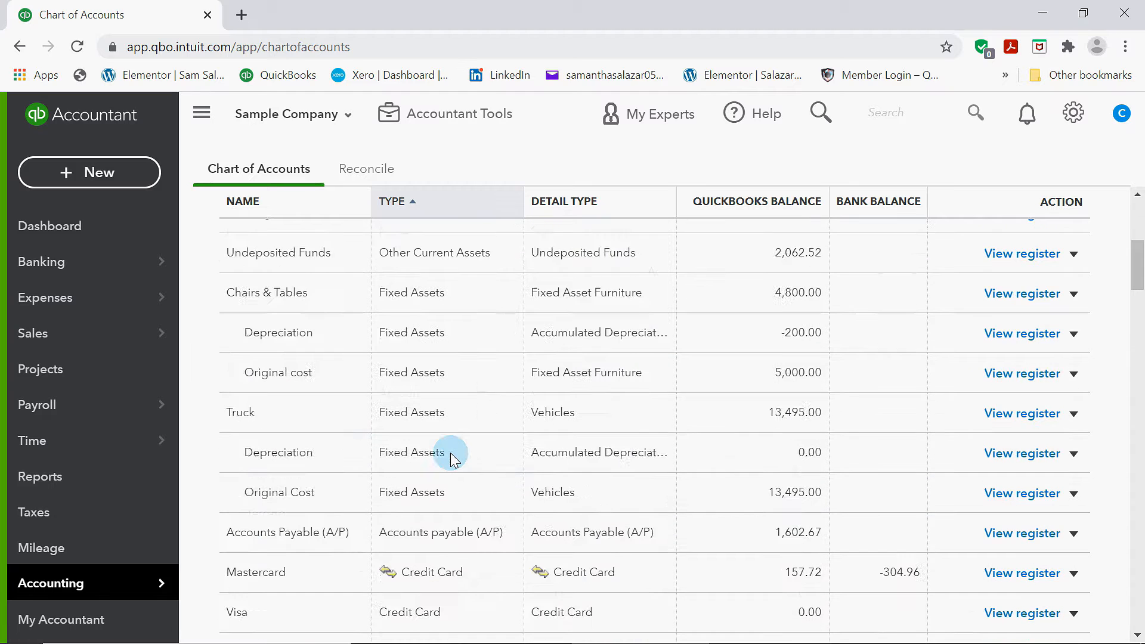
scroll(450, 452, down, 4)
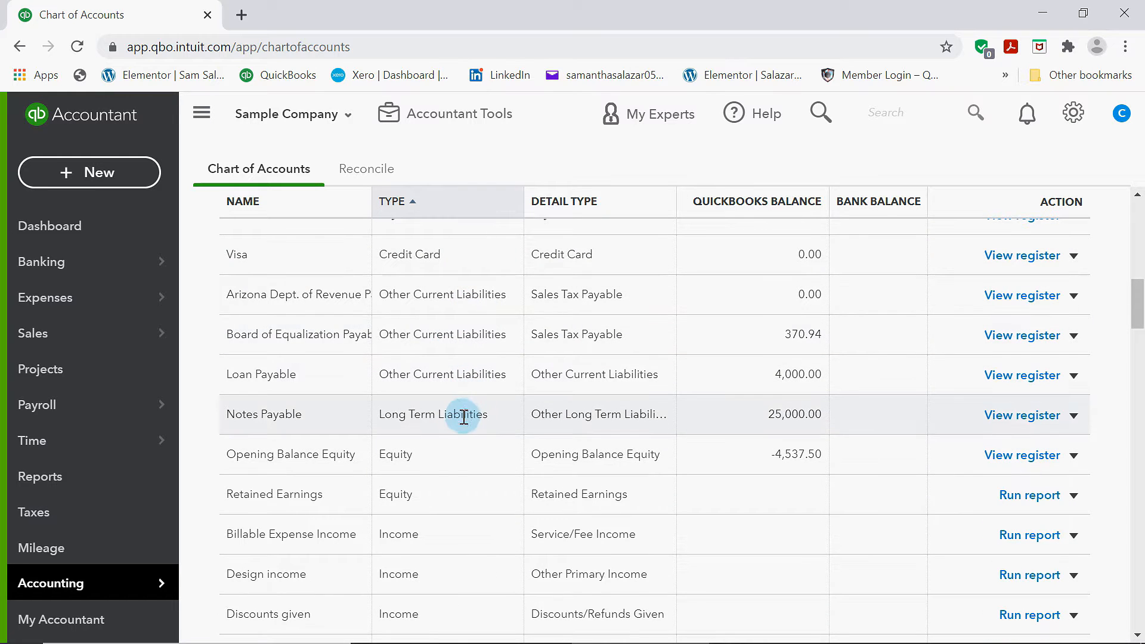
scroll(450, 479, down, 3)
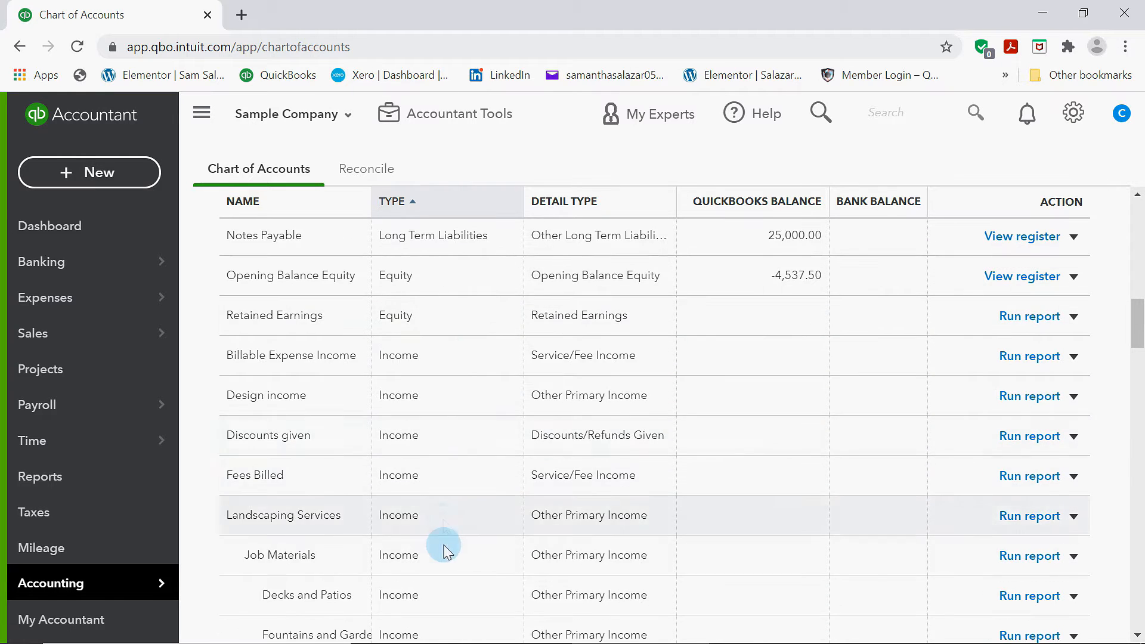
scroll(451, 519, down, 10)
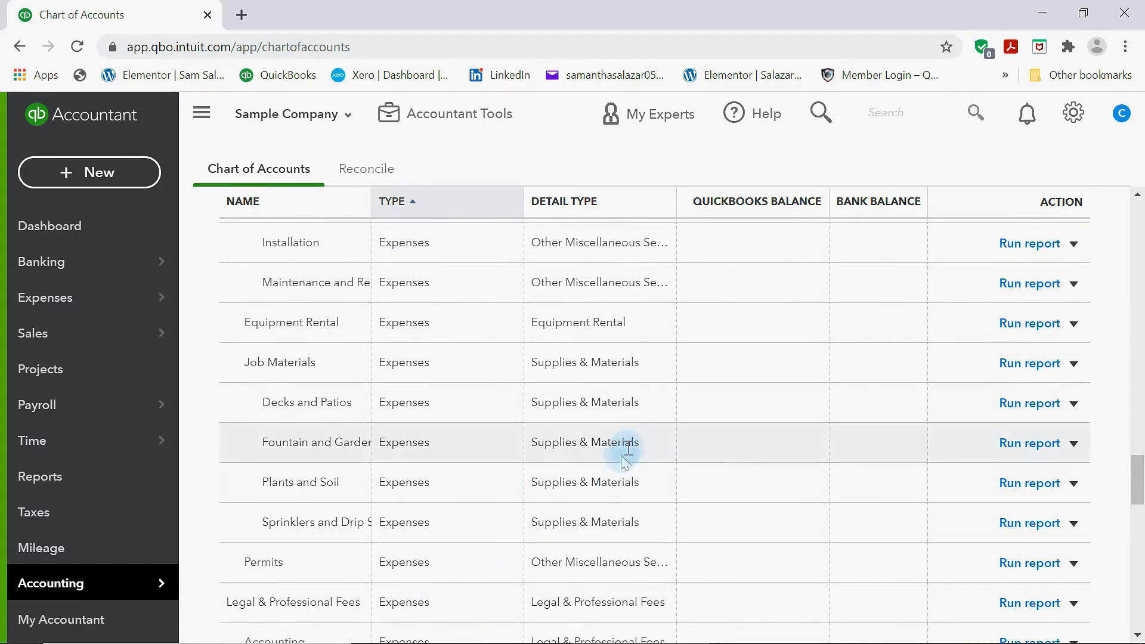
scroll(590, 477, up, 14)
scroll(600, 451, up, 8)
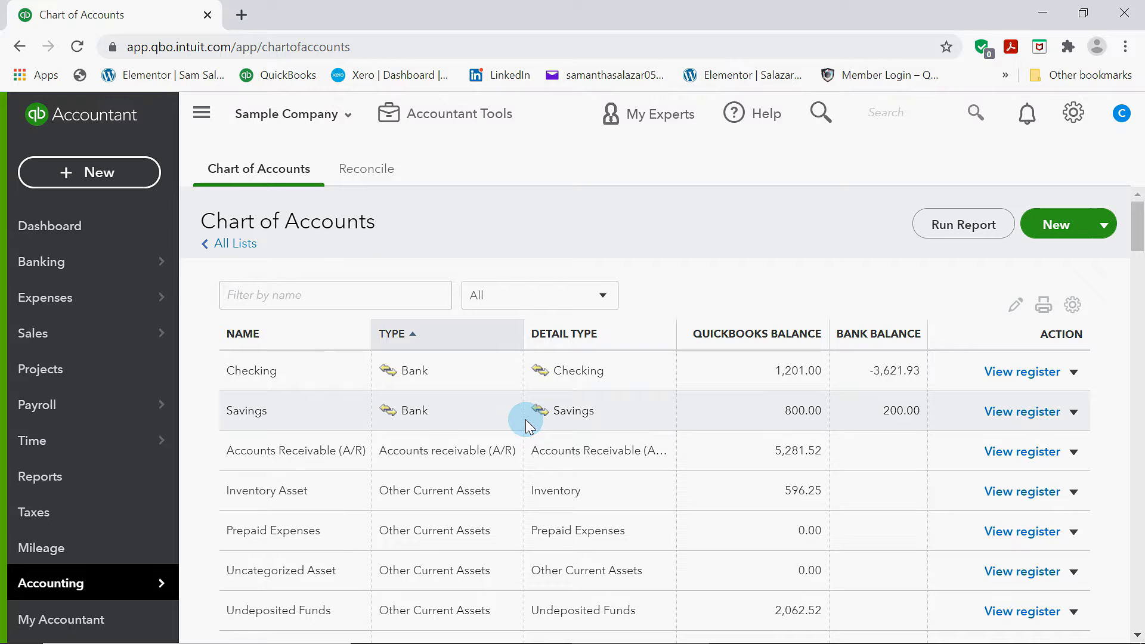
Create a new Bank account named Chase with Checking detail type and description Bank Account, and save it
click(1105, 229)
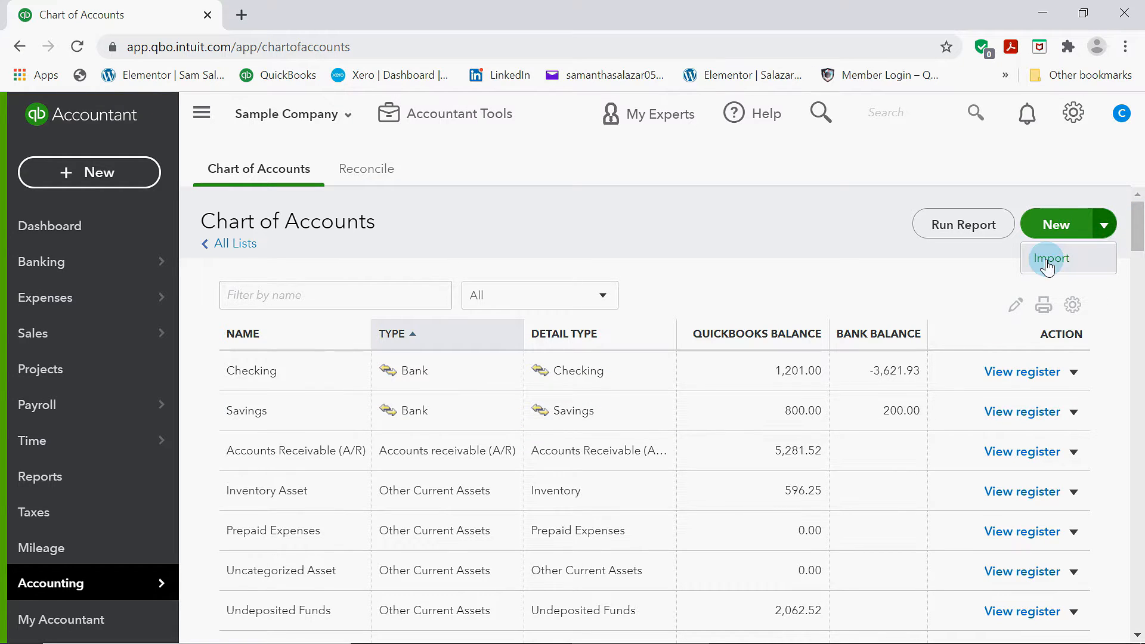
click(991, 263)
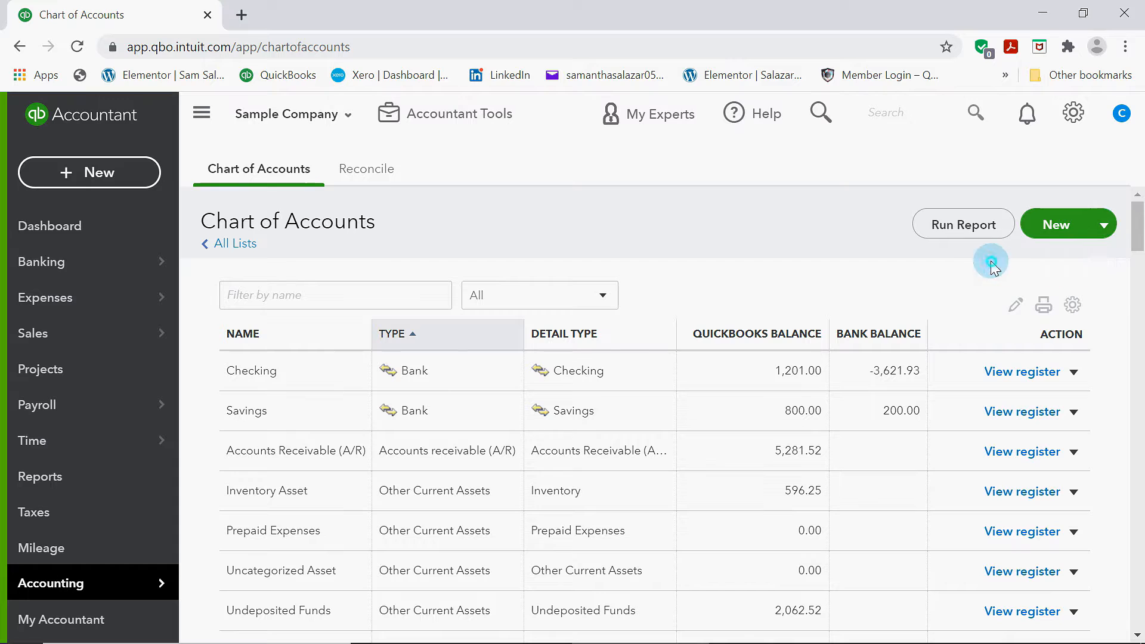
click(1054, 232)
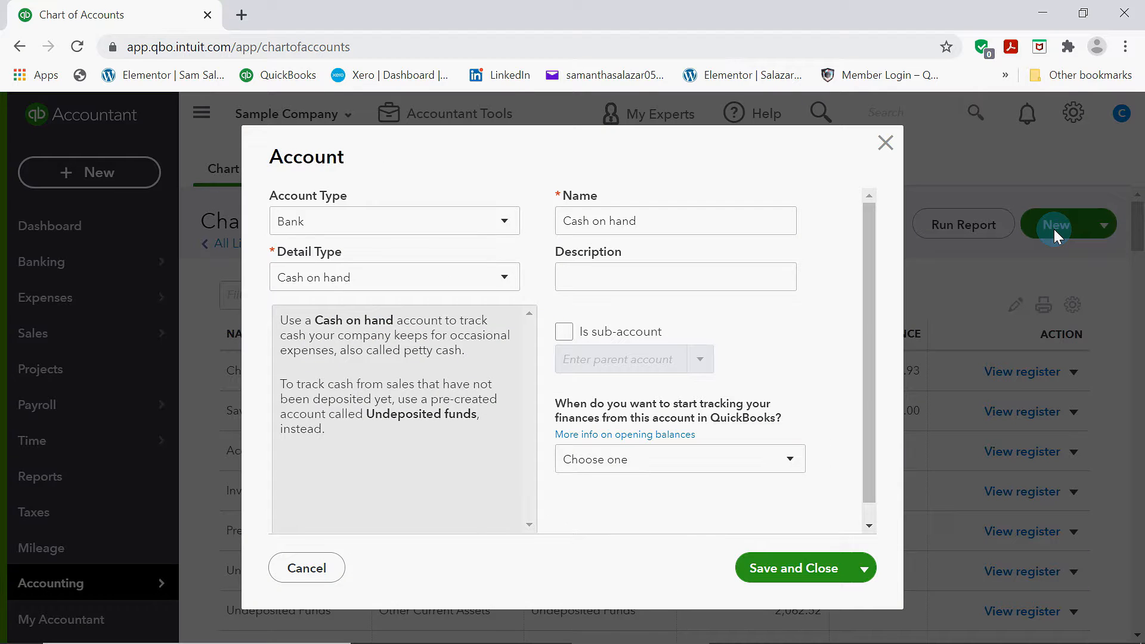
click(441, 227)
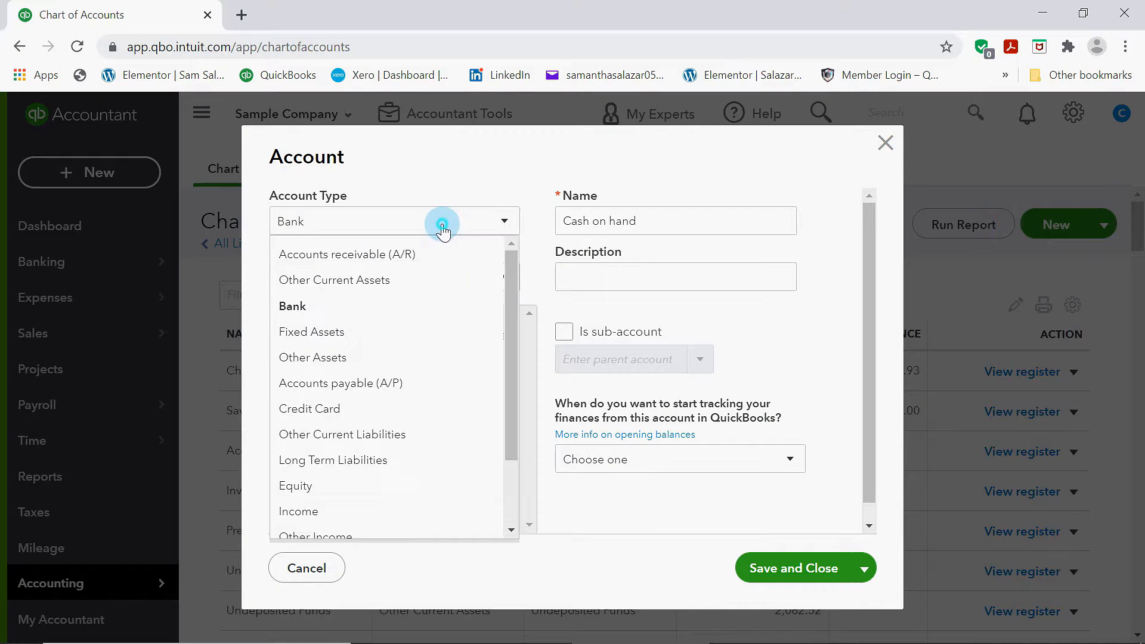
click(295, 307)
click(359, 279)
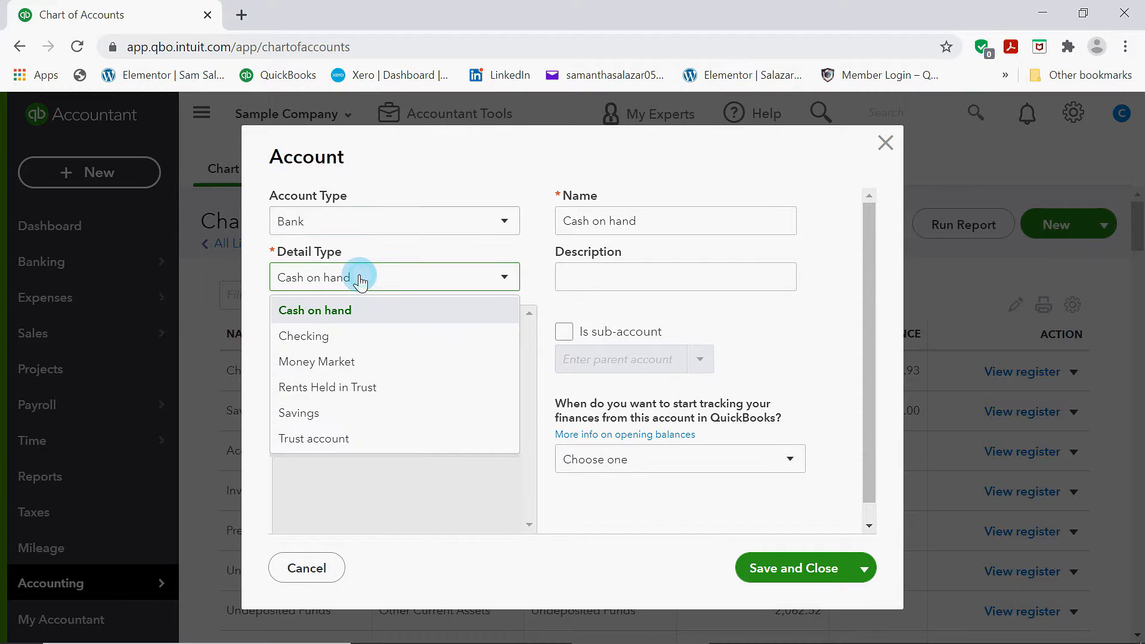
click(304, 334)
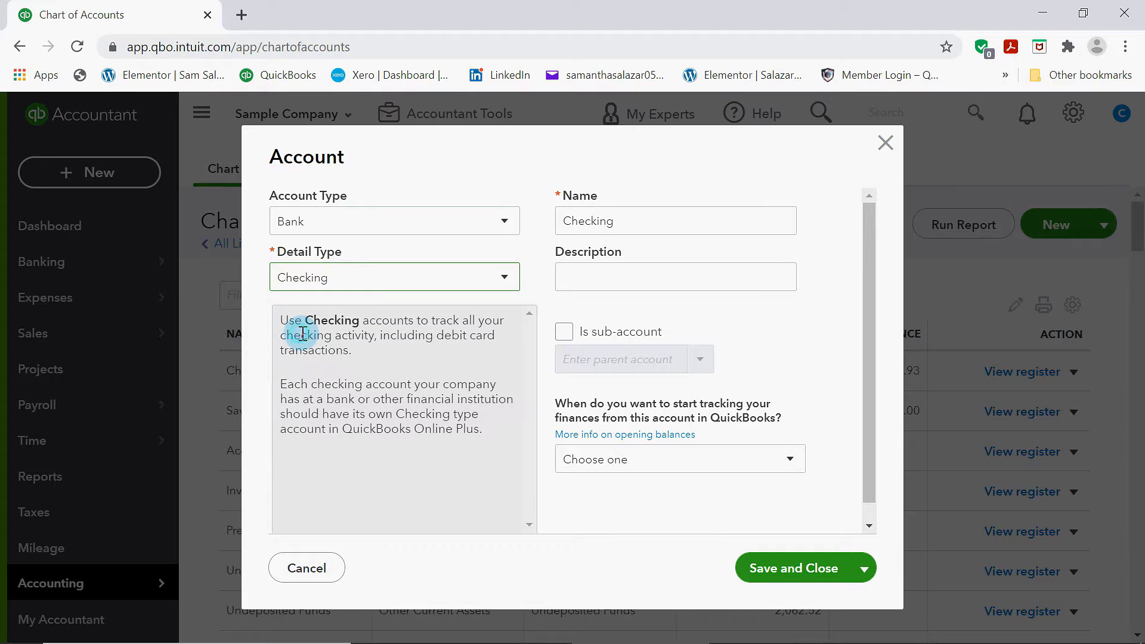
double_click(638, 224)
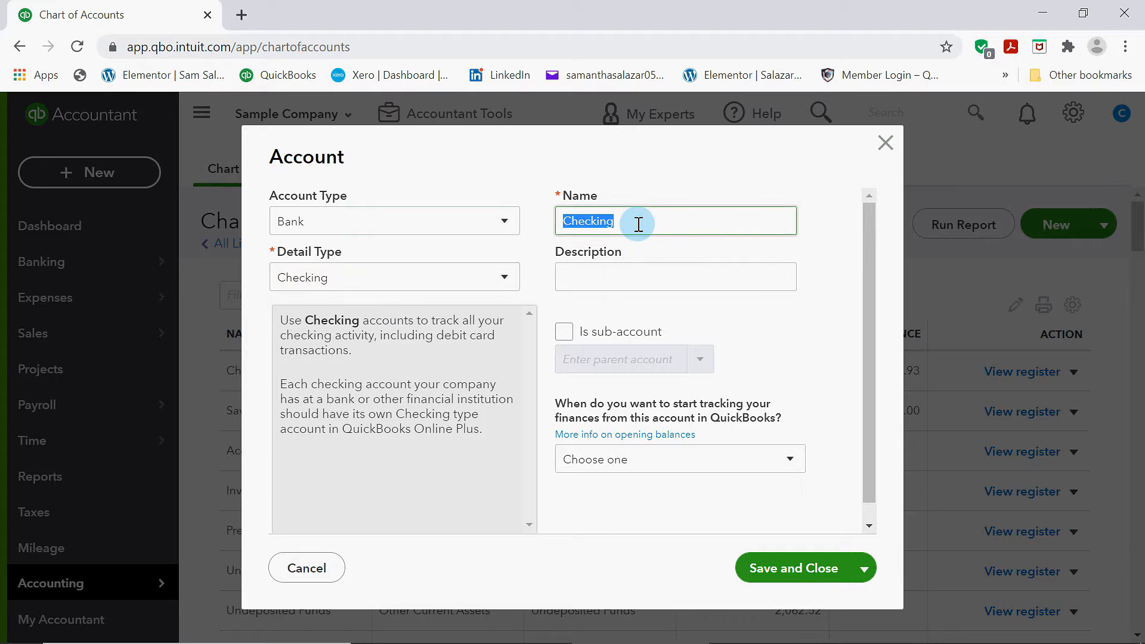
key(BackSpace)
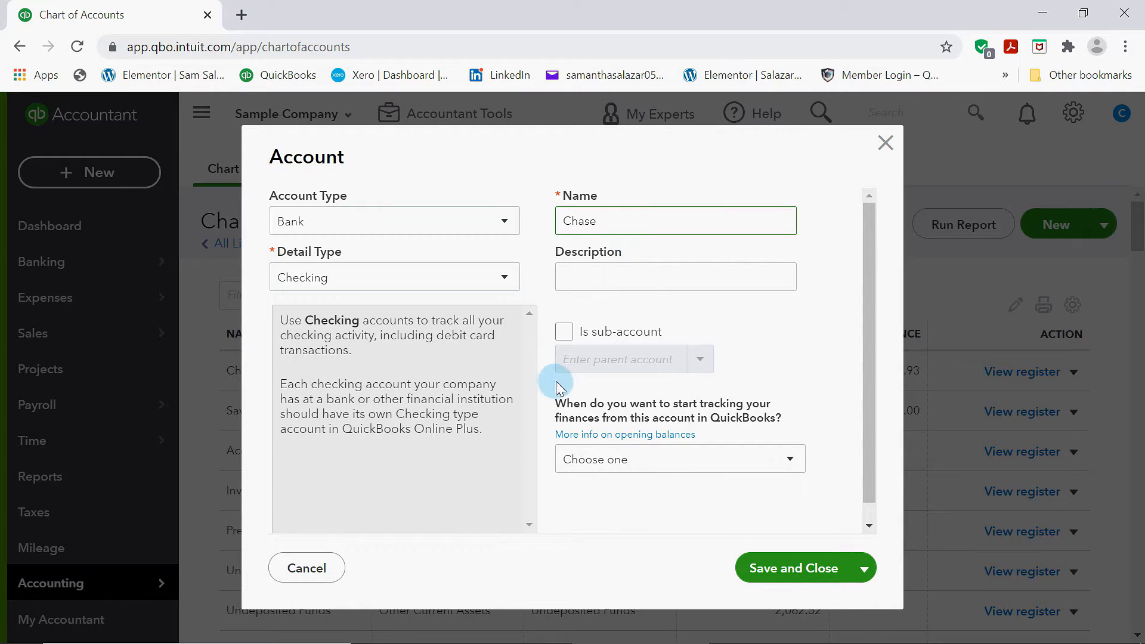
click(670, 282)
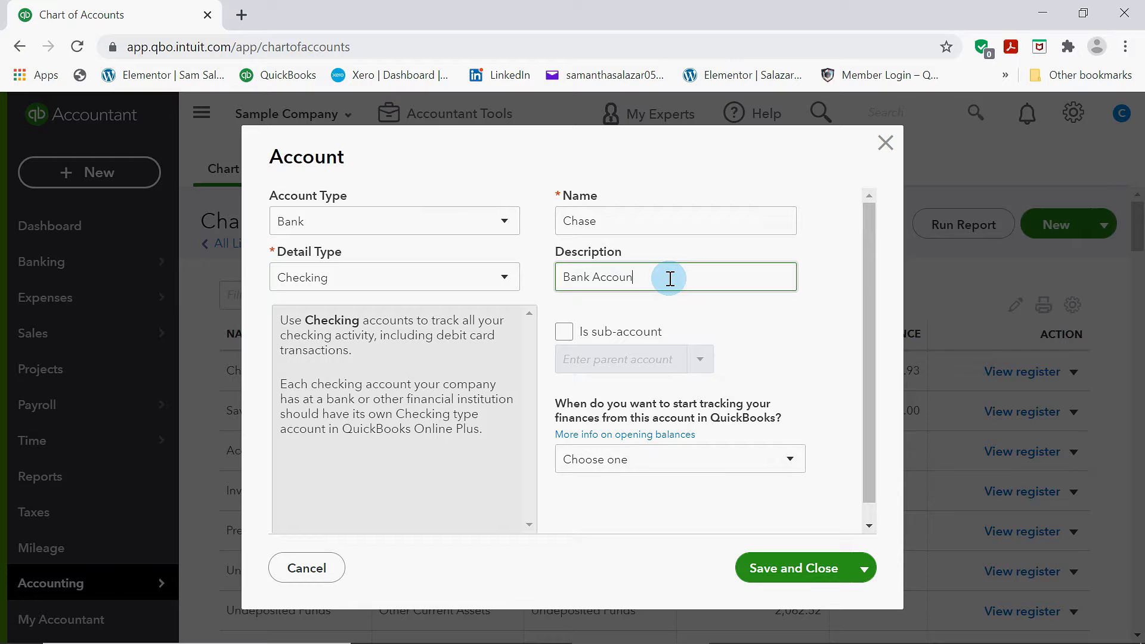
click(790, 570)
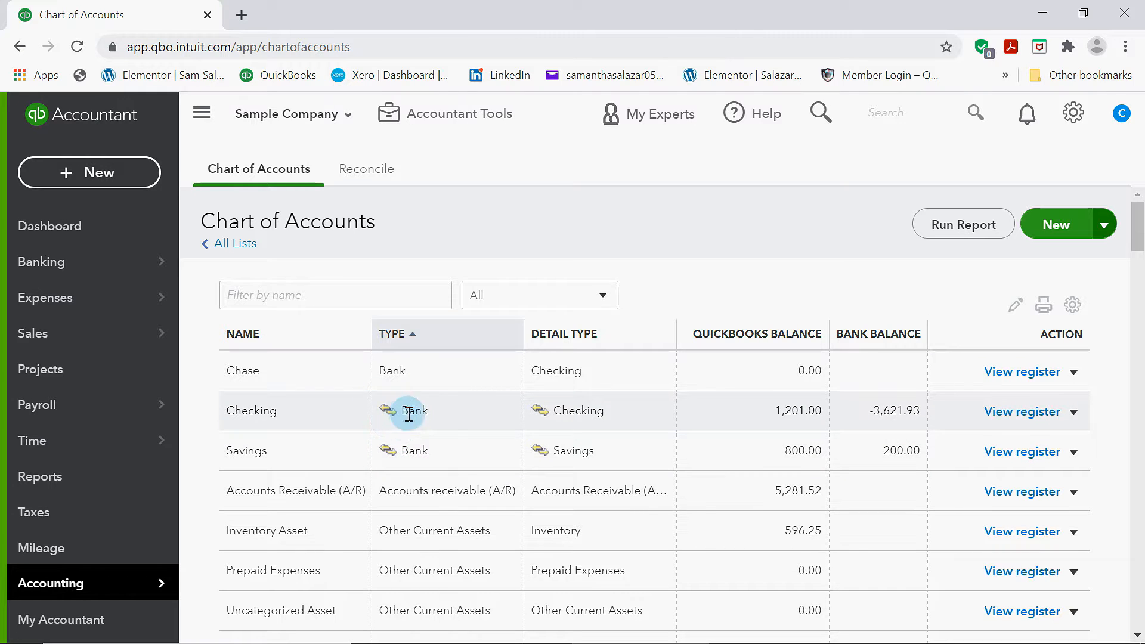
Start another new account with Fixed Assets type and Fixed Asset Computers detail type
click(1054, 231)
click(497, 220)
click(308, 329)
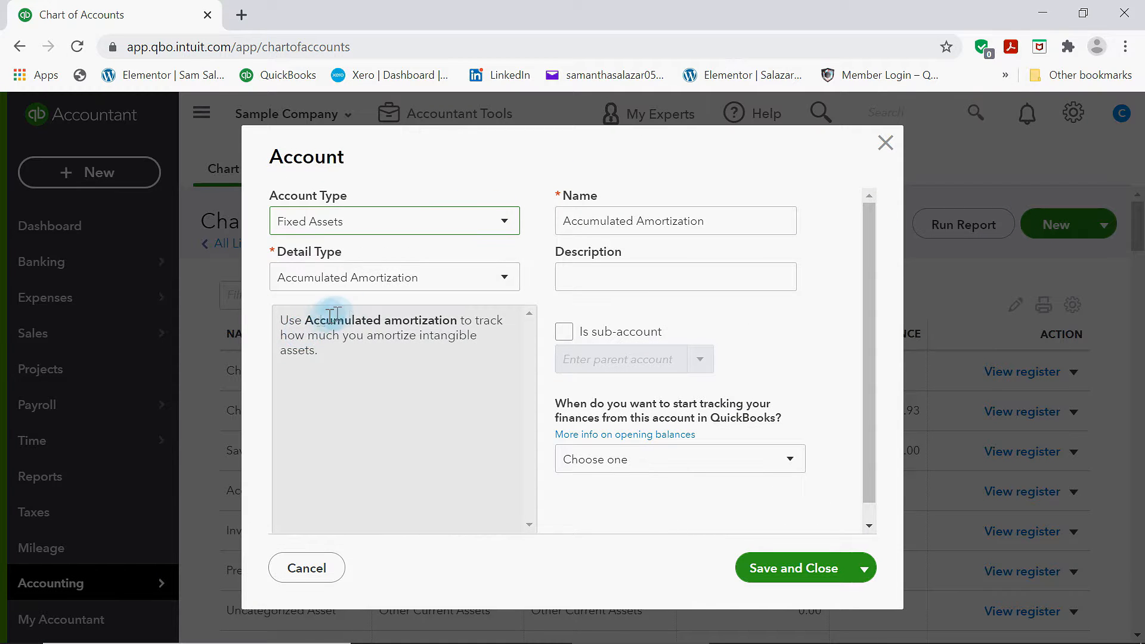
click(500, 275)
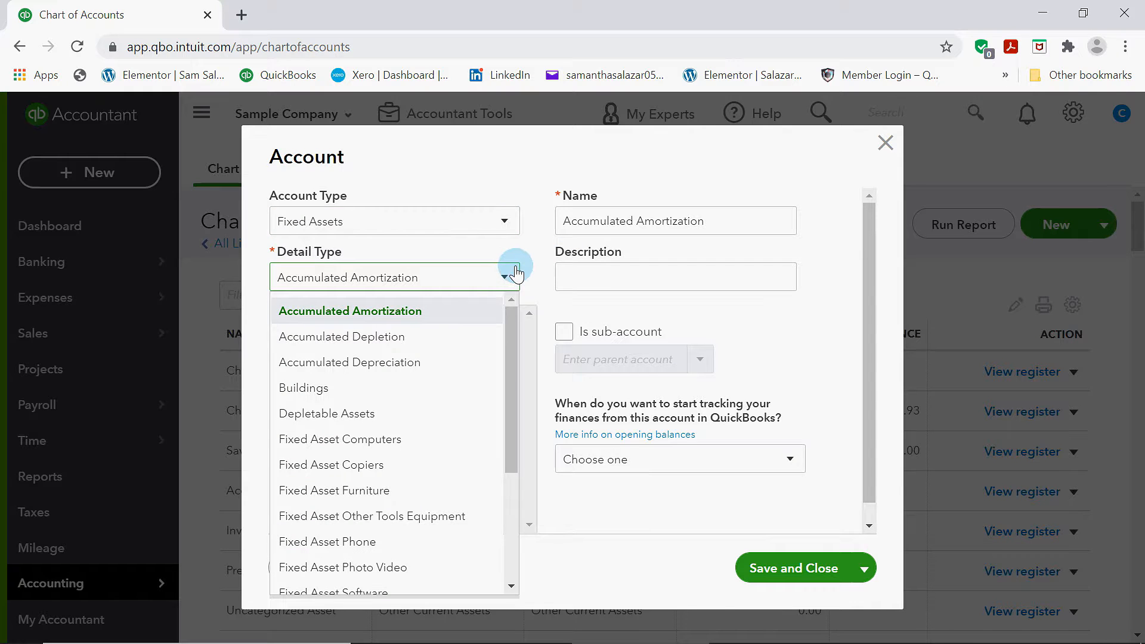
click(367, 438)
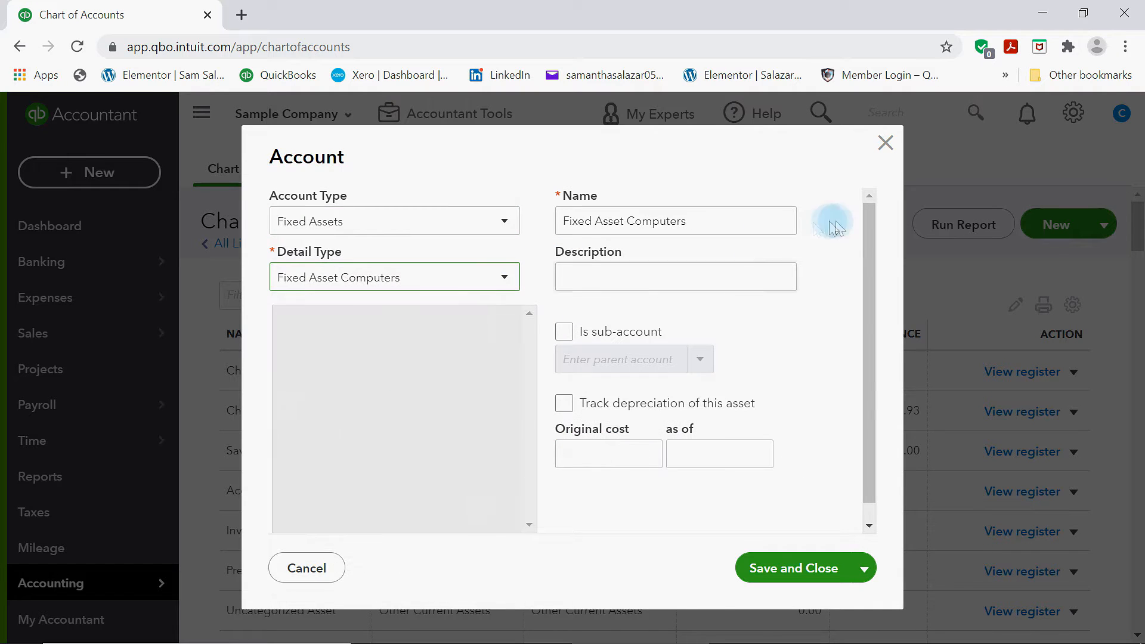
Name the account Mac Airbook and give it the description For office use
triple_click(703, 233)
key(BackSpace)
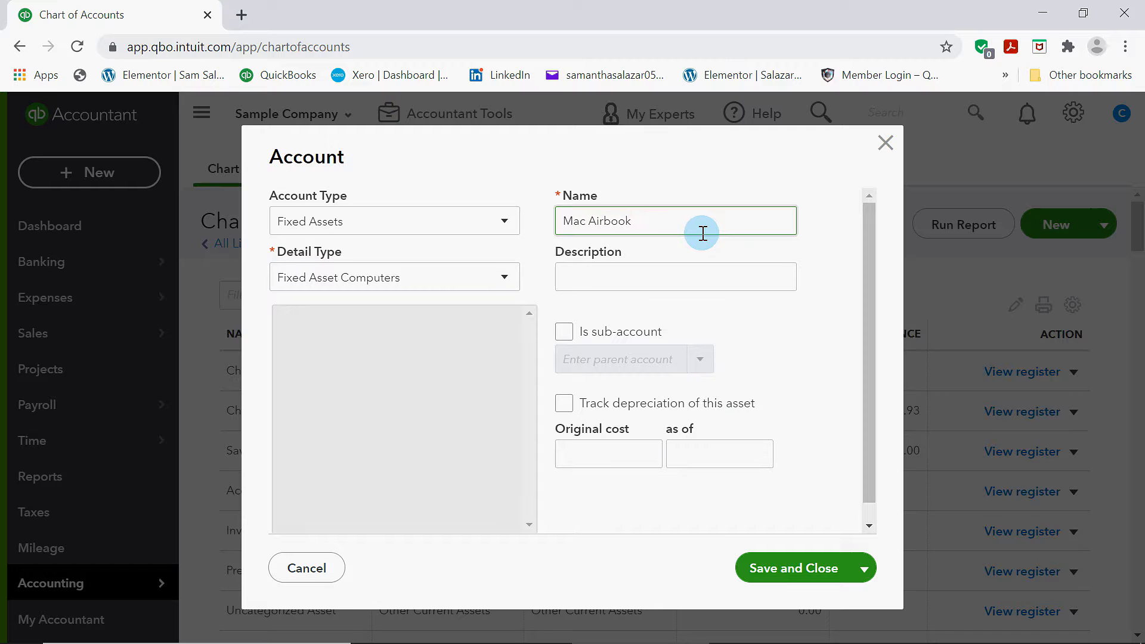
click(640, 278)
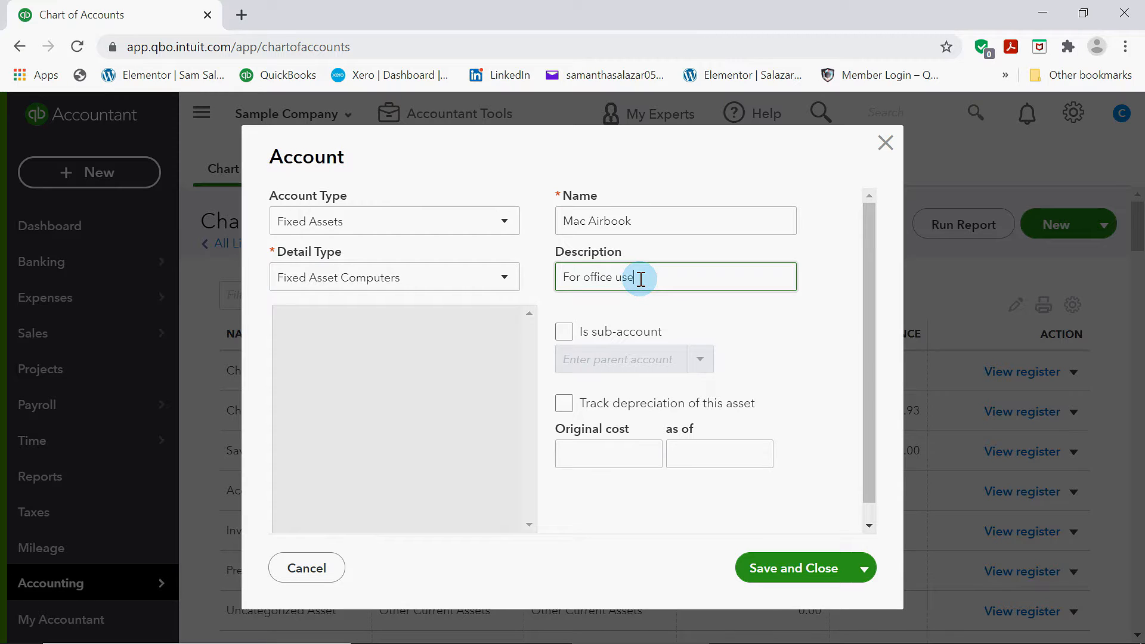
Enable depreciation tracking and set the original cost to 1,500.00 as of 12/31/2020
click(571, 409)
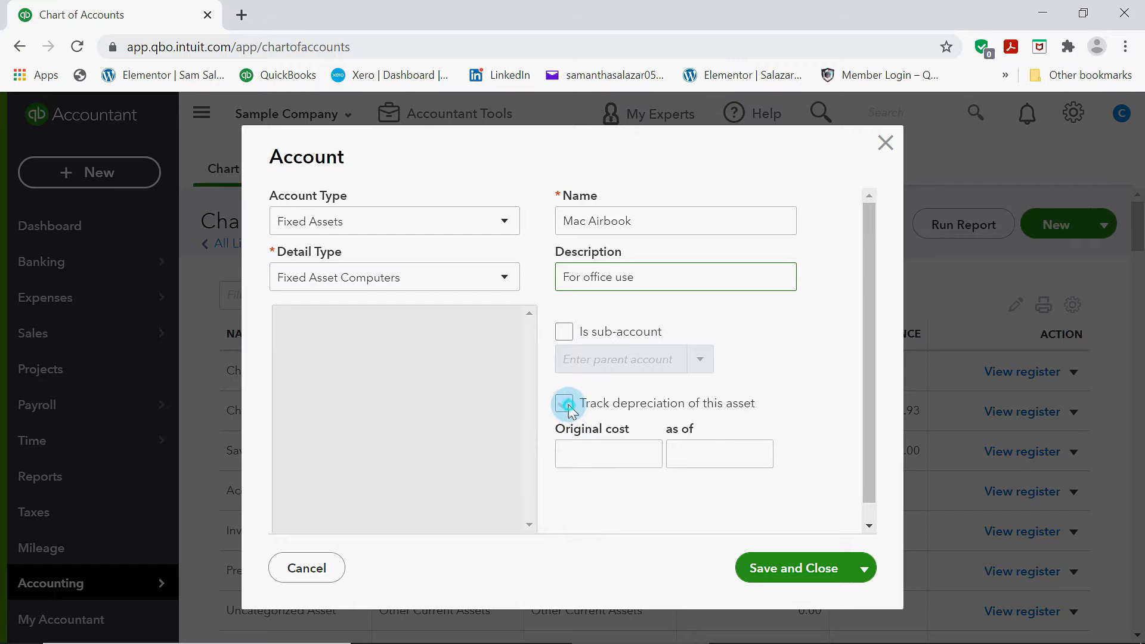
scroll(699, 428, down, 1)
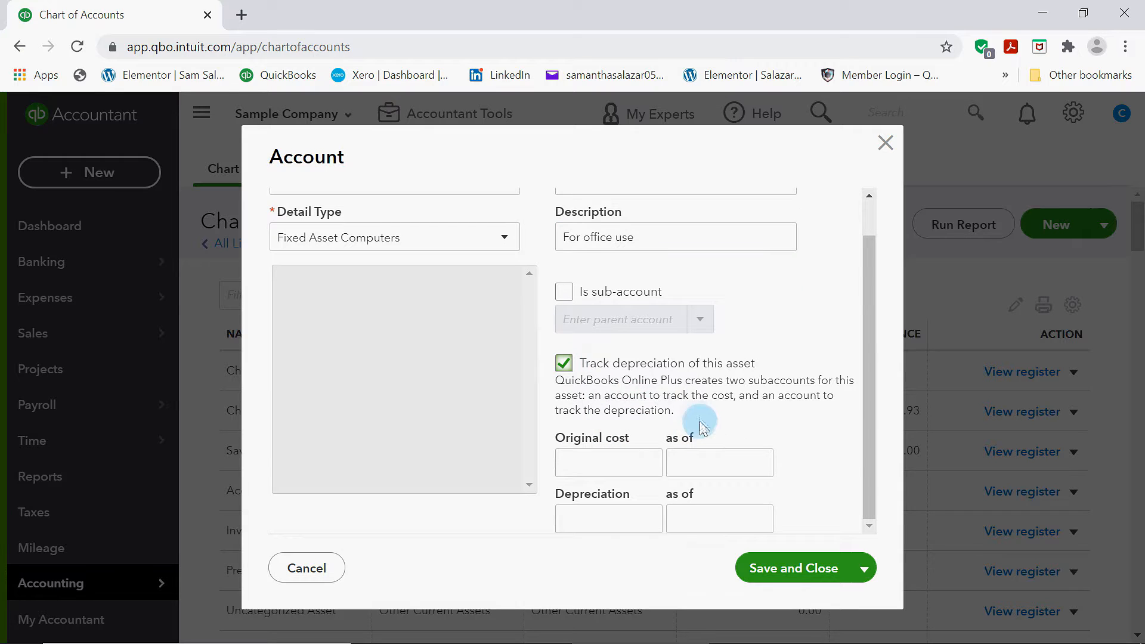
click(652, 466)
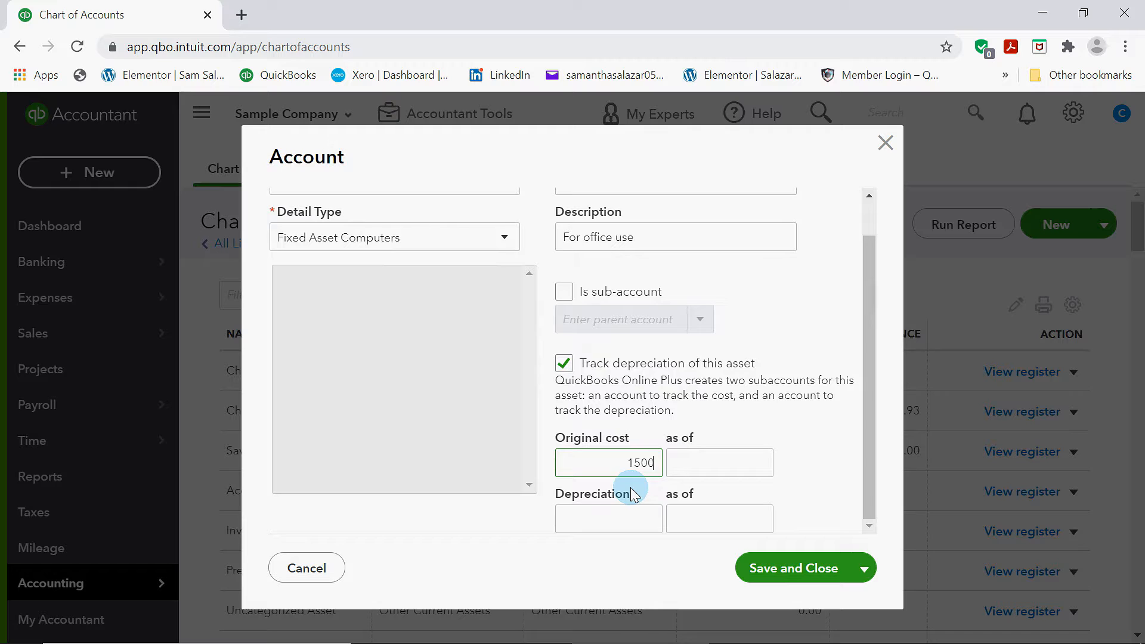
click(756, 467)
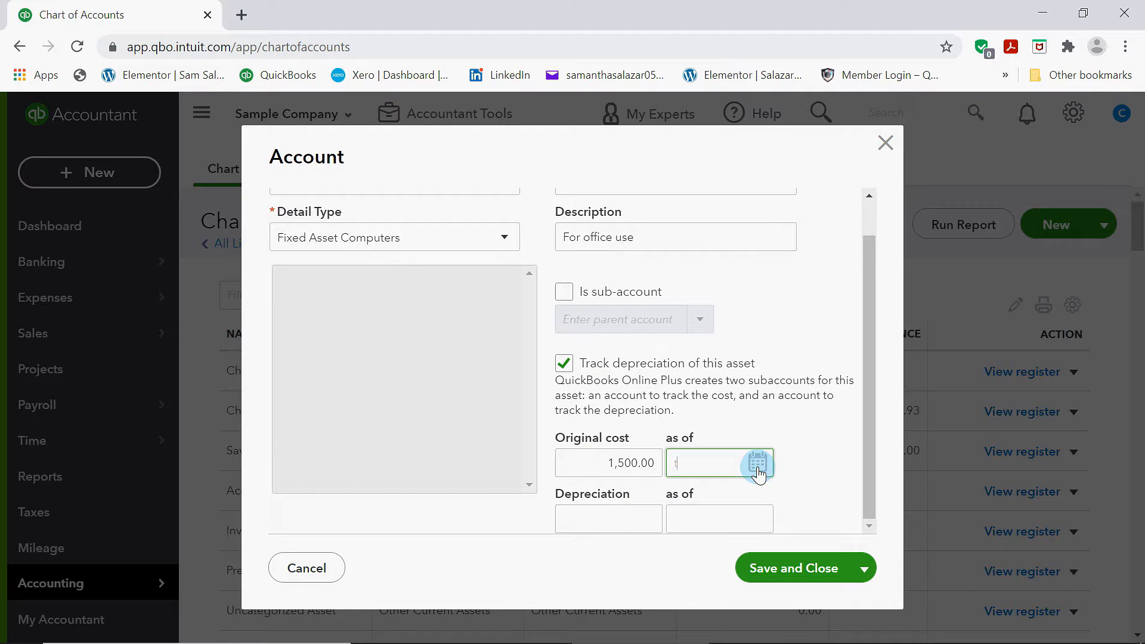
Enter depreciation of 100.00 as of 12/31/2021 and save the account
click(600, 521)
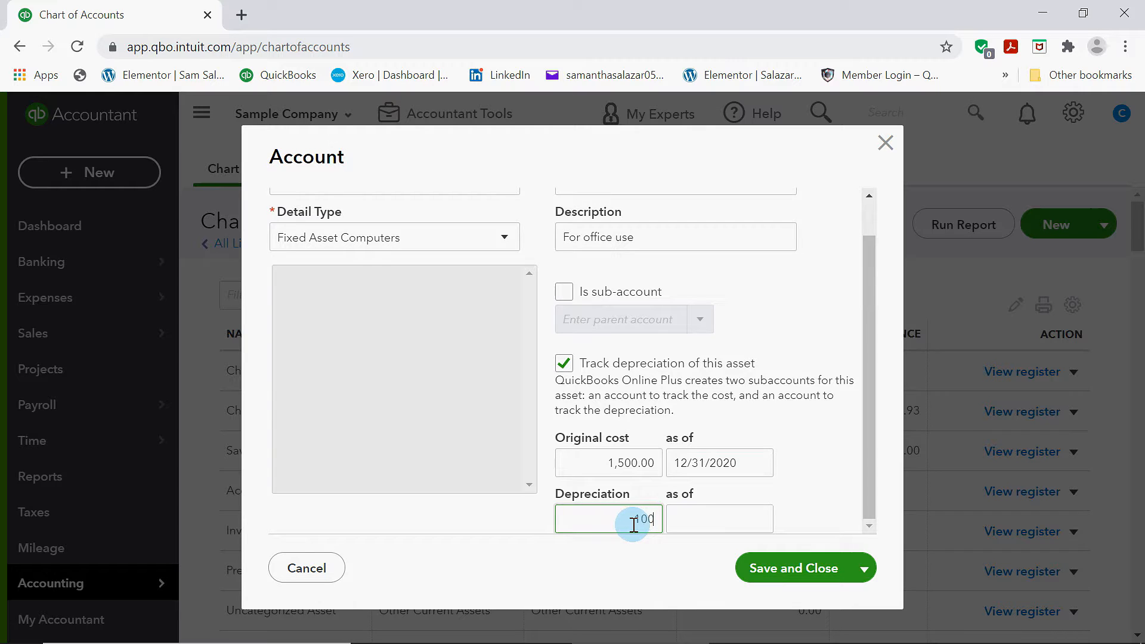
click(707, 522)
click(757, 519)
click(802, 486)
click(785, 432)
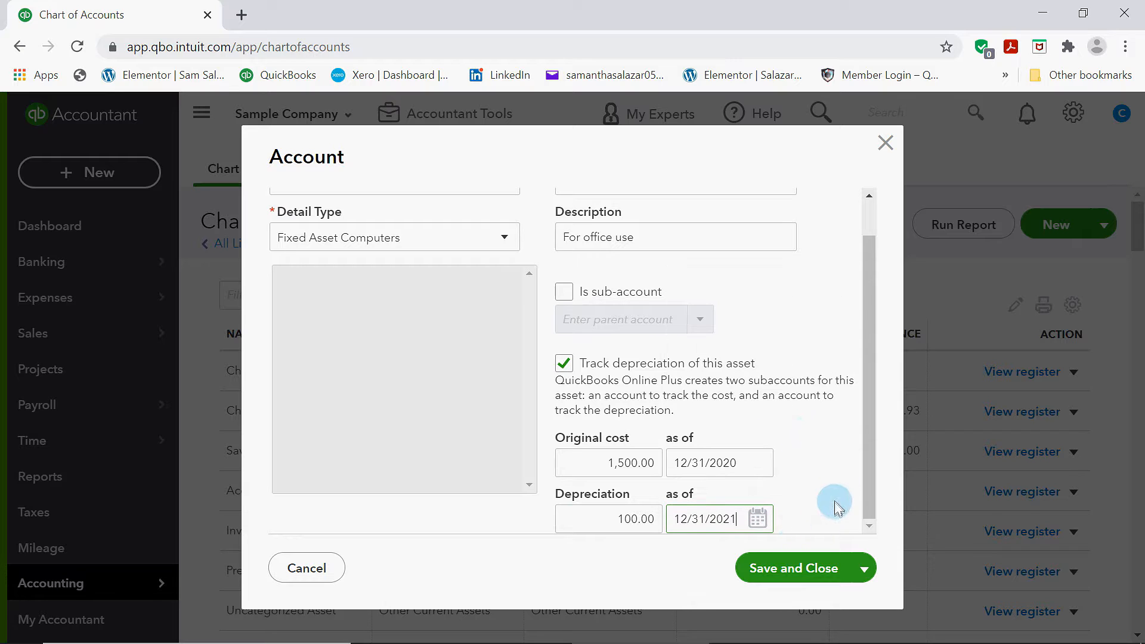
click(810, 570)
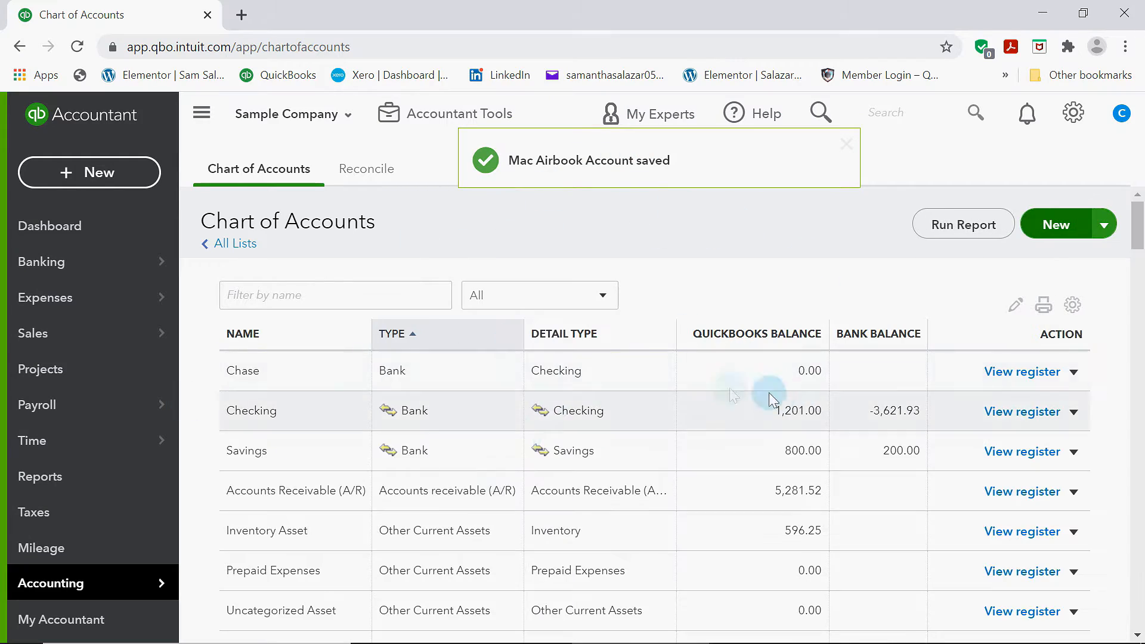
Scroll through the chart of accounts list to review the accounts
scroll(587, 493, down, 5)
scroll(587, 493, down, 20)
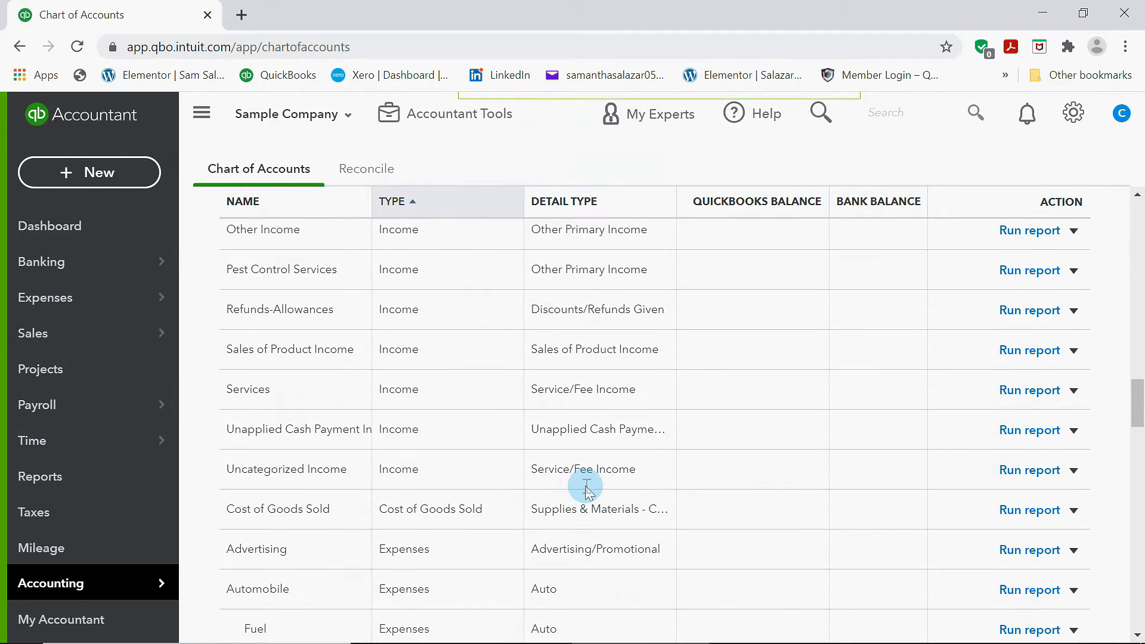
scroll(587, 486, up, 20)
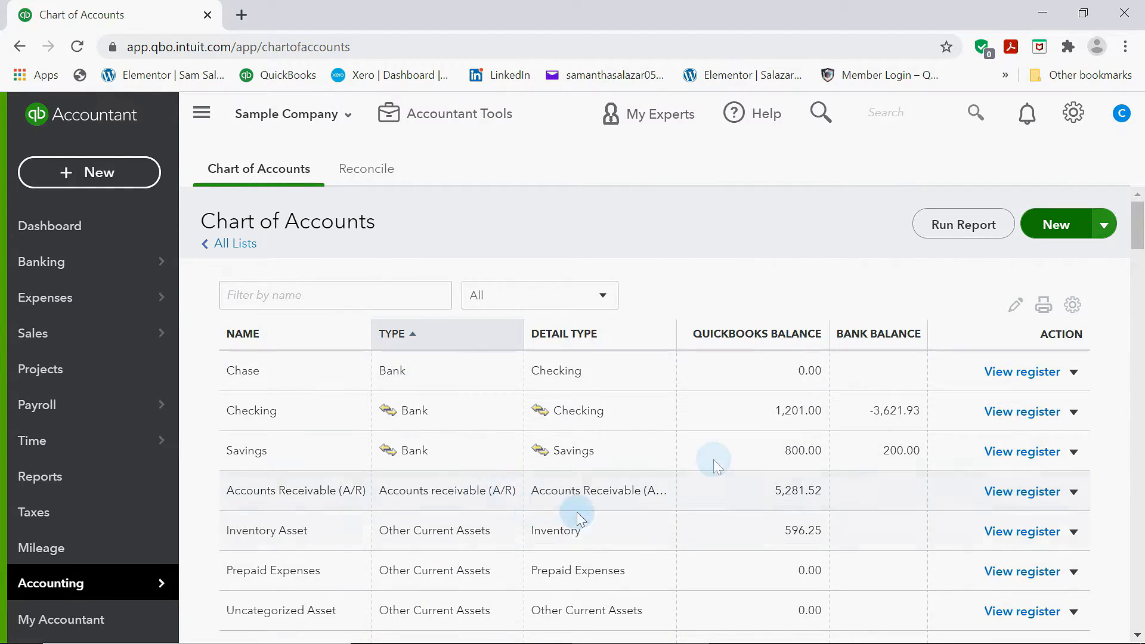
scroll(733, 380, down, 15)
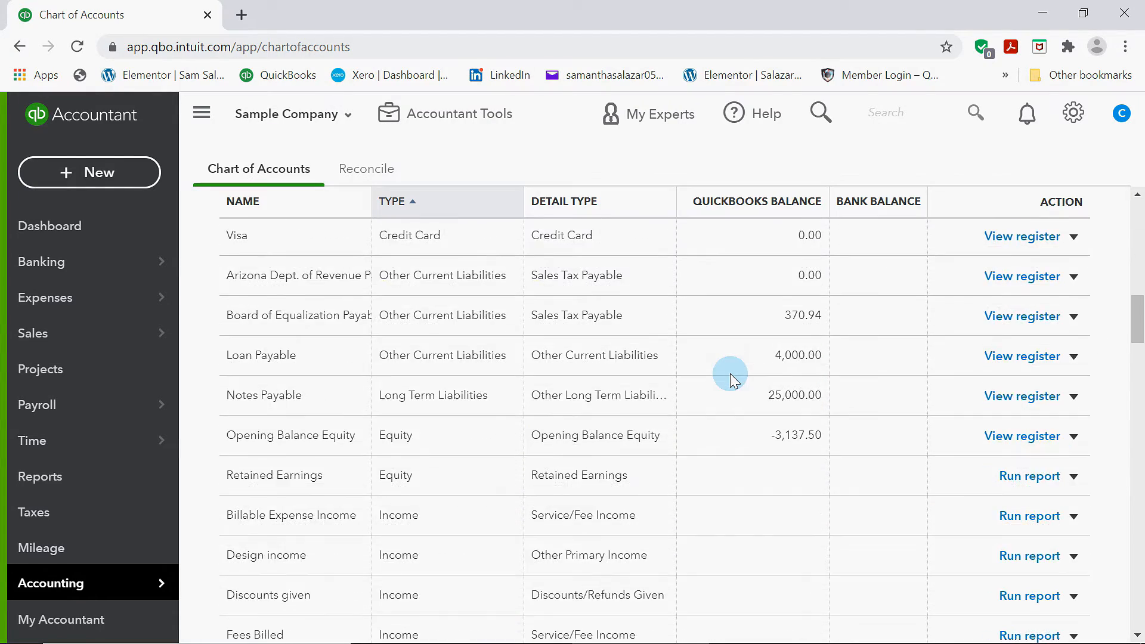
scroll(731, 380, down, 20)
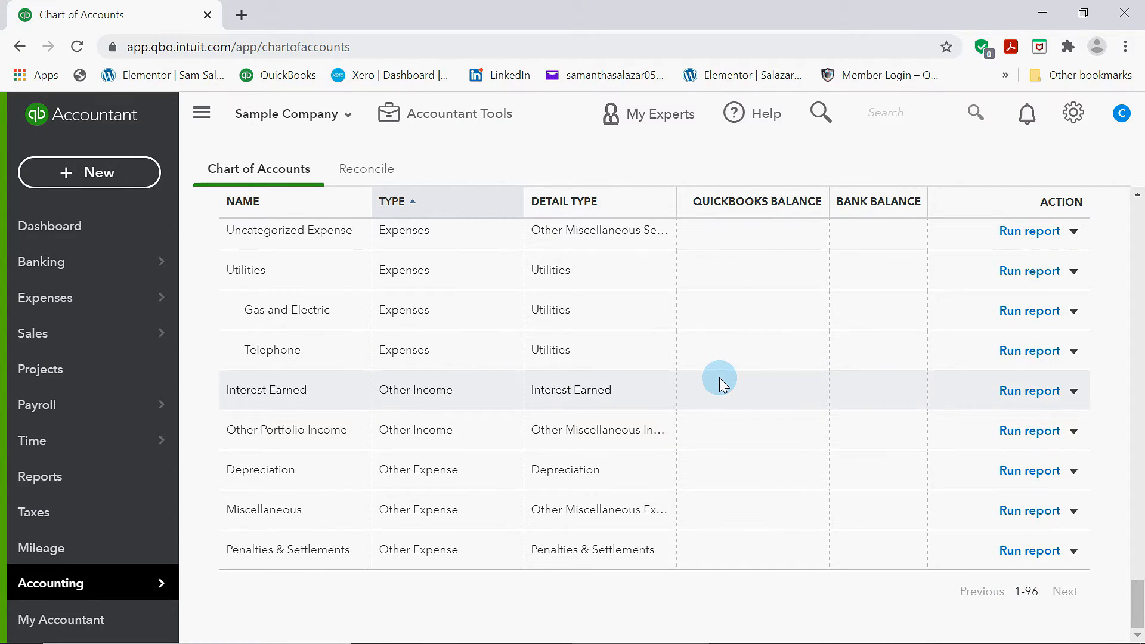
scroll(719, 377, up, 6)
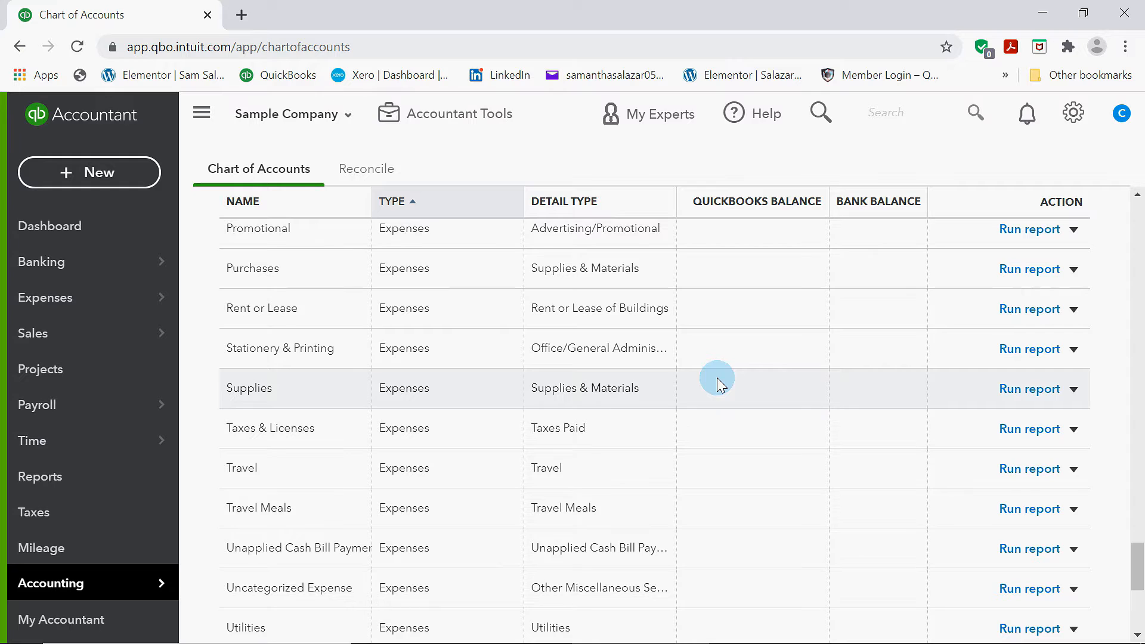
scroll(717, 377, up, 20)
Browse the Sales section's Products and Services, All Sales and Customers pages
click(98, 325)
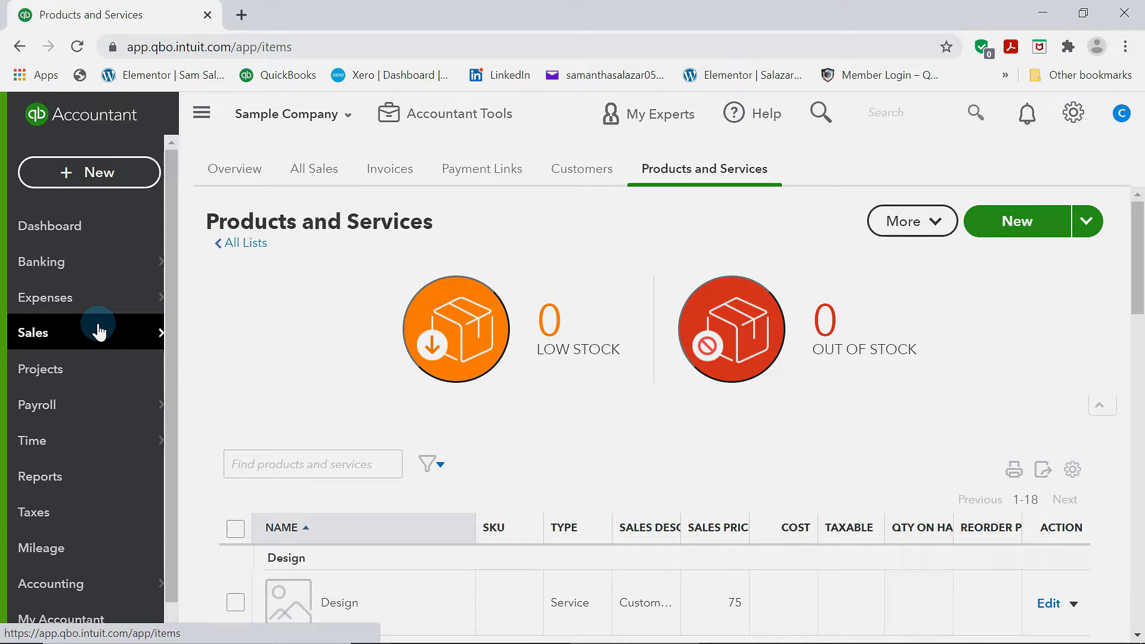
scroll(477, 388, down, 1)
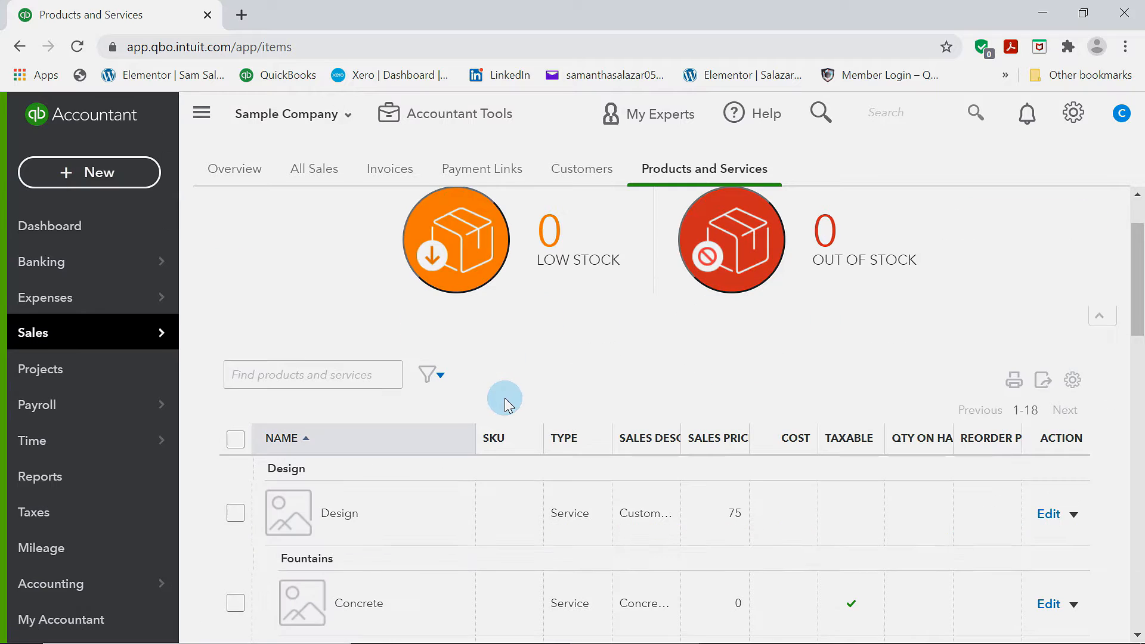
click(332, 170)
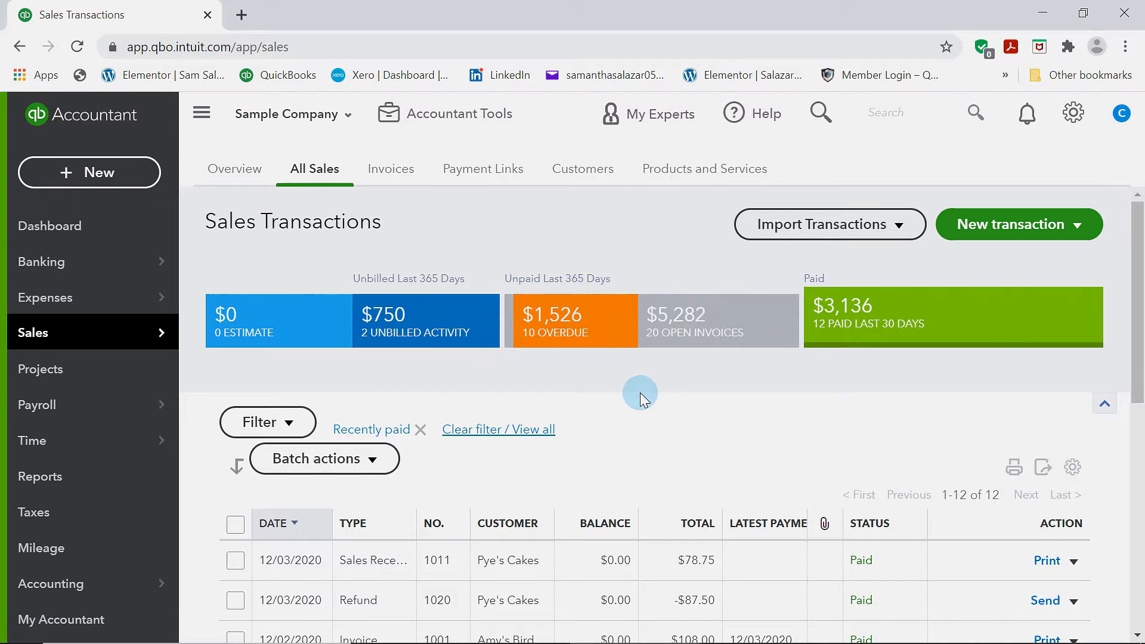
scroll(610, 386, down, 6)
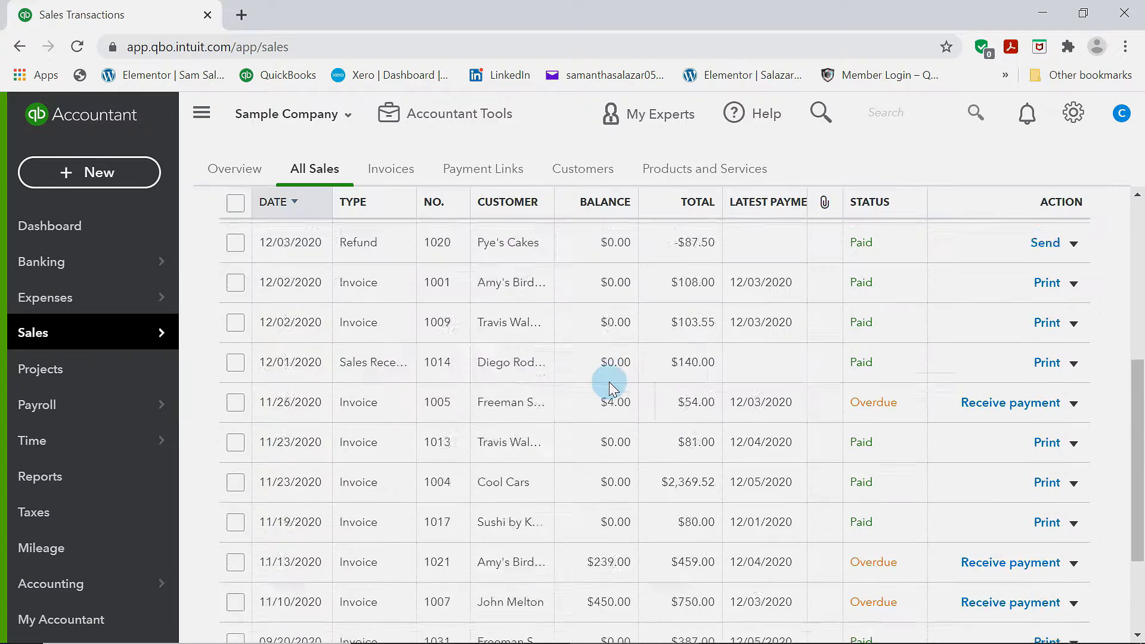
scroll(609, 378, up, 3)
scroll(633, 394, up, 3)
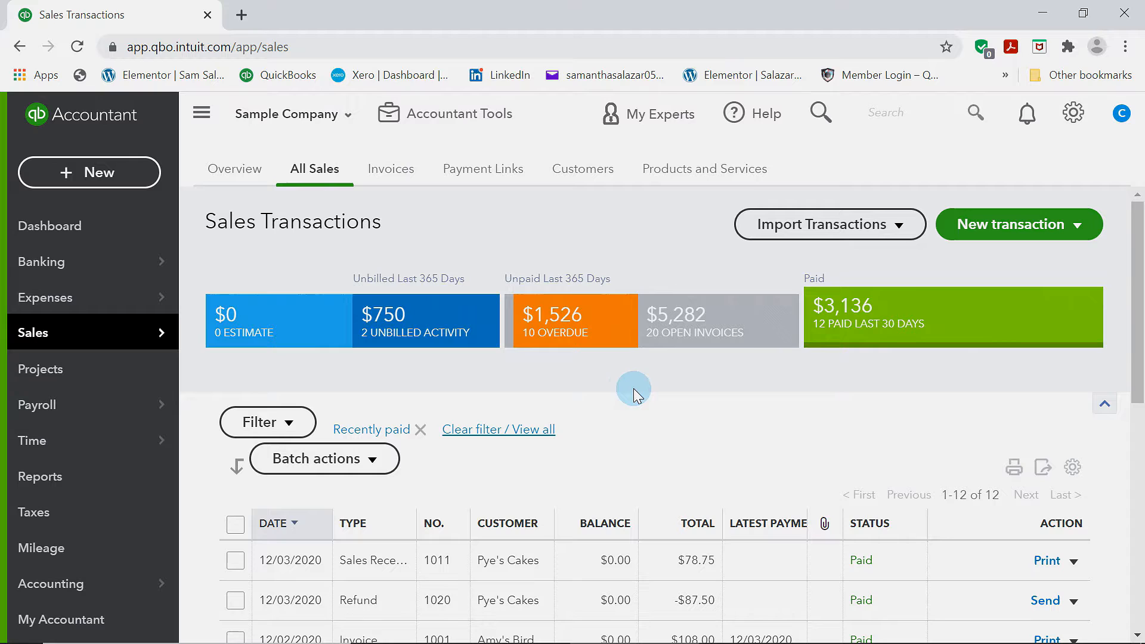
click(706, 180)
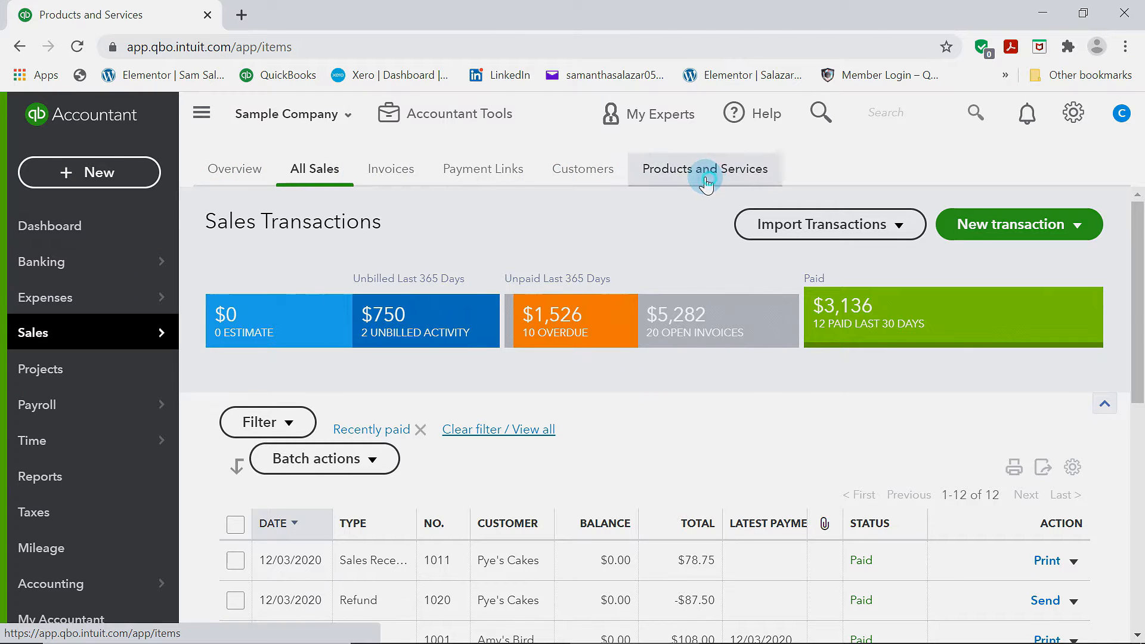
click(575, 173)
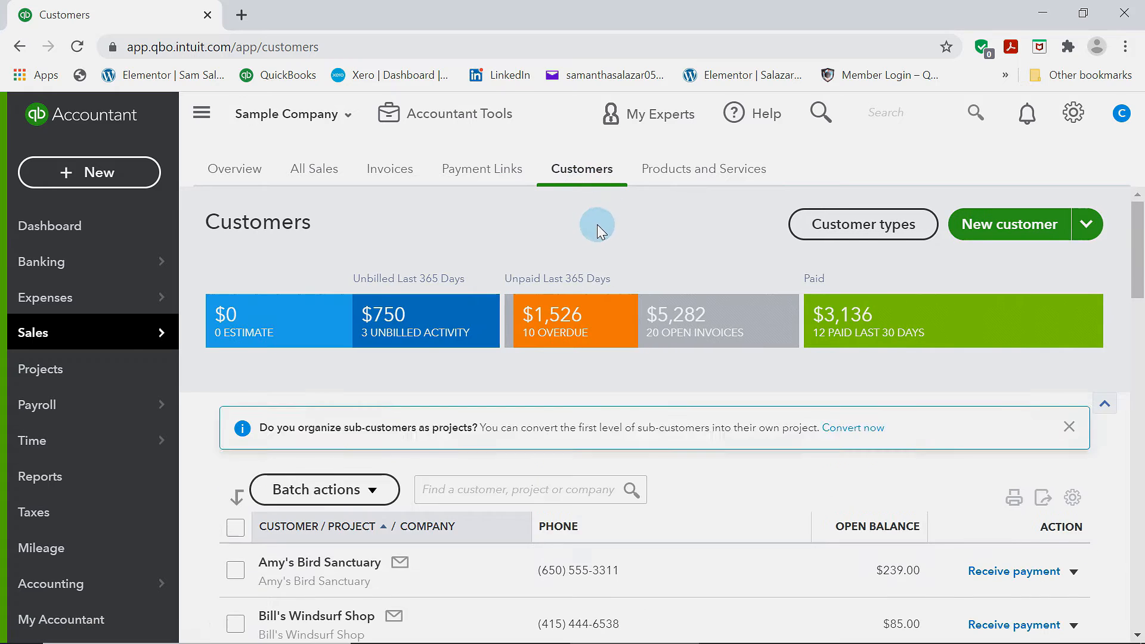
scroll(596, 224, down, 6)
scroll(686, 495, down, 7)
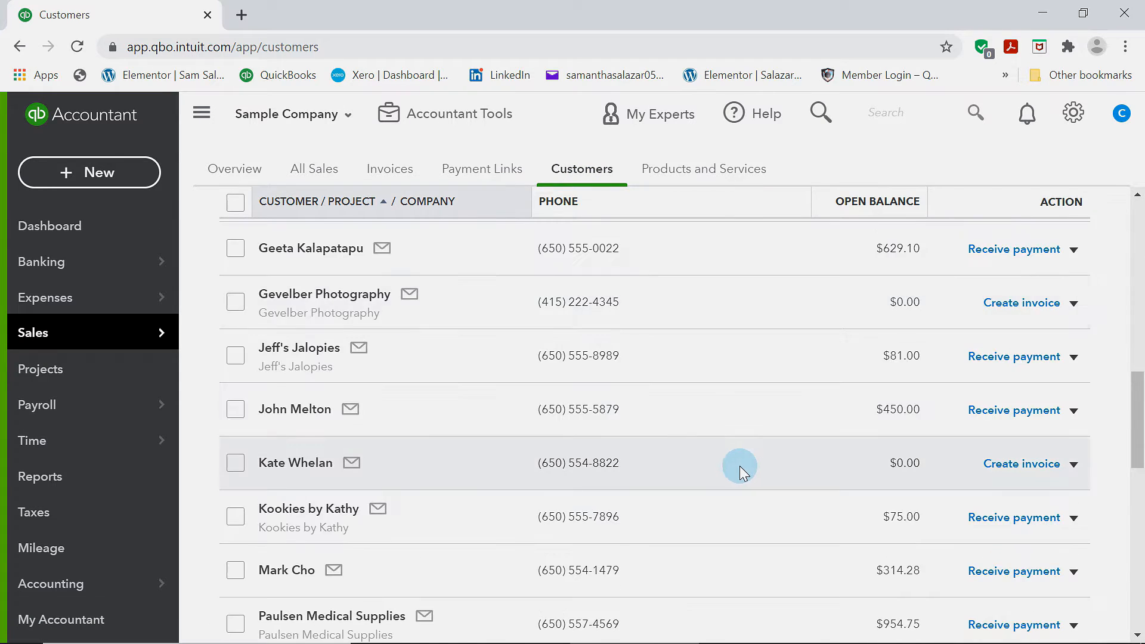
scroll(739, 465, up, 13)
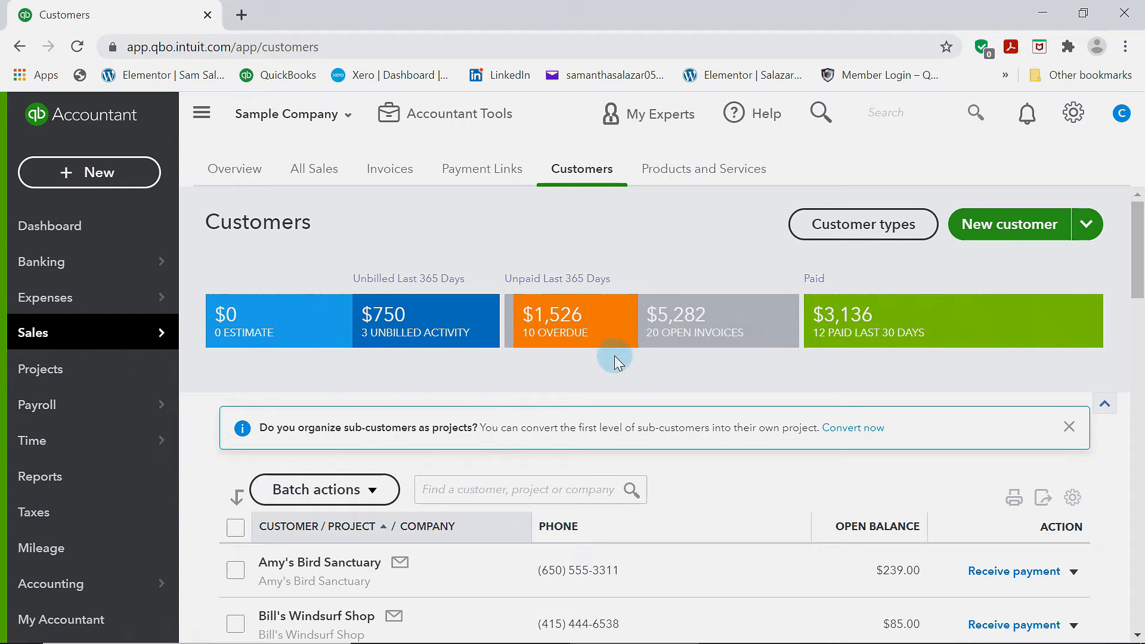
Open a new customer form, review its fields and Tax info, and close it without saving
click(1084, 231)
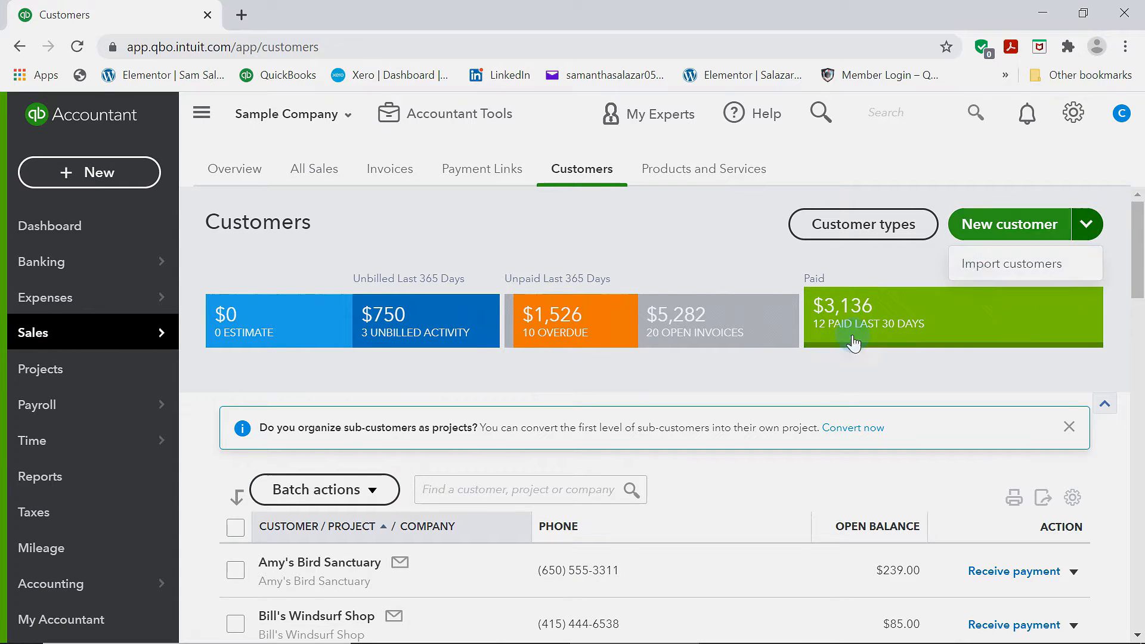
click(935, 264)
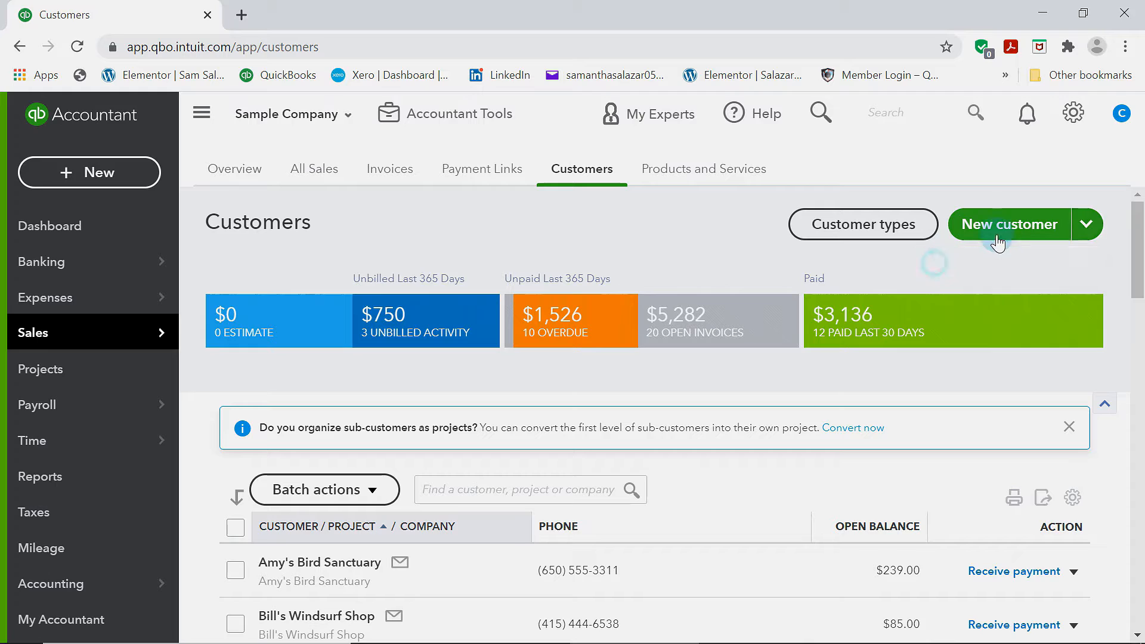
click(978, 220)
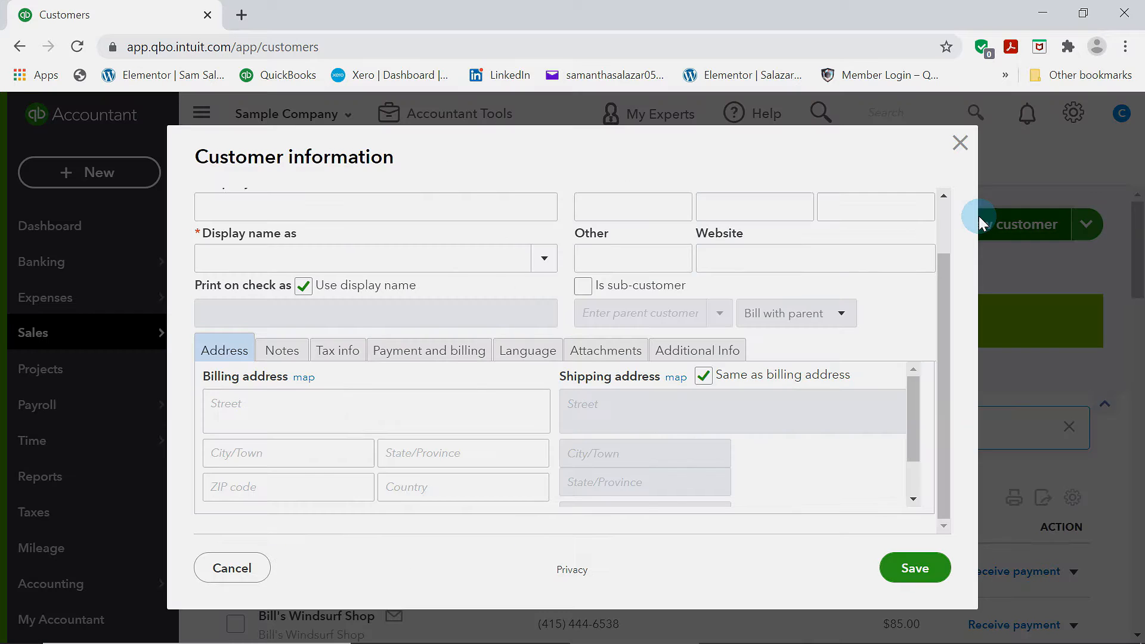
scroll(190, 328, up, 2)
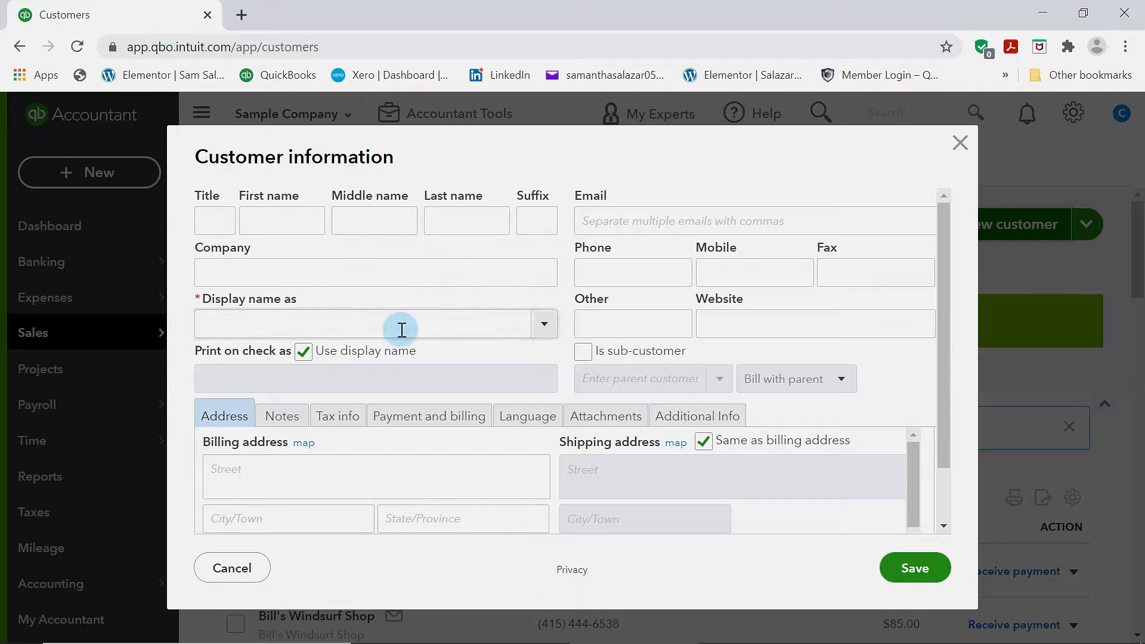
scroll(475, 467, down, 1)
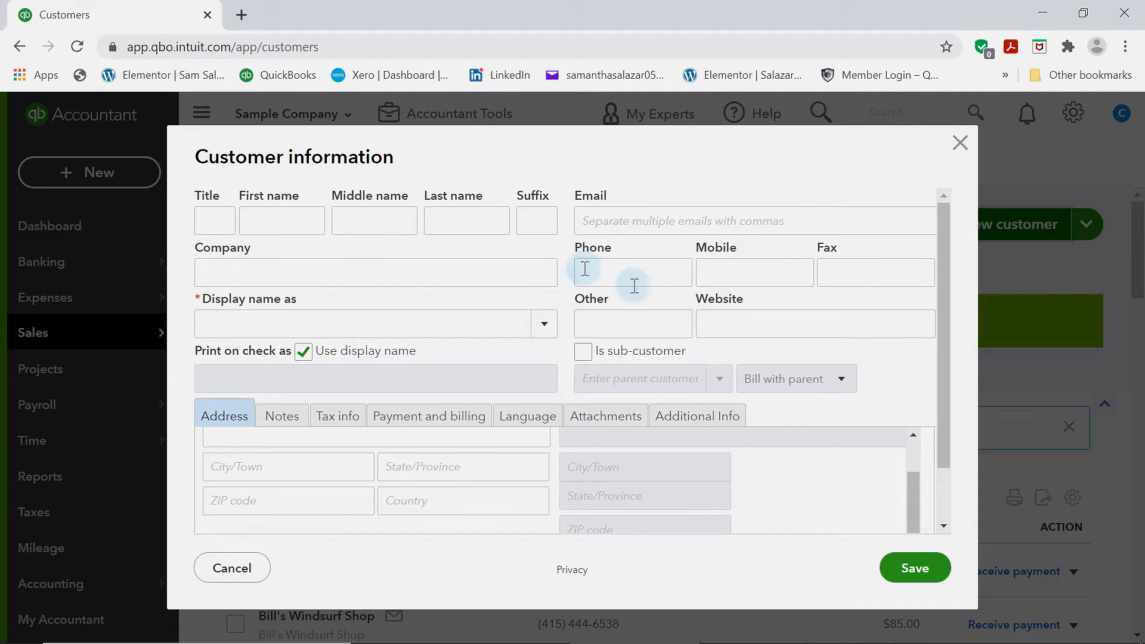
scroll(656, 453, down, 1)
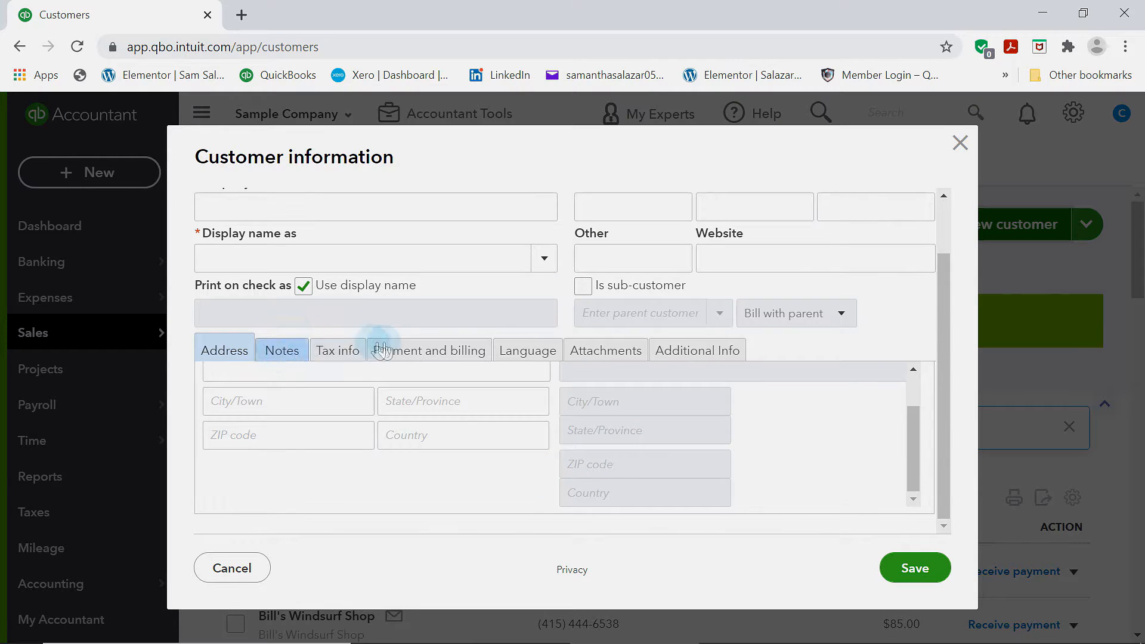
click(334, 352)
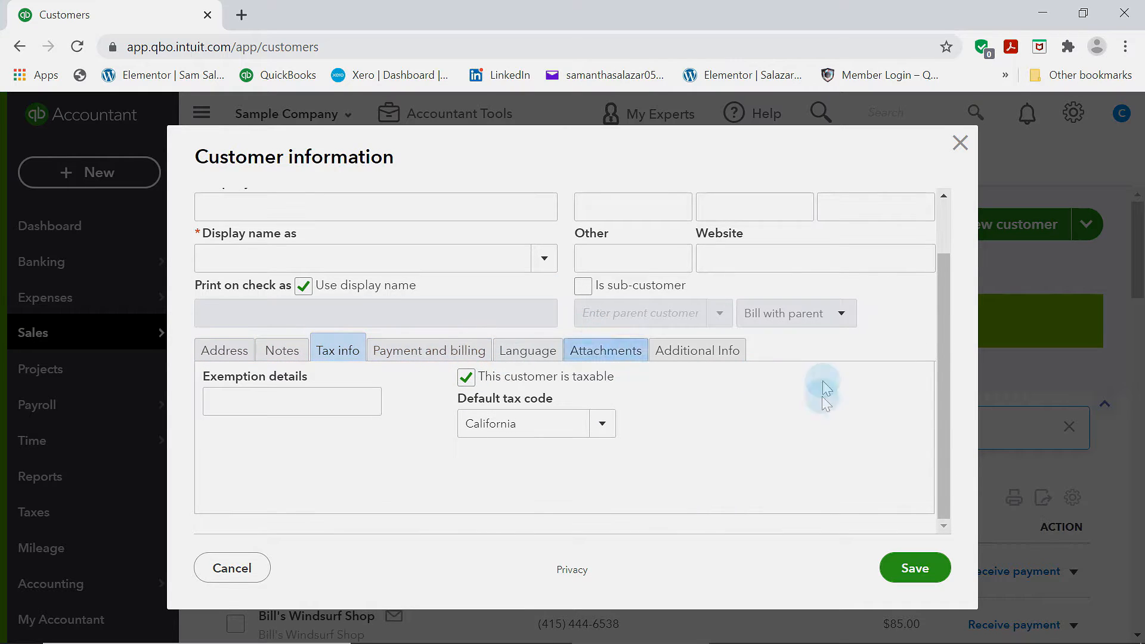
click(960, 142)
Scroll through the customers list
scroll(561, 370, down, 10)
scroll(500, 349, up, 6)
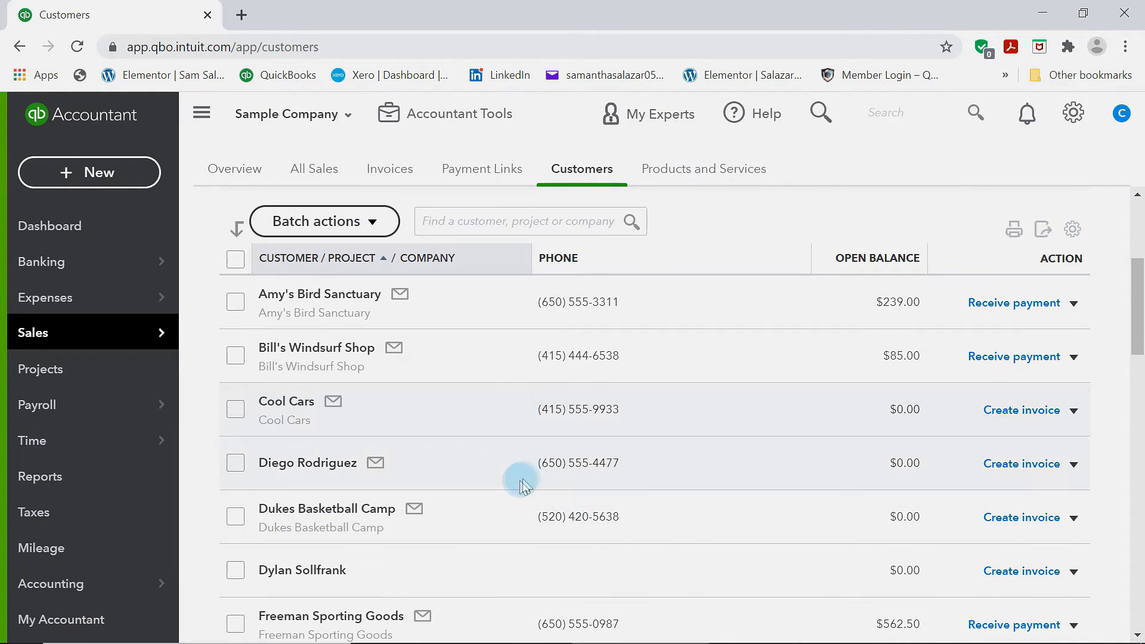
scroll(513, 483, up, 5)
scroll(453, 513, down, 6)
scroll(468, 509, down, 6)
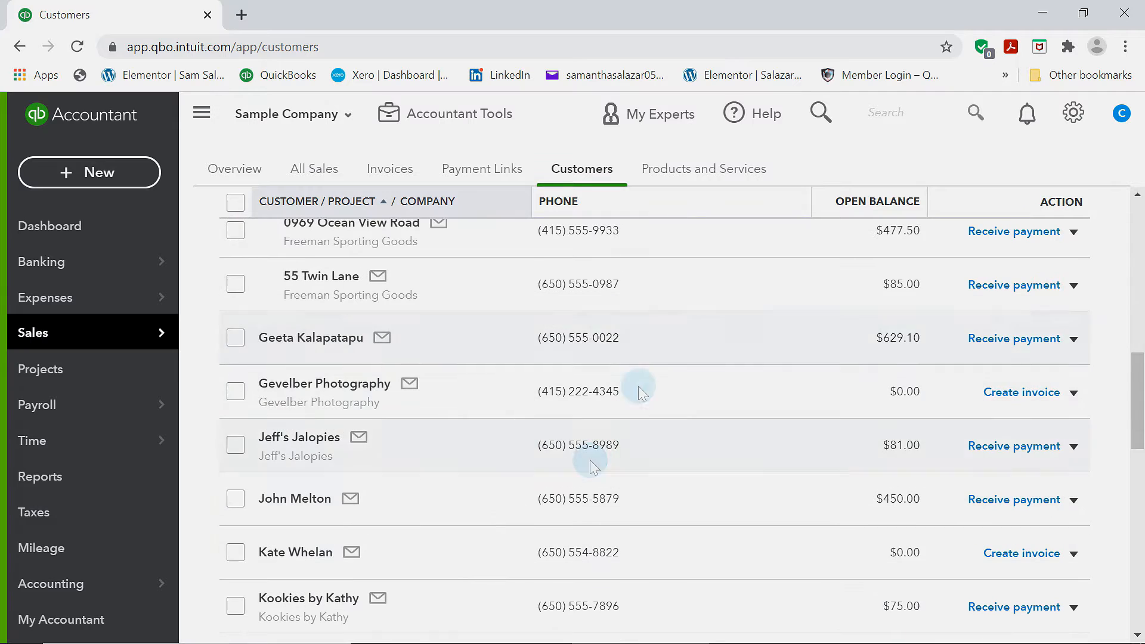
scroll(762, 403, up, 6)
scroll(762, 403, up, 6)
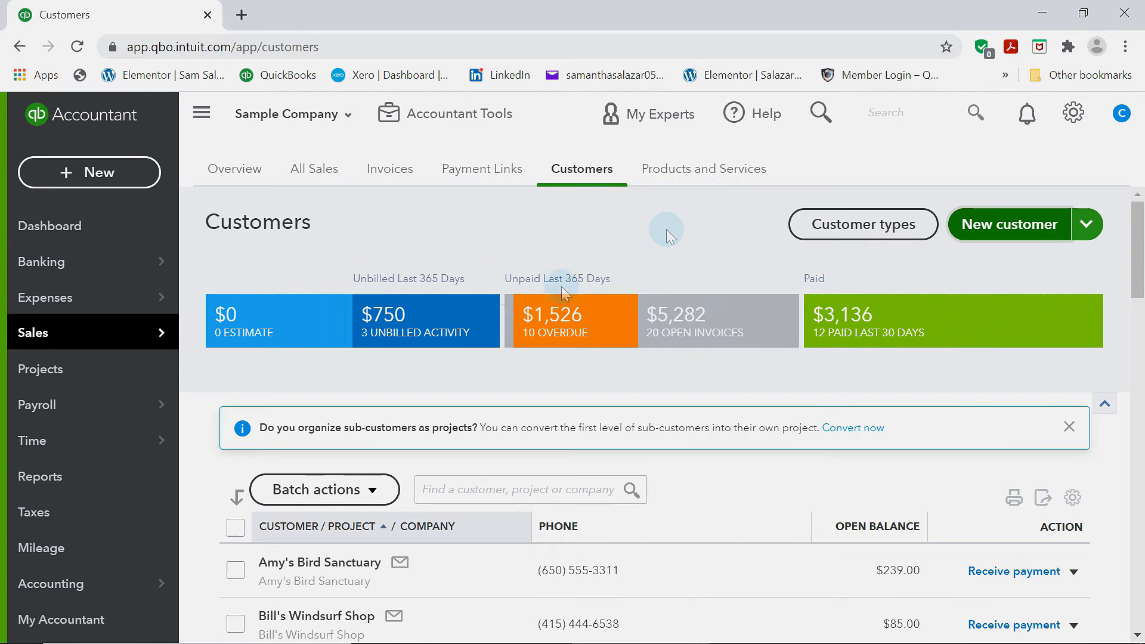
Start a new Inventory product in Products and Services named Bags of Soil
click(706, 179)
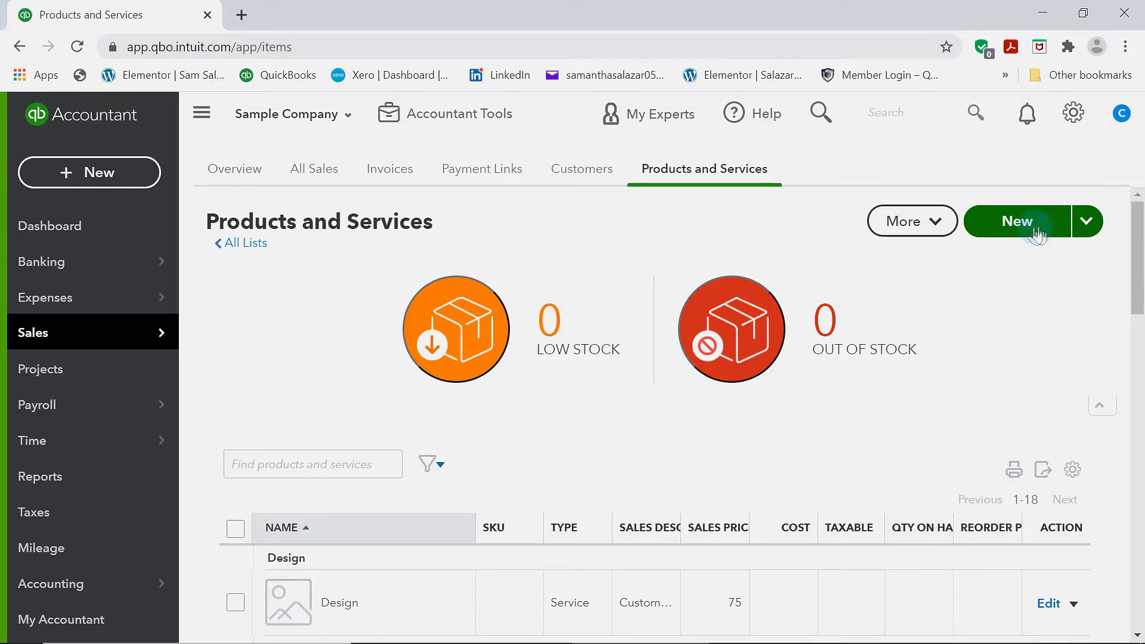
click(1084, 224)
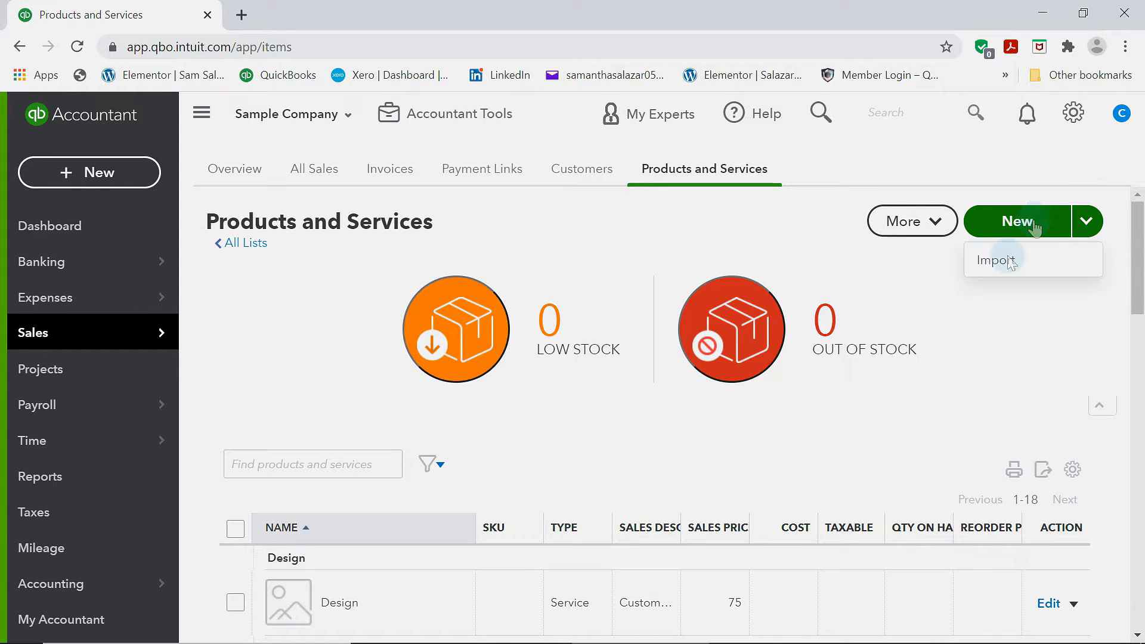
click(1034, 224)
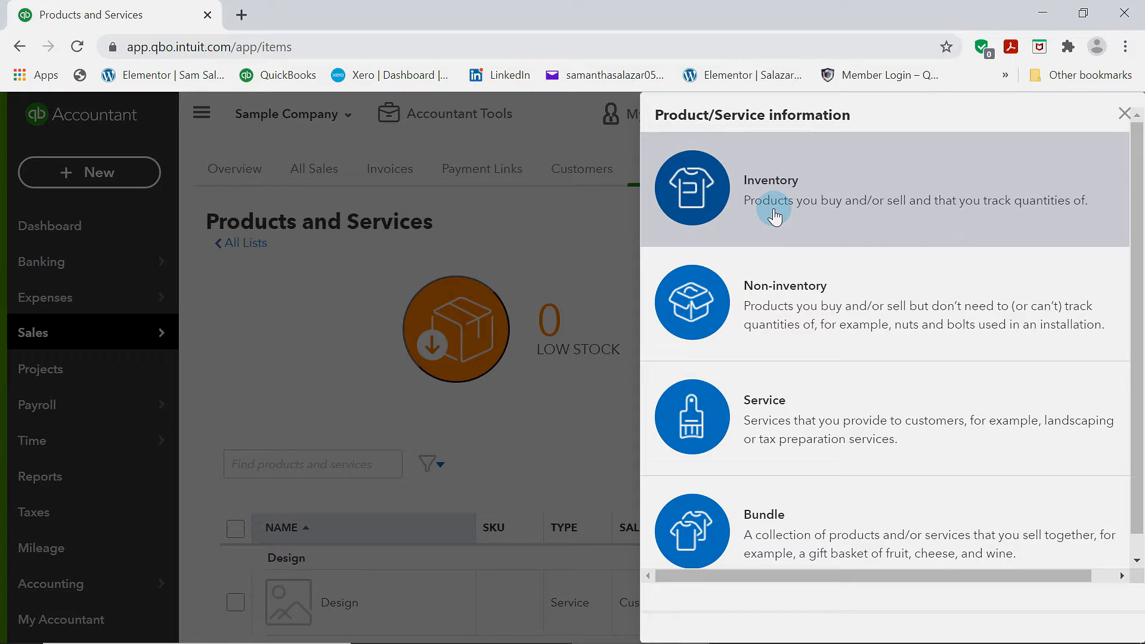
click(710, 184)
click(741, 248)
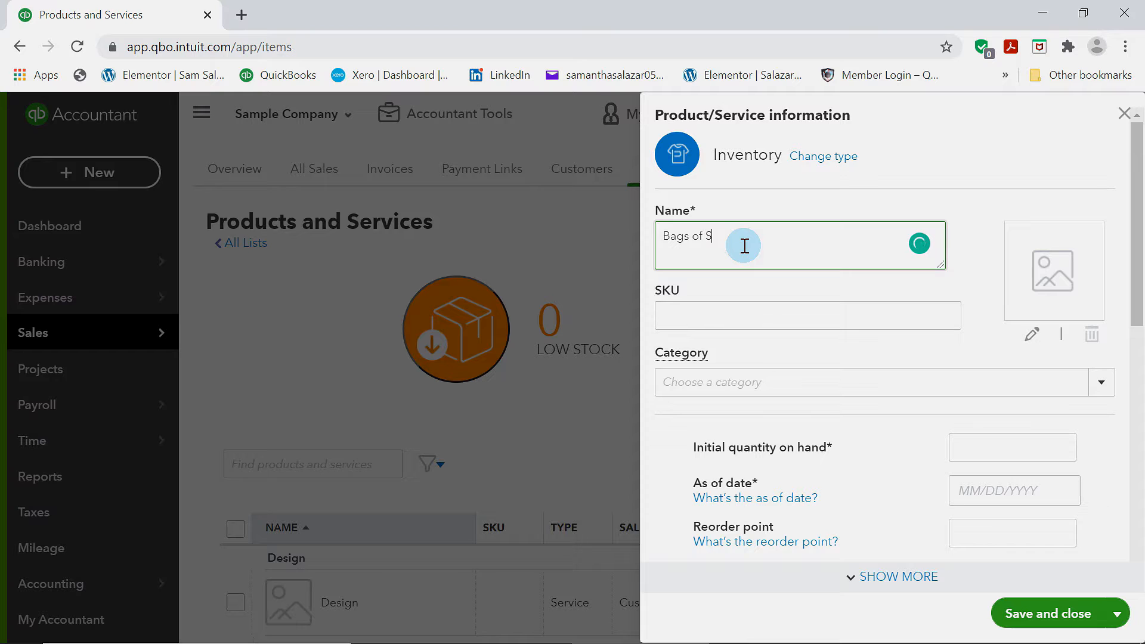
Enter 3432343 as the product's SKU
click(725, 314)
scroll(704, 325, down, 3)
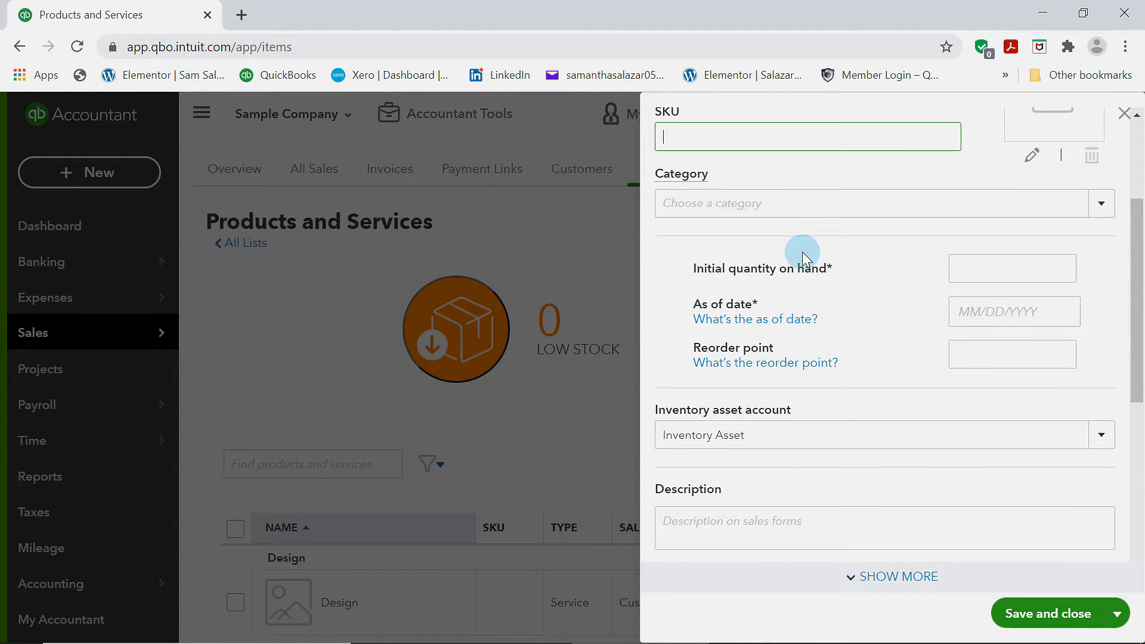
scroll(775, 260, up, 3)
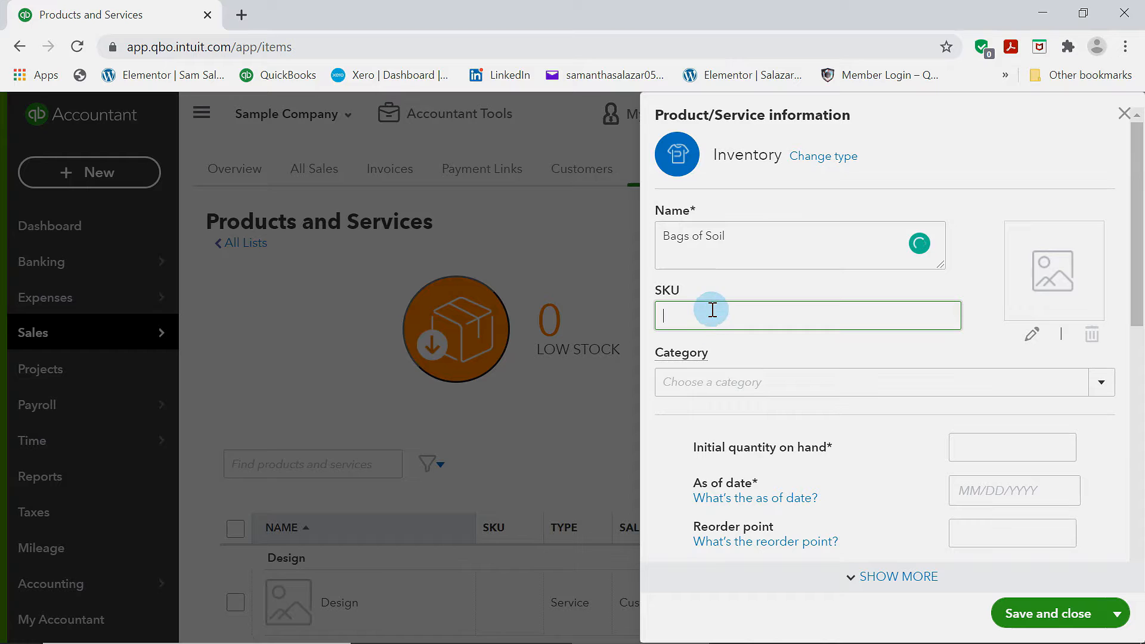
text(3432343)
Review the category options and the remaining inventory fields of the product form
click(719, 380)
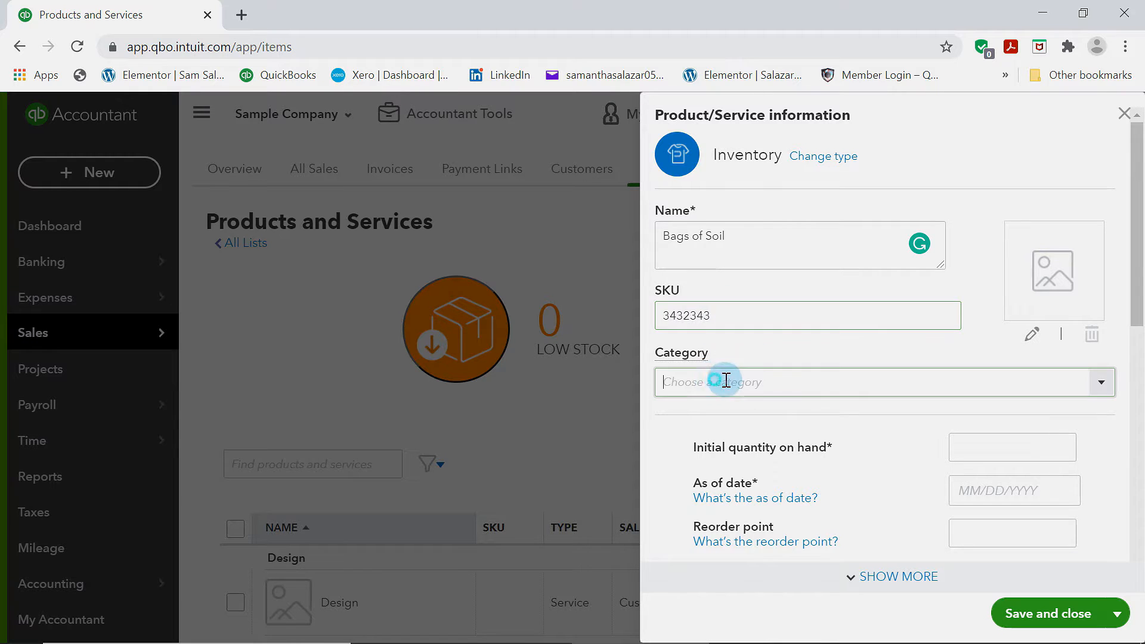
scroll(723, 380, down, 1)
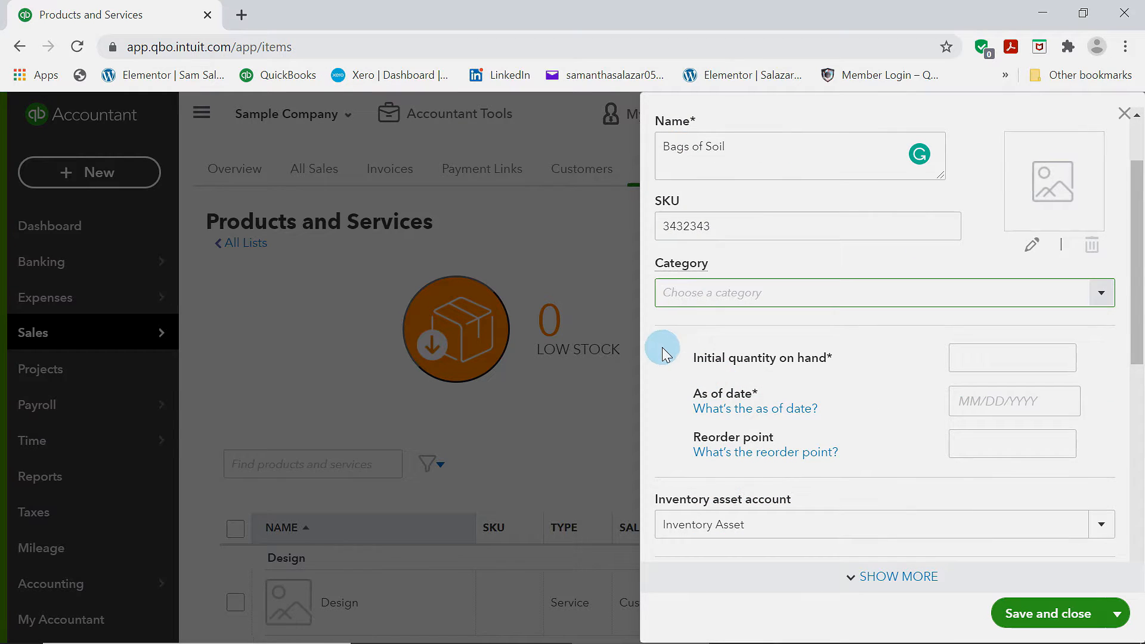
click(1101, 293)
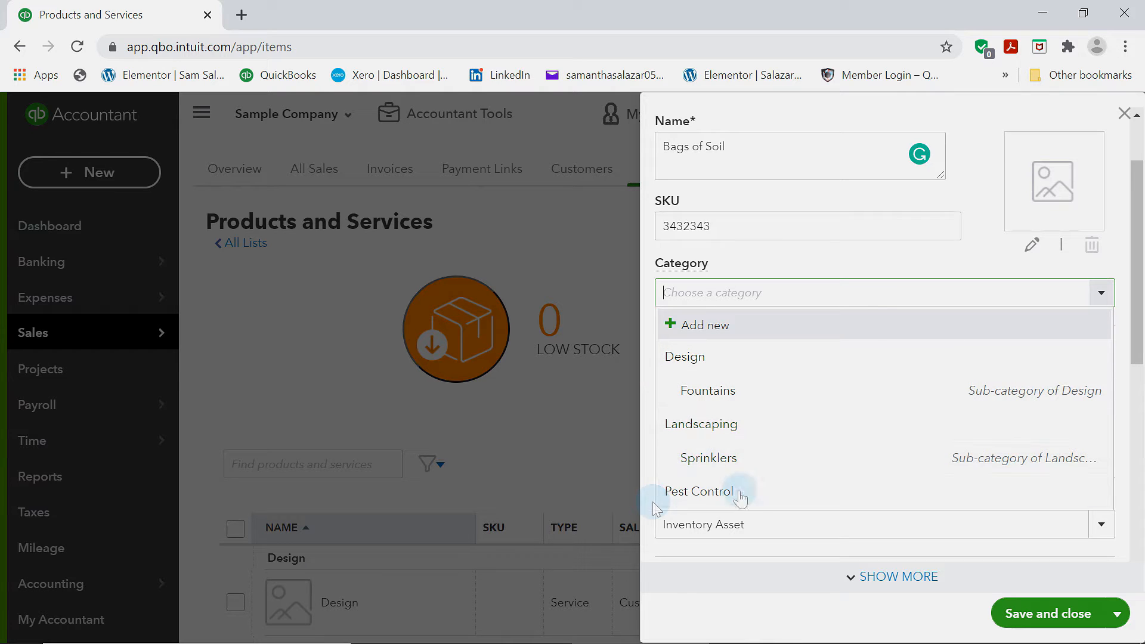
click(882, 257)
scroll(849, 399, down, 2)
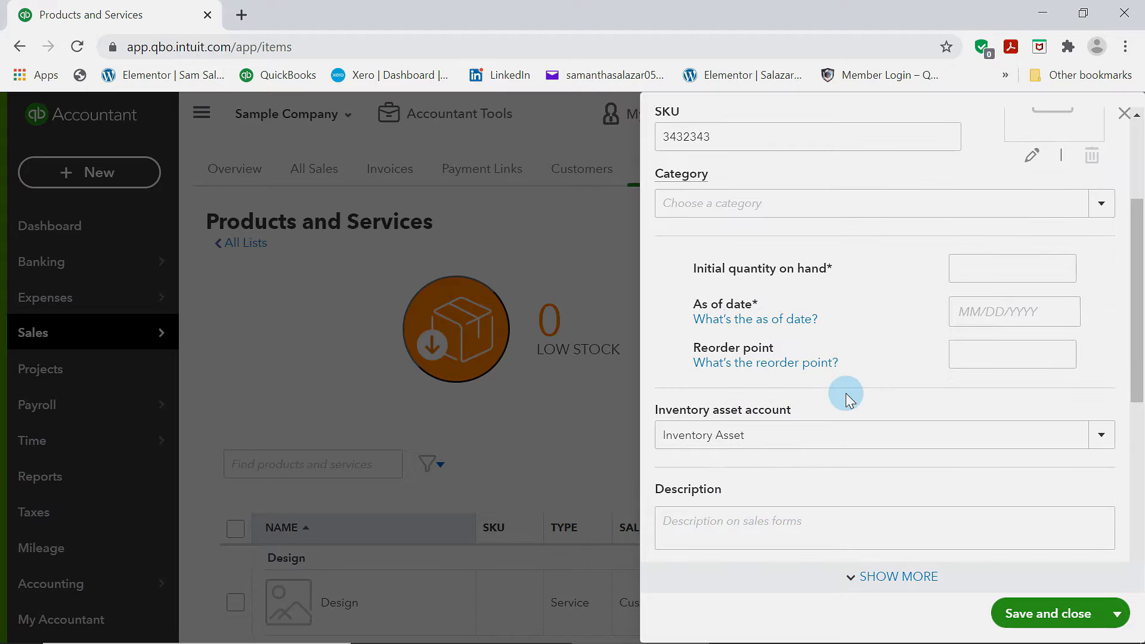
scroll(948, 368, up, 3)
scroll(950, 369, down, 5)
scroll(950, 369, up, 4)
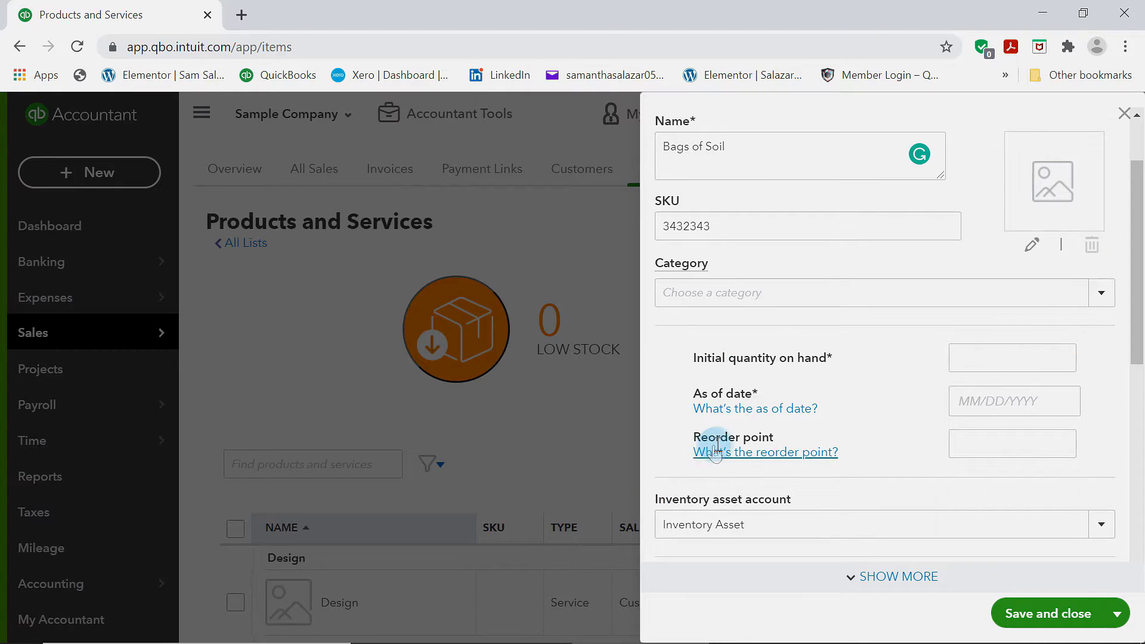
Set the product's reorder point to 2
drag(694, 442, 812, 438)
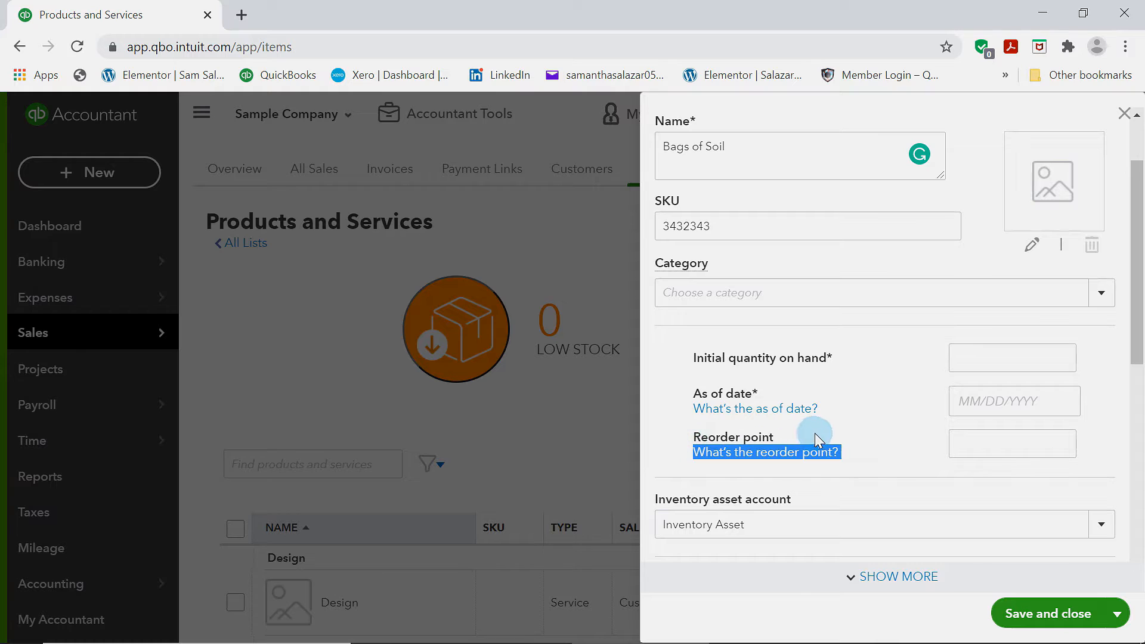
click(1041, 444)
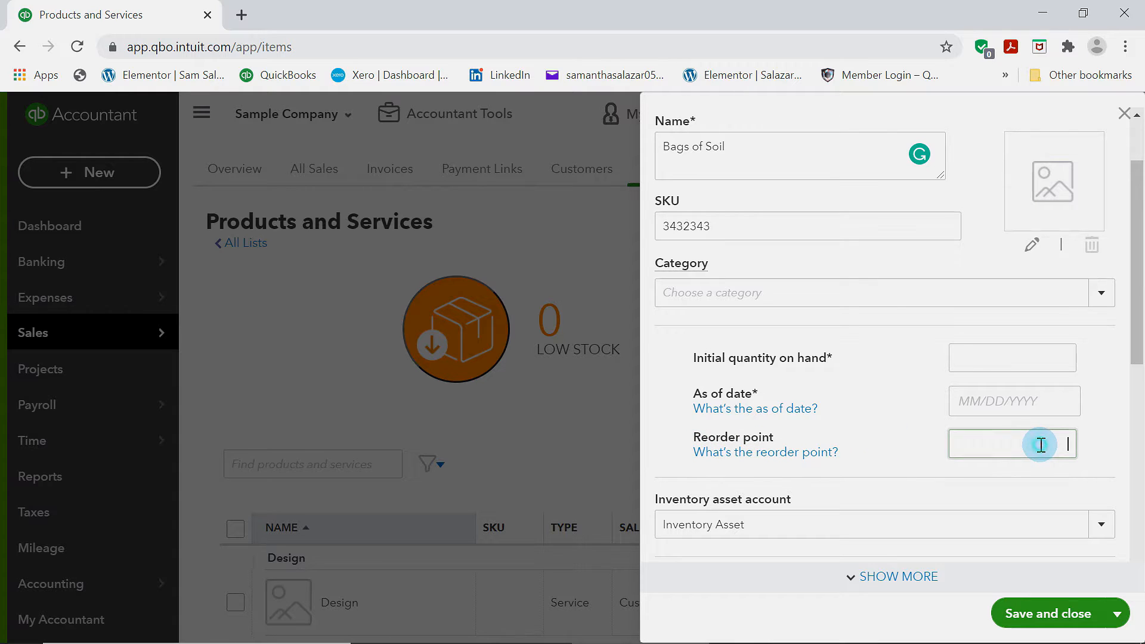
text(2)
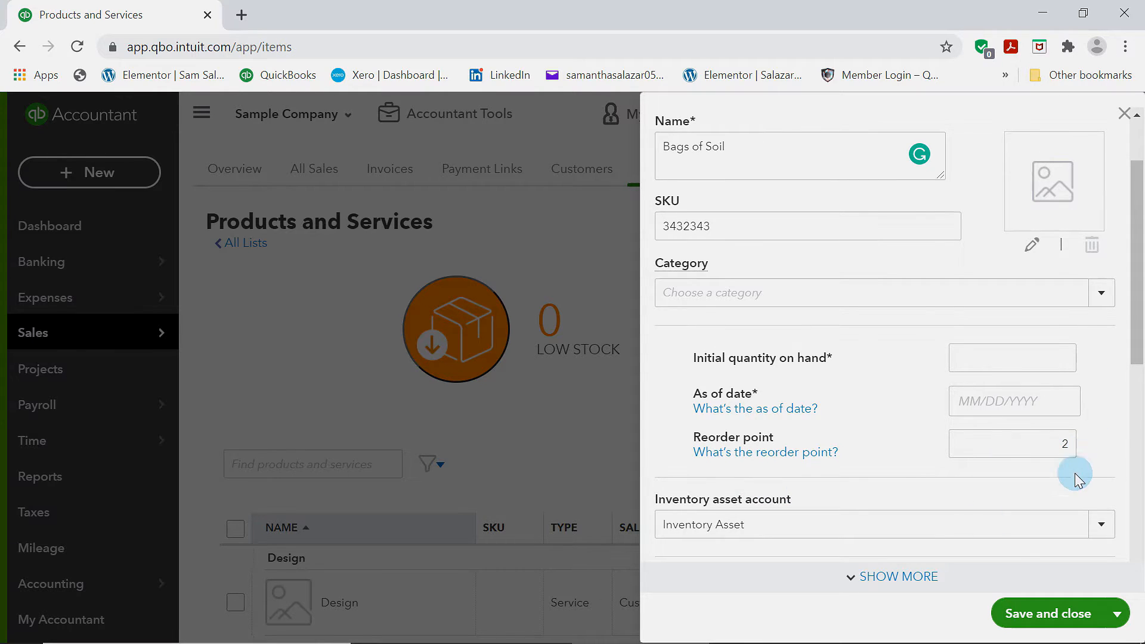
Set the product's sales price/rate to 10
scroll(1073, 479, down, 5)
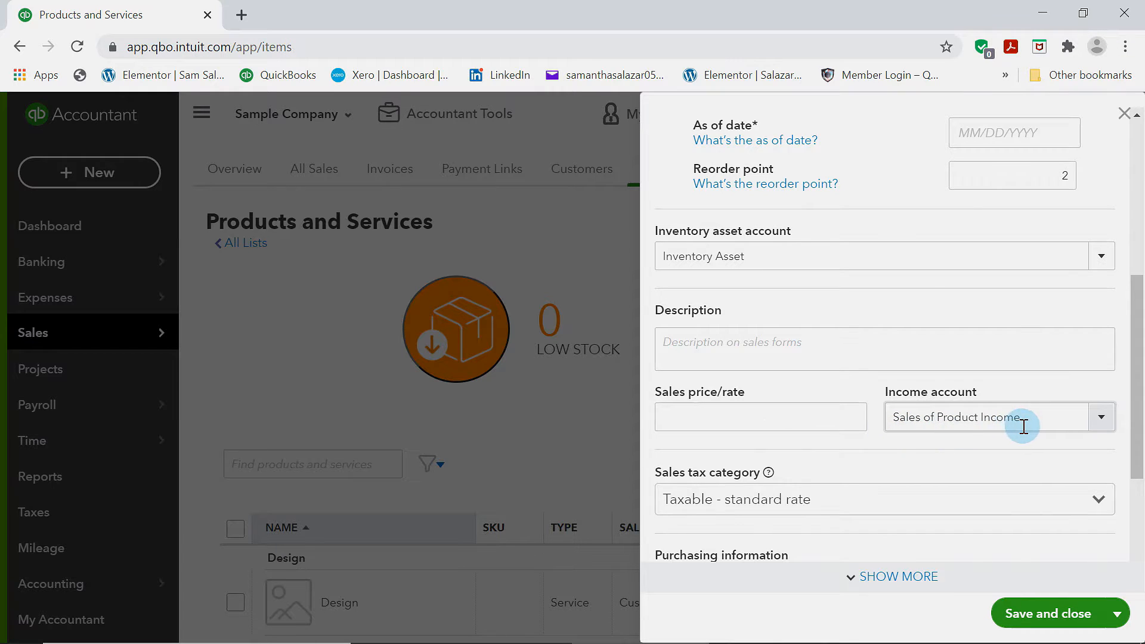
scroll(1023, 426, down, 3)
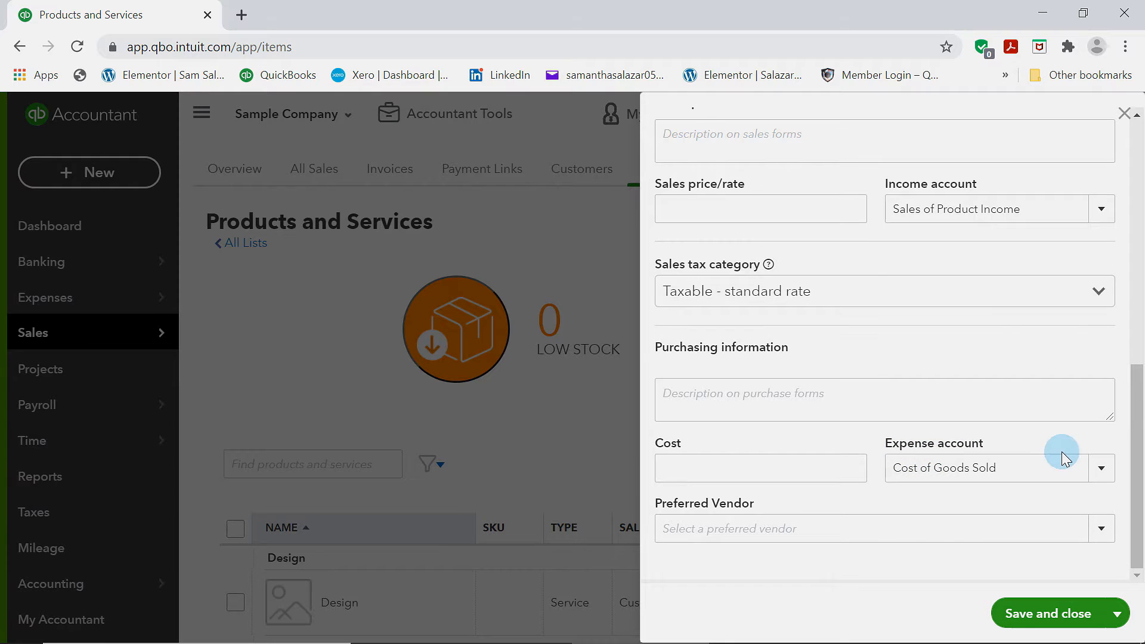
scroll(1063, 454, up, 5)
scroll(1063, 453, down, 3)
click(819, 388)
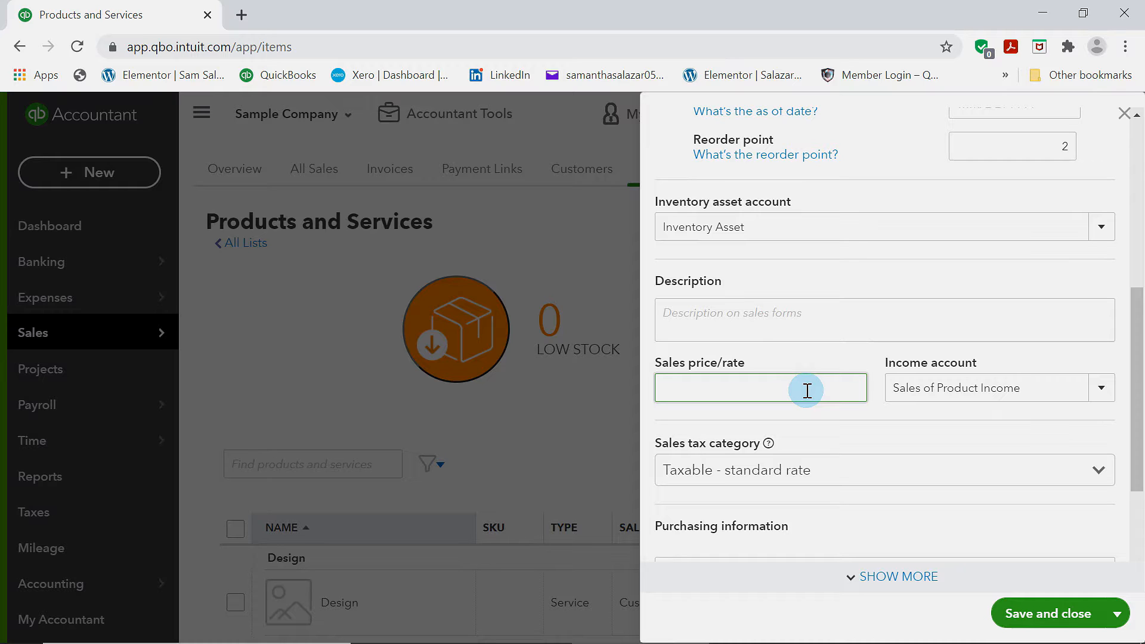
scroll(811, 389, down, 3)
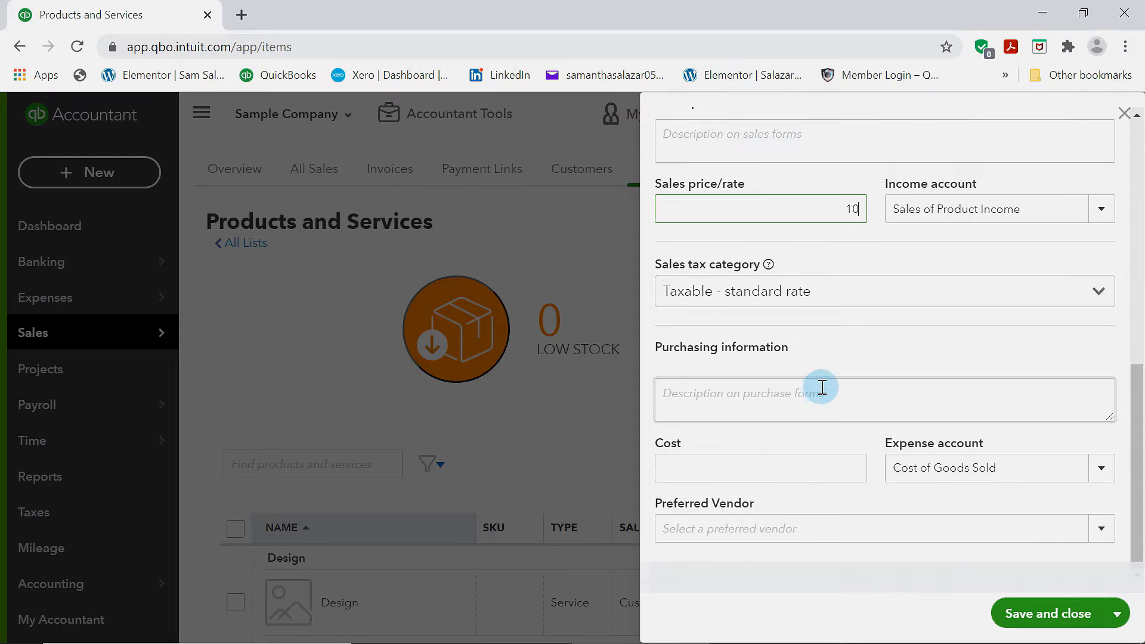
Set the product's purchase cost to 7.50
click(808, 475)
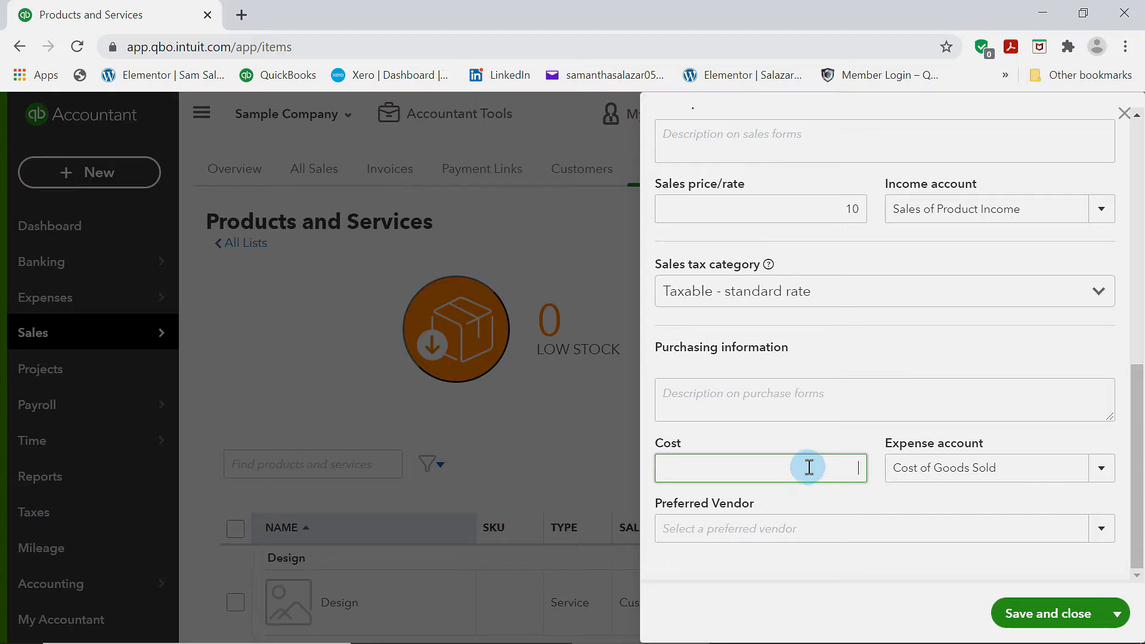
text(7.50)
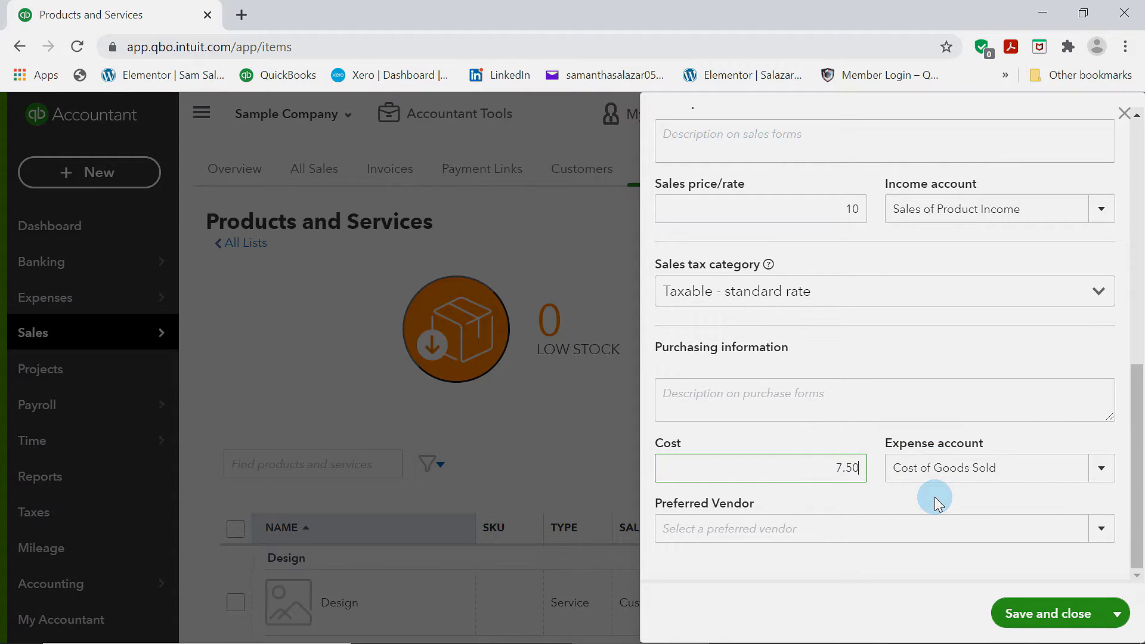
click(936, 499)
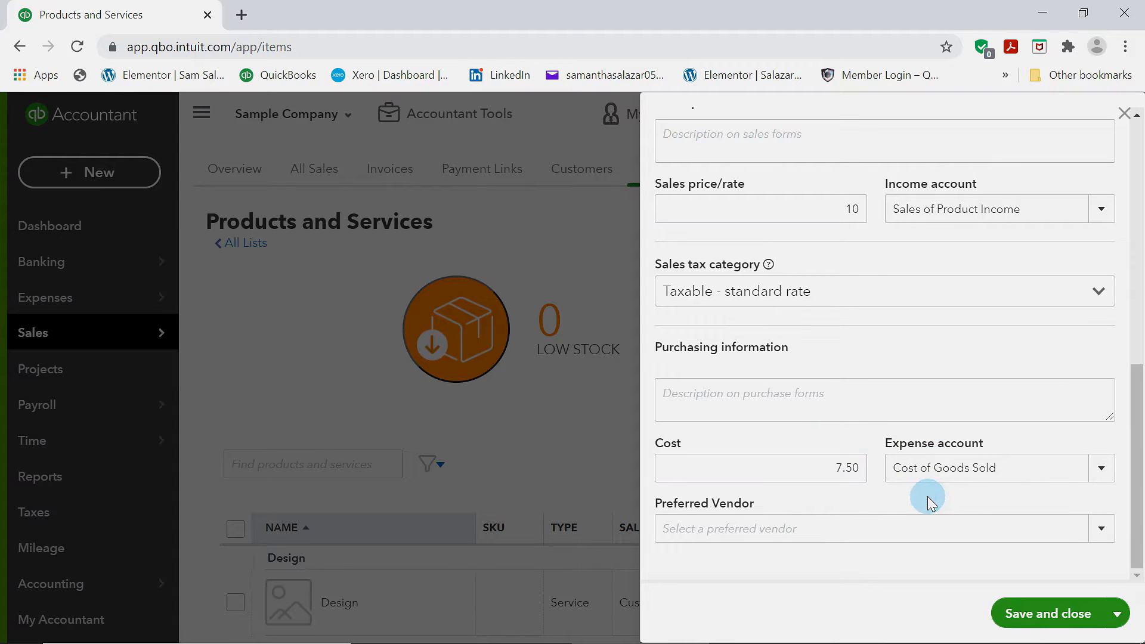
Choose Mahoney Mugs as the product's preferred vendor
click(1102, 535)
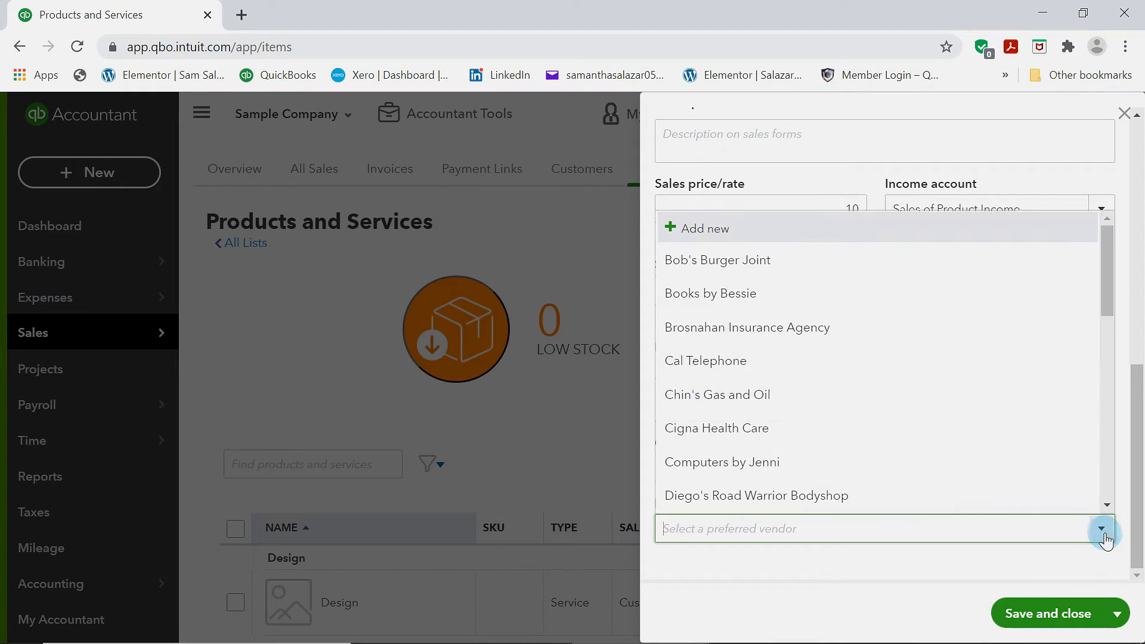
scroll(918, 503, down, 6)
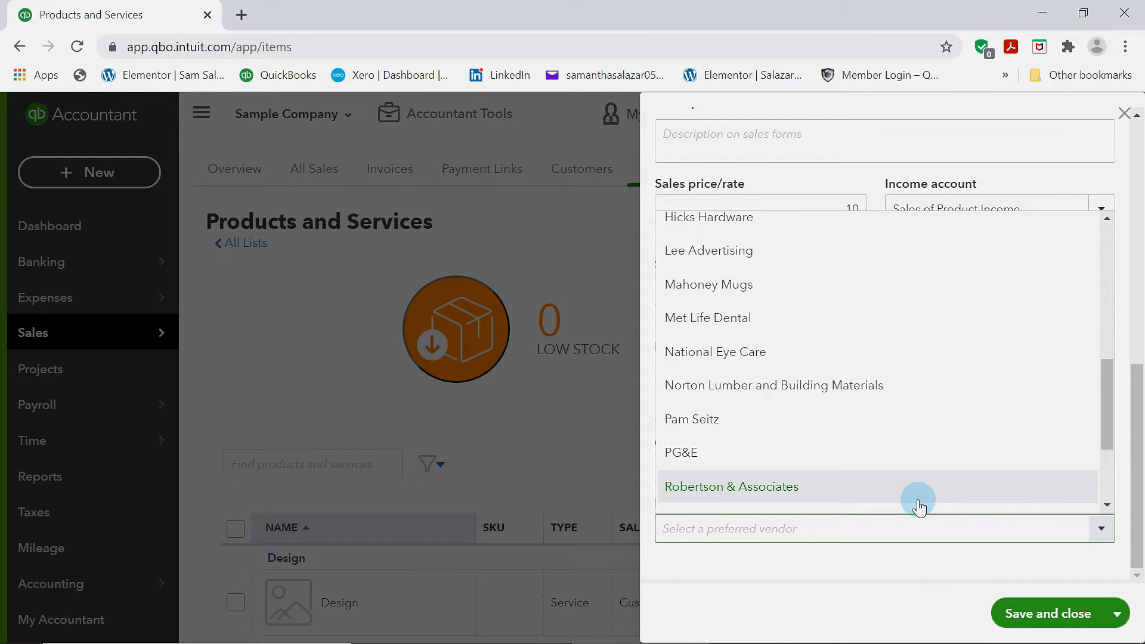
click(720, 293)
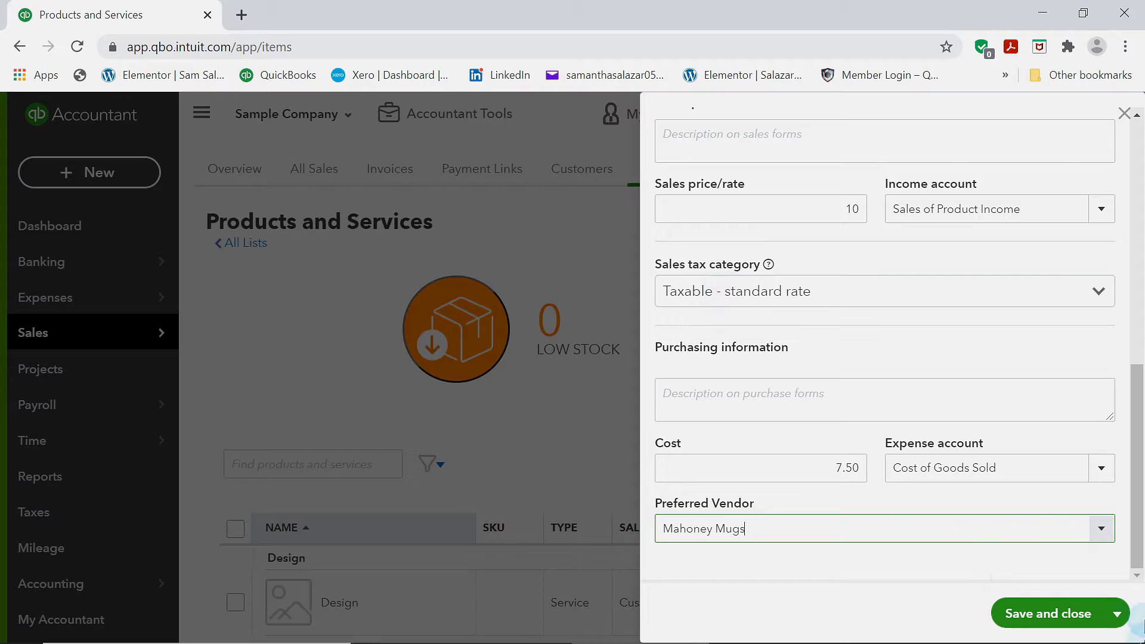
Try to save and close the product
click(1027, 616)
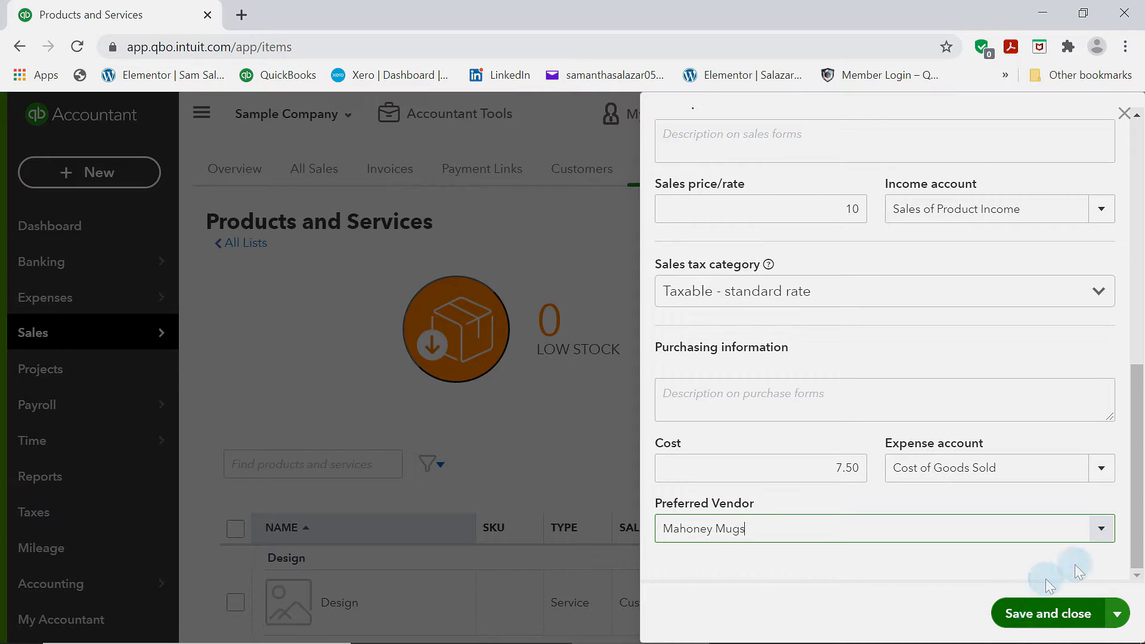
click(1042, 626)
click(1044, 537)
scroll(1042, 533, up, 5)
Set the initial quantity on hand to 1 and the as of date to 12/31/2020
click(1017, 396)
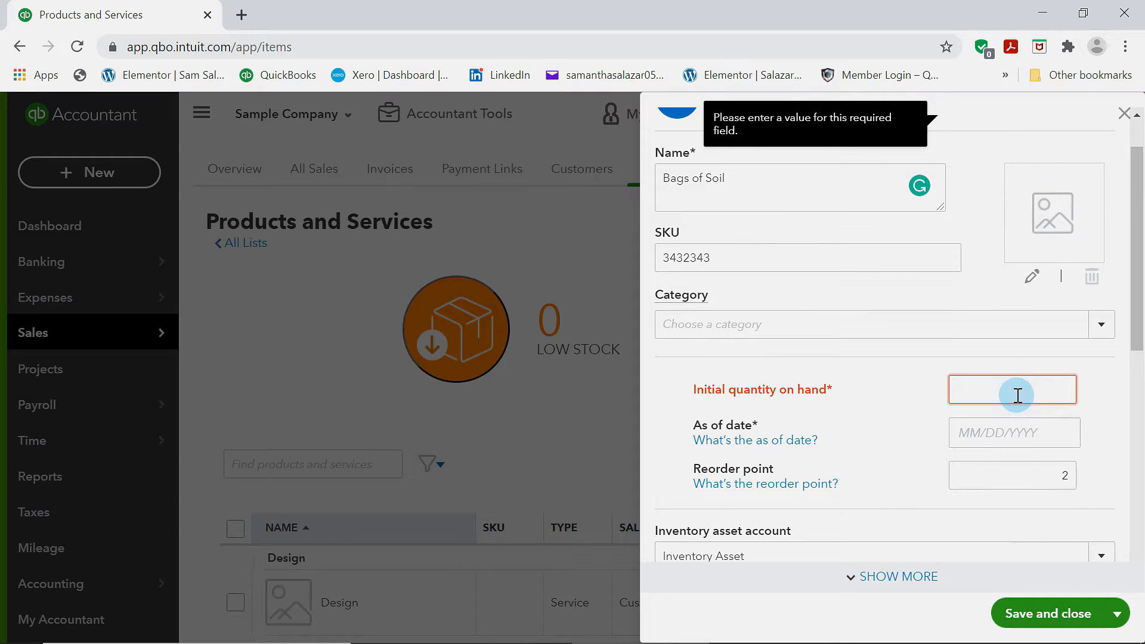
text(1)
click(1063, 430)
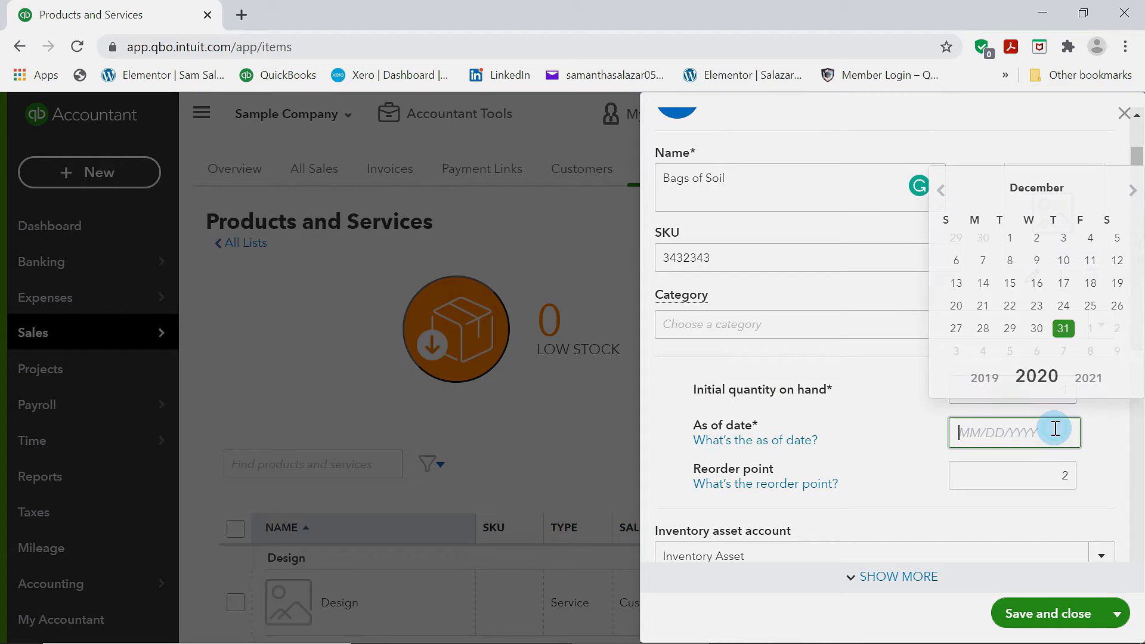
click(1063, 329)
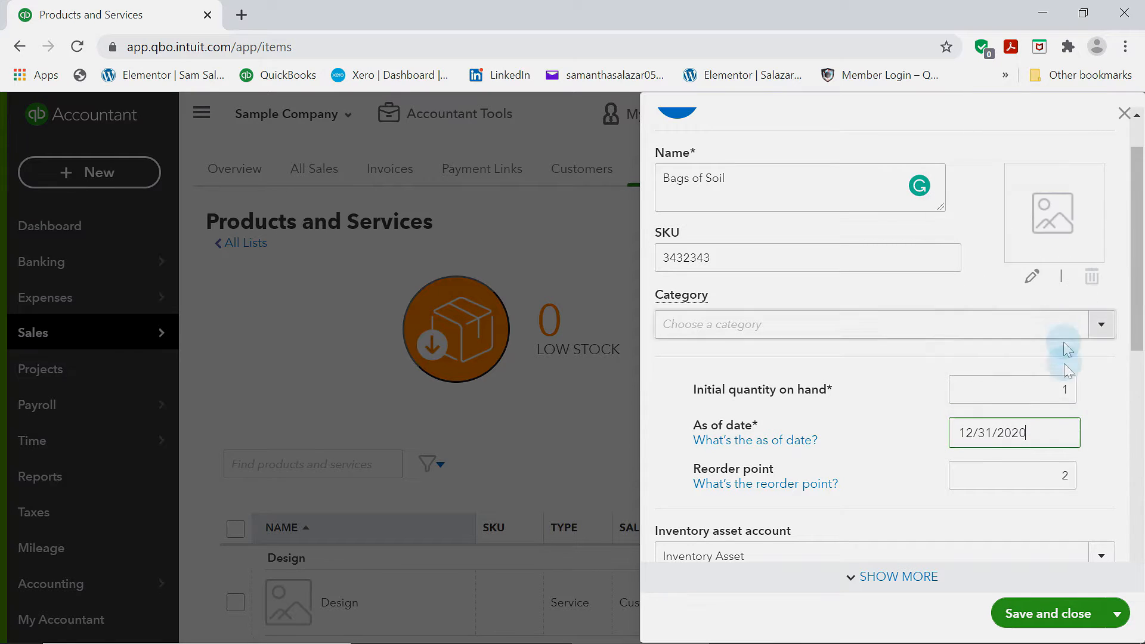
Save and close the Bags of Soil product
scroll(1073, 441, down, 10)
click(1029, 566)
click(1029, 607)
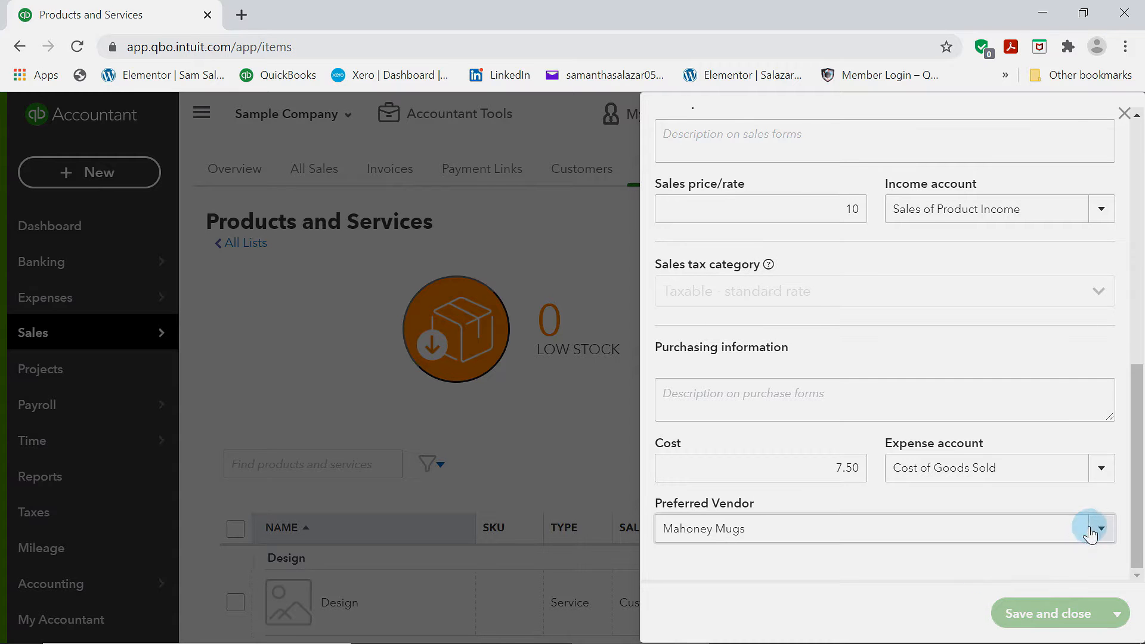
scroll(951, 473, down, 9)
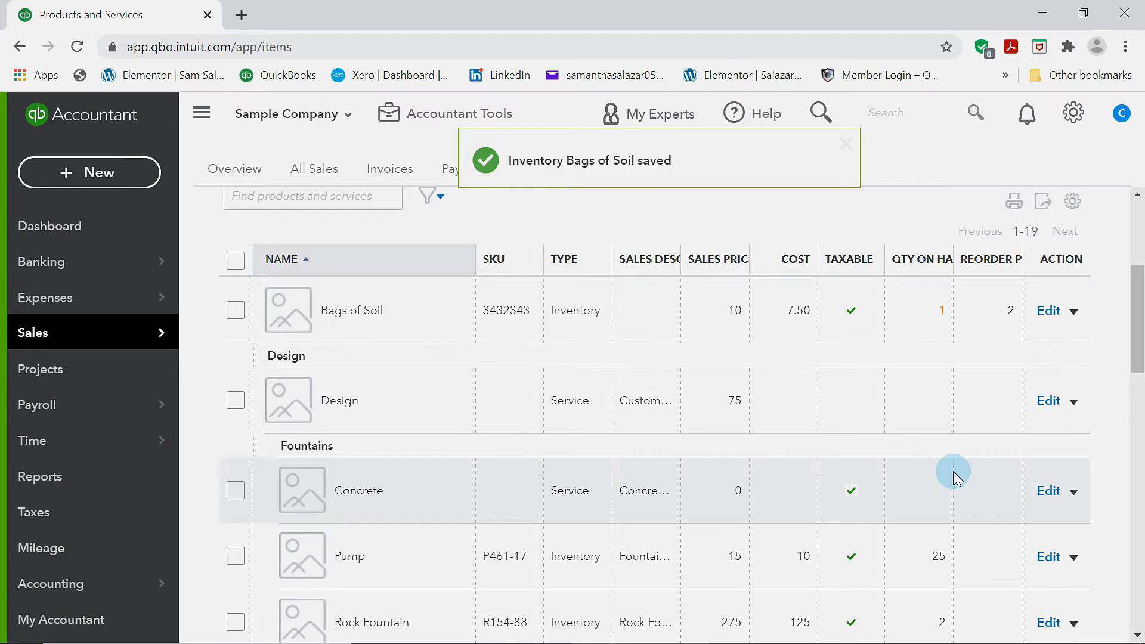
scroll(951, 473, up, 9)
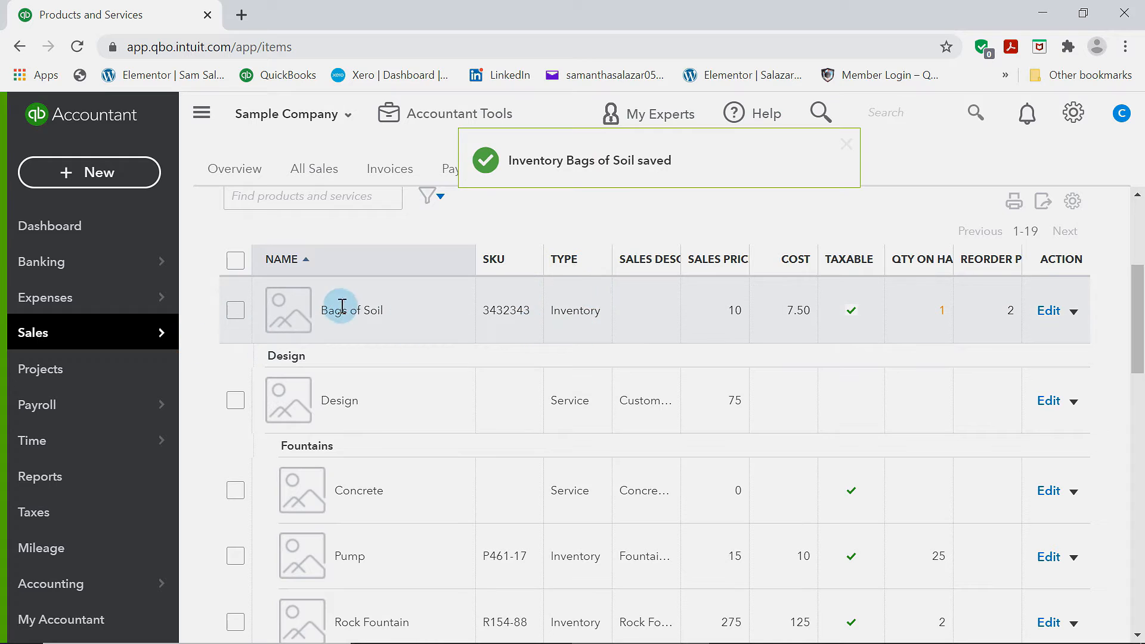
scroll(667, 305, up, 5)
scroll(477, 441, down, 2)
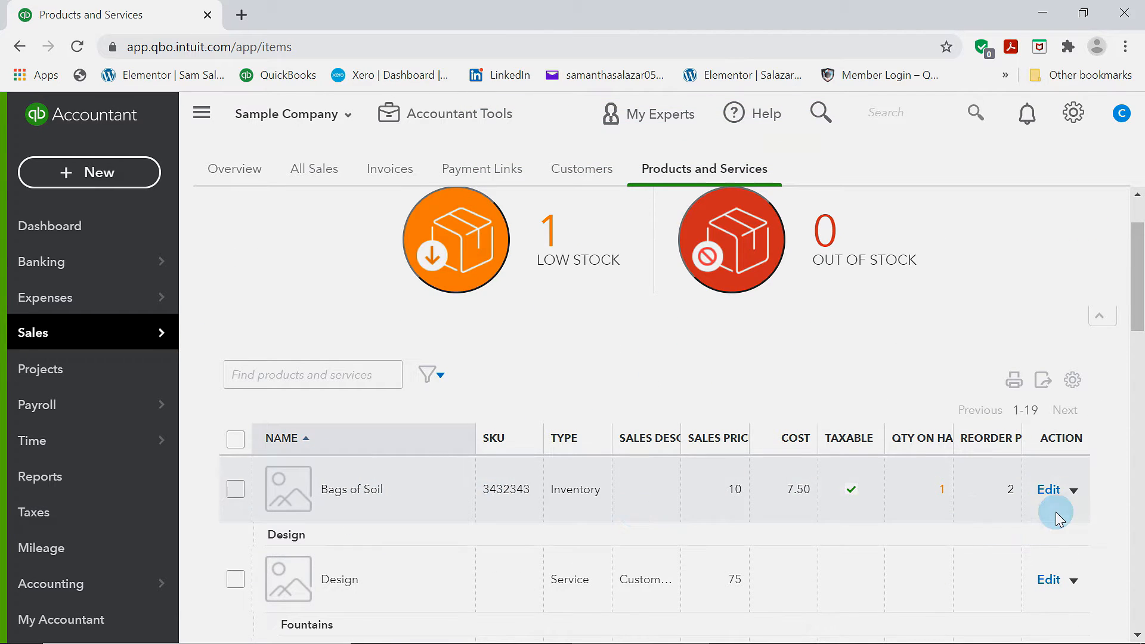
scroll(1059, 516, up, 2)
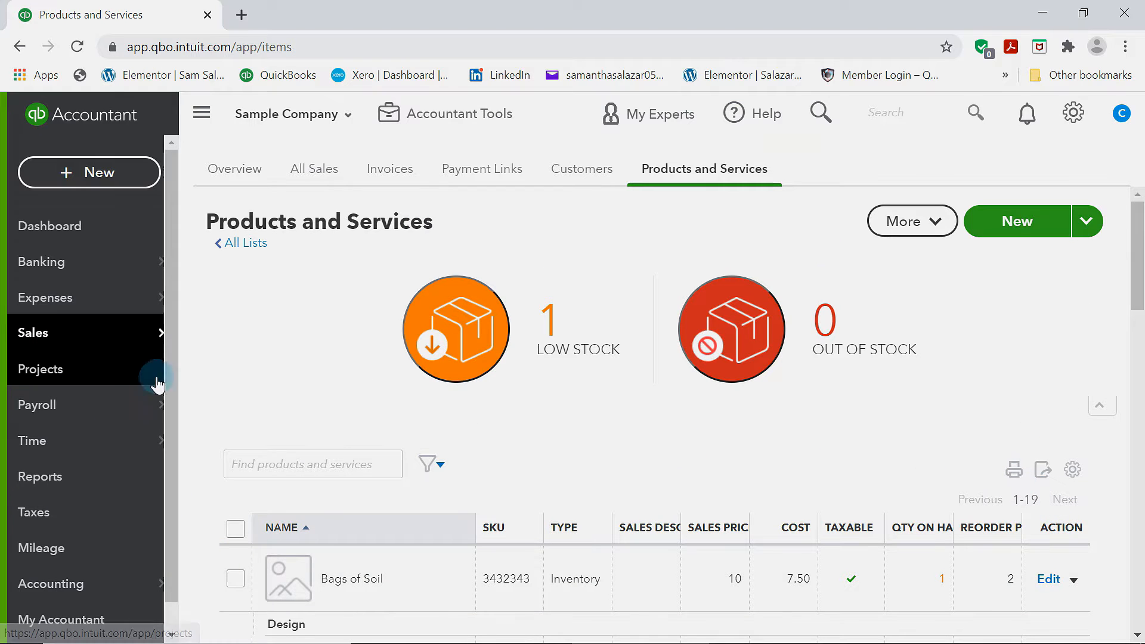
Start a new Service item named Gardening & Plotting
click(1030, 223)
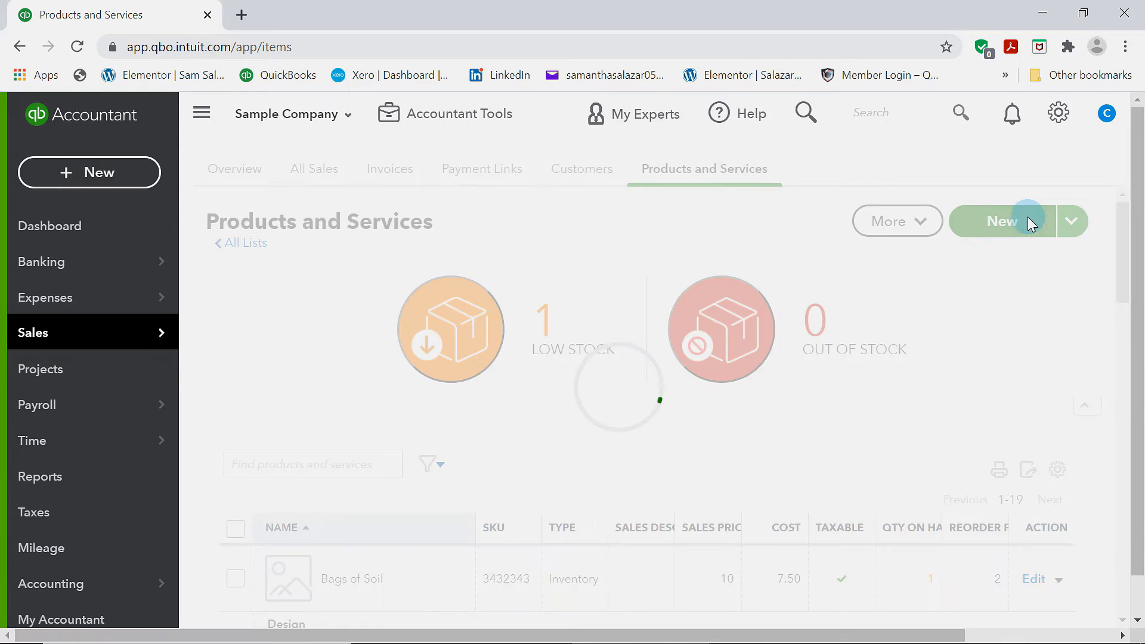
click(812, 331)
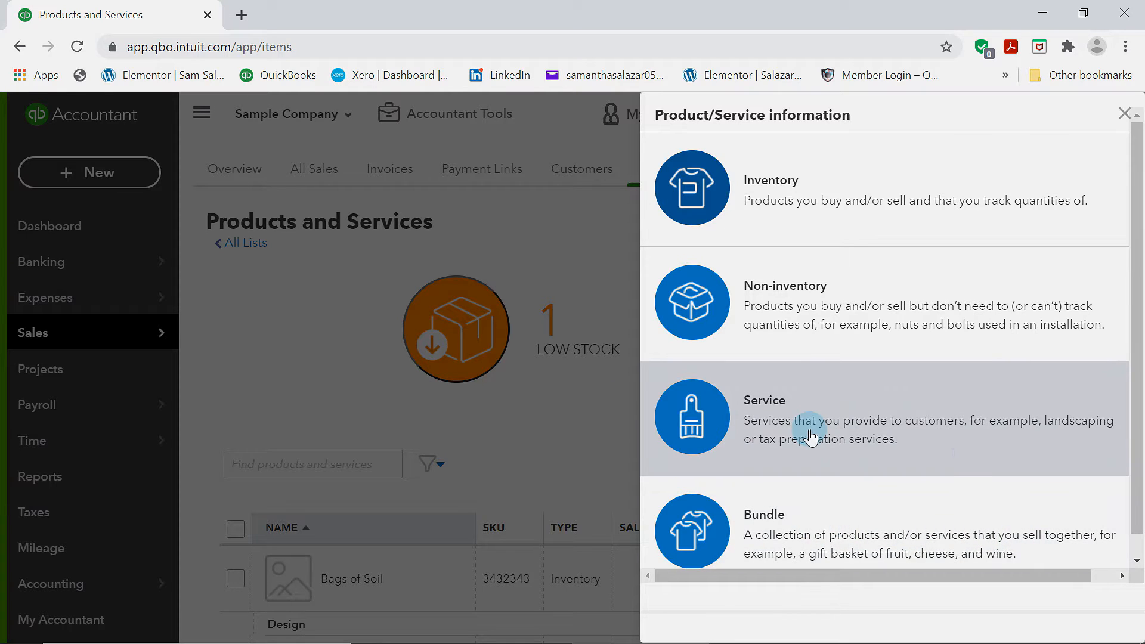
click(821, 440)
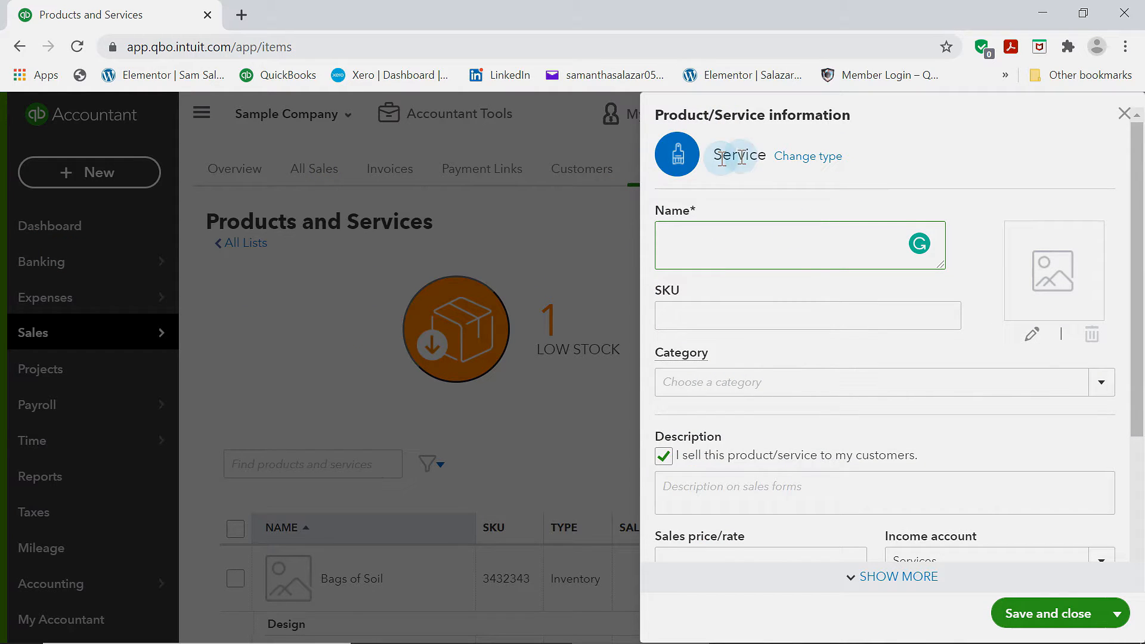
drag(716, 155, 745, 235)
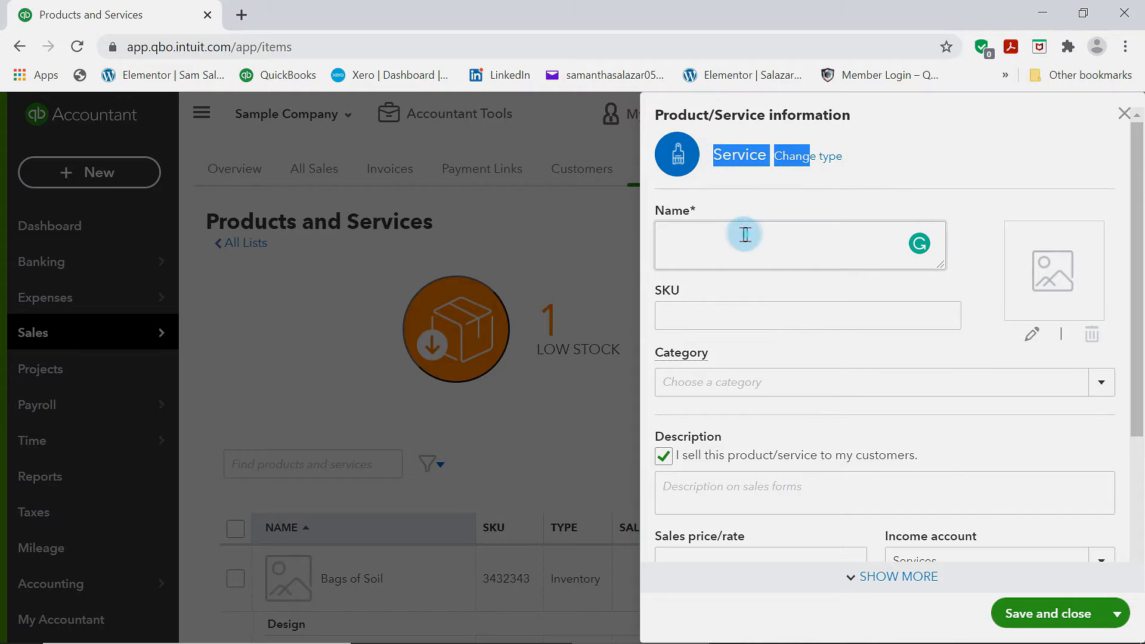
click(758, 253)
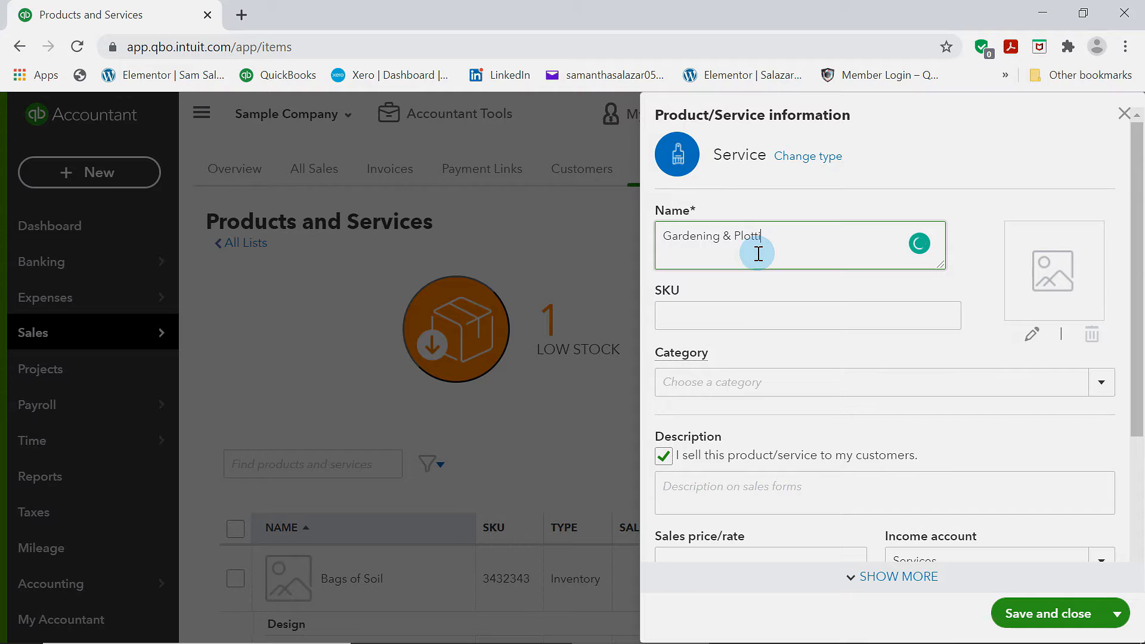
Set the service's category to Landscaping
scroll(728, 314, down, 2)
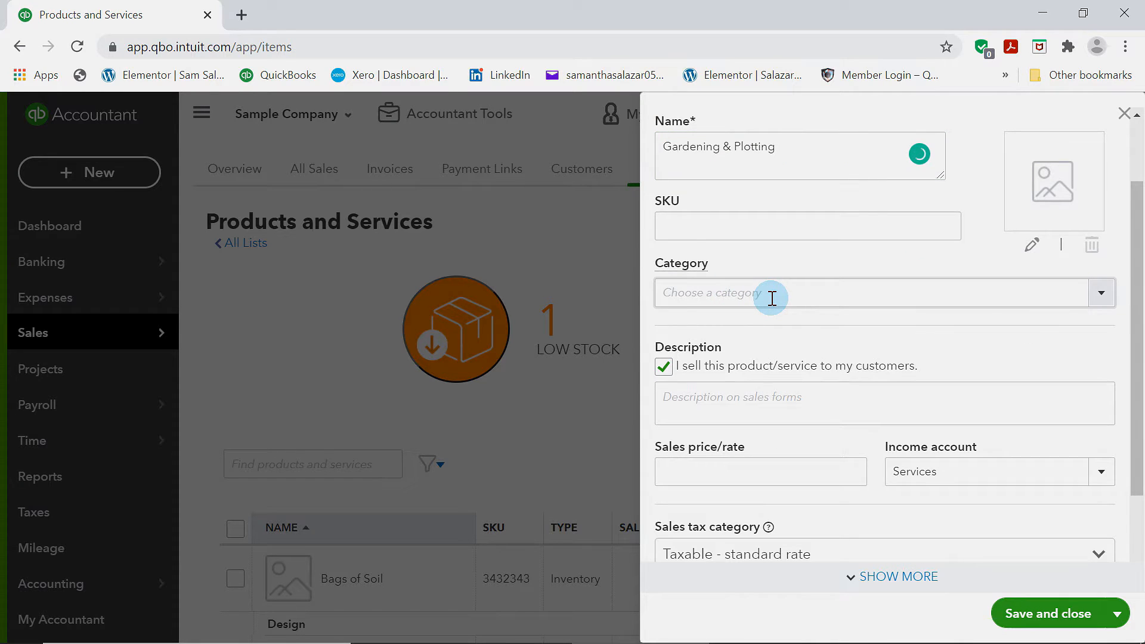
click(1101, 292)
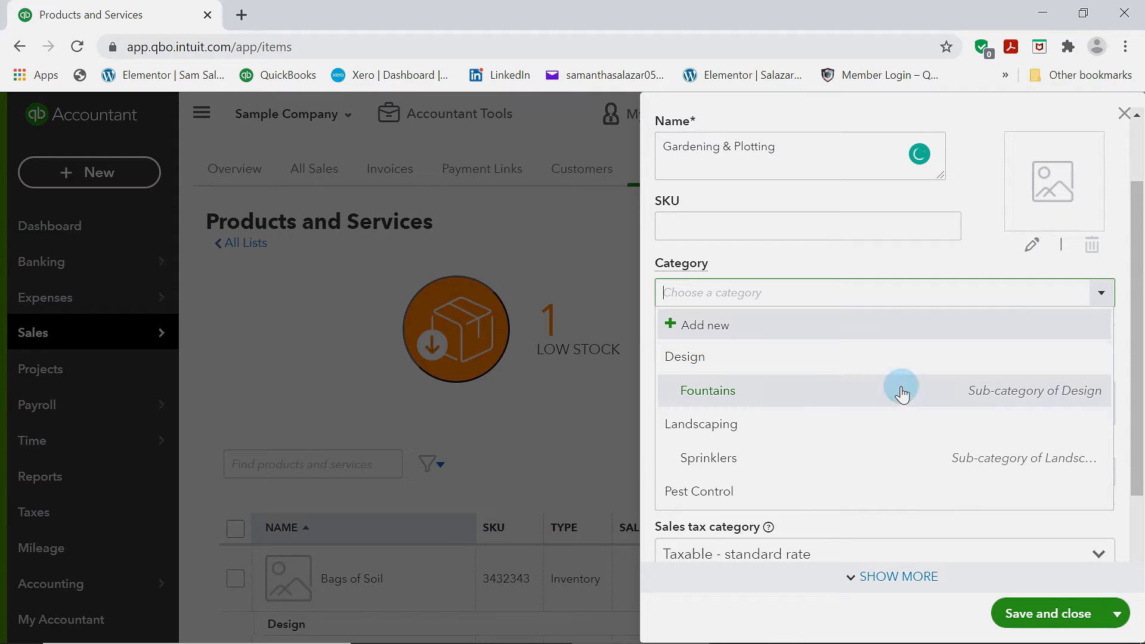
click(716, 427)
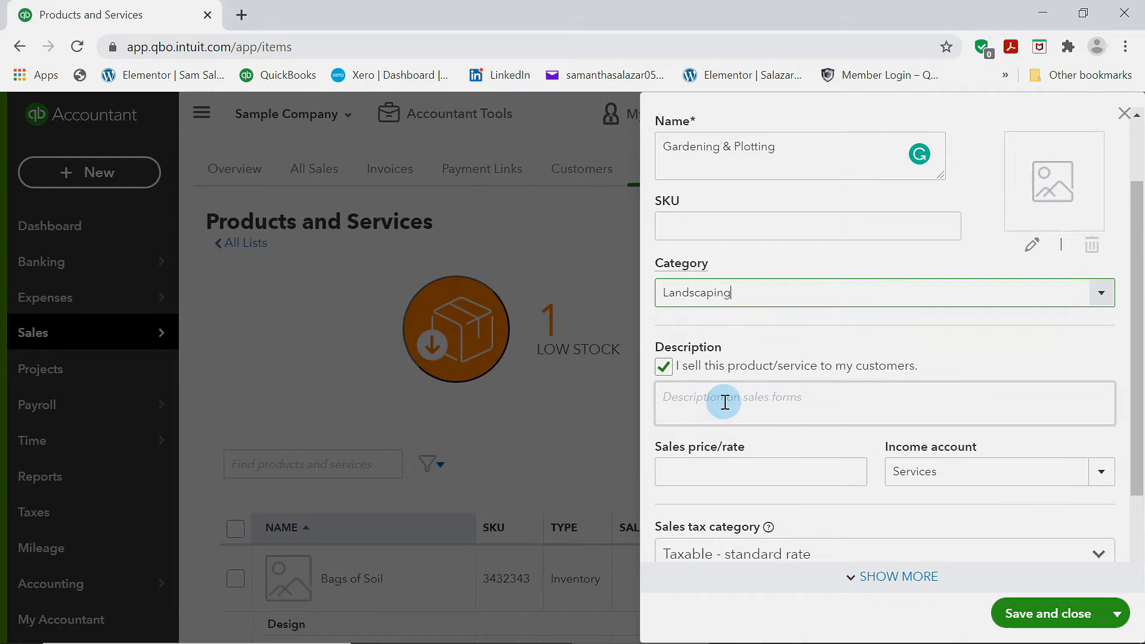
Set the service's sales price/rate to 300 and save it
scroll(724, 402, down, 2)
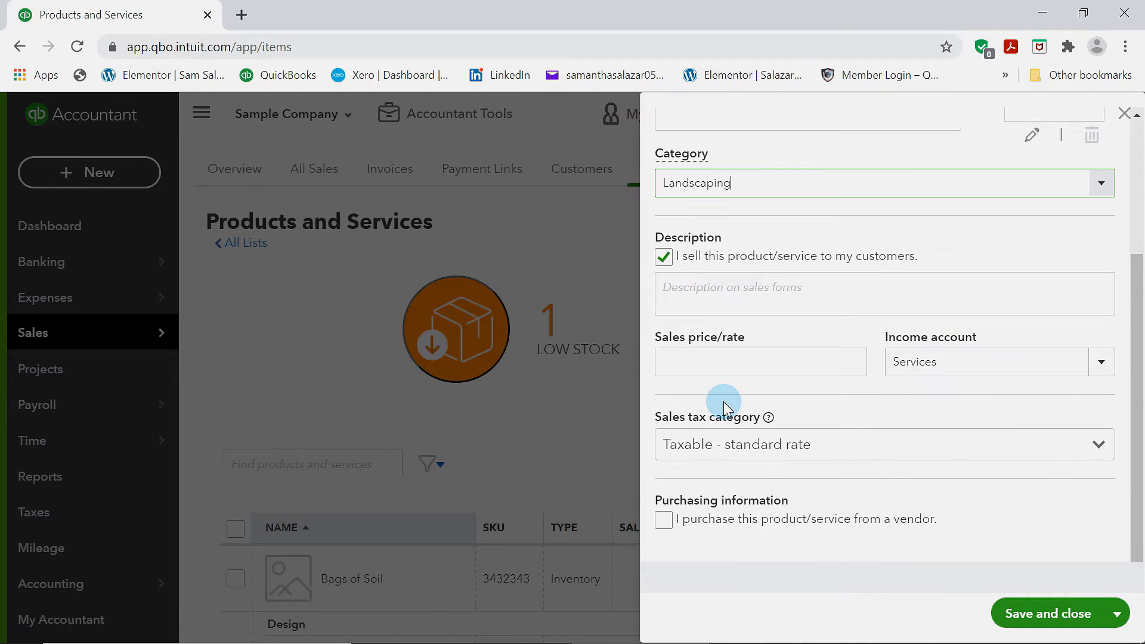
click(806, 362)
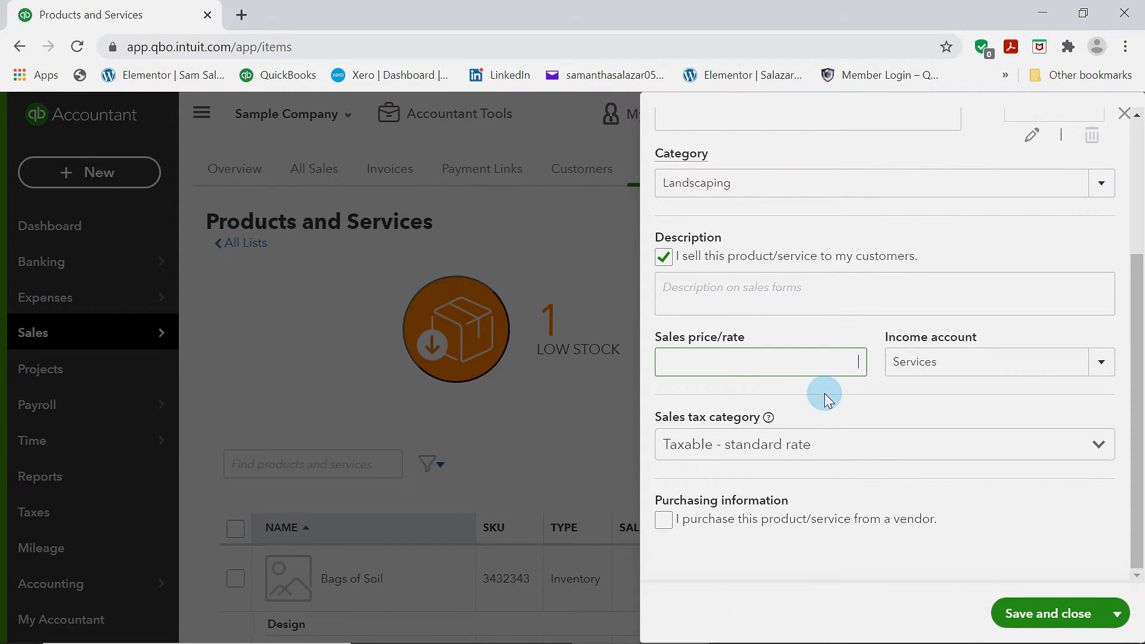
text(300)
click(1050, 614)
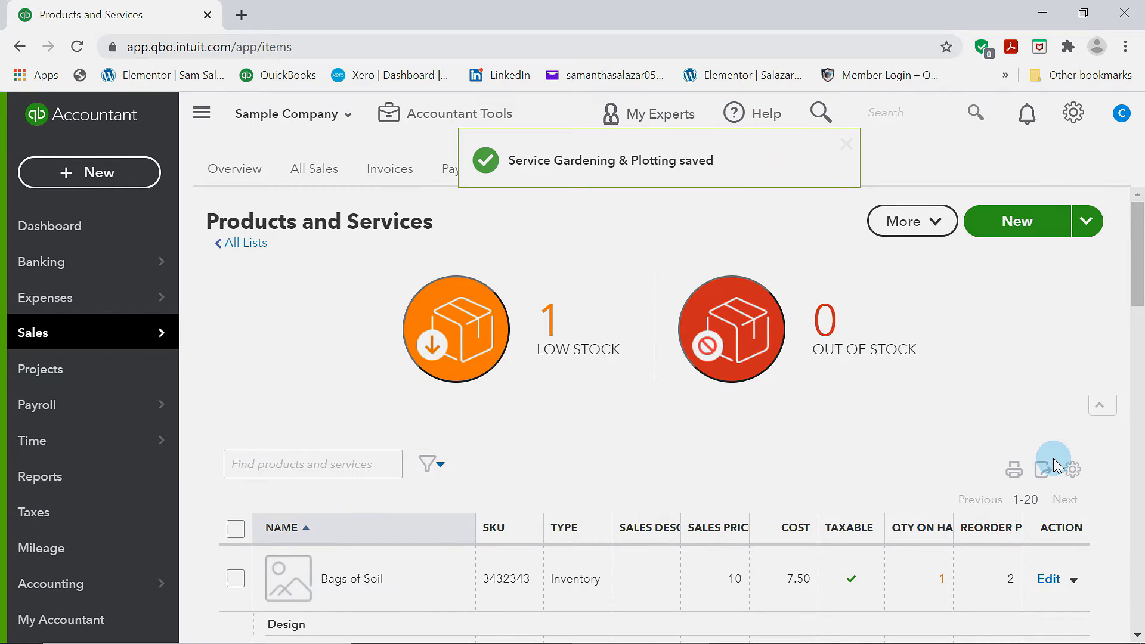
scroll(1050, 463, down, 15)
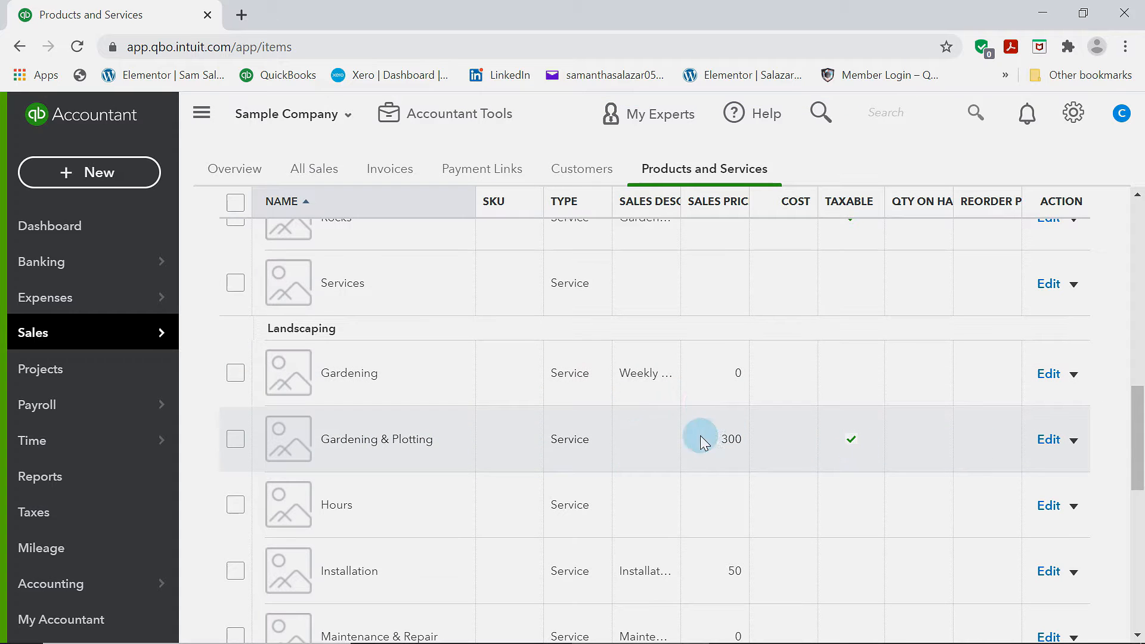
scroll(749, 435, down, 12)
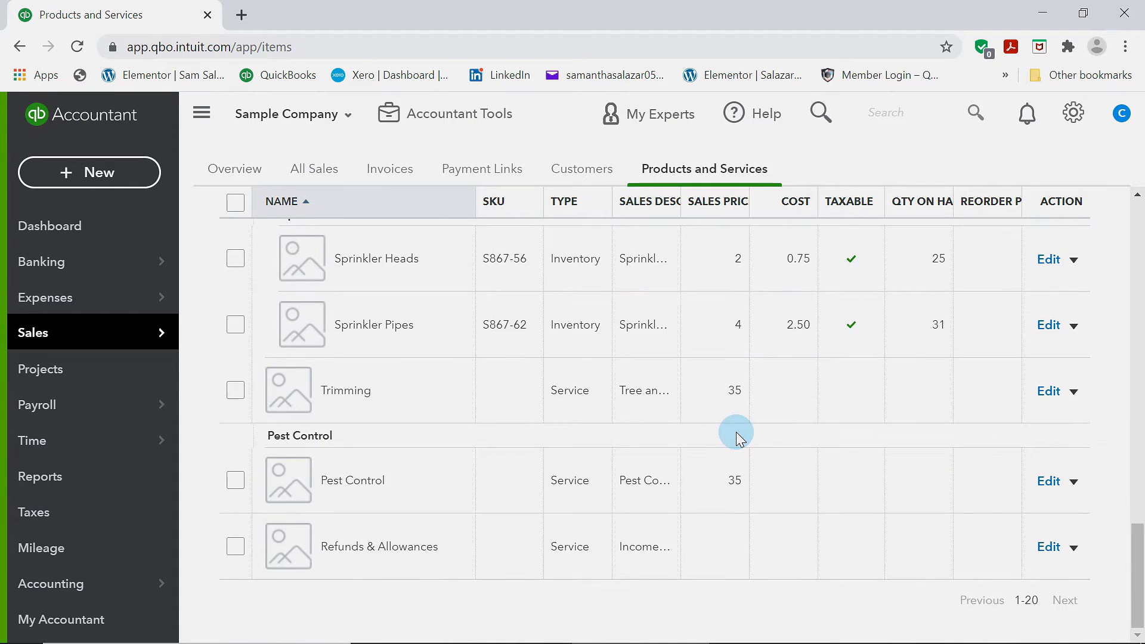
Start a new estimate for customer Amy's Bird Sanctuary
scroll(736, 430, up, 13)
scroll(738, 435, up, 10)
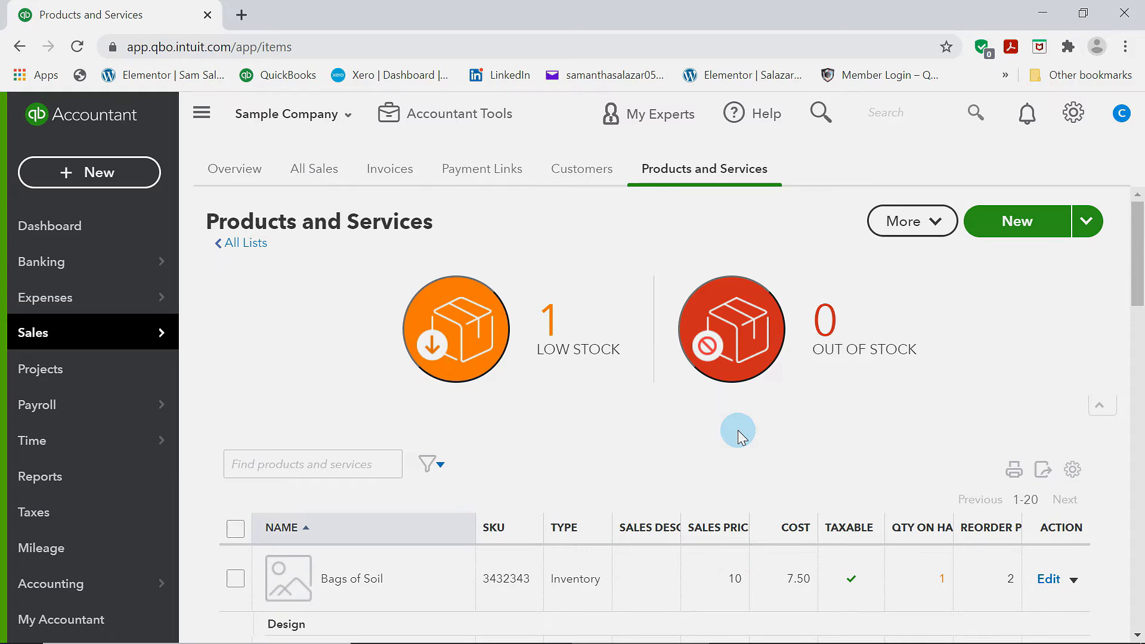
click(578, 167)
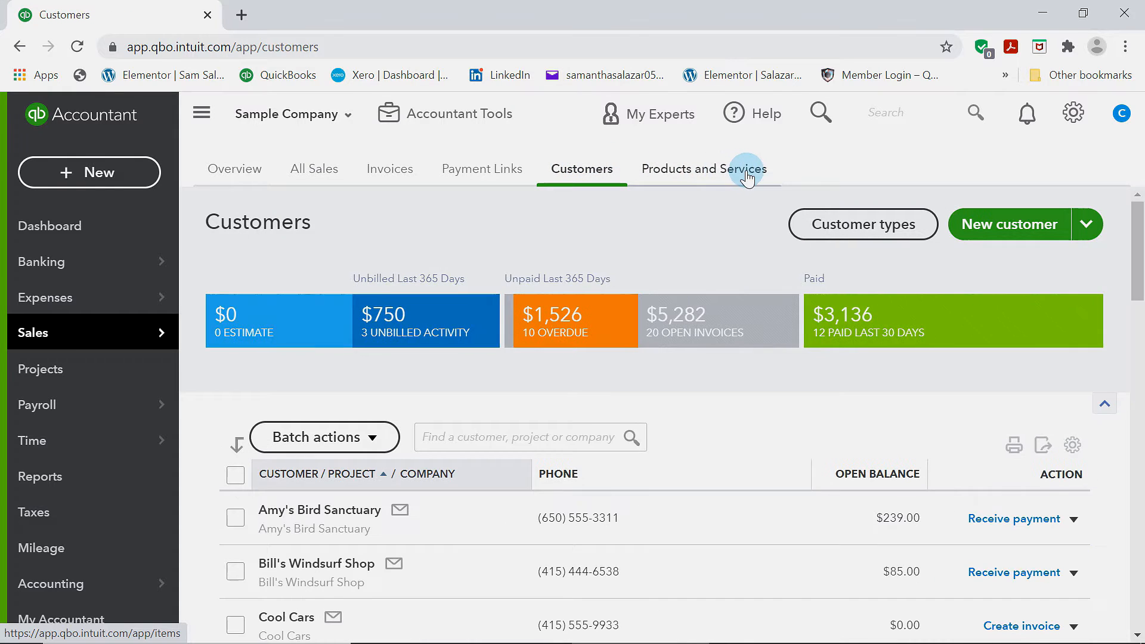
click(745, 171)
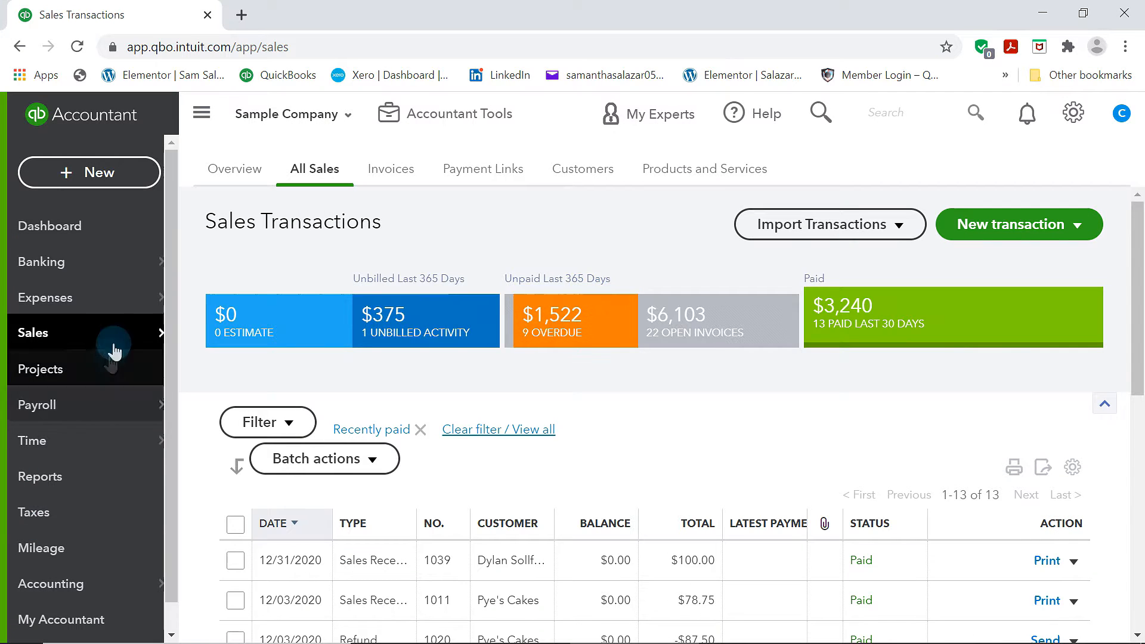
mouse_move(117, 346)
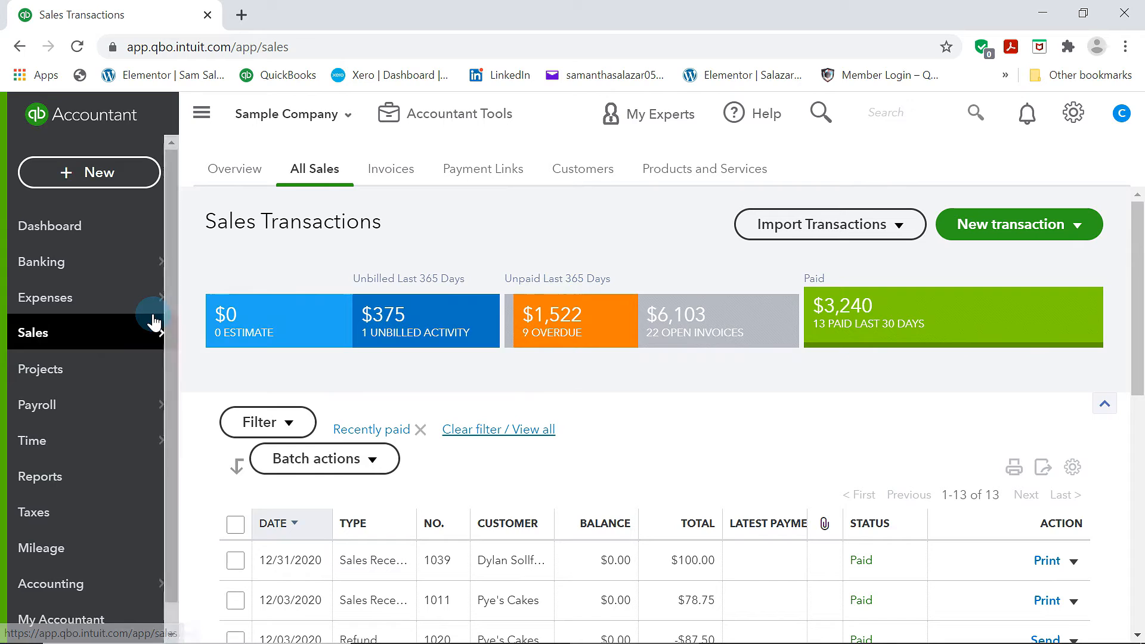
click(99, 179)
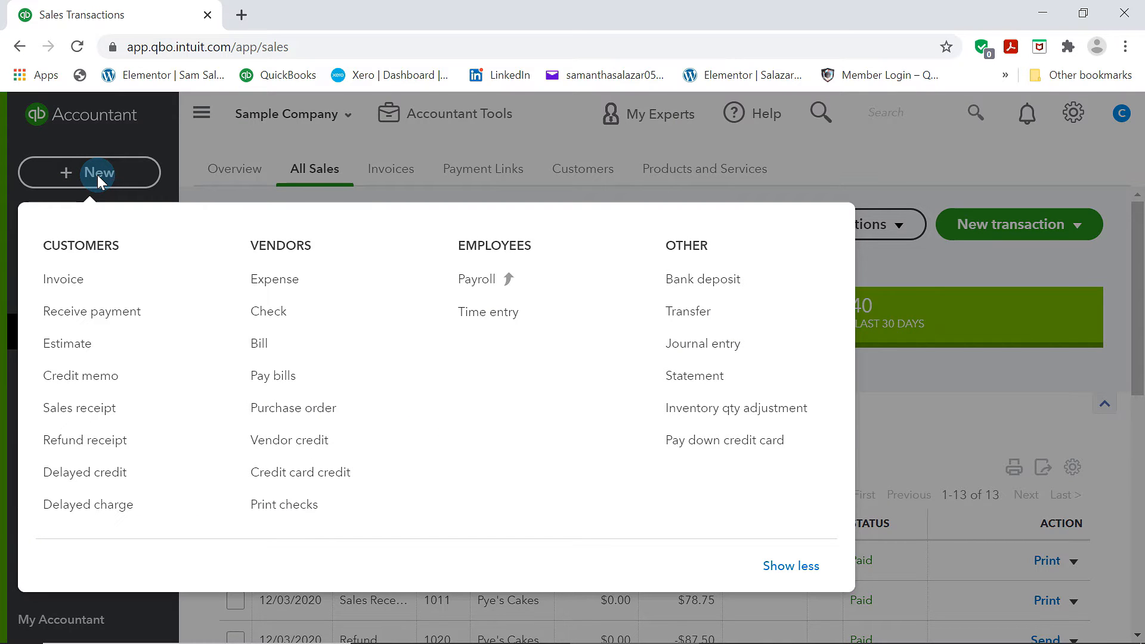
click(69, 354)
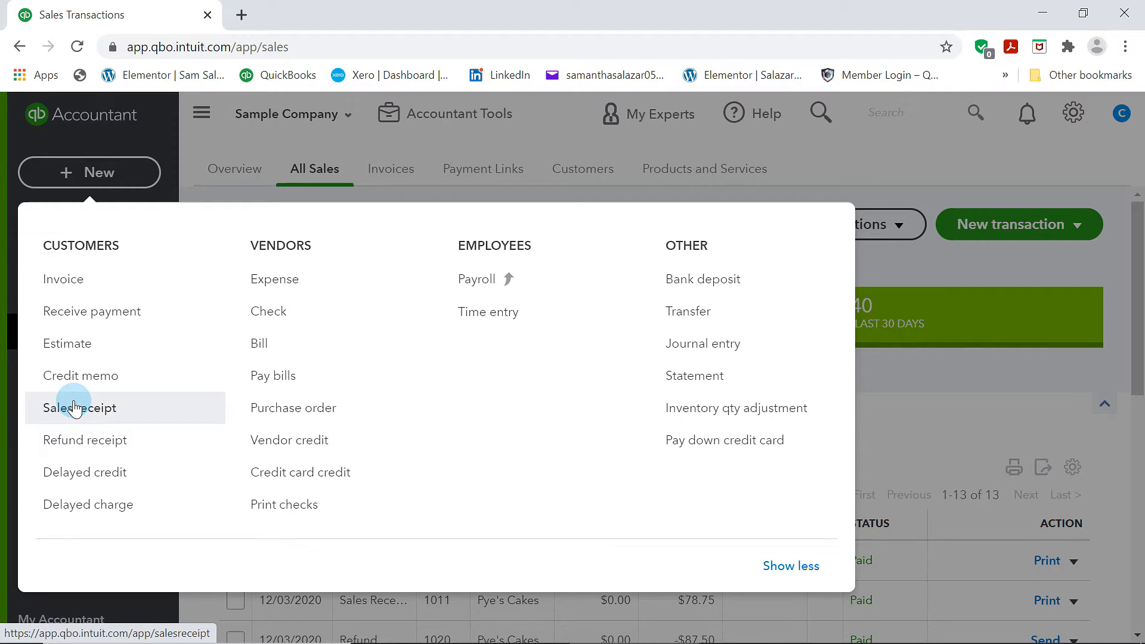
click(74, 348)
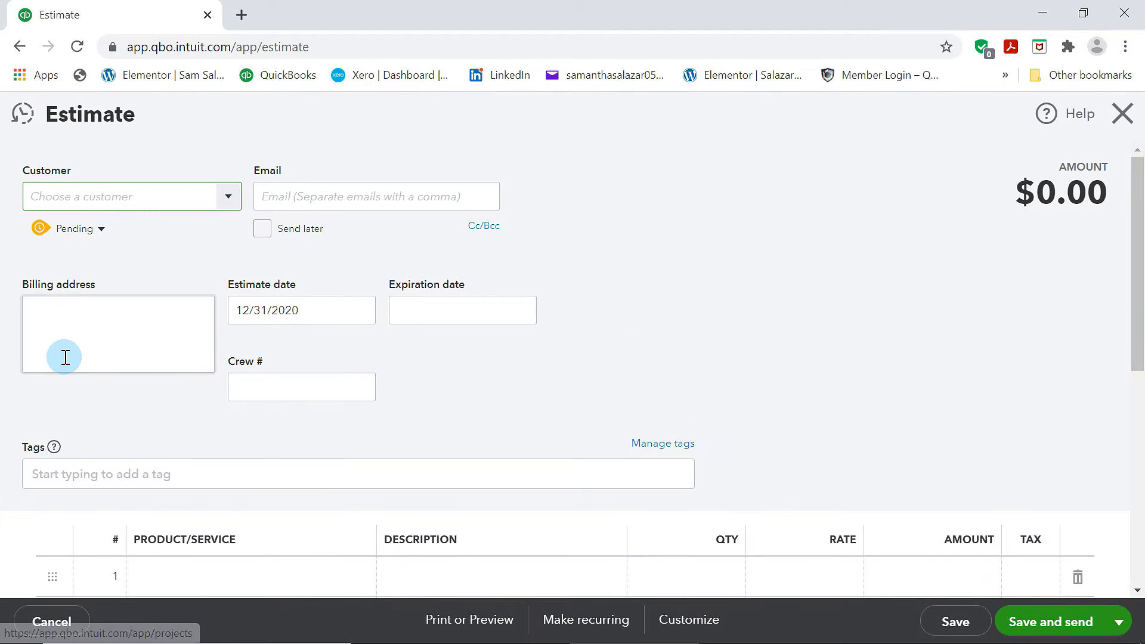
click(228, 198)
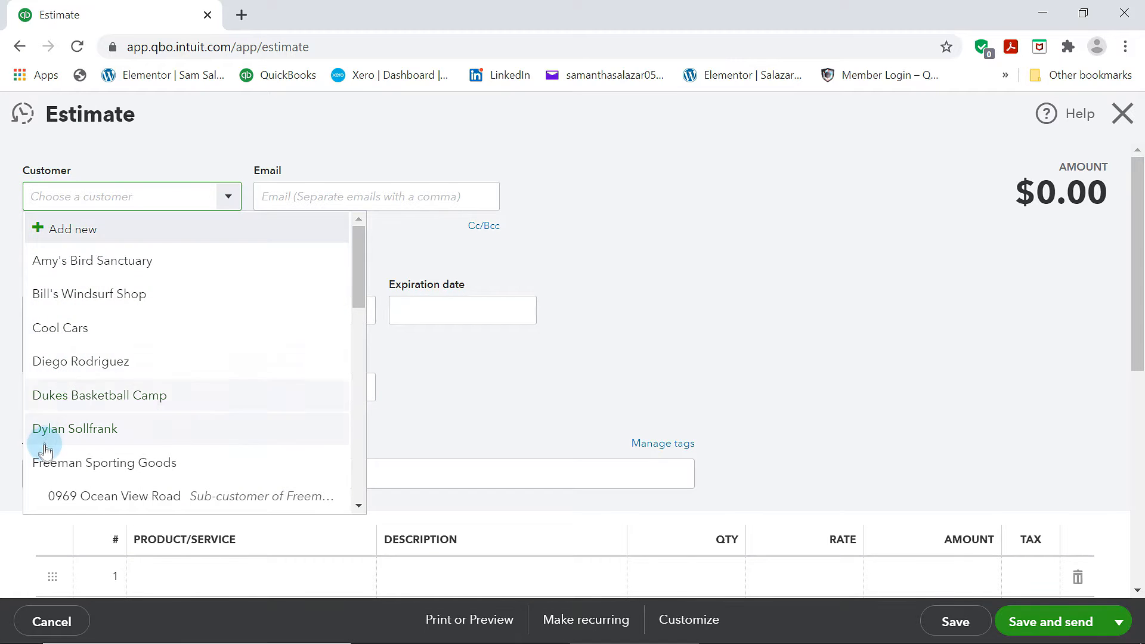
click(126, 262)
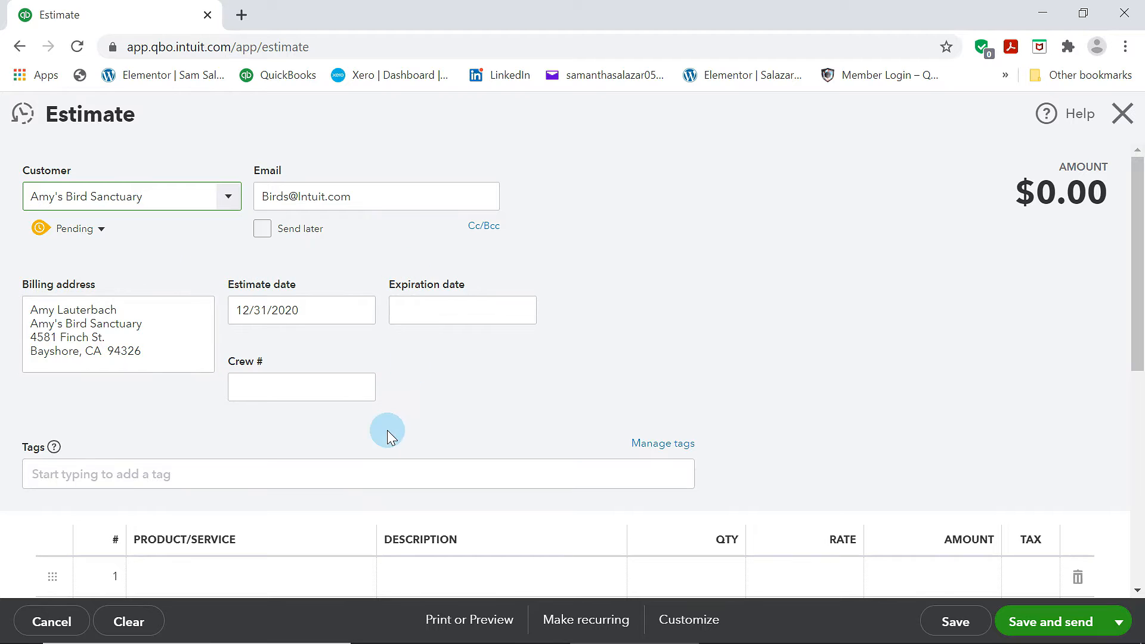
Set the estimate's expiration date to 01/15/2021
scroll(381, 430, down, 3)
scroll(466, 401, up, 3)
click(419, 310)
click(521, 309)
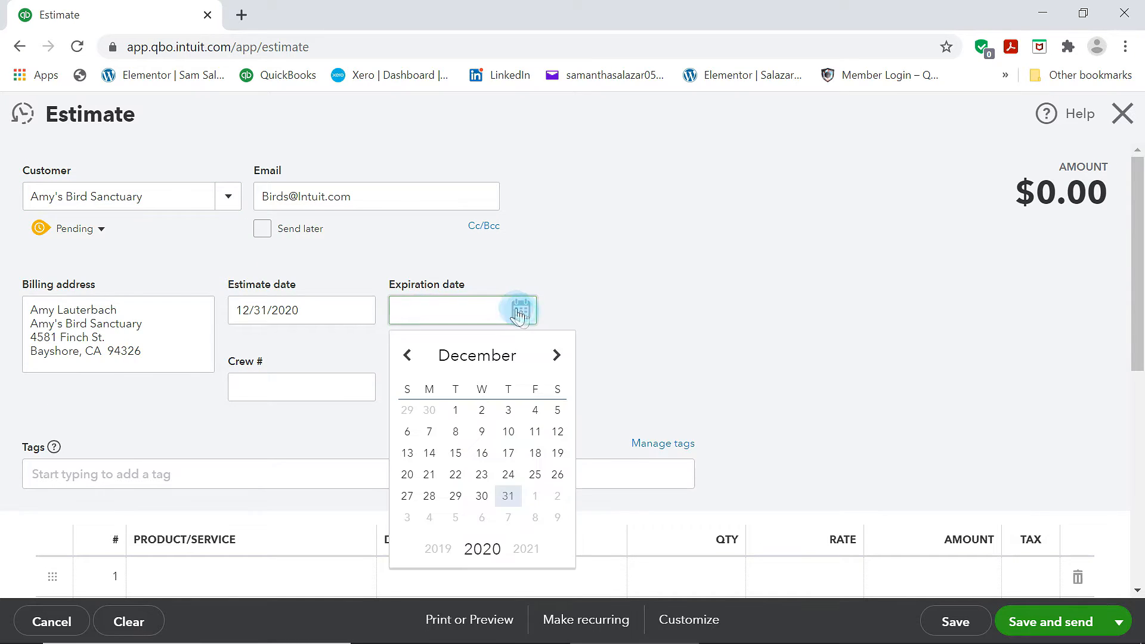
click(564, 368)
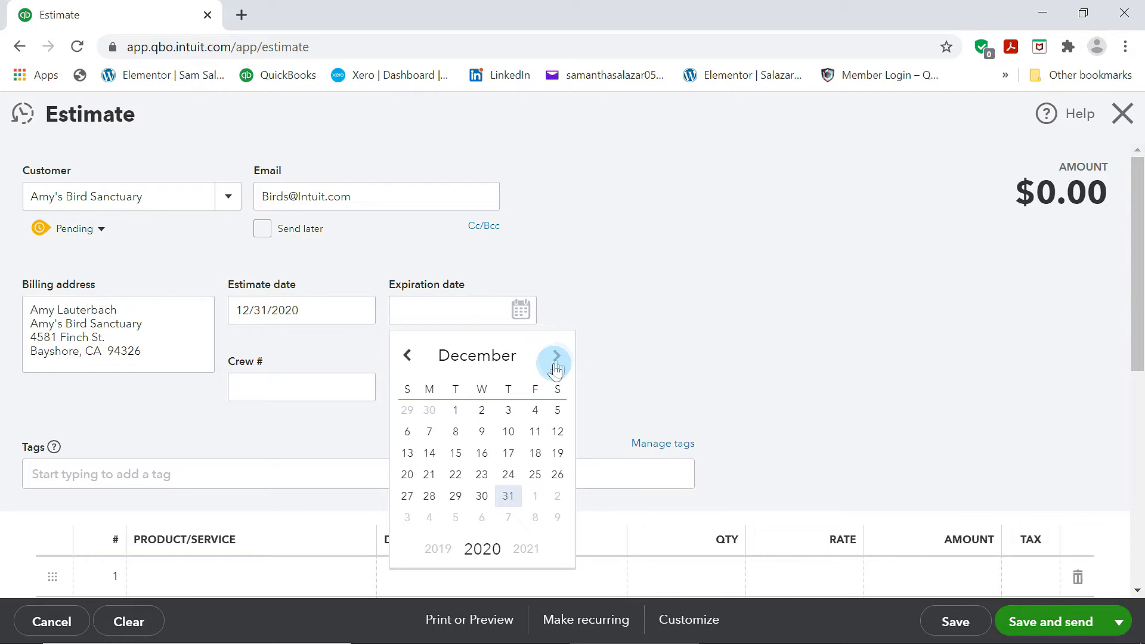
click(555, 356)
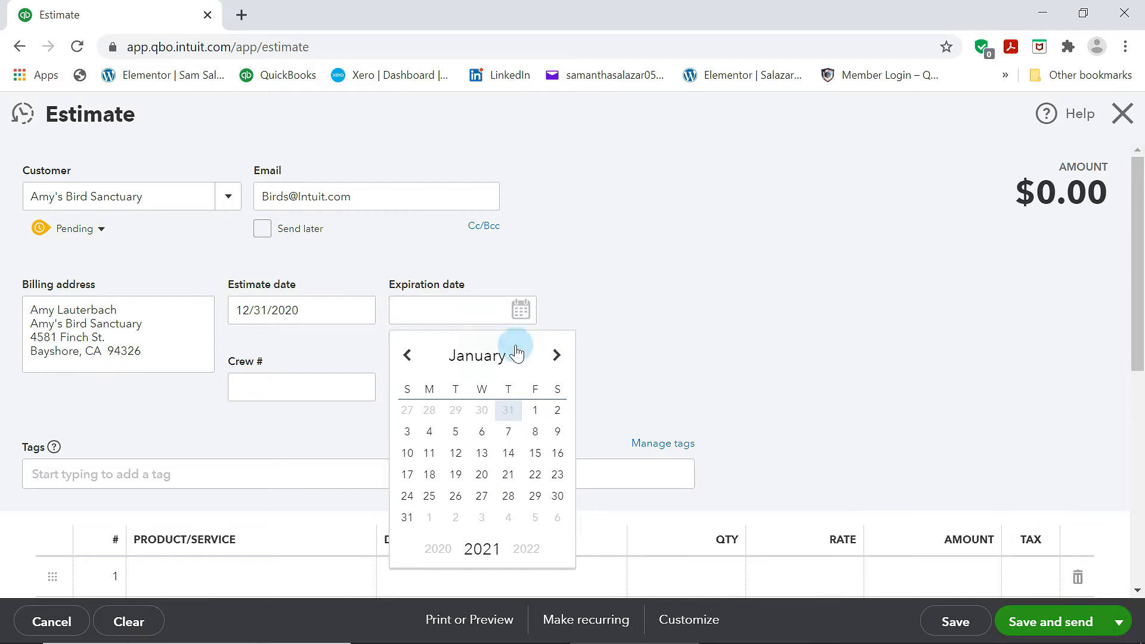
click(536, 448)
Add Gardening & Plotting and Pest Control as the first two estimate lines
scroll(437, 370, down, 7)
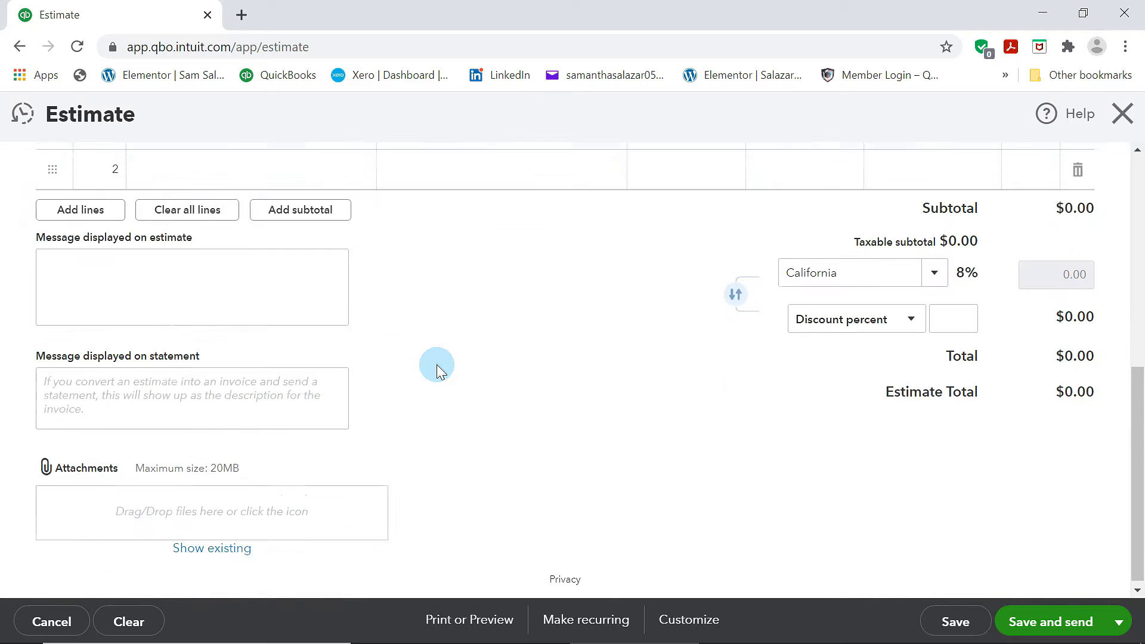
scroll(438, 370, up, 5)
click(358, 400)
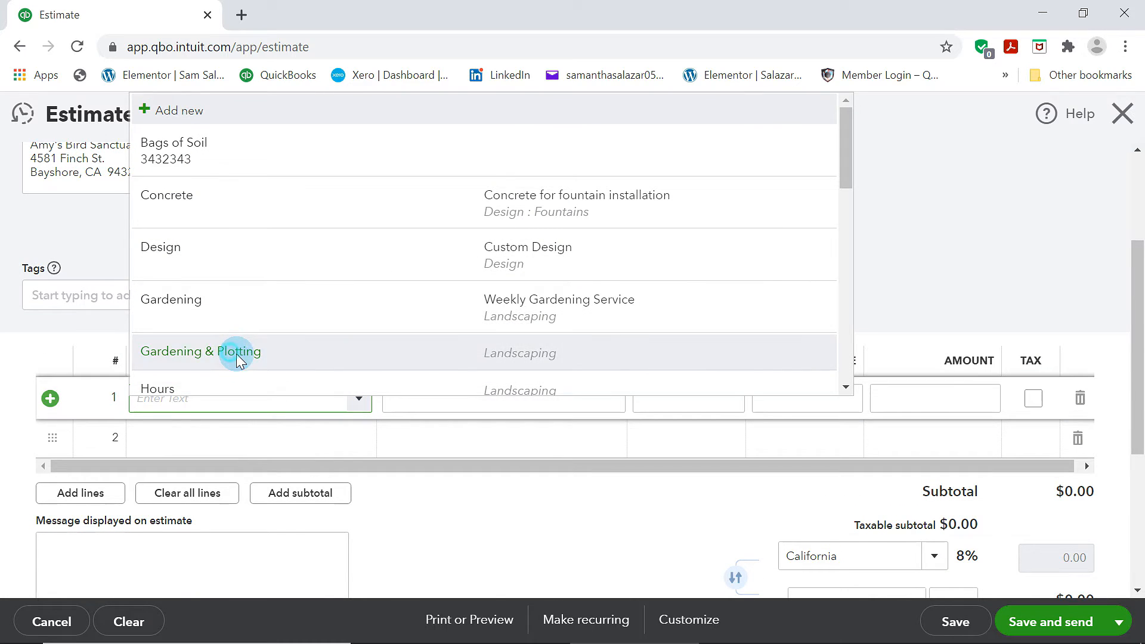
click(237, 357)
click(345, 435)
click(348, 440)
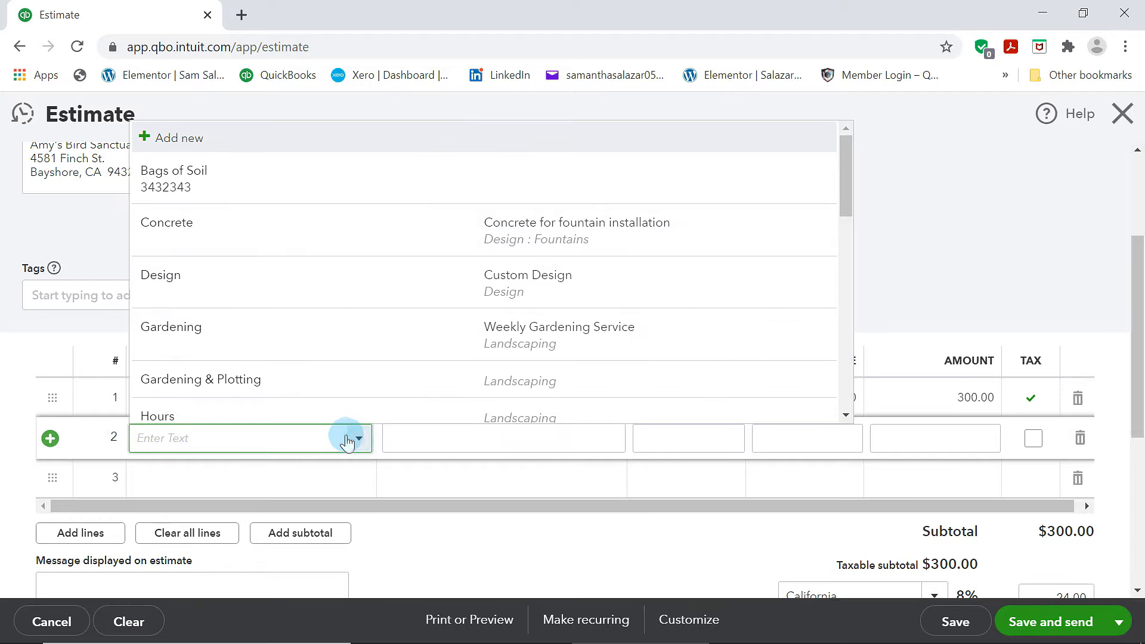
scroll(391, 378, down, 5)
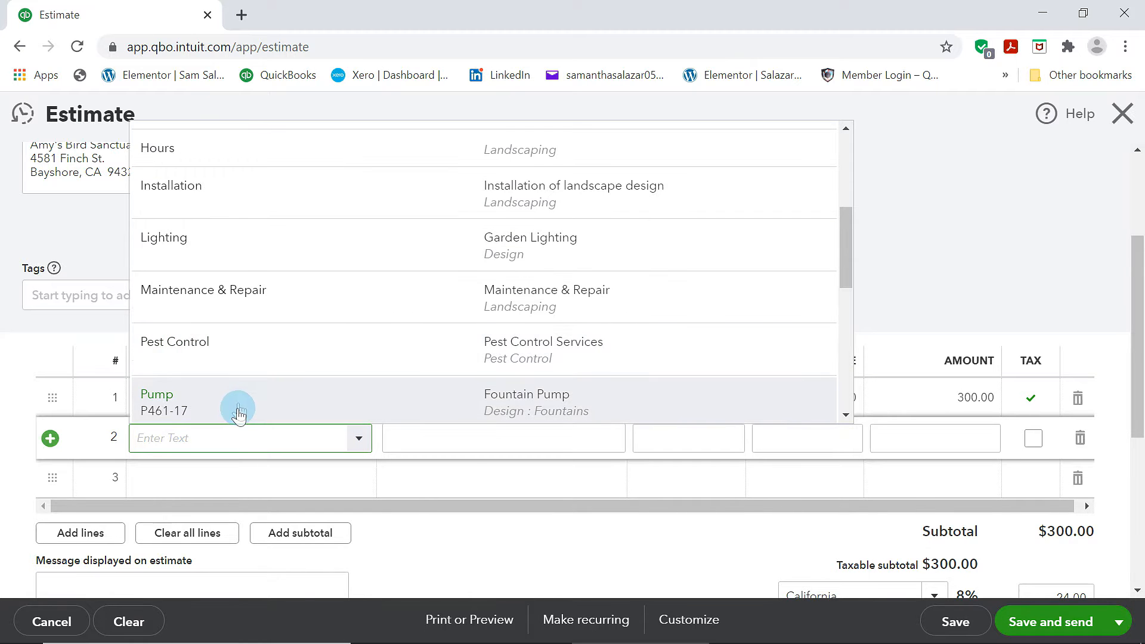
click(288, 358)
Add Rocks and Soil as the third and fourth estimate lines
click(345, 484)
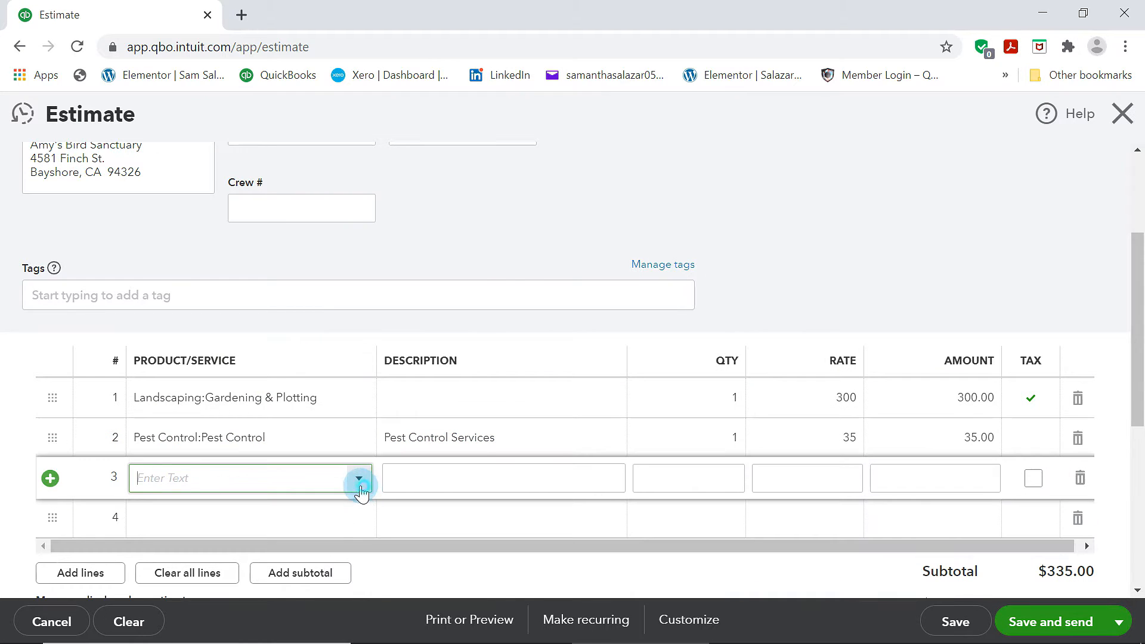
click(361, 493)
scroll(417, 430, down, 5)
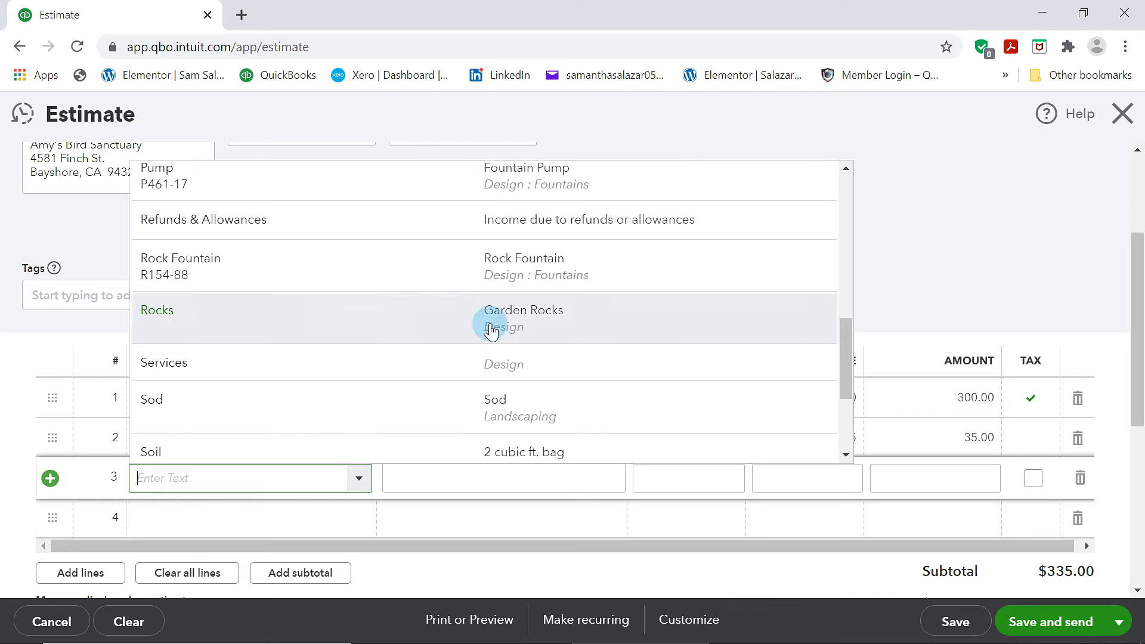
click(491, 330)
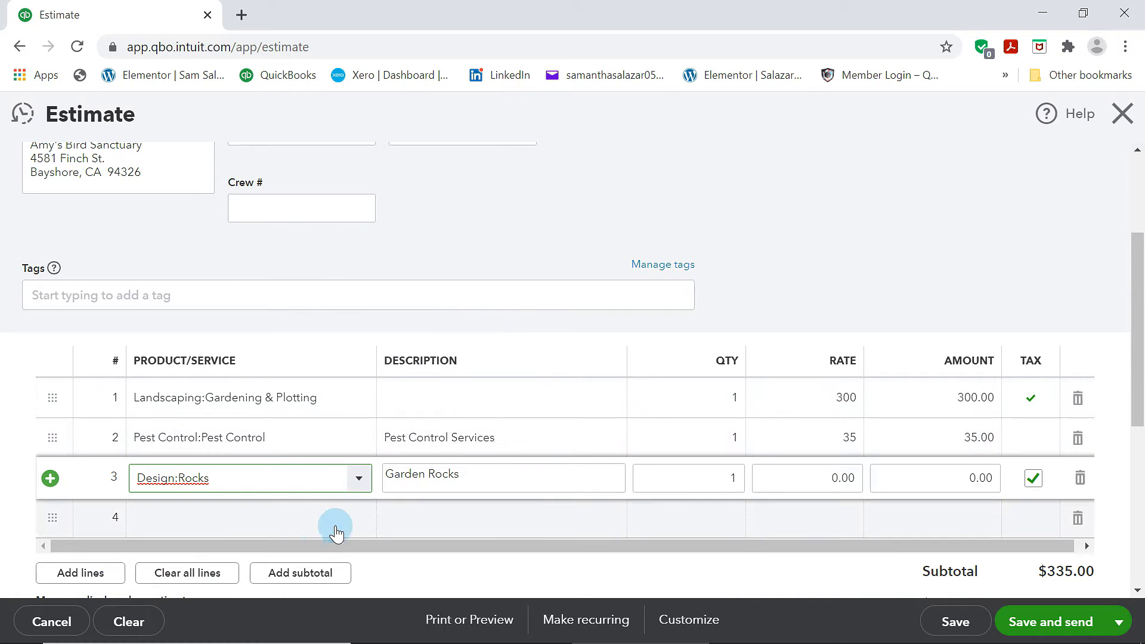
click(343, 520)
click(357, 523)
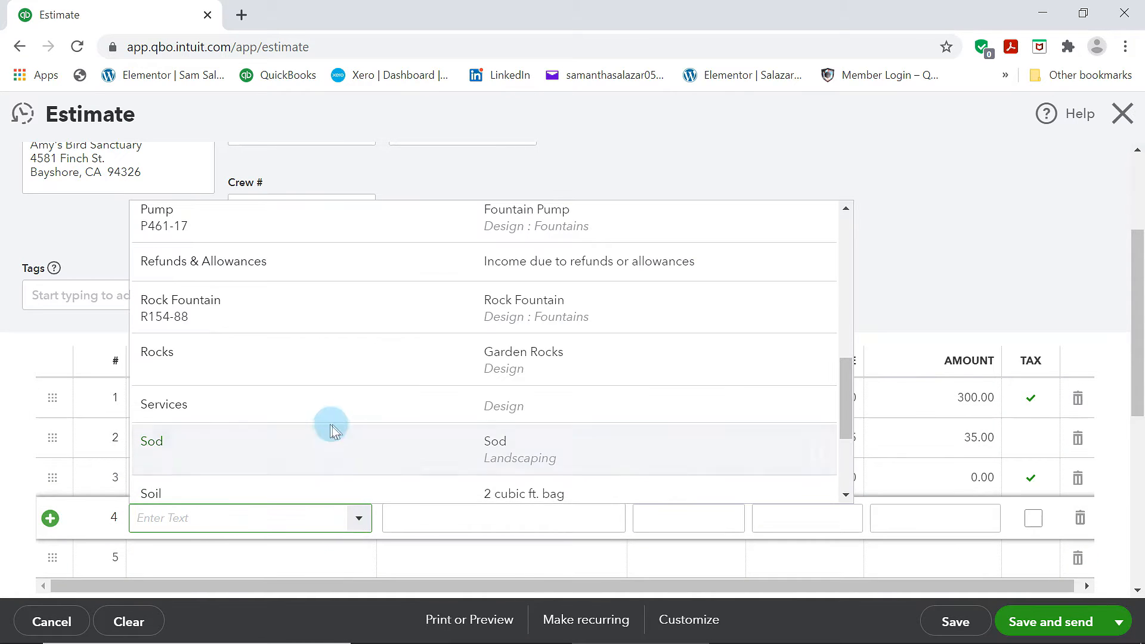
scroll(334, 432, down, 1)
scroll(416, 424, up, 5)
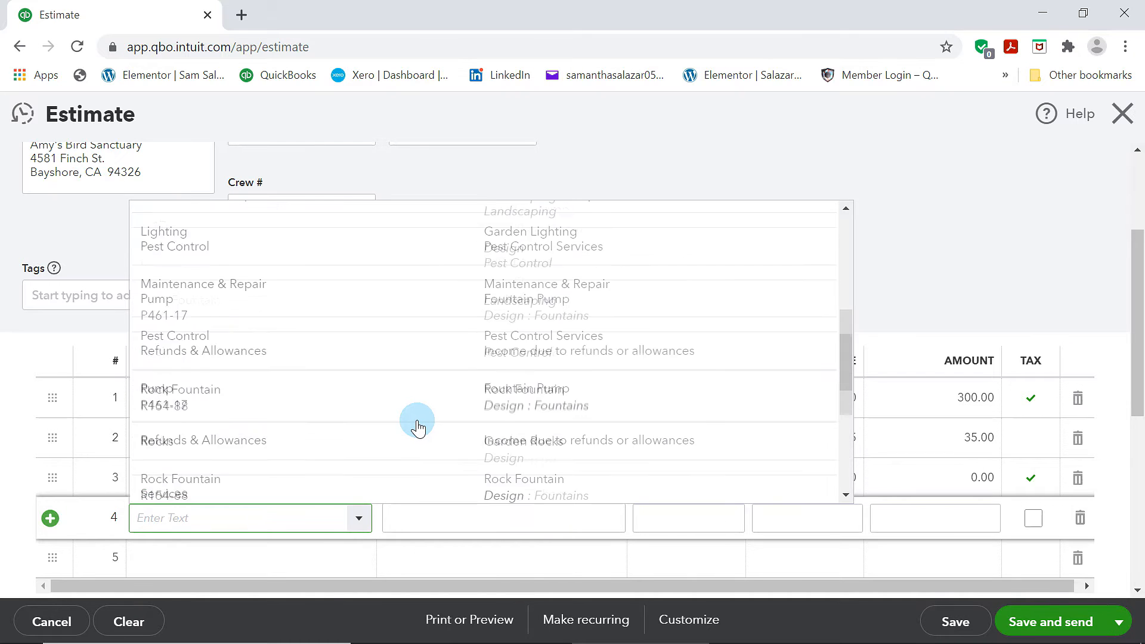
scroll(417, 424, down, 5)
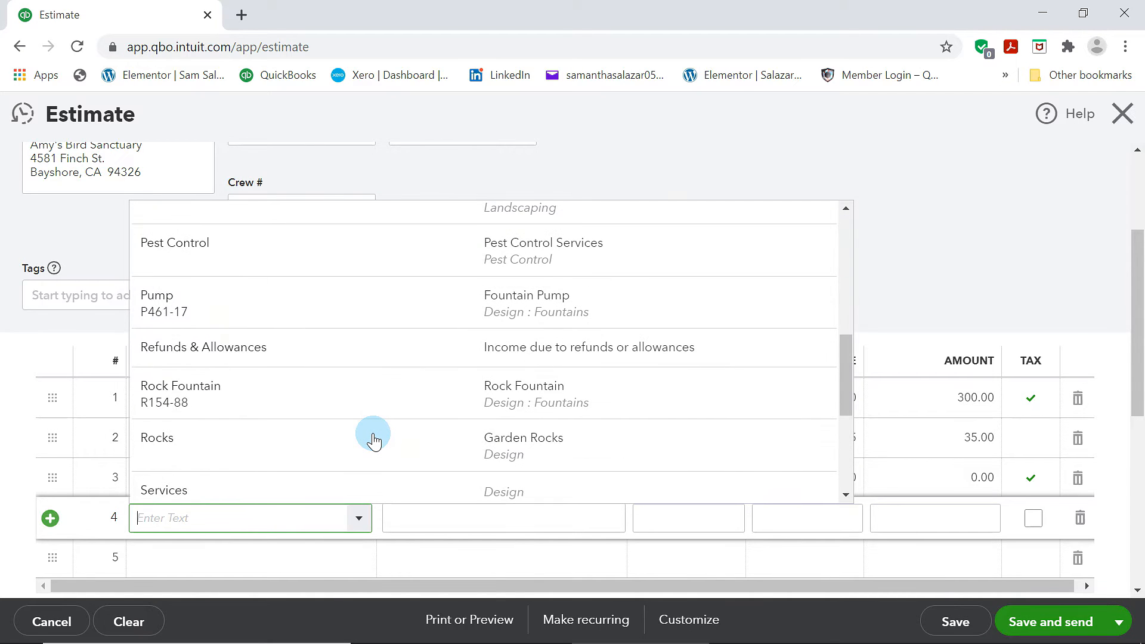
click(258, 480)
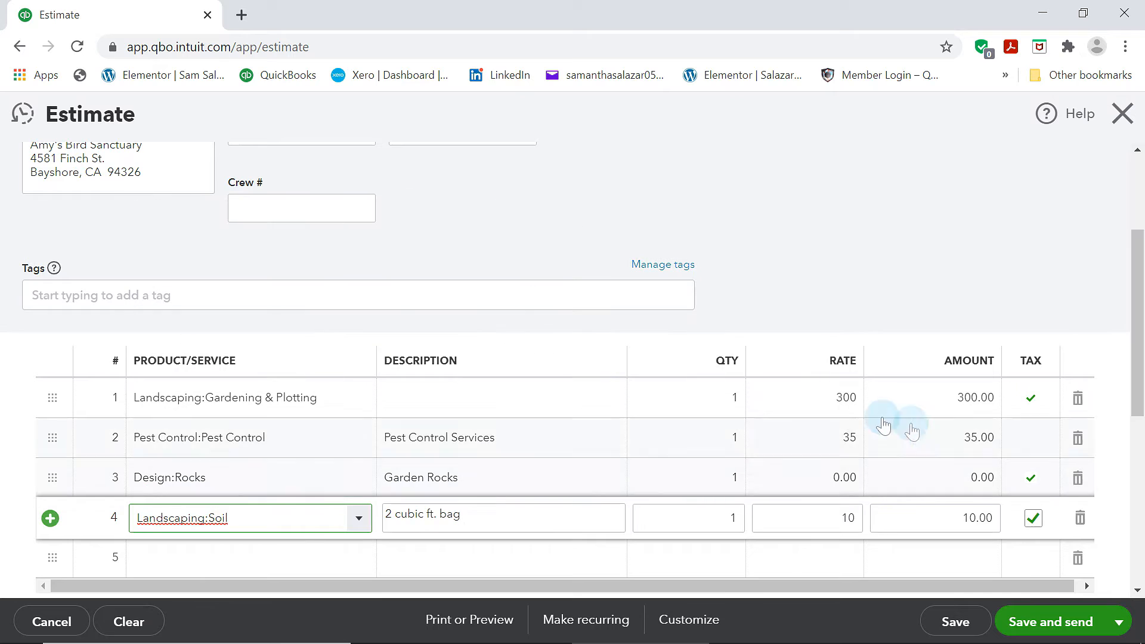
Set the Rocks line's amount to 5
scroll(761, 477, down, 3)
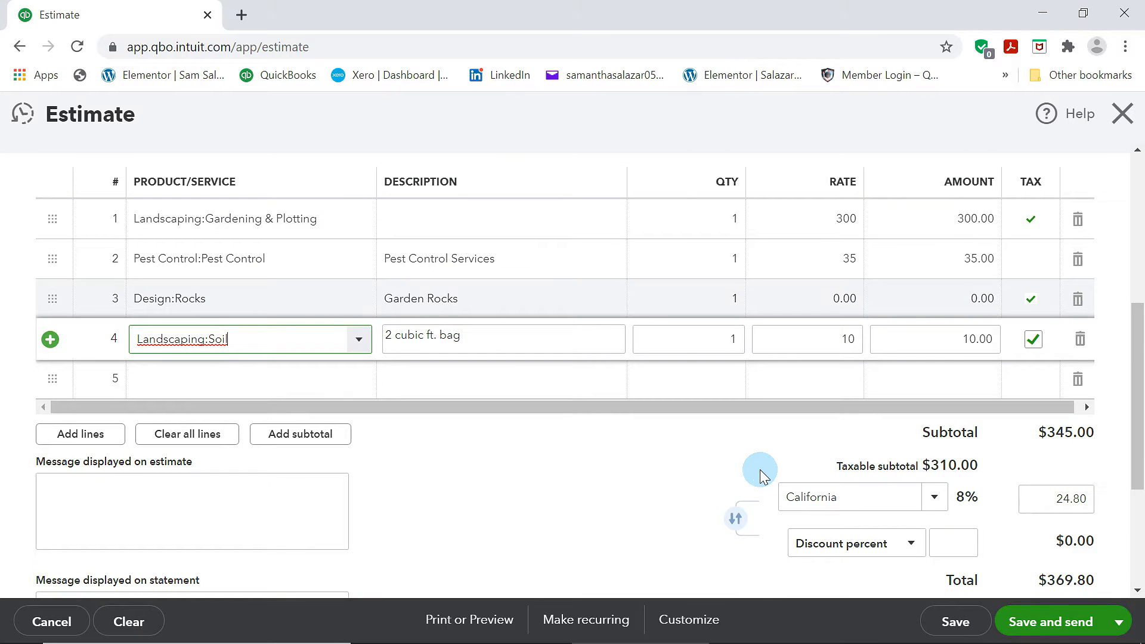
click(866, 301)
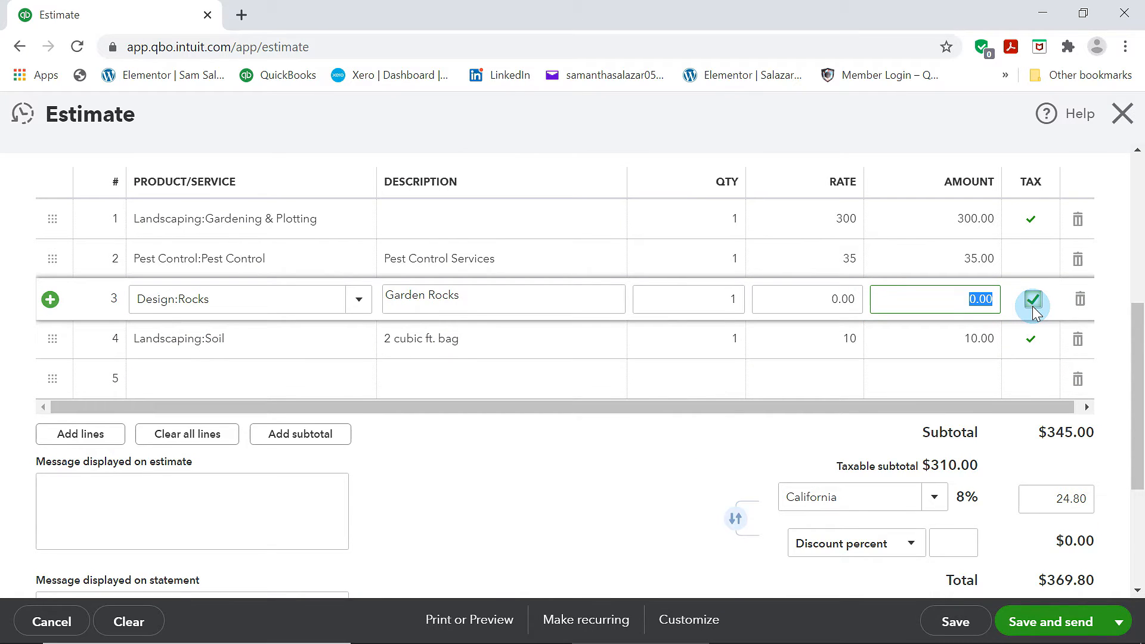
key(BackSpace)
text(5)
click(819, 441)
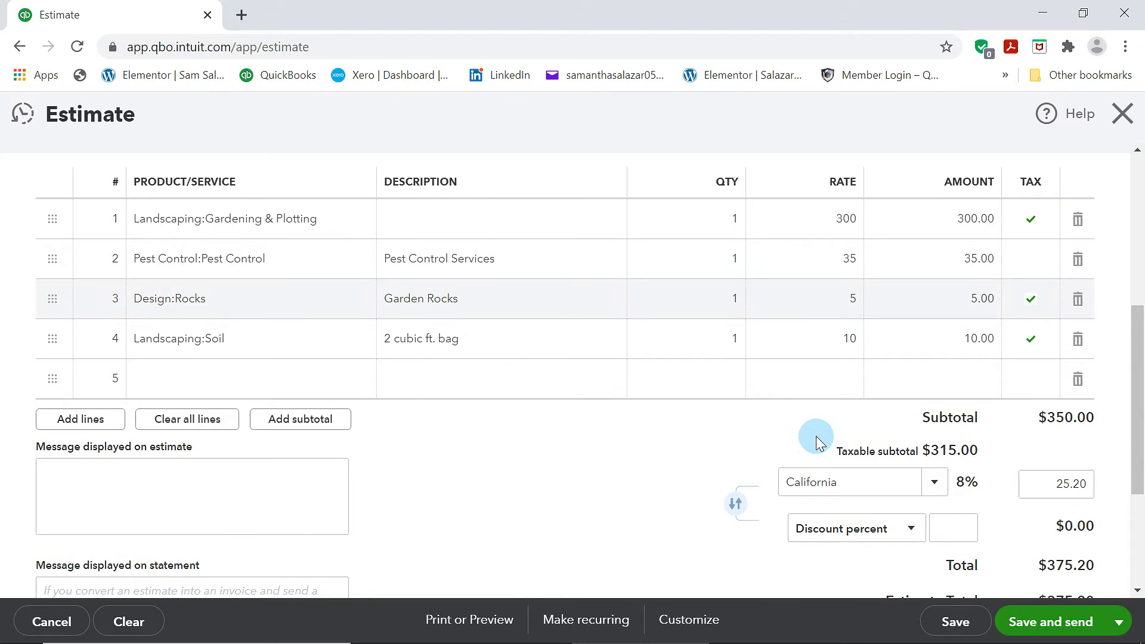
Save and send the estimate, and display the estimates in the sales transactions list
scroll(628, 477, up, 6)
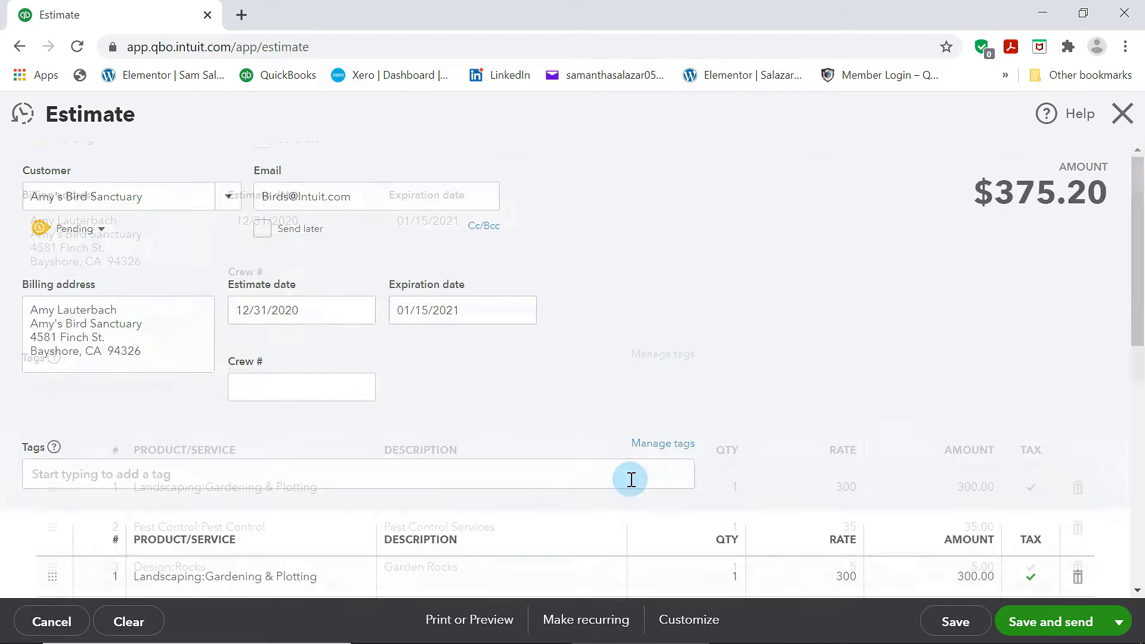
scroll(629, 478, down, 6)
scroll(651, 465, down, 4)
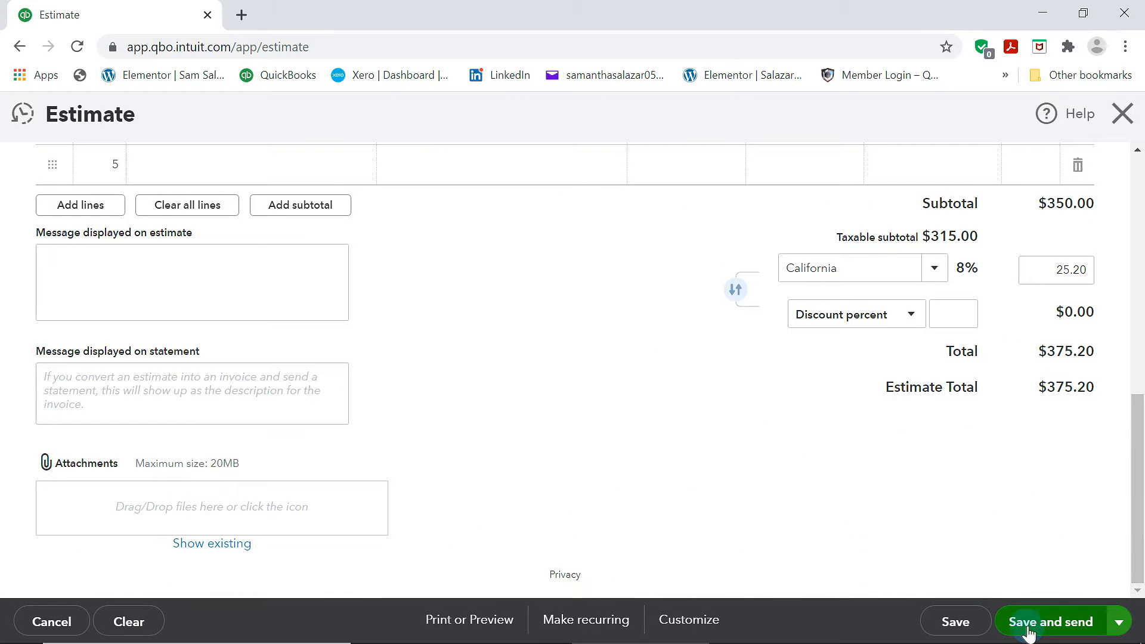
click(1046, 630)
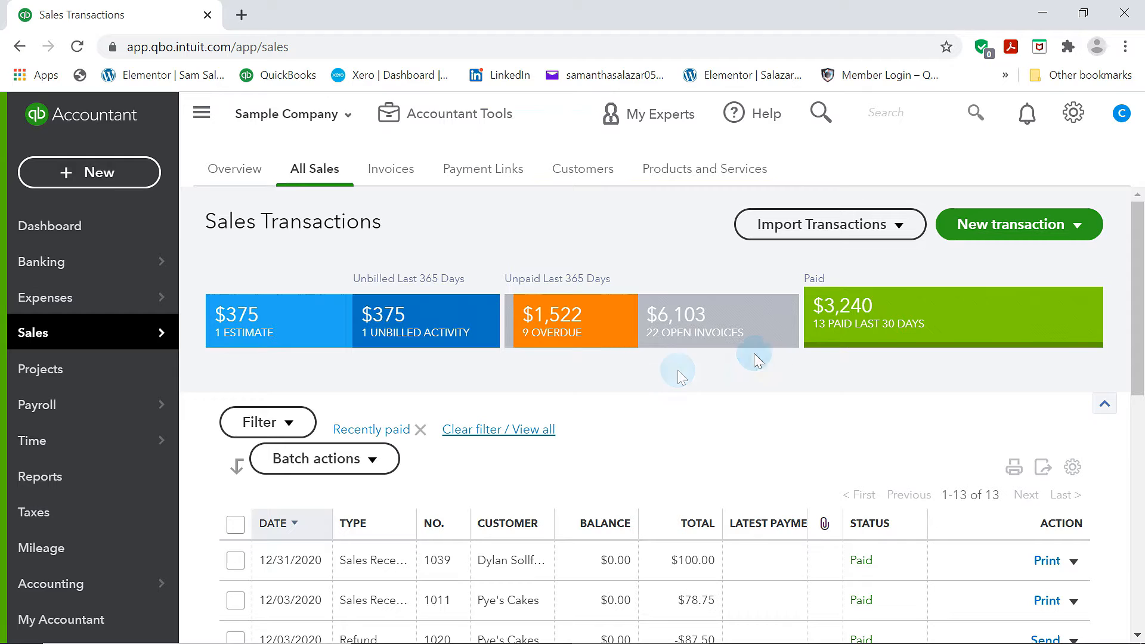
click(271, 346)
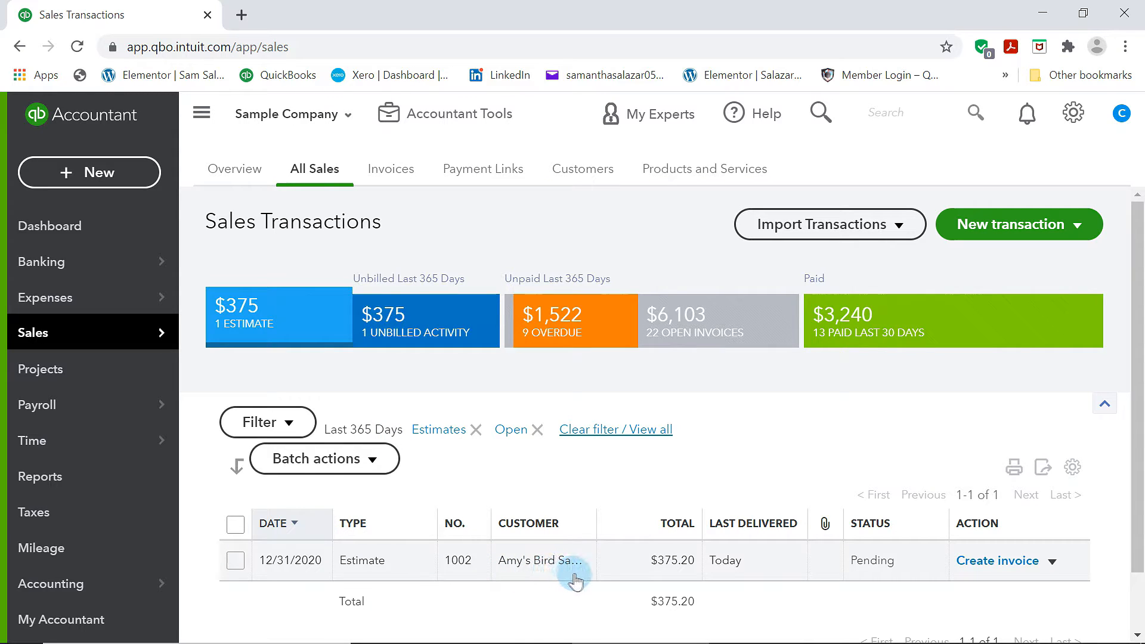
Start a new invoice and choose Bill's Windsurf Shop as the customer
click(110, 172)
click(81, 291)
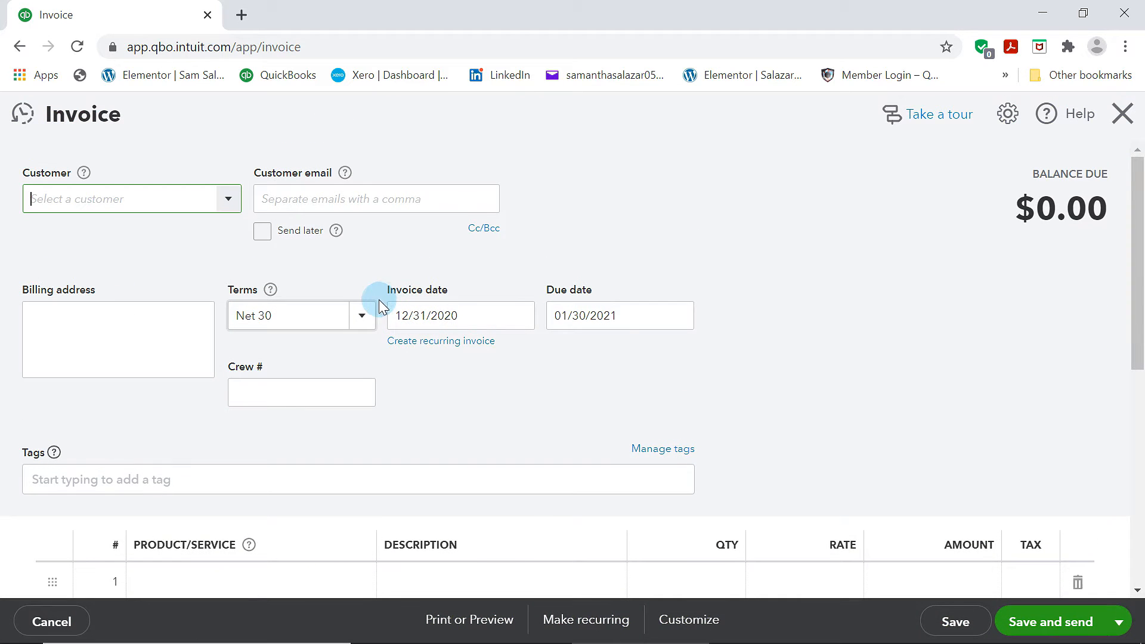
click(425, 320)
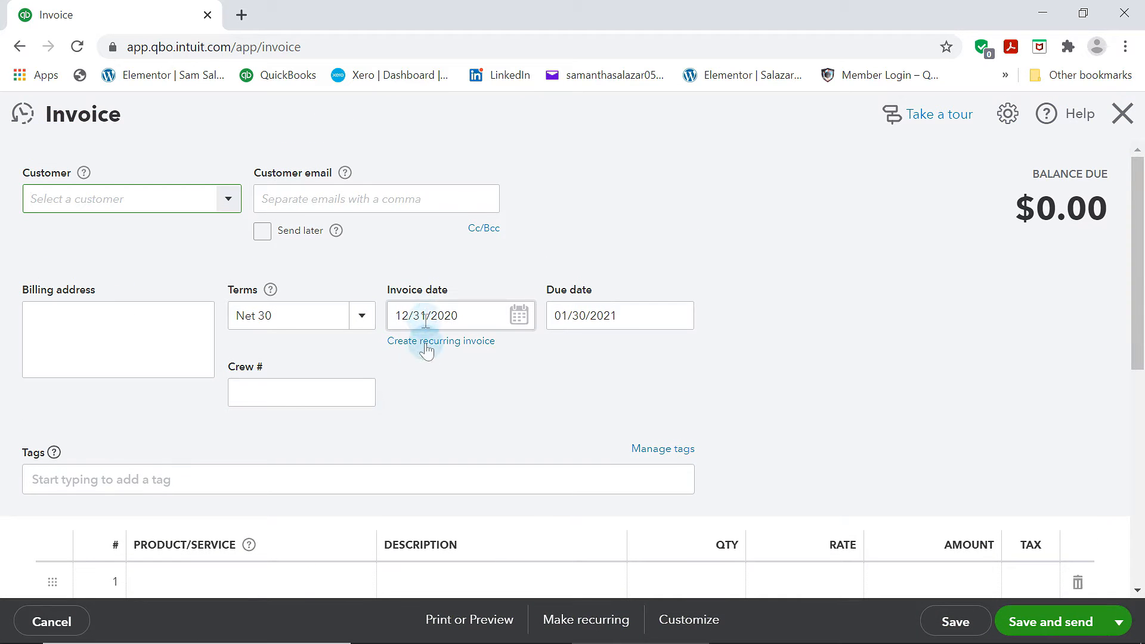
click(229, 205)
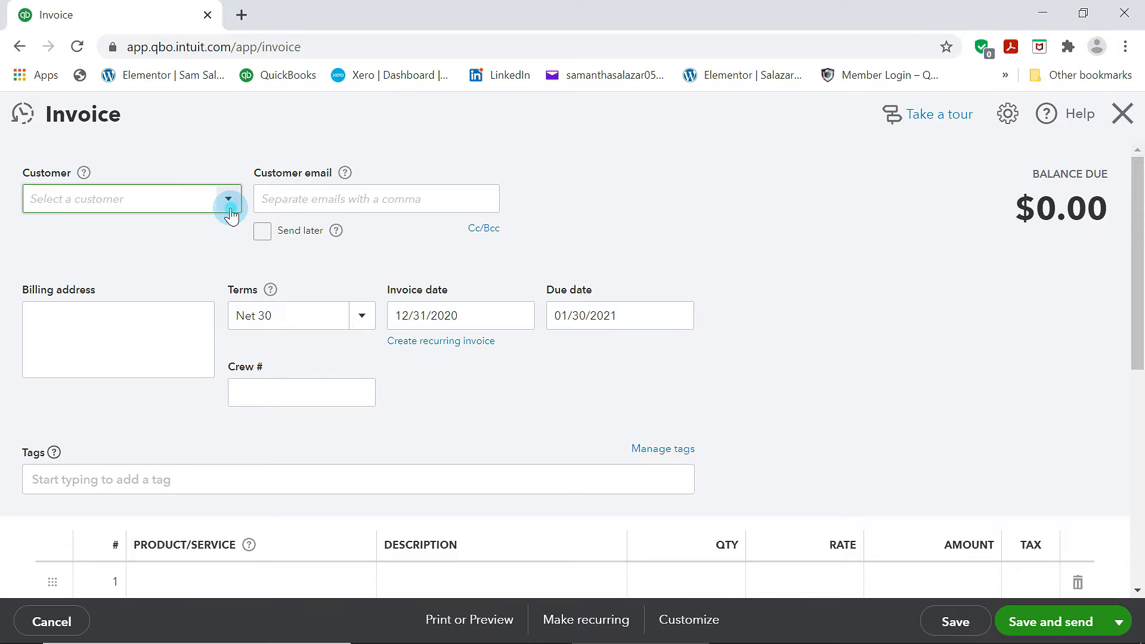
click(441, 247)
click(227, 199)
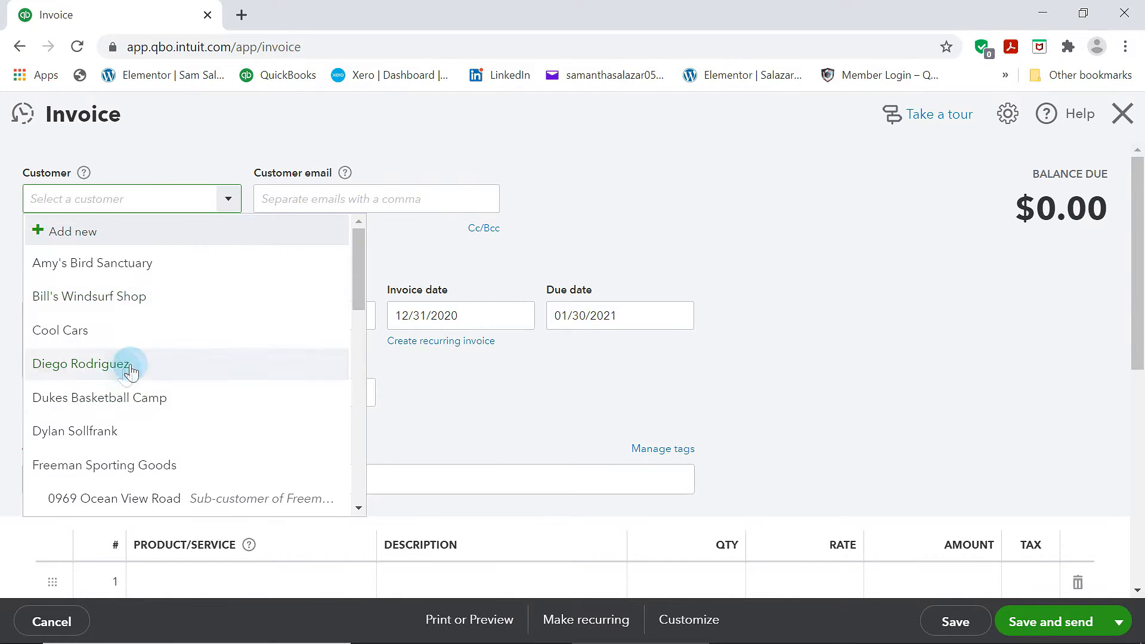
scroll(134, 424, down, 5)
scroll(137, 425, up, 5)
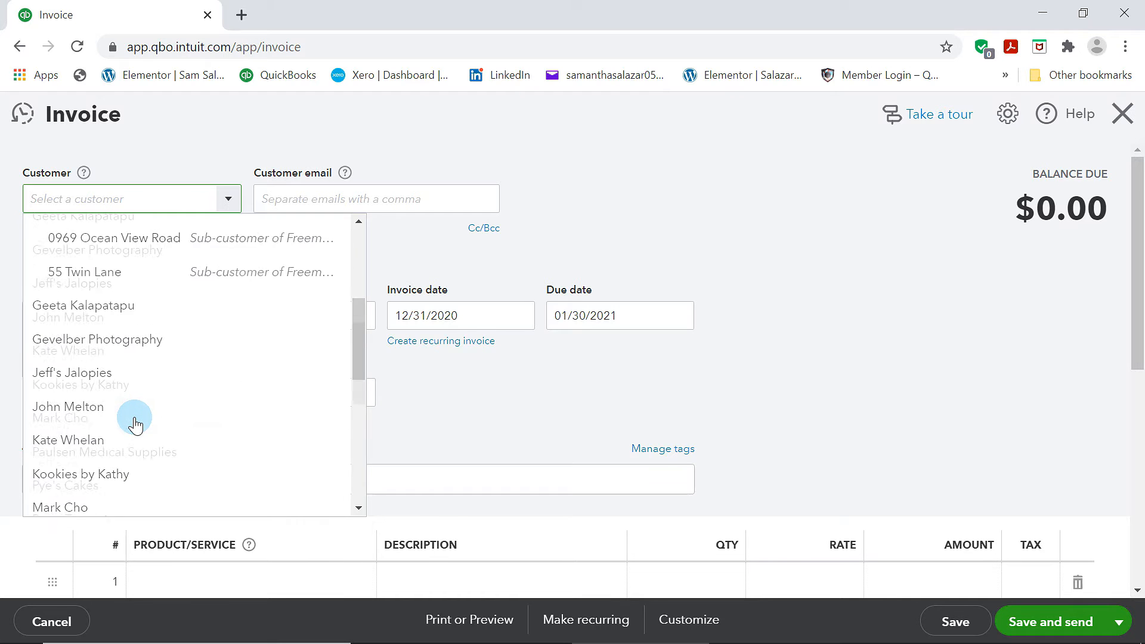
scroll(145, 427, down, 5)
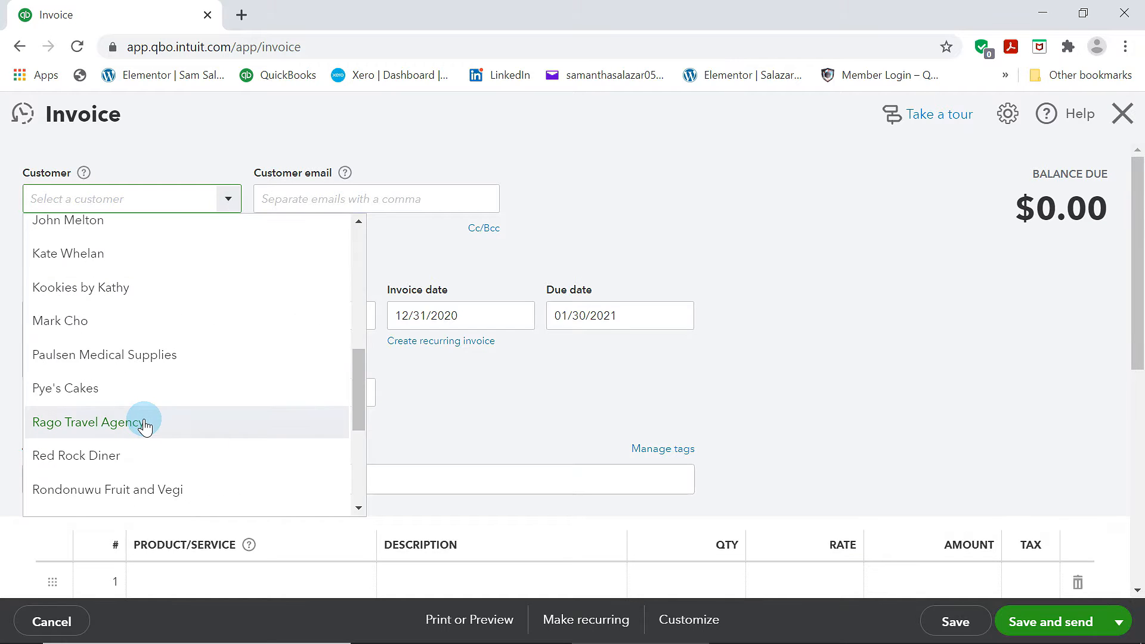
scroll(144, 427, up, 5)
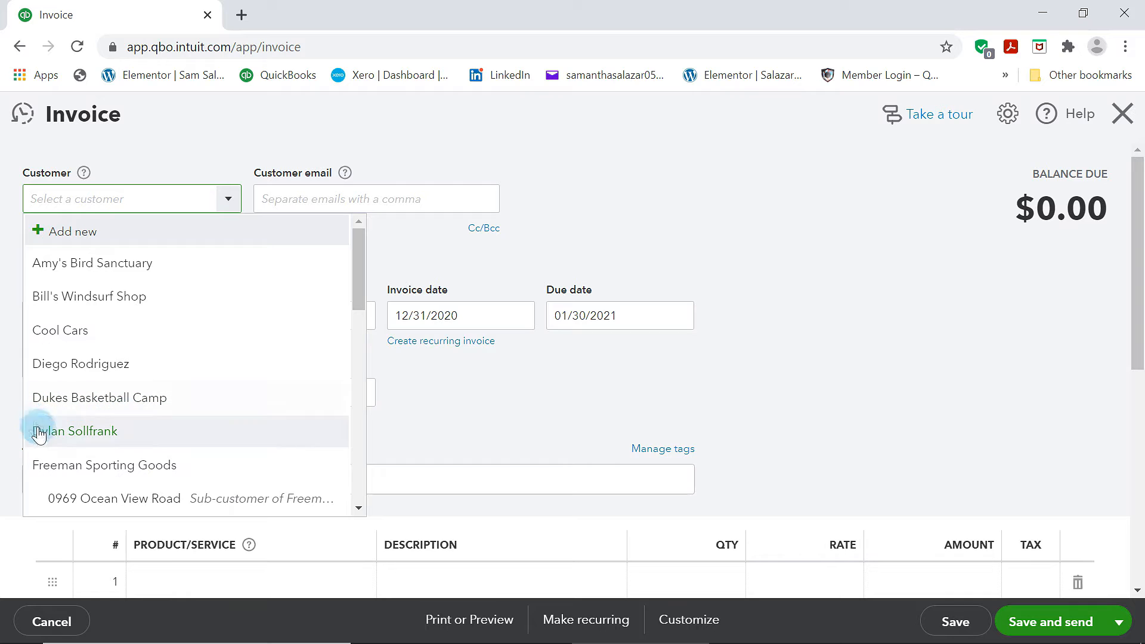
click(89, 296)
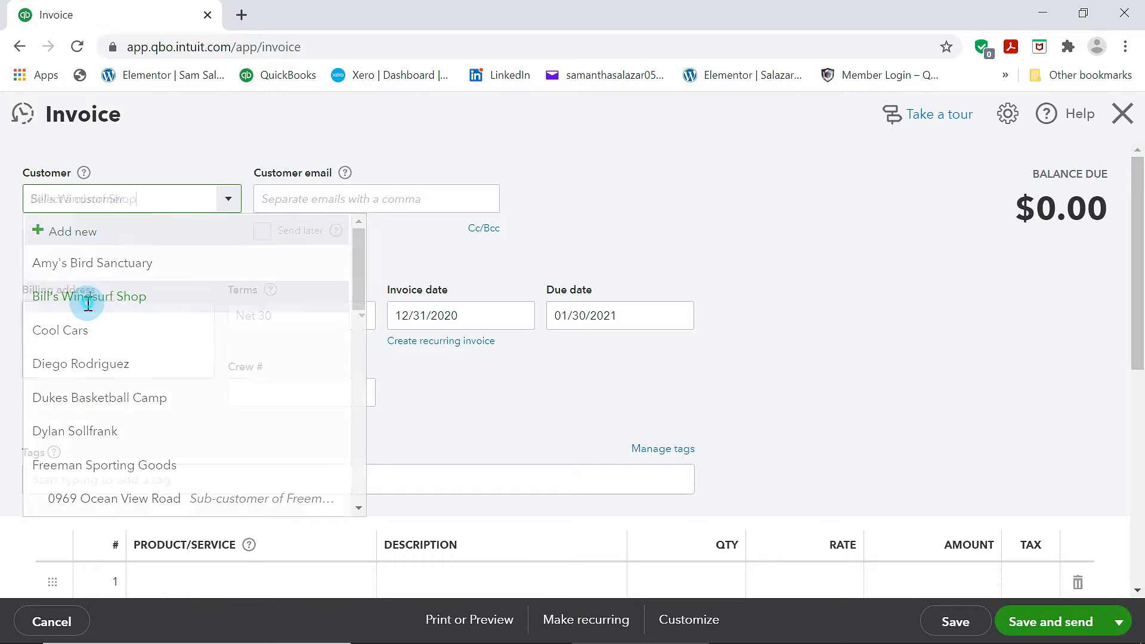
Add Installation as the first invoice line
scroll(178, 389, down, 5)
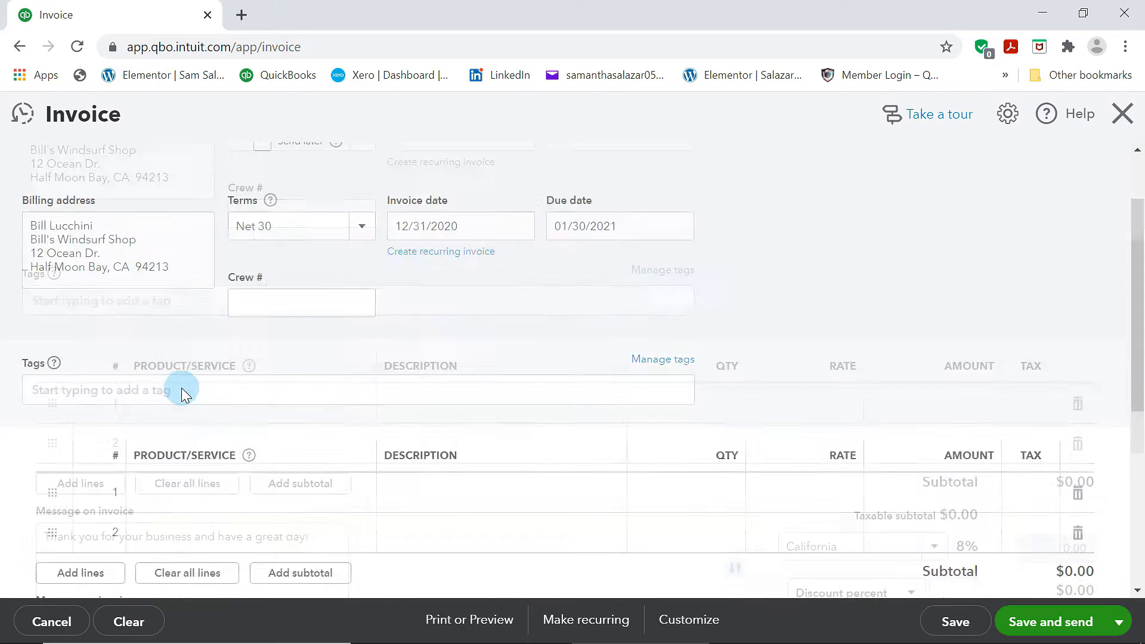
scroll(189, 384, up, 5)
scroll(358, 396, down, 5)
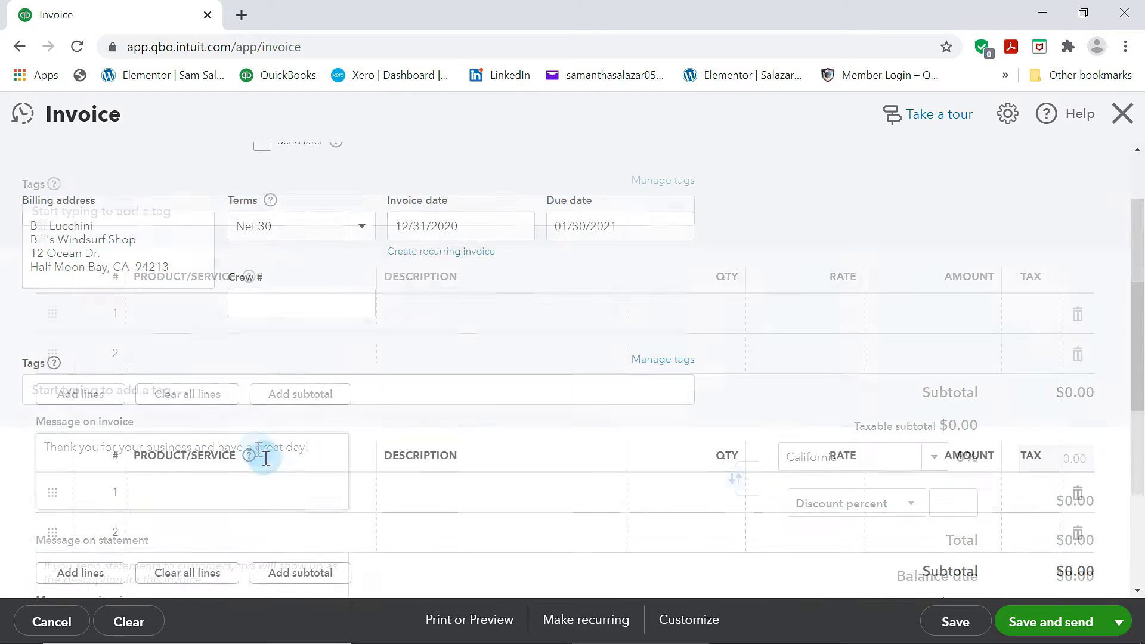
click(262, 327)
click(356, 326)
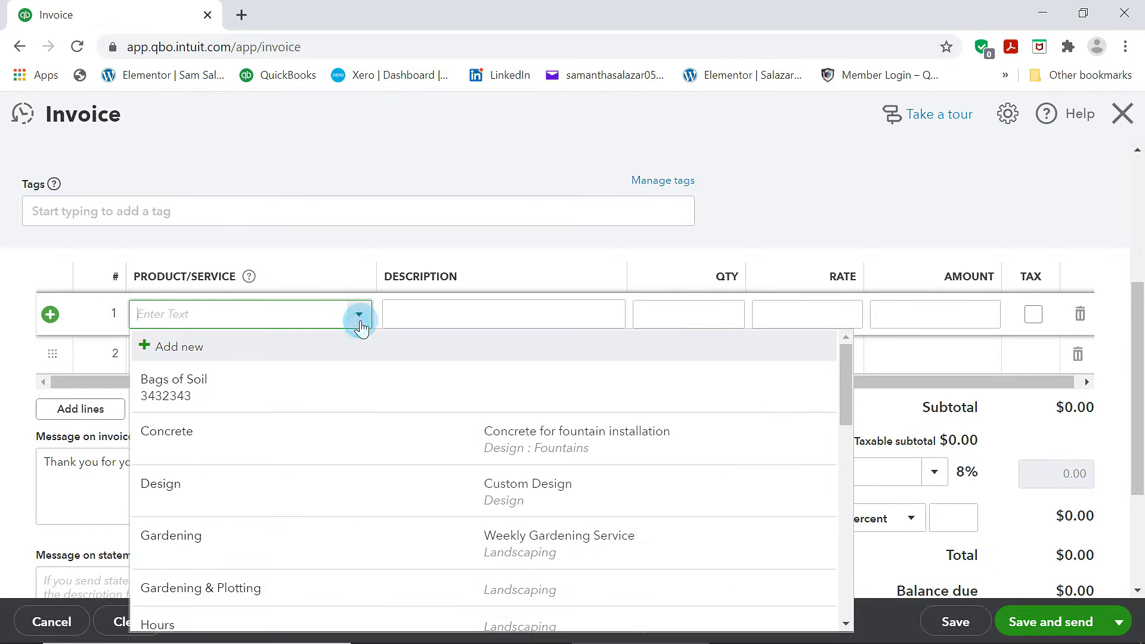
scroll(227, 486, down, 3)
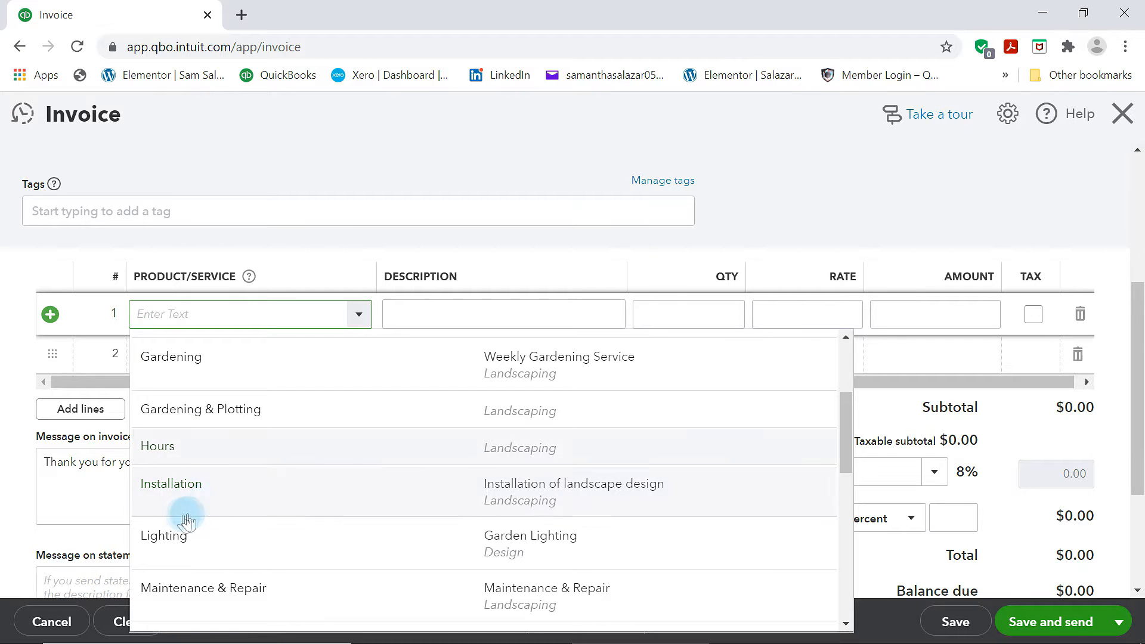
click(187, 490)
Add Pump as the second invoice line
click(356, 355)
click(358, 358)
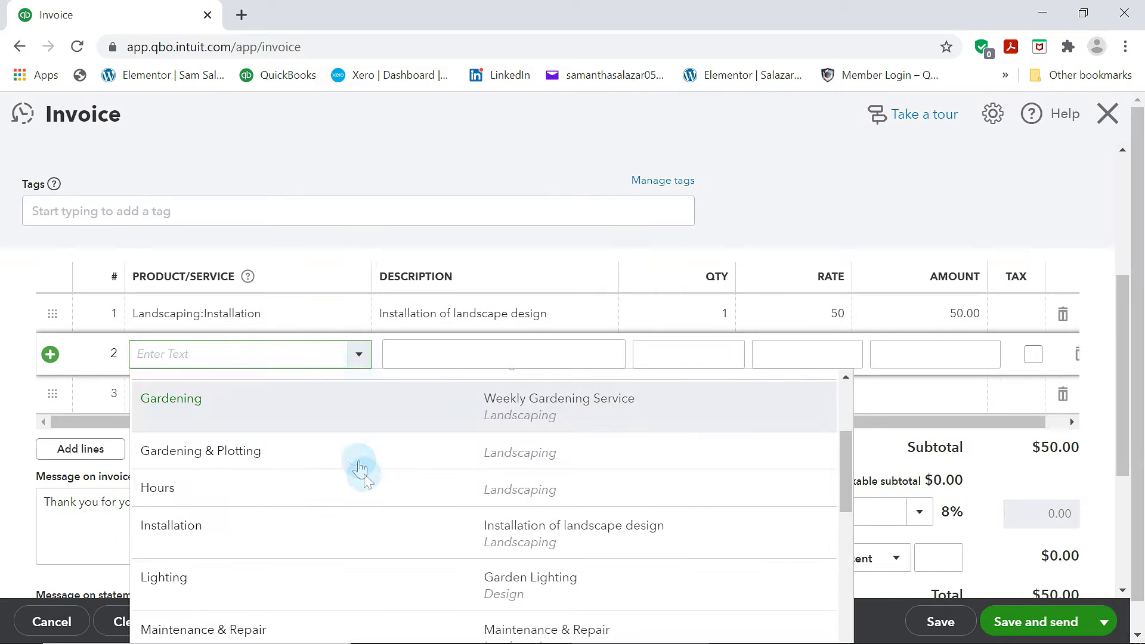
scroll(361, 474, down, 3)
click(209, 563)
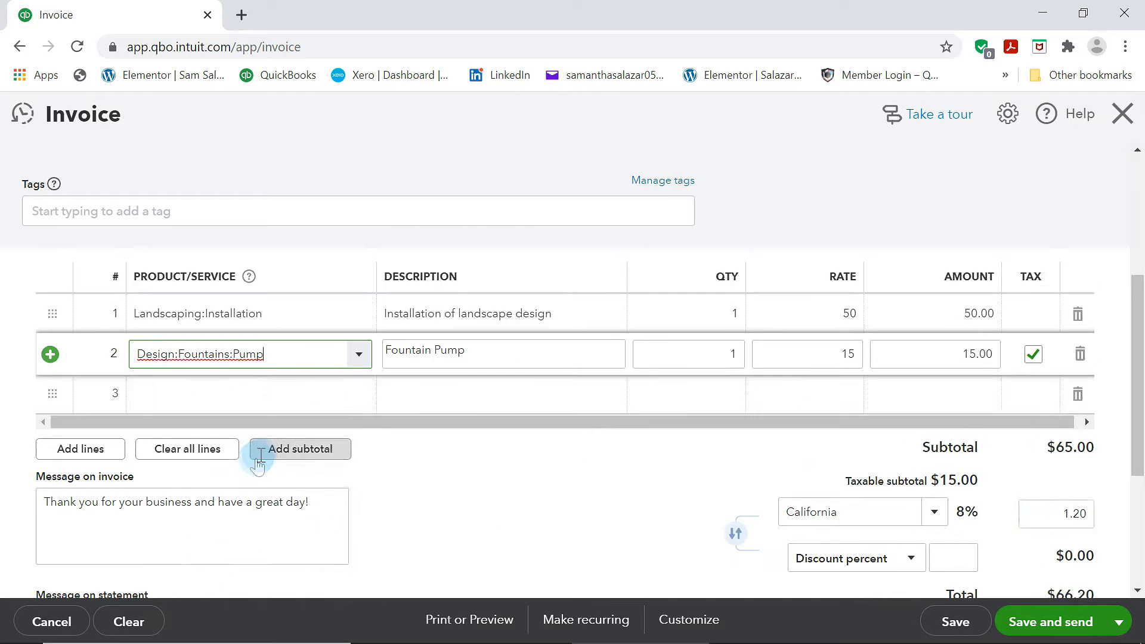
Add Trimming as the third invoice line
click(353, 319)
click(360, 306)
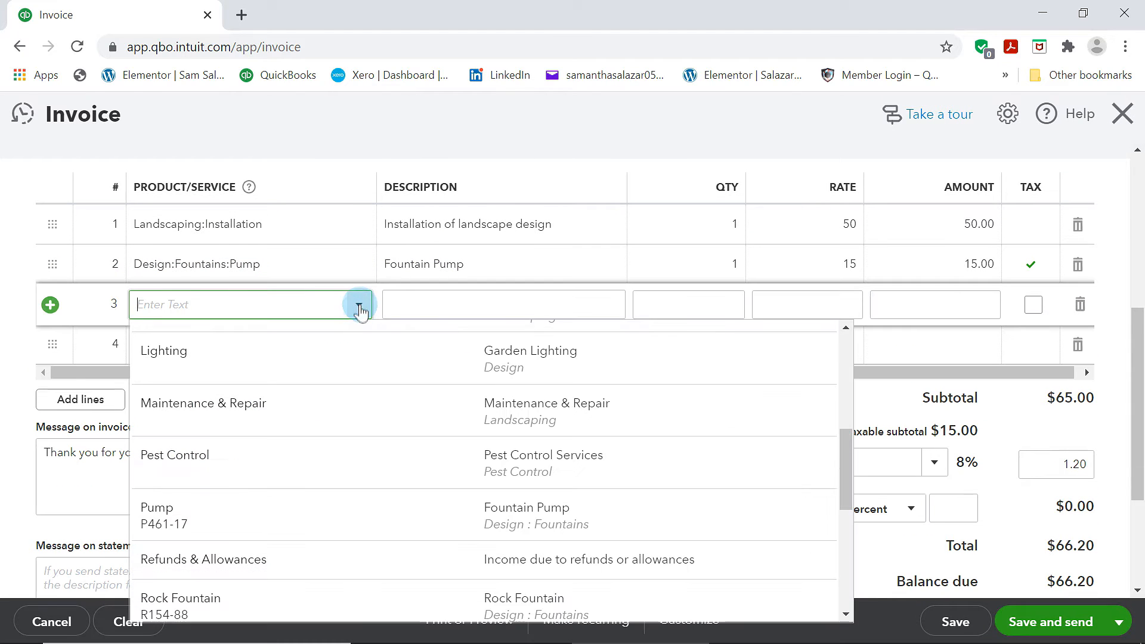
scroll(293, 474, down, 5)
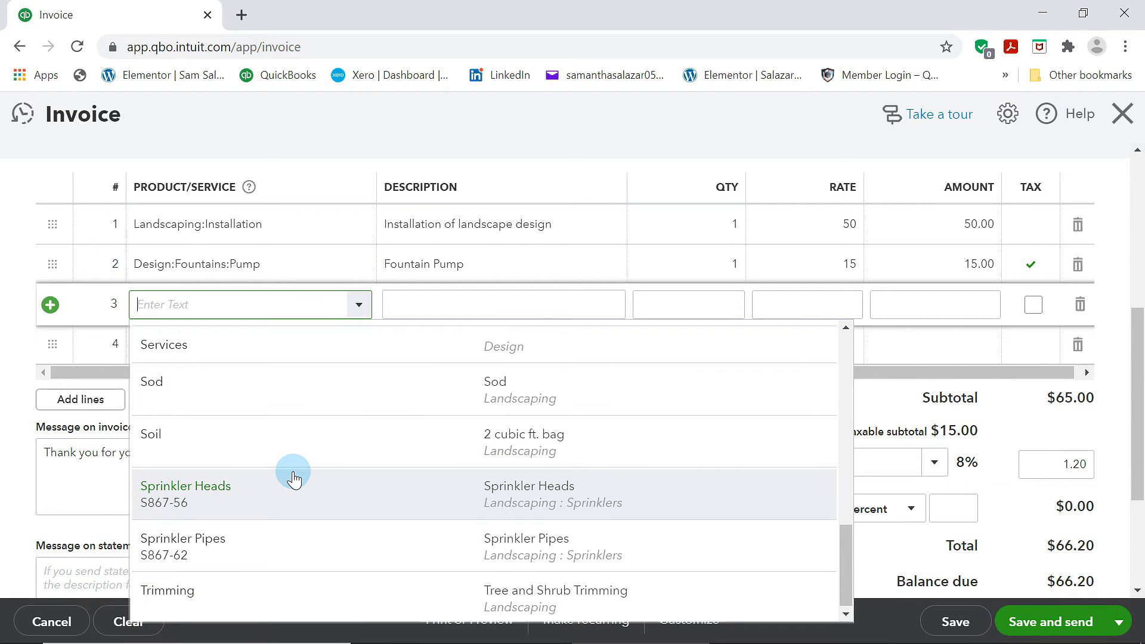
click(176, 588)
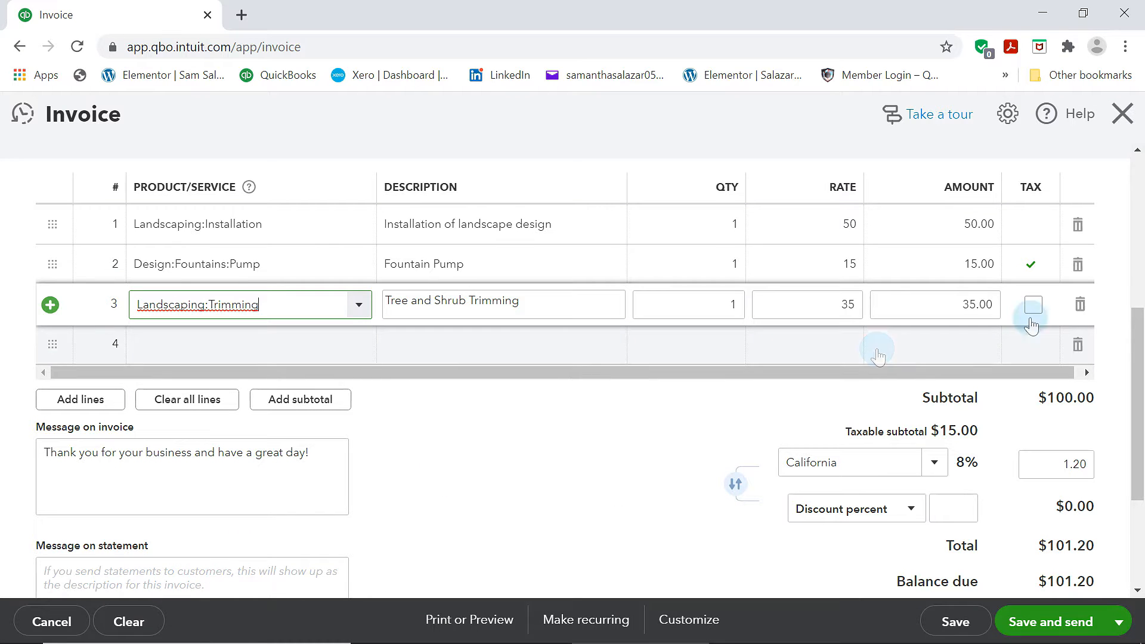
Set the invoice's sales tax rate to California (8%)
click(737, 410)
click(949, 449)
click(935, 449)
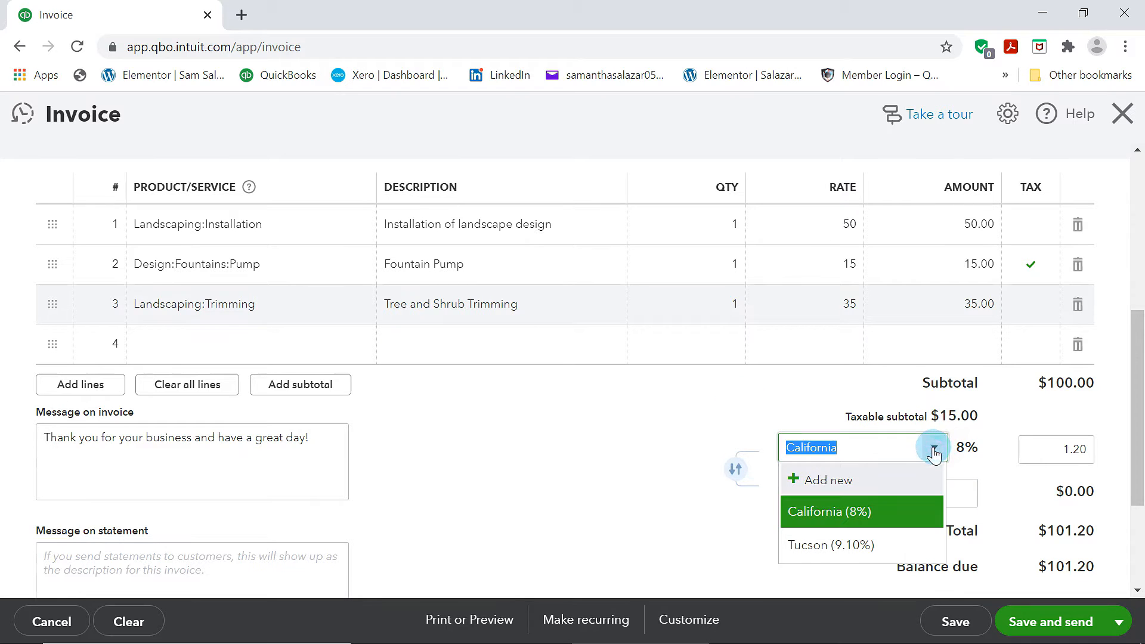
click(830, 516)
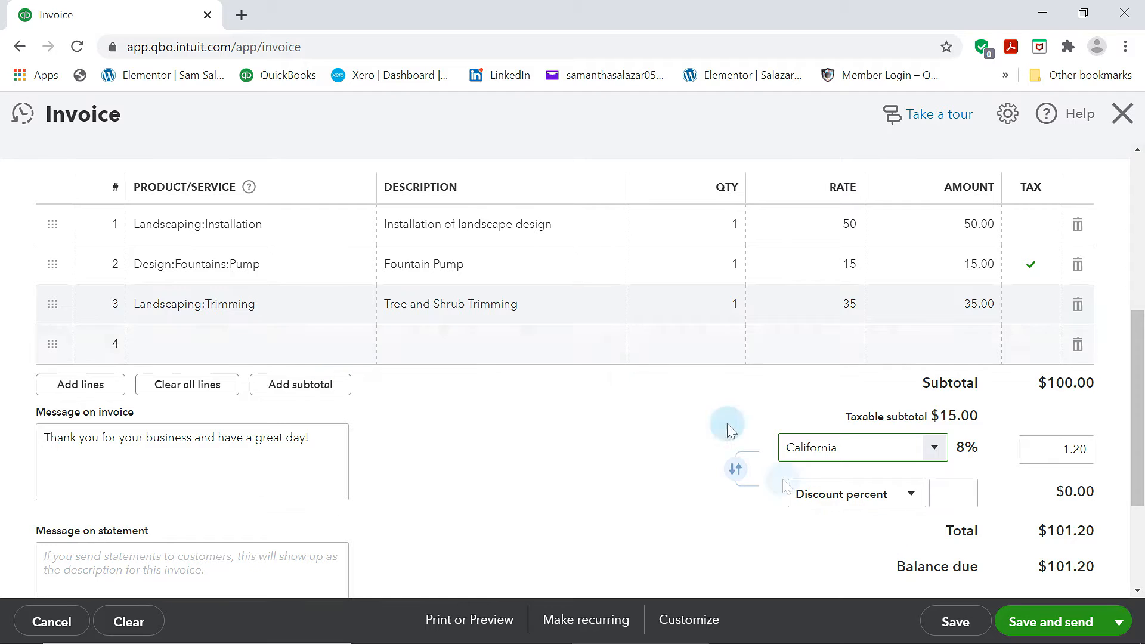
Save the invoice and send it to the customer by email
scroll(728, 427, up, 10)
scroll(646, 403, down, 10)
scroll(576, 452, up, 10)
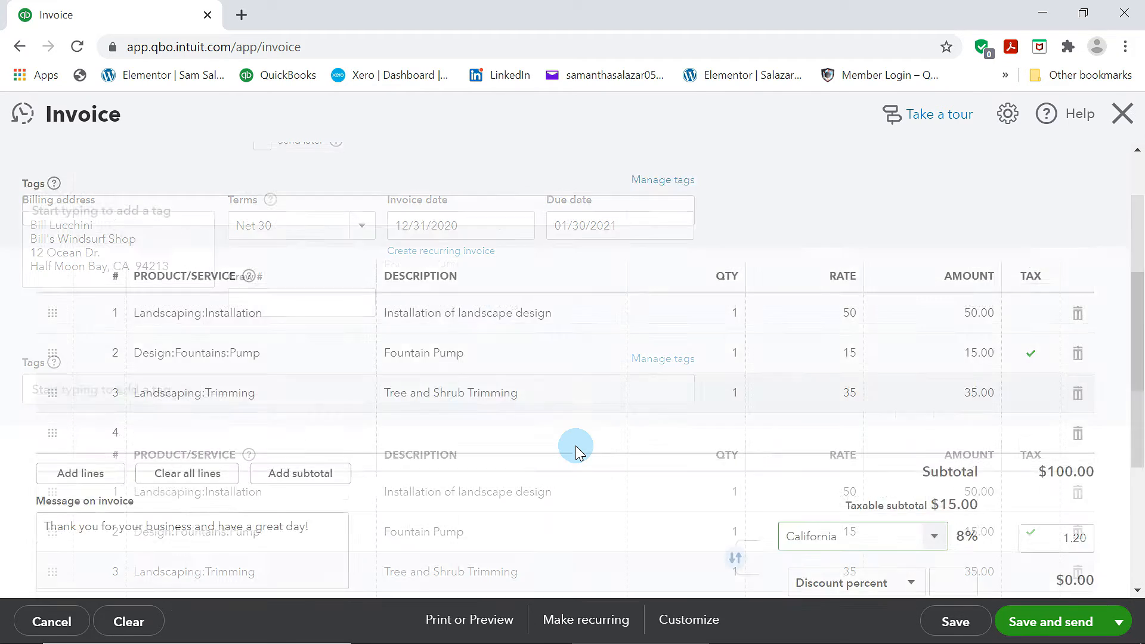
click(612, 321)
click(556, 357)
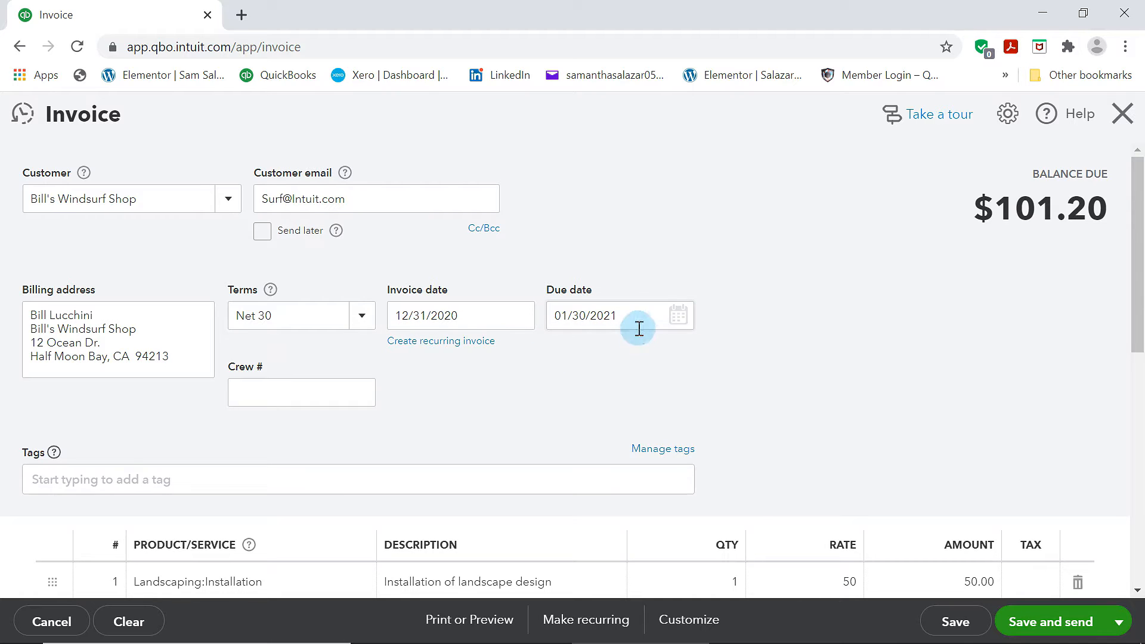
click(614, 403)
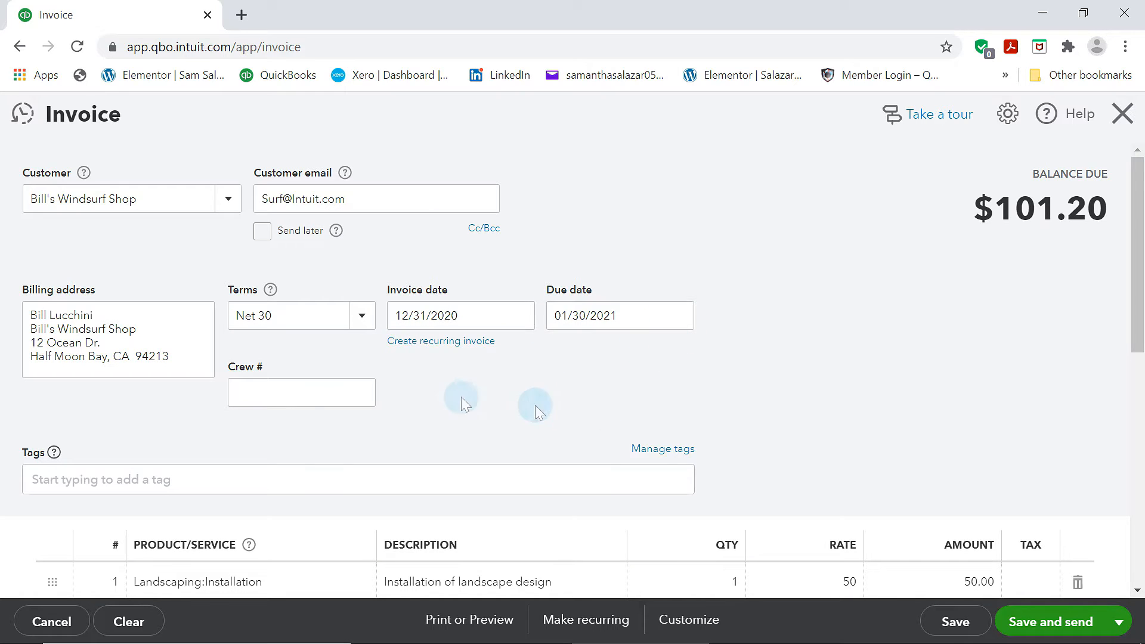
scroll(496, 390, down, 3)
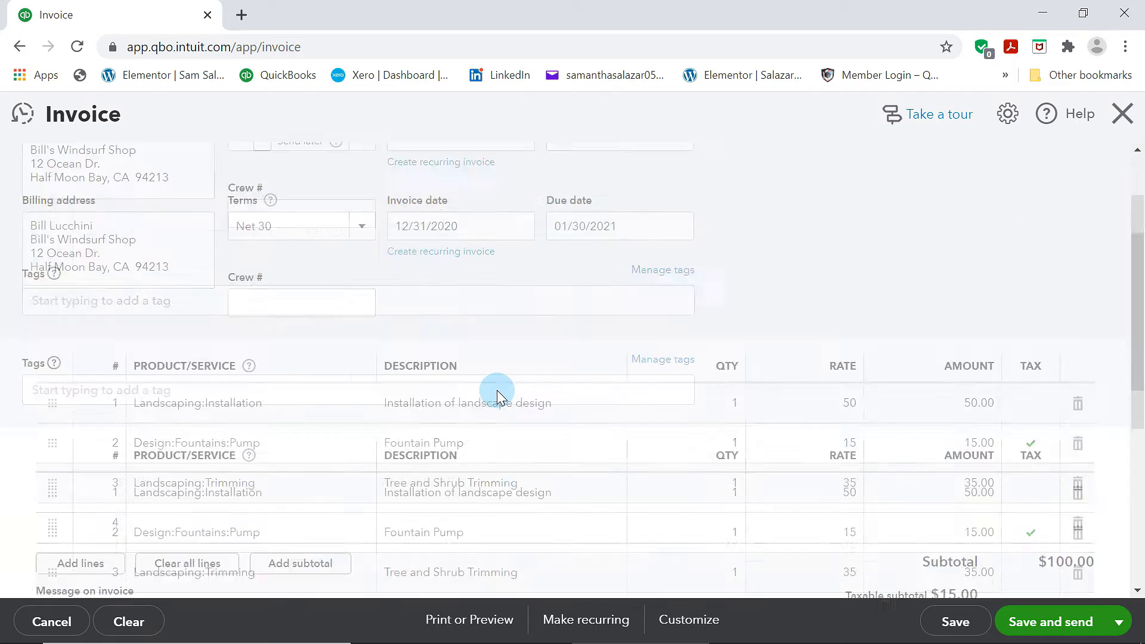
scroll(496, 390, down, 5)
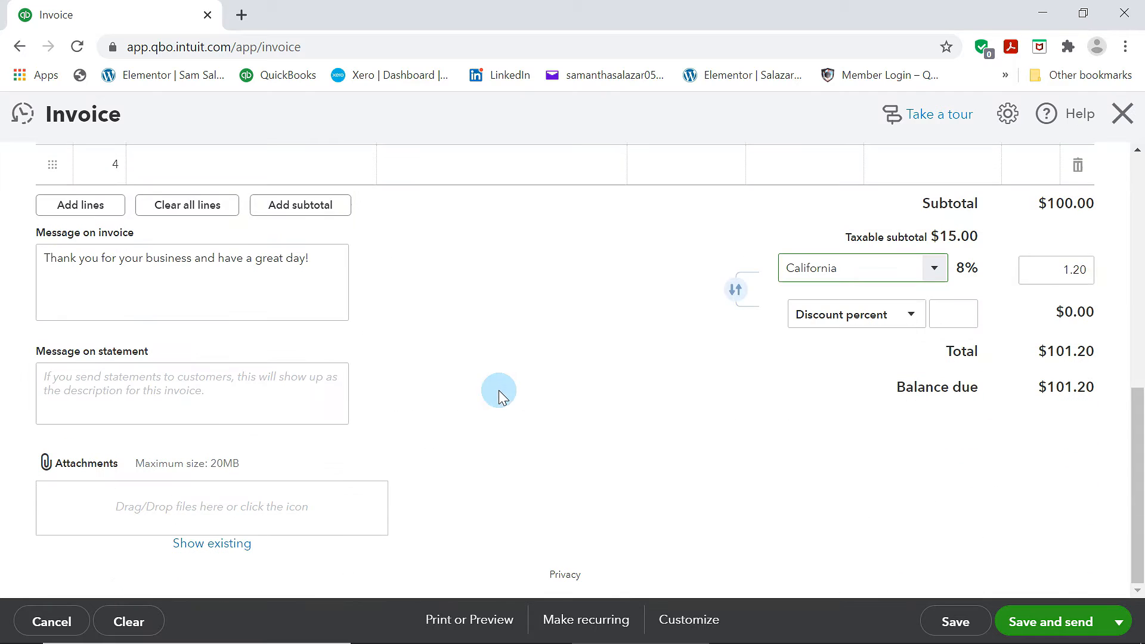
click(1038, 611)
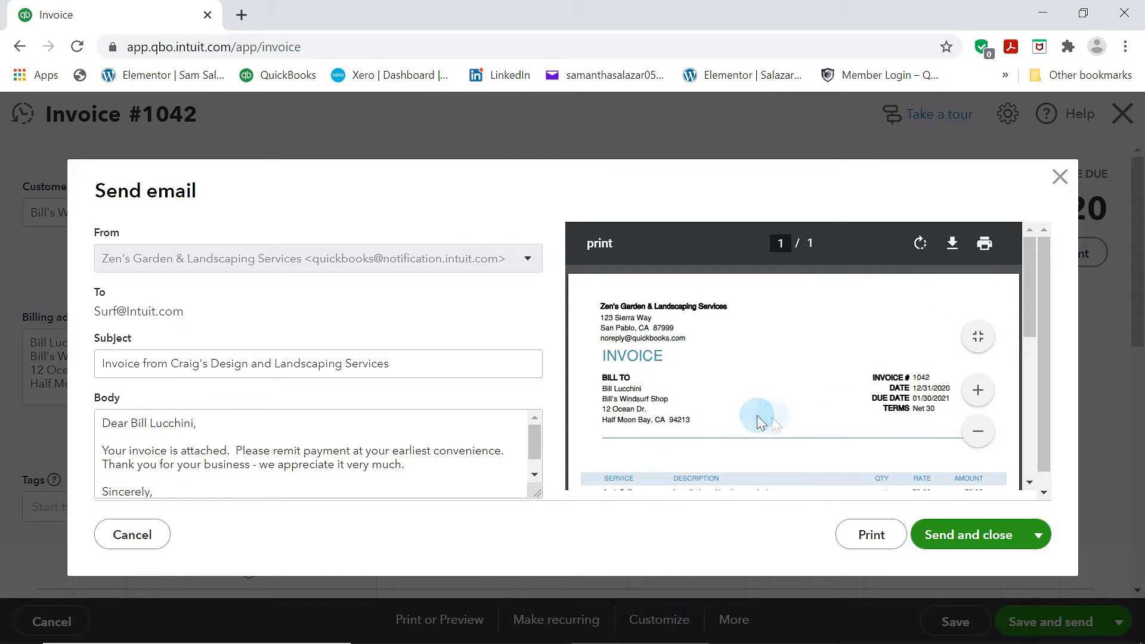
scroll(268, 453, down, 2)
click(991, 535)
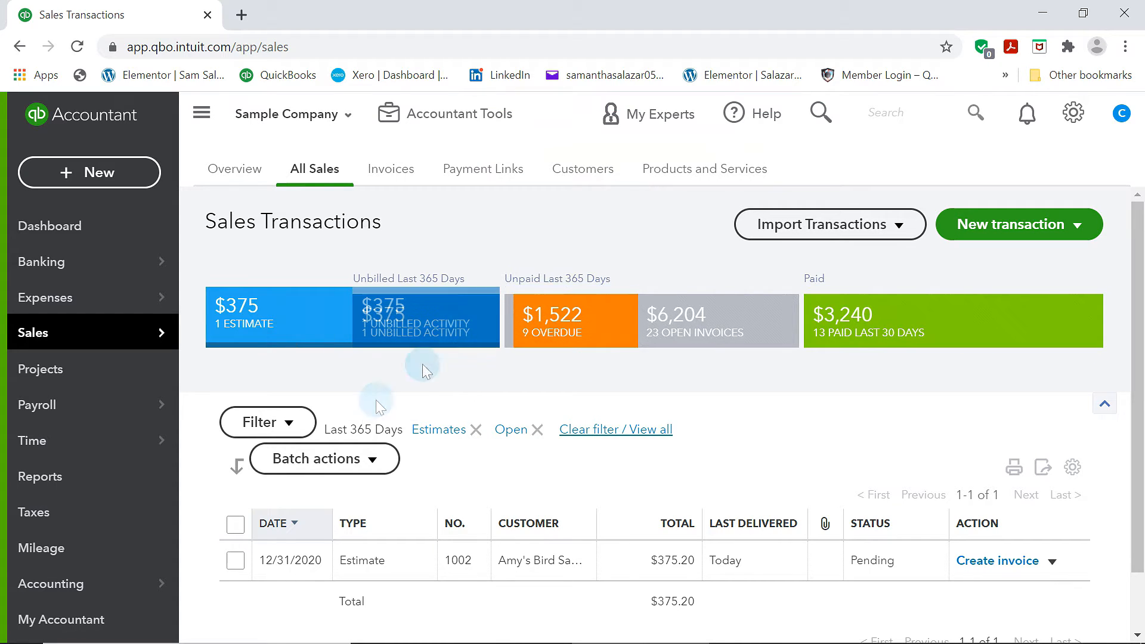
Display the open invoices in the sales transactions list
click(719, 334)
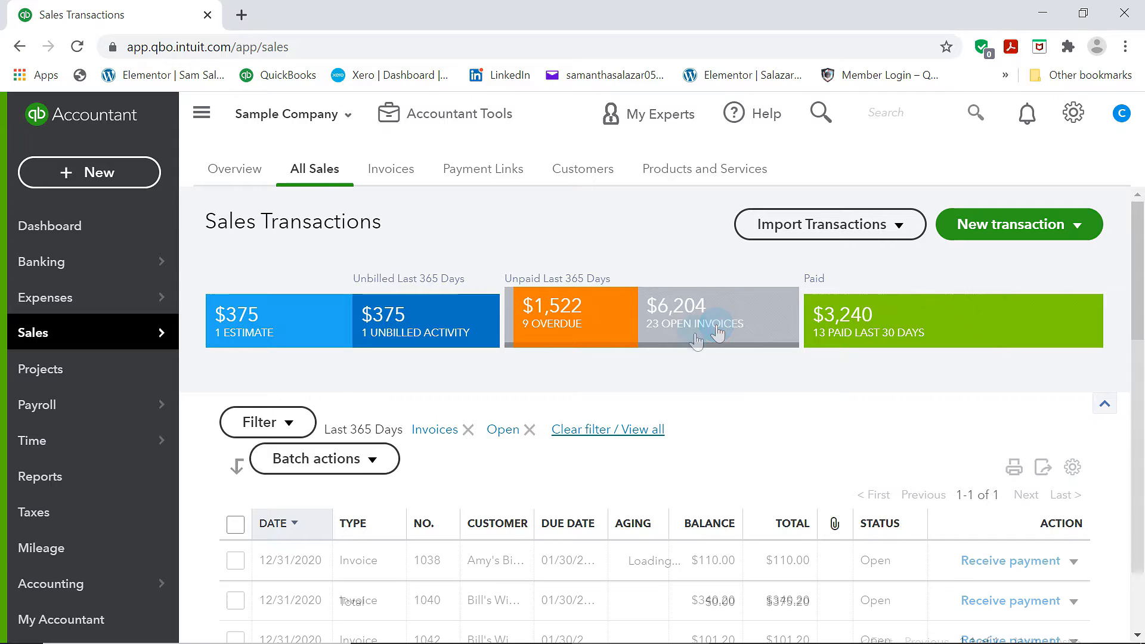
scroll(716, 452, down, 2)
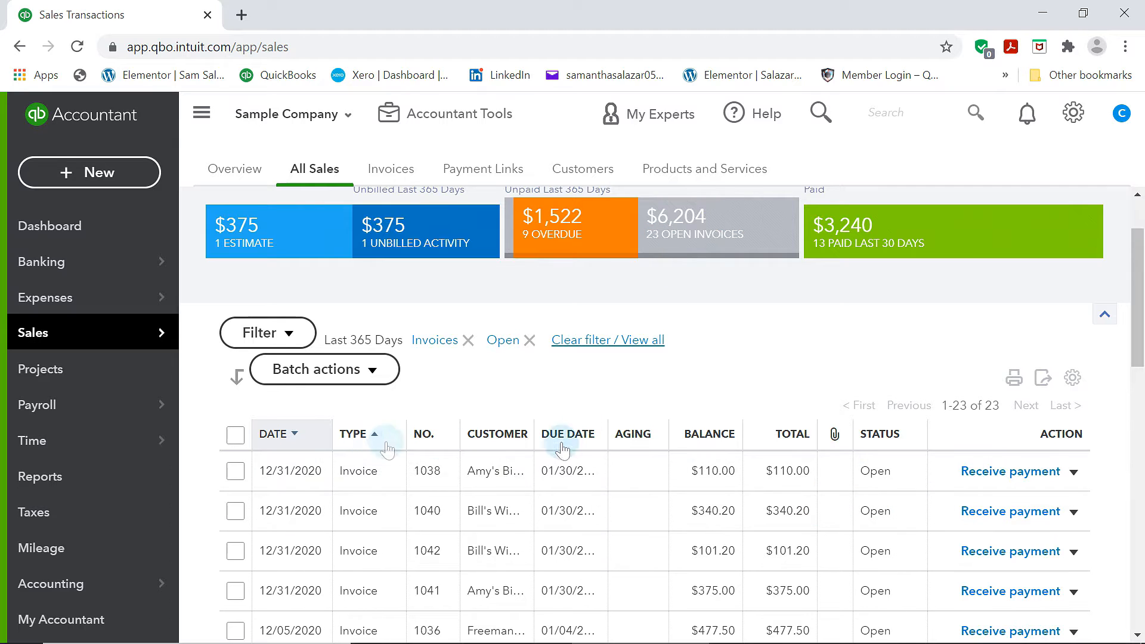
scroll(680, 357, up, 2)
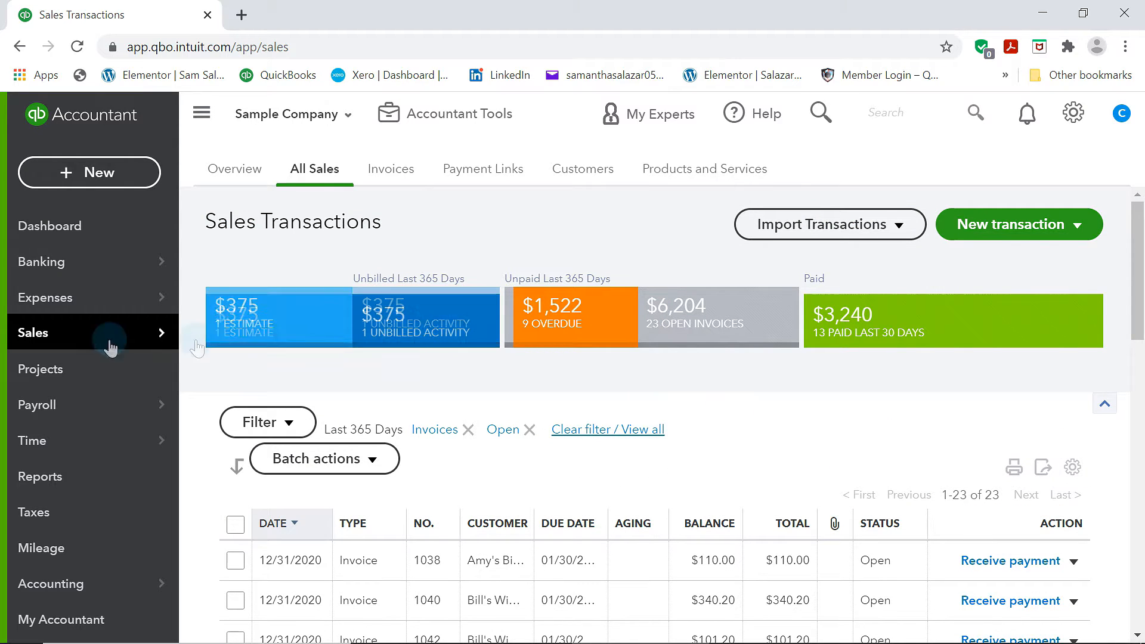
Start a new sales receipt and select the fourth customer in the list, an individual
click(97, 172)
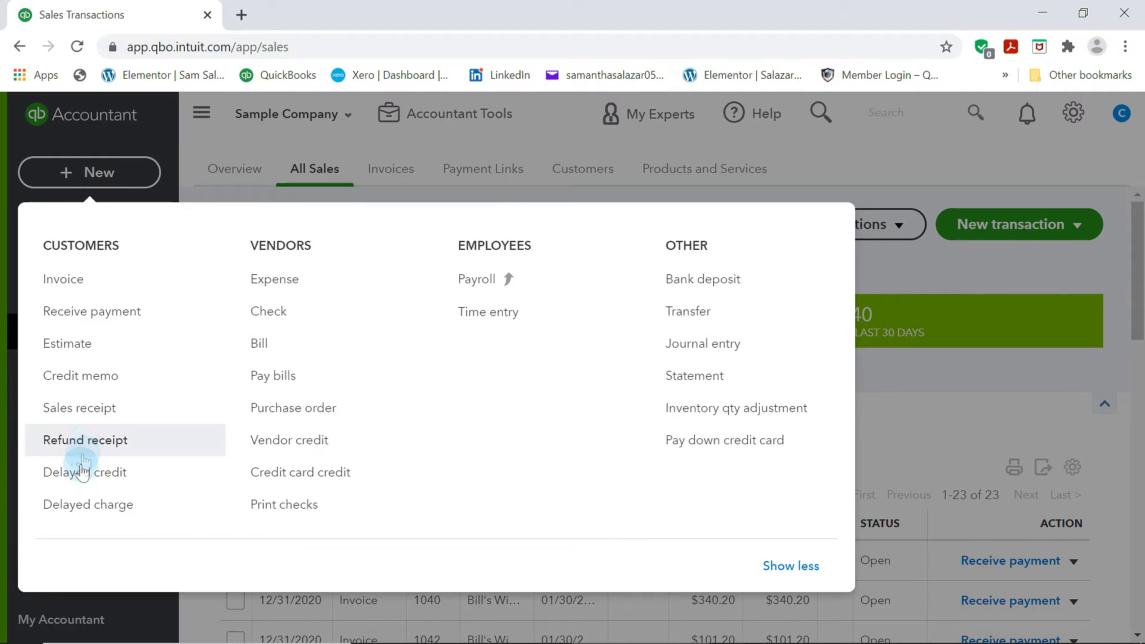
click(74, 409)
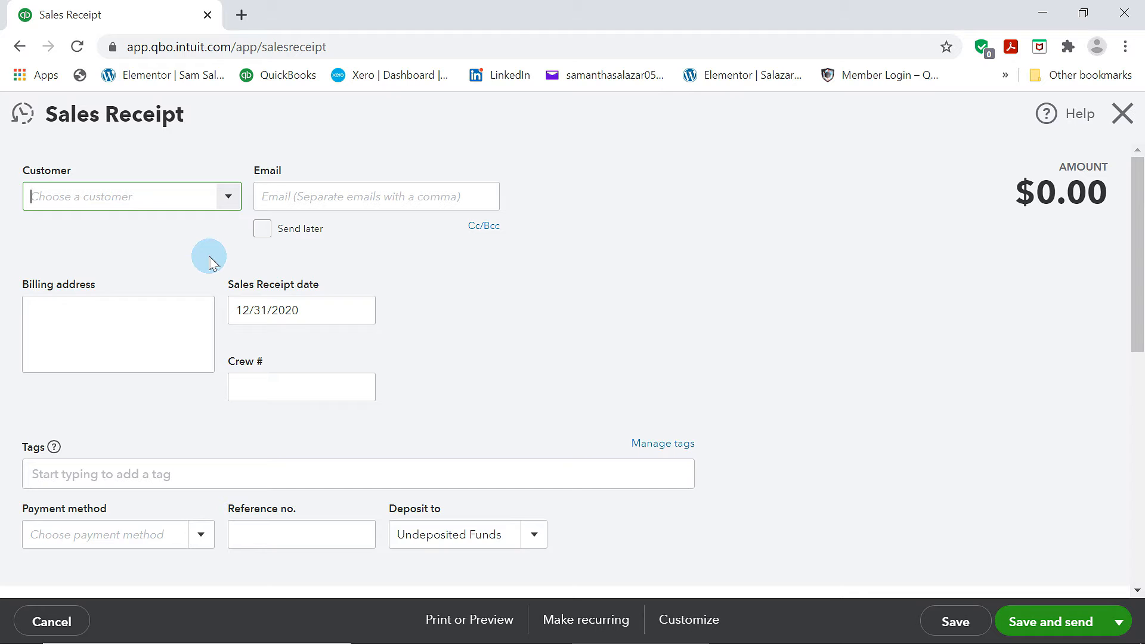
click(230, 200)
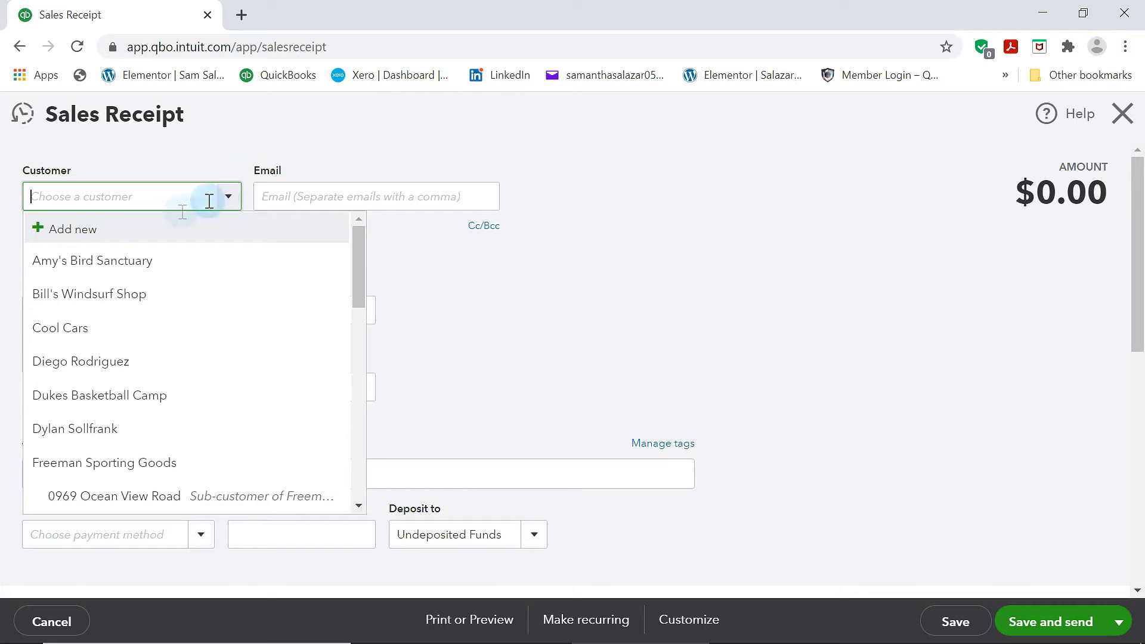
click(82, 365)
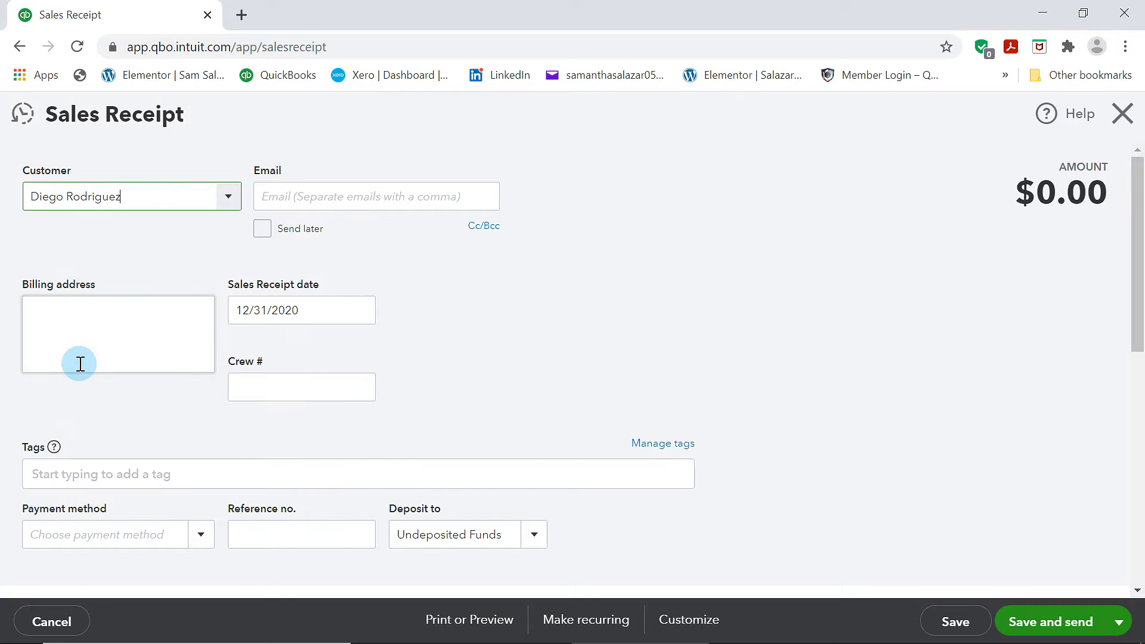
Add Landscaping:Maintenance & Repair as the first product/service line of the sales receipt
scroll(171, 365, down, 3)
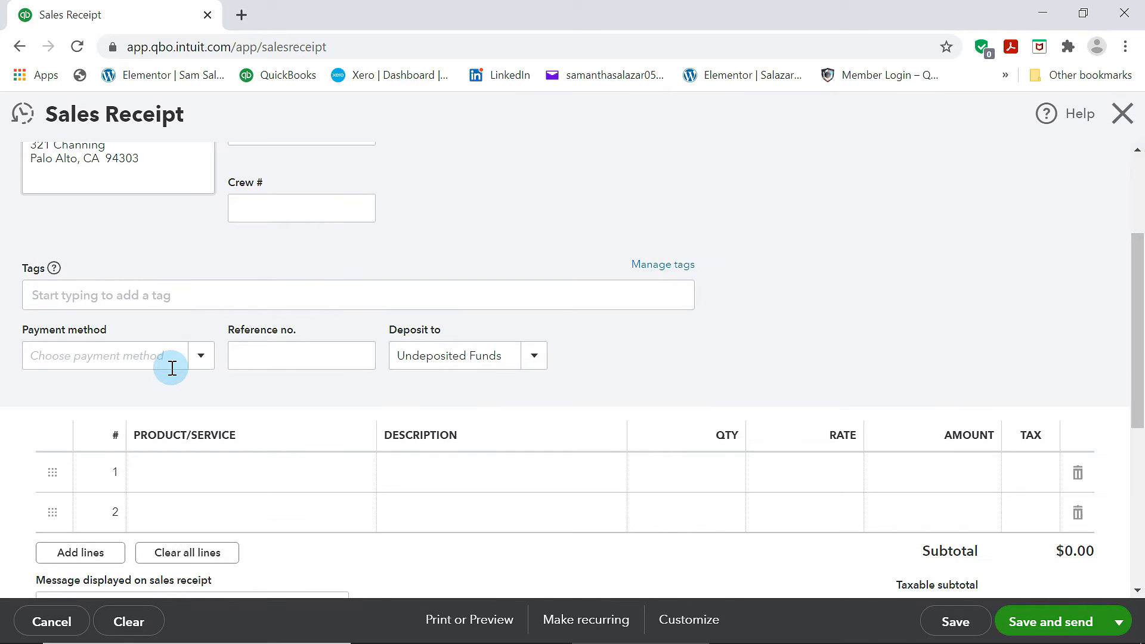
scroll(179, 460, down, 3)
click(324, 315)
click(359, 295)
click(359, 295)
click(358, 296)
scroll(339, 339, down, 5)
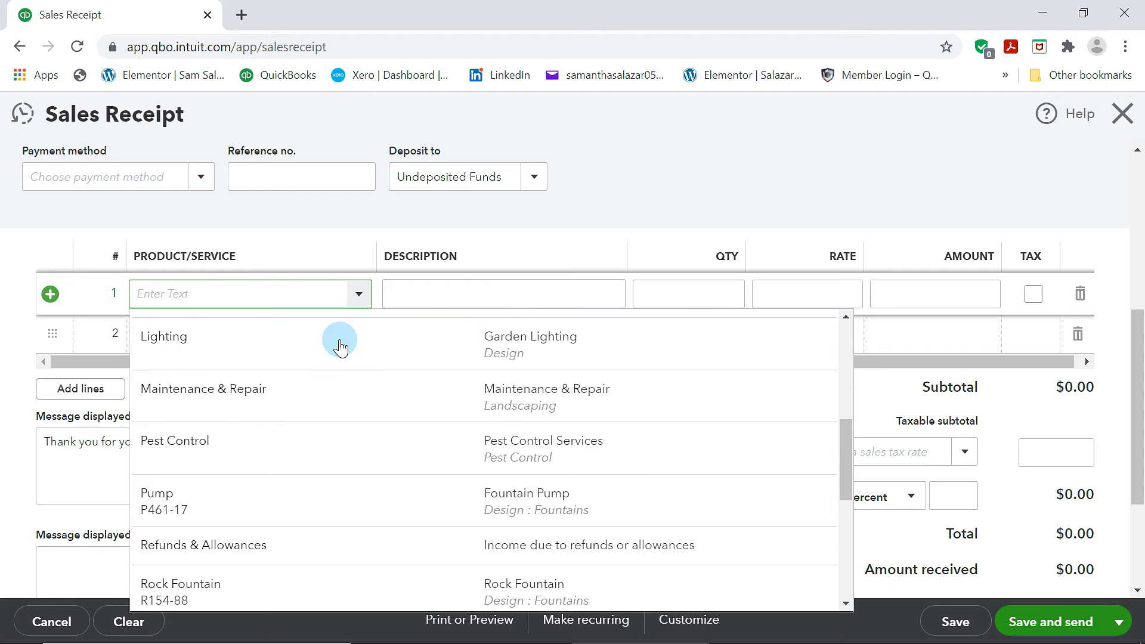
click(253, 404)
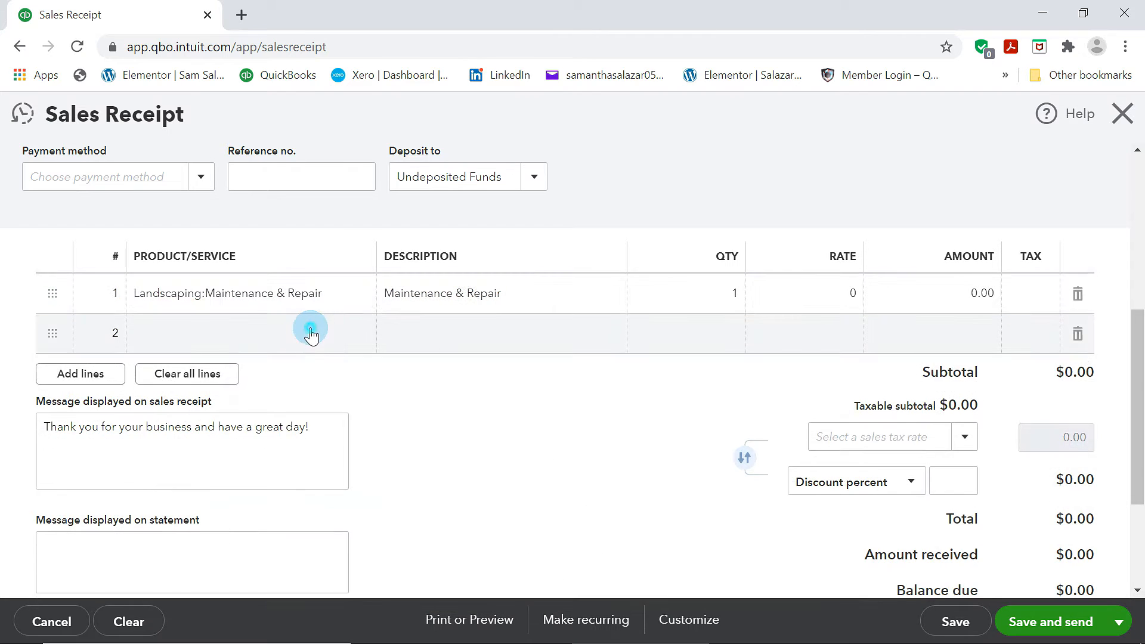
Add Landscaping:Installation as the second line of the sales receipt
click(334, 333)
click(358, 334)
scroll(334, 400, down, 5)
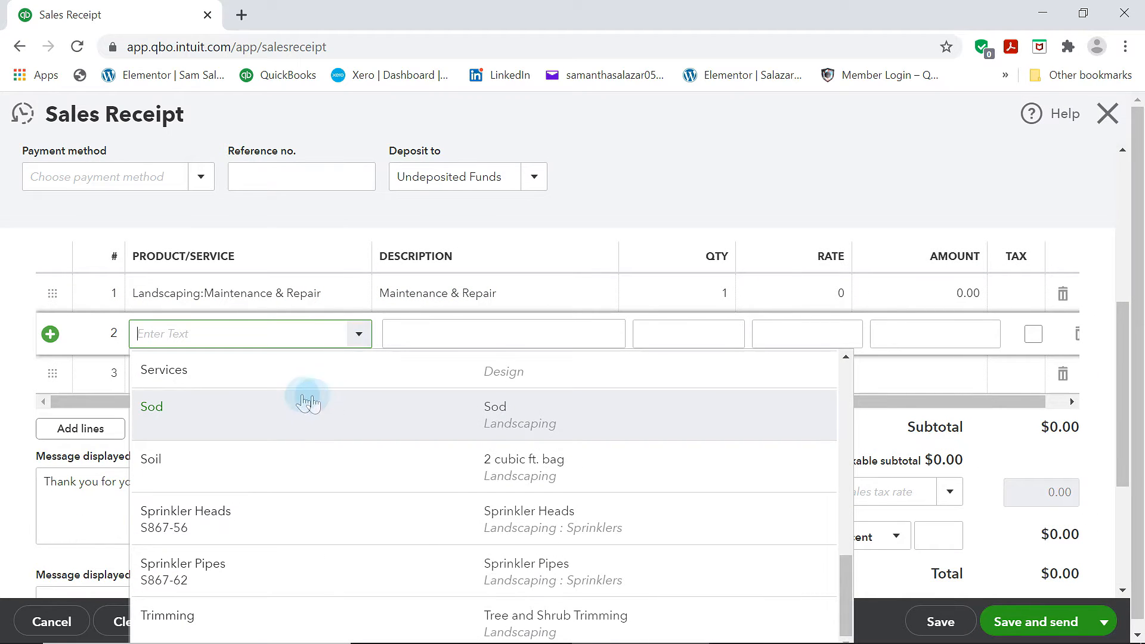
scroll(307, 403, up, 6)
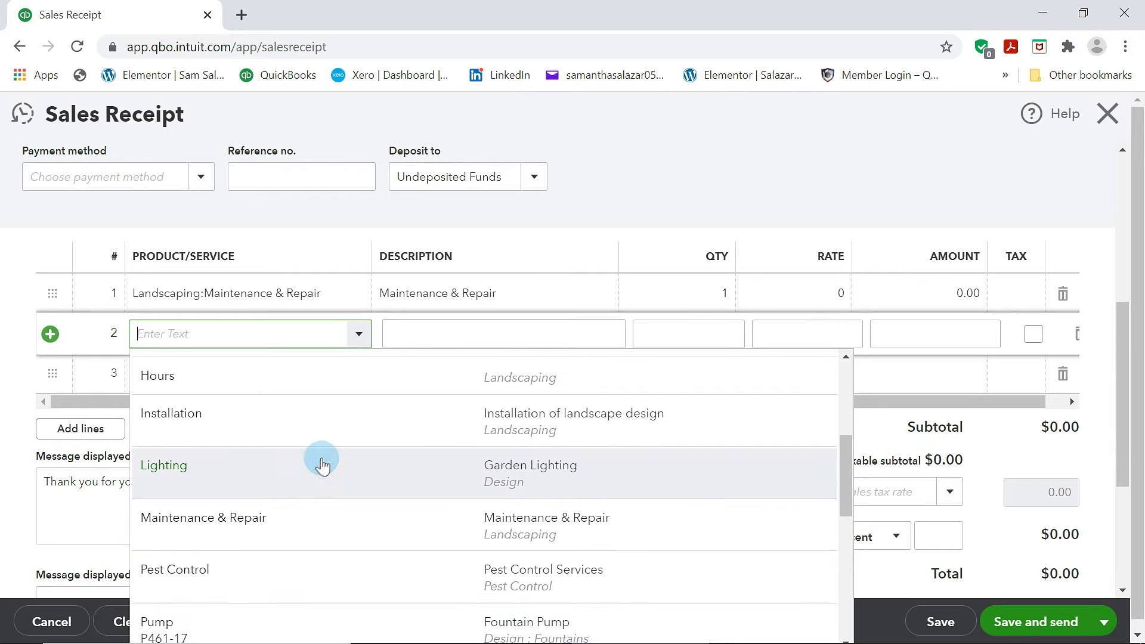
scroll(315, 468, up, 2)
click(256, 524)
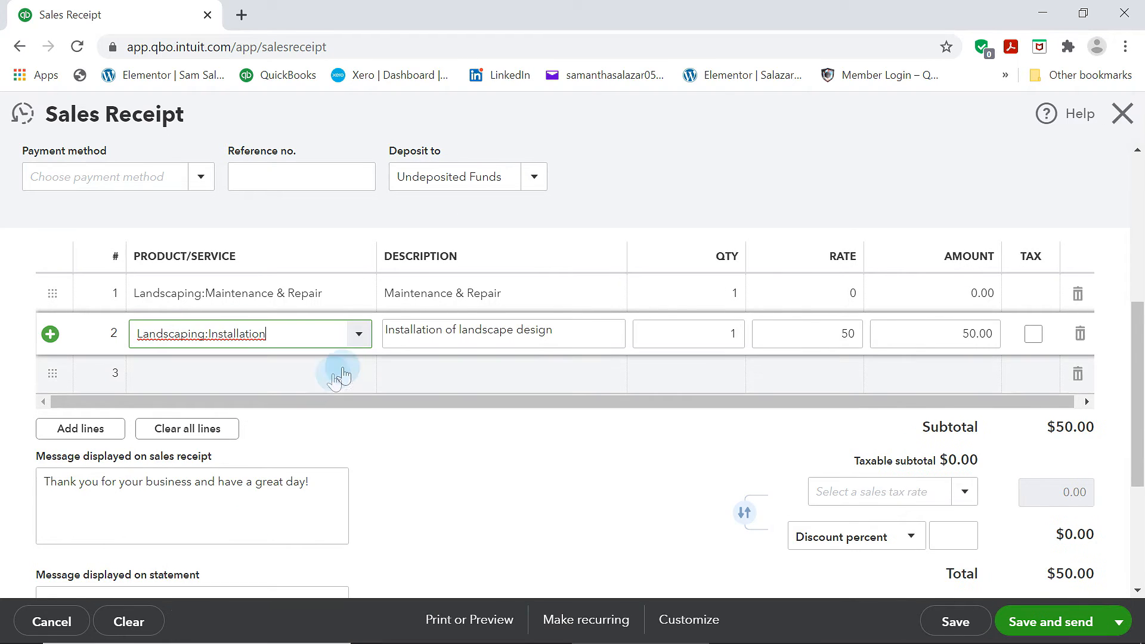
Add Design:Lighting (Garden Lighting) as the third line of the sales receipt
click(343, 377)
click(359, 373)
scroll(387, 441, down, 2)
scroll(386, 418, up, 3)
click(296, 318)
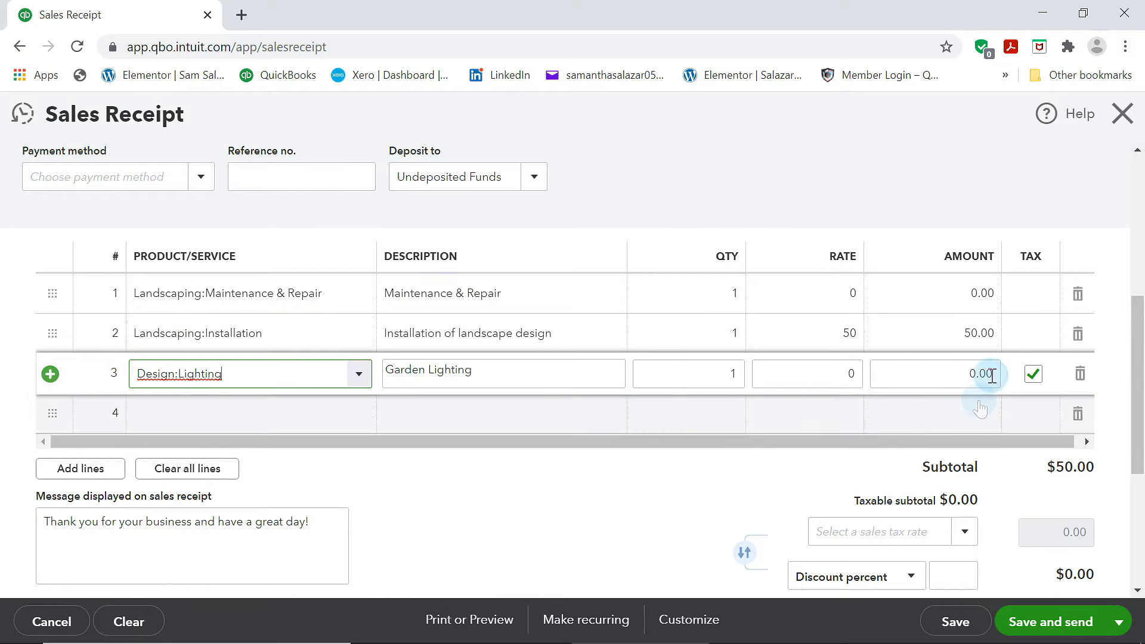
Set the Maintenance & Repair line's amount to 150 and the Garden Lighting line's amount to 80
click(987, 295)
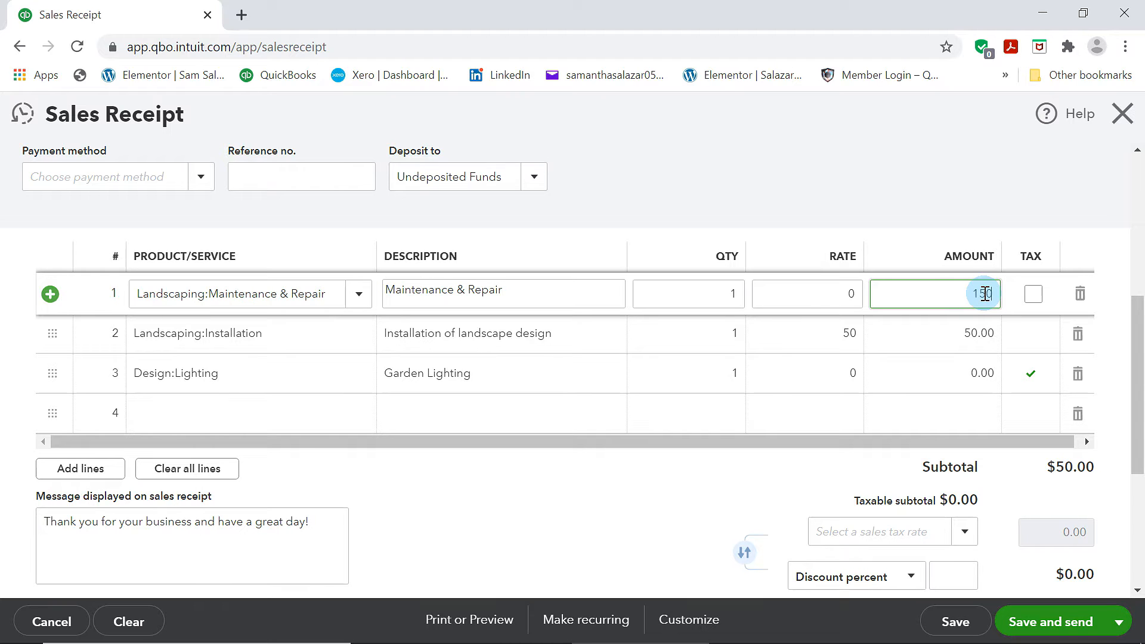
click(1029, 203)
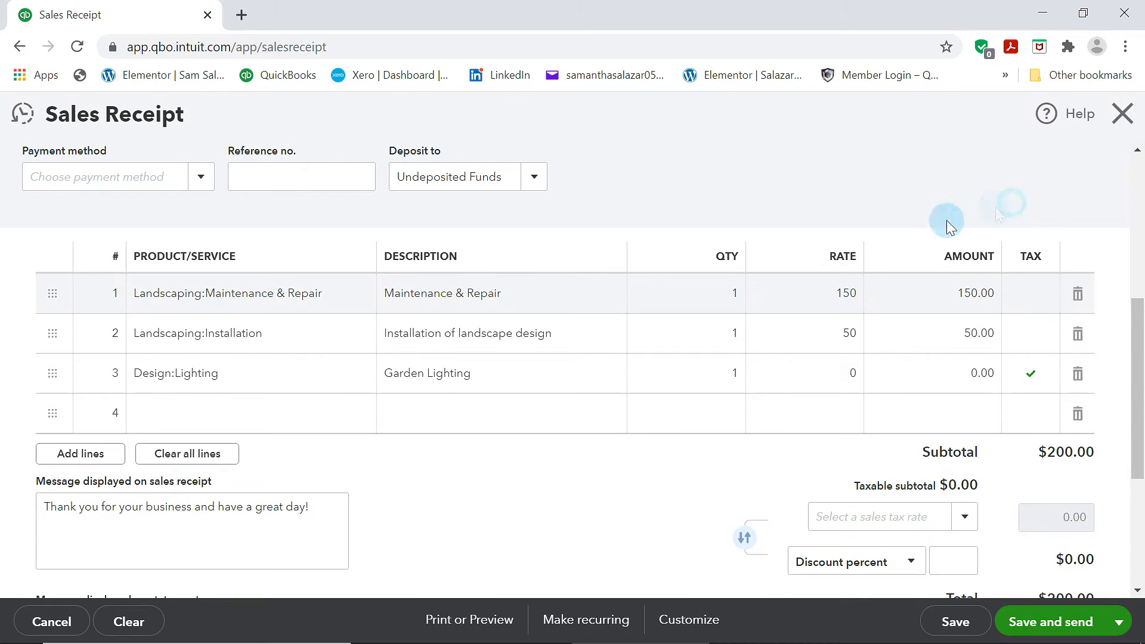
click(957, 373)
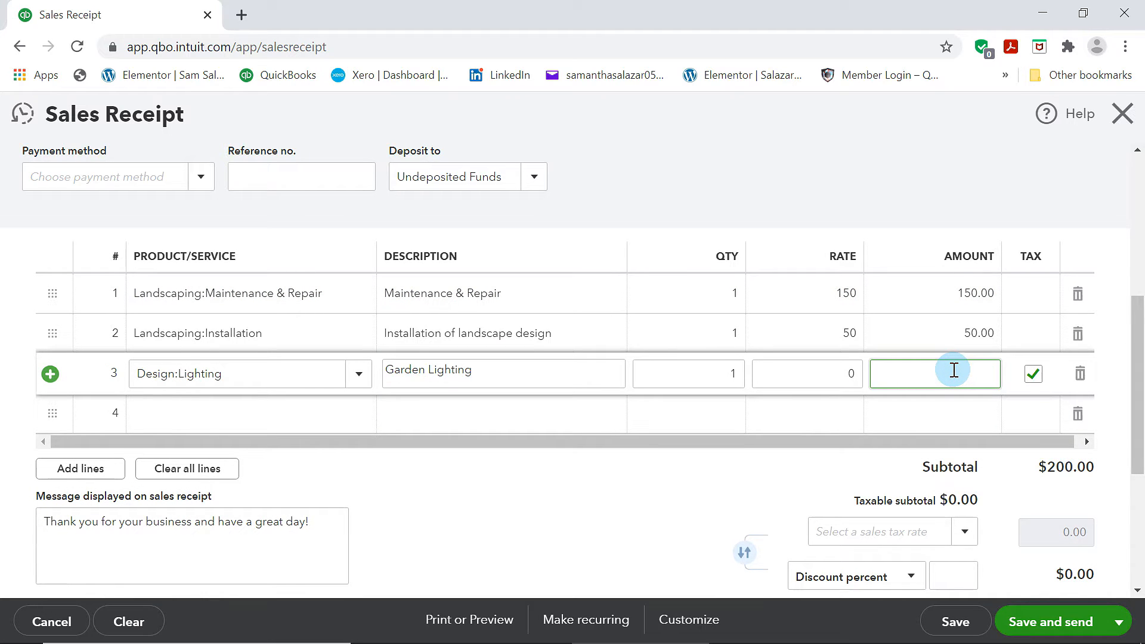
click(1085, 176)
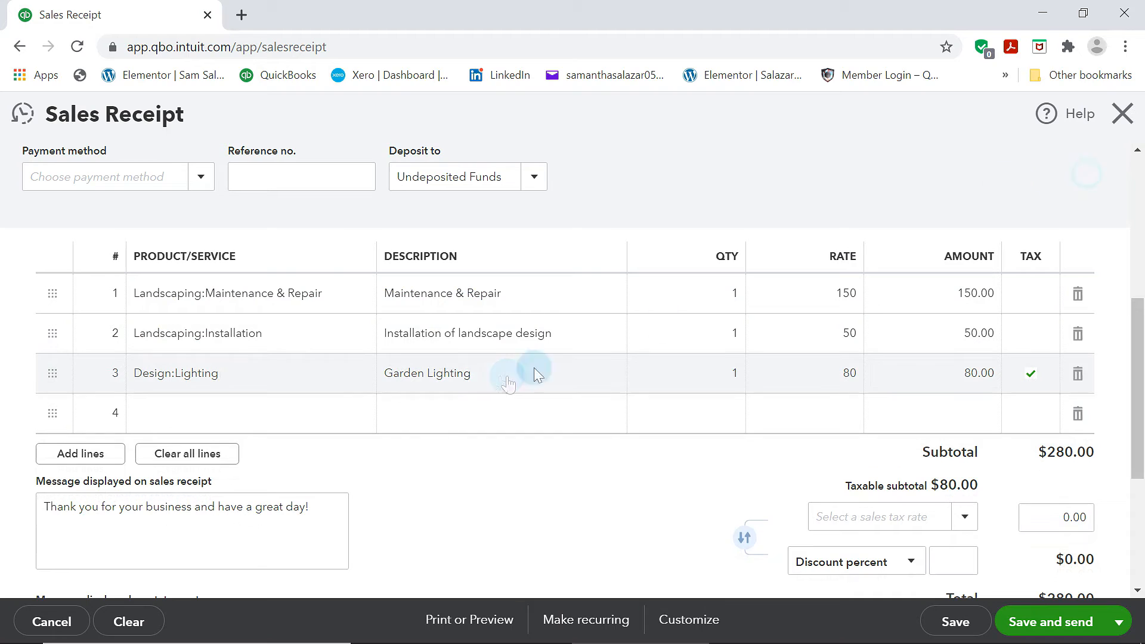
Apply the California (8%) sales tax rate to the sales receipt
click(964, 516)
click(866, 589)
scroll(775, 513, down, 3)
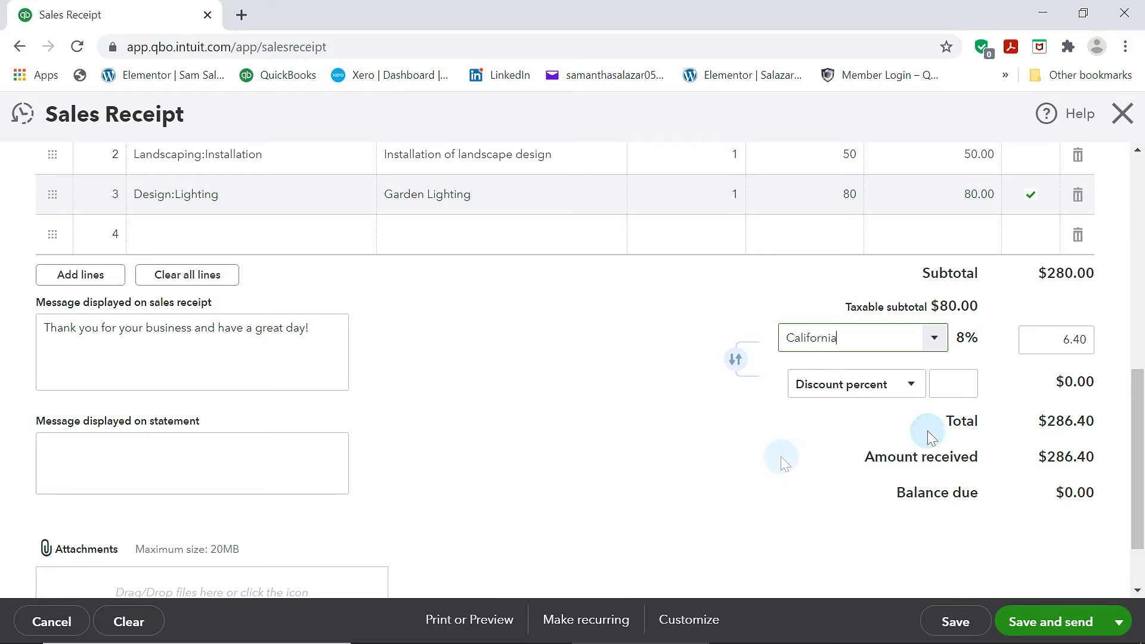
scroll(769, 450, up, 6)
scroll(769, 448, down, 3)
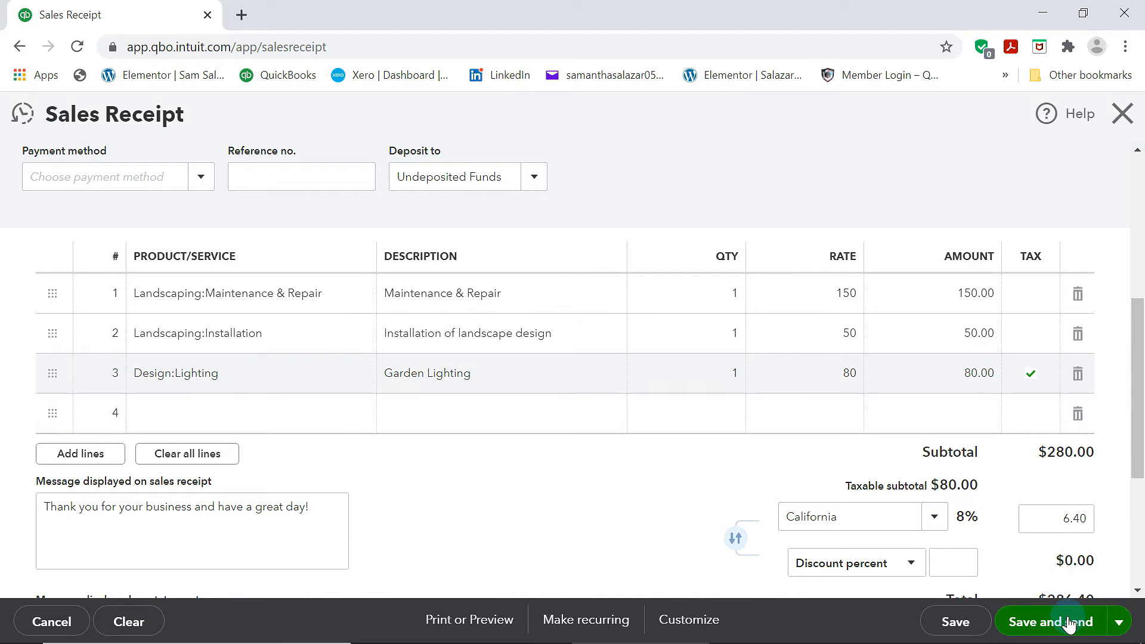
Save the sales receipt and send it to the customer by email
click(1069, 623)
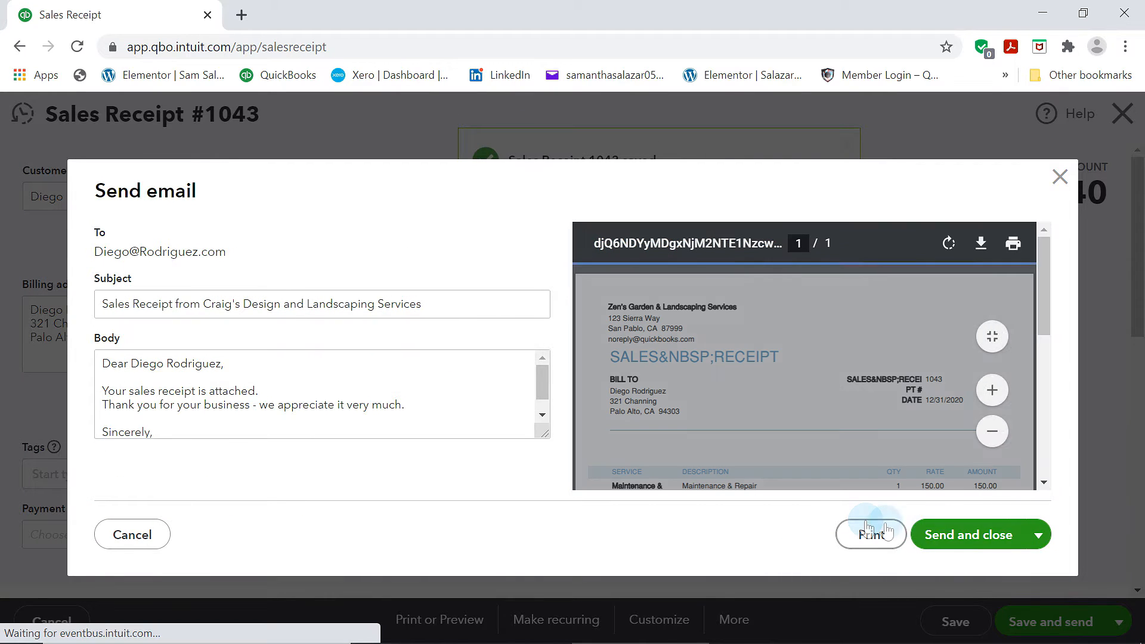
click(969, 534)
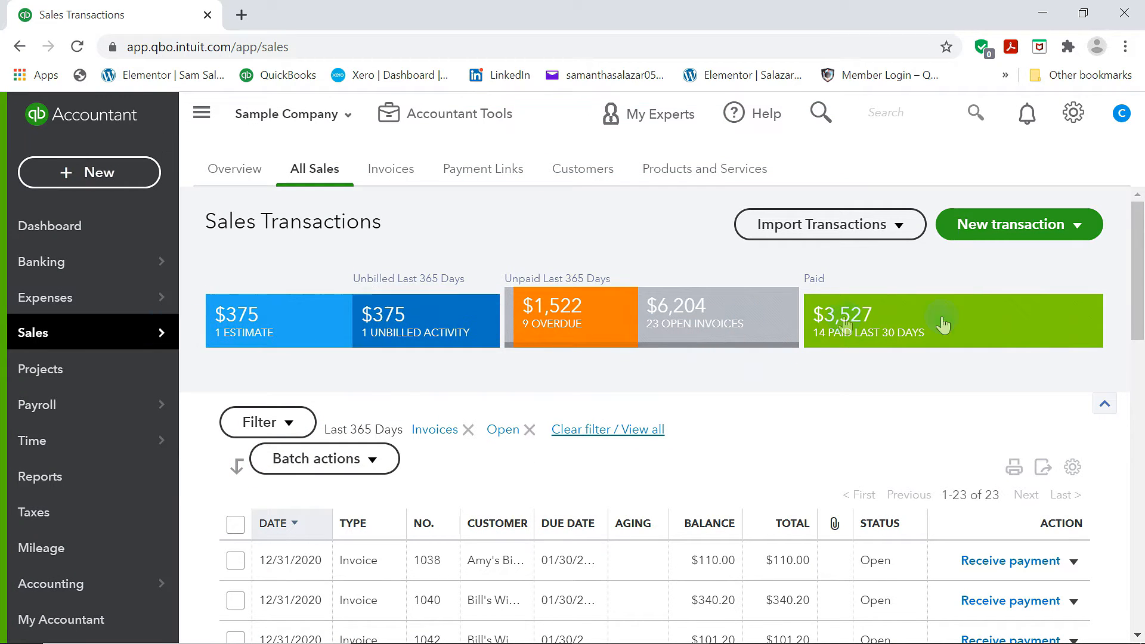
Open the unbilled activity and create an invoice from the Video Games by Dan charges
click(447, 322)
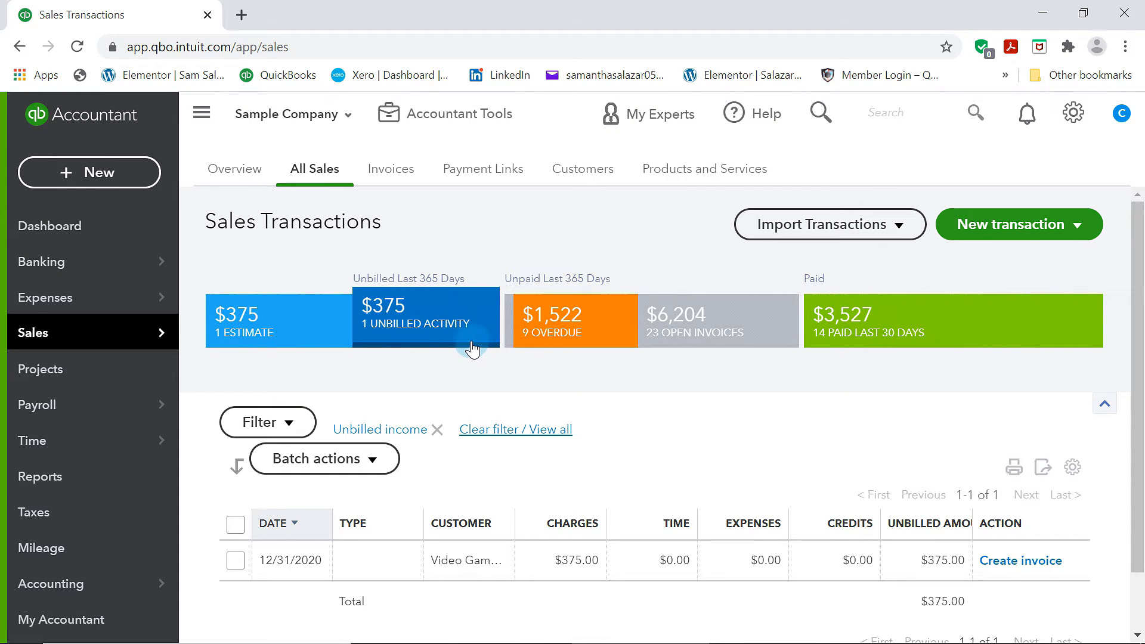
scroll(447, 343, down, 2)
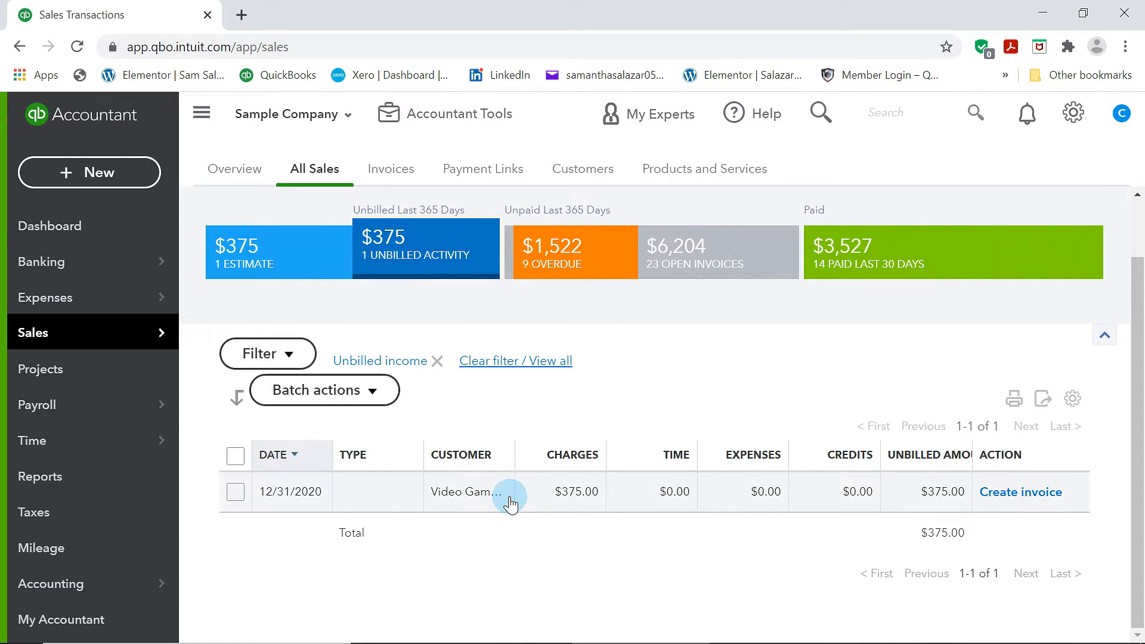
click(1012, 503)
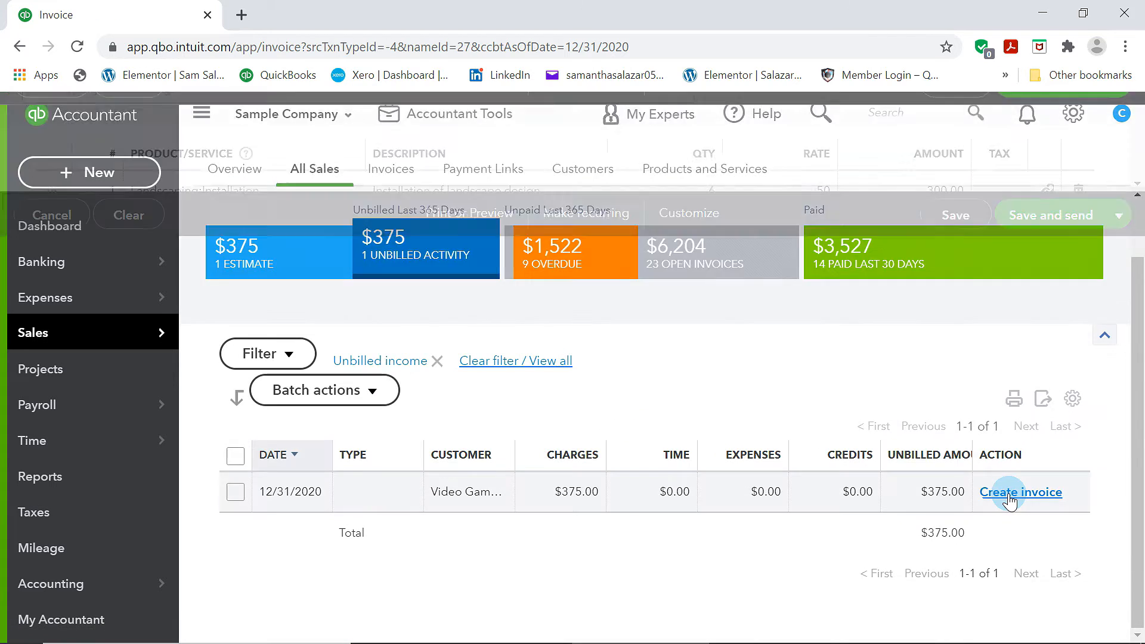
Set the new invoice's sales tax to California (8%), then save and send it
scroll(542, 412, down, 9)
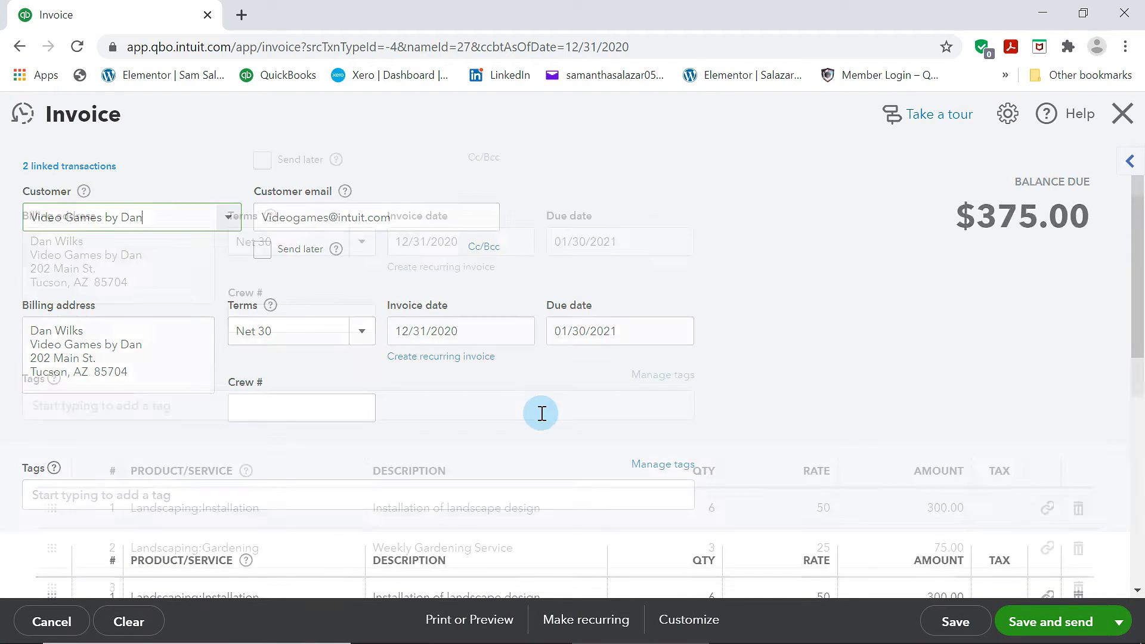
scroll(358, 414, up, 5)
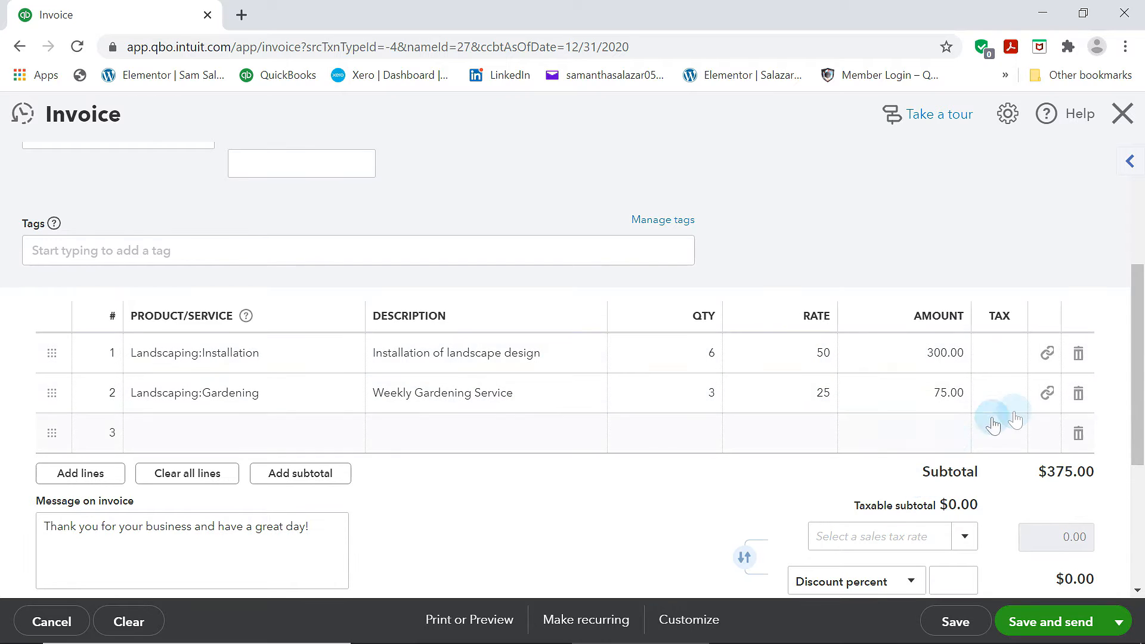
scroll(989, 429, down, 3)
click(896, 358)
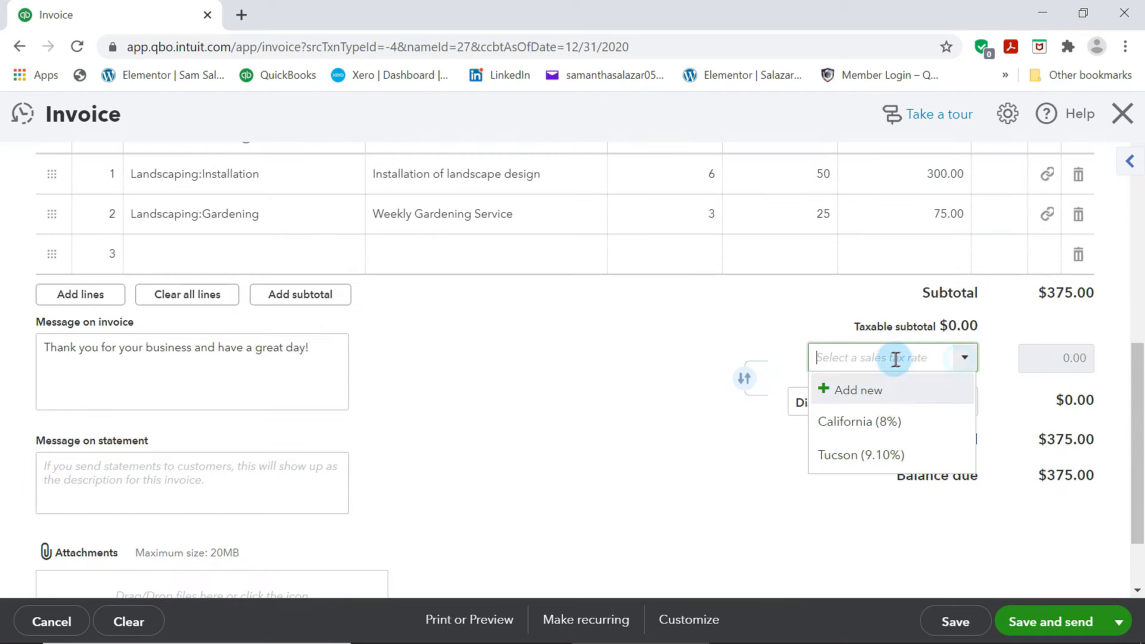
click(829, 424)
click(1025, 614)
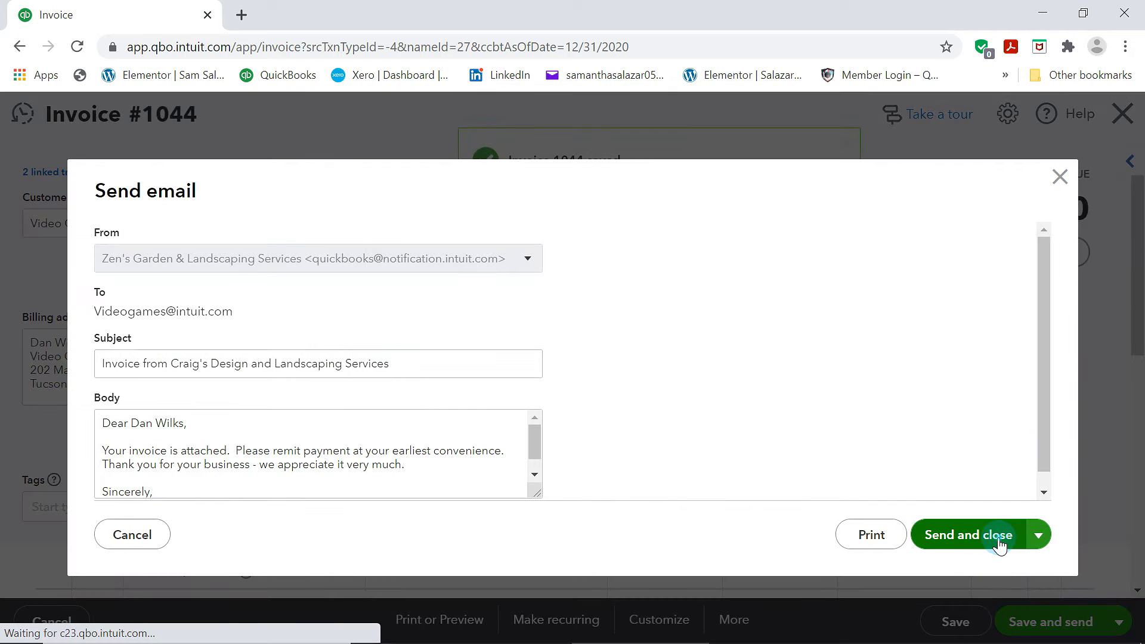
click(999, 537)
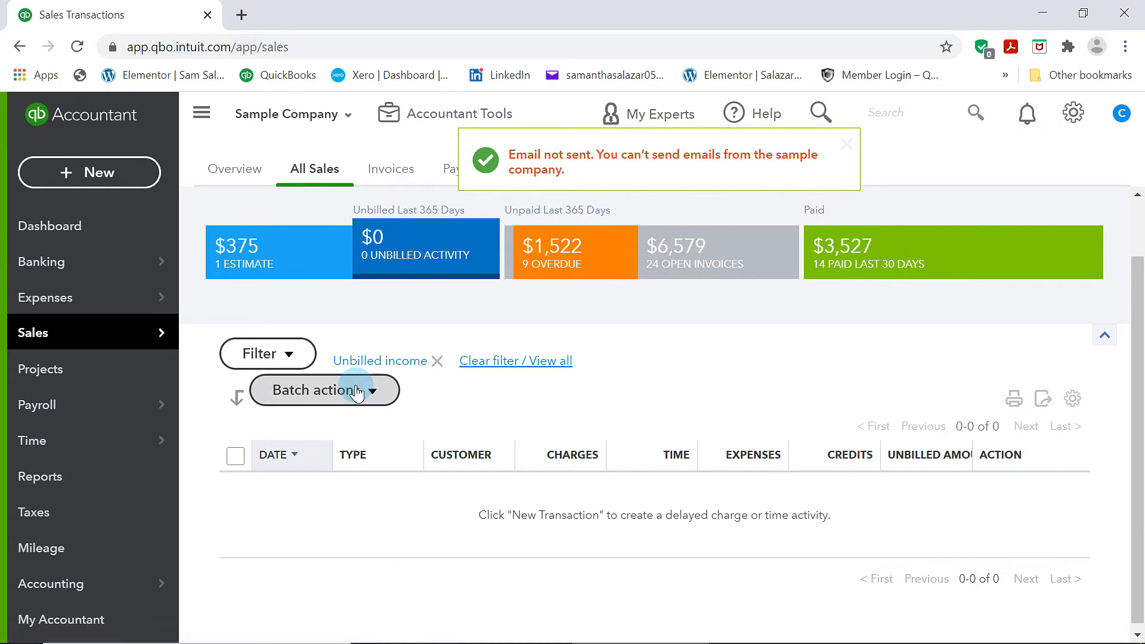
Display the sales transactions paid in the last 30 days
click(974, 263)
scroll(586, 482, down, 3)
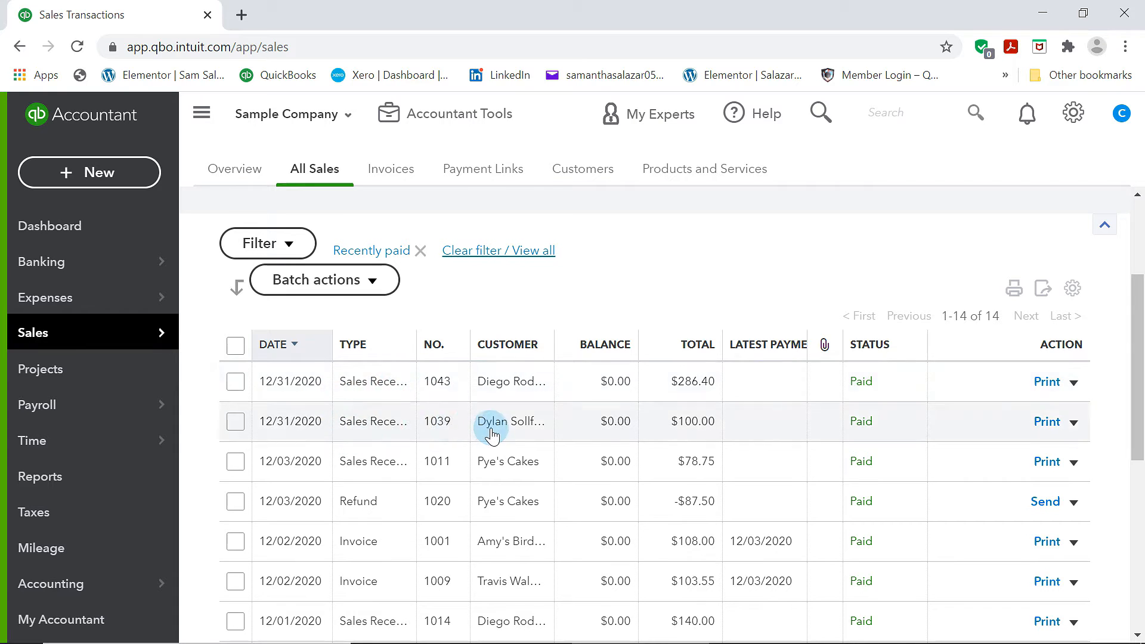
scroll(485, 430, up, 3)
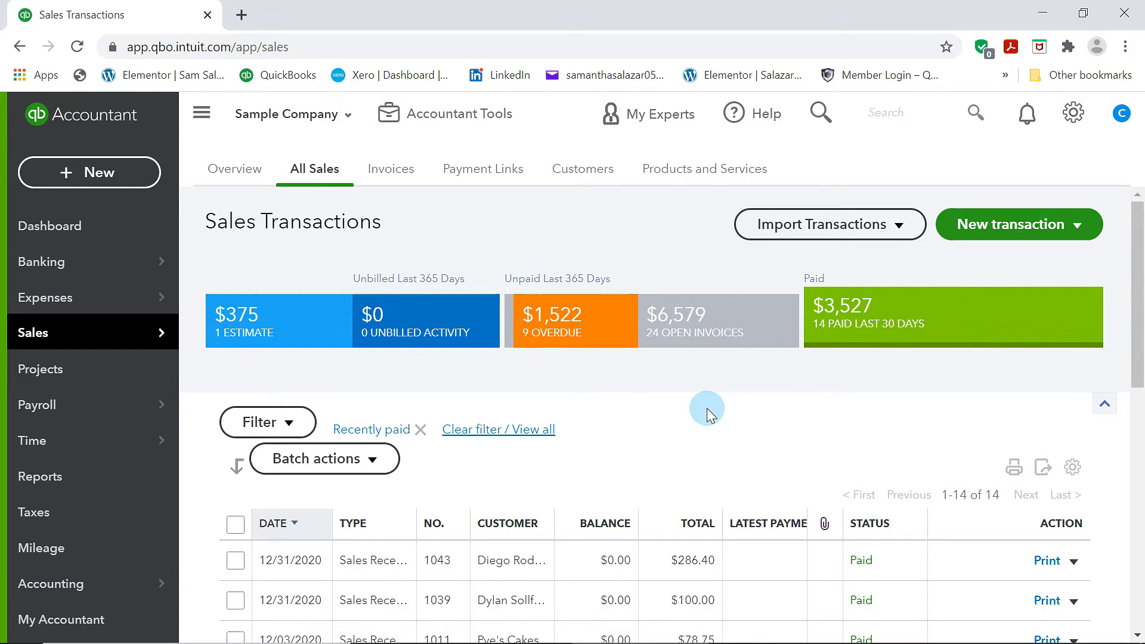
scroll(708, 414, down, 2)
scroll(710, 411, up, 2)
scroll(712, 411, down, 2)
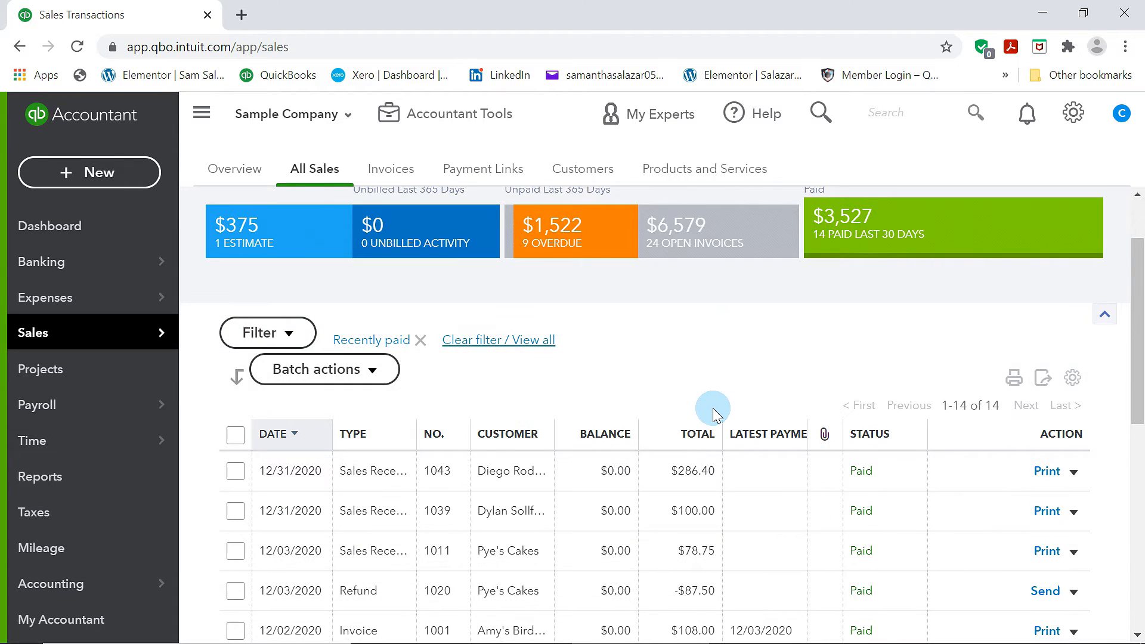
scroll(870, 334, up, 2)
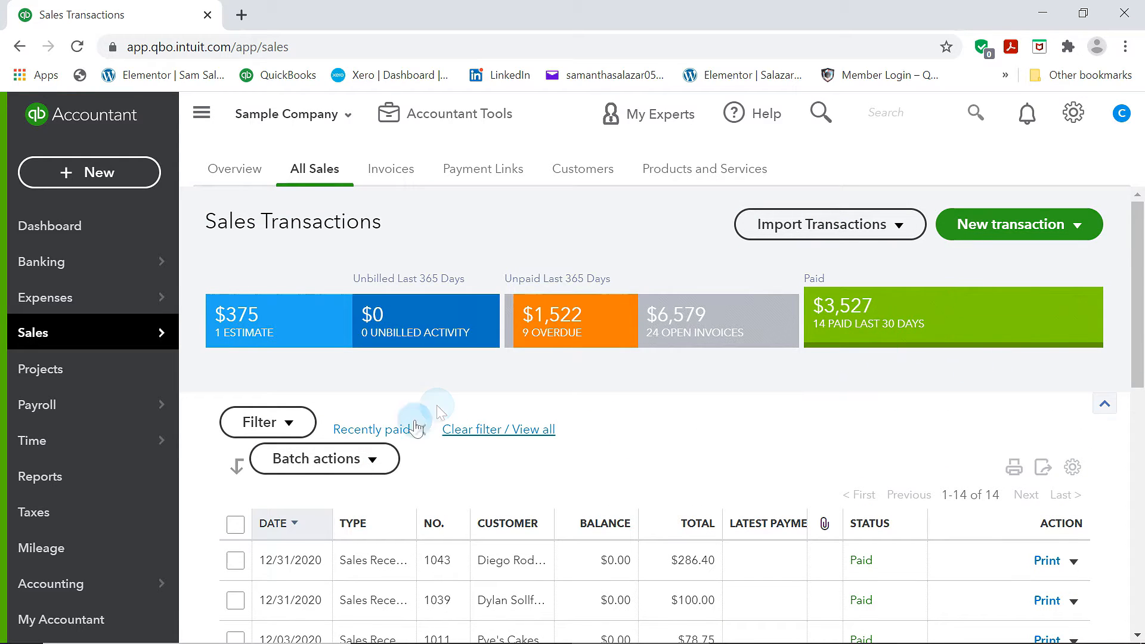
Display the overdue invoices in the sales transactions list
click(587, 343)
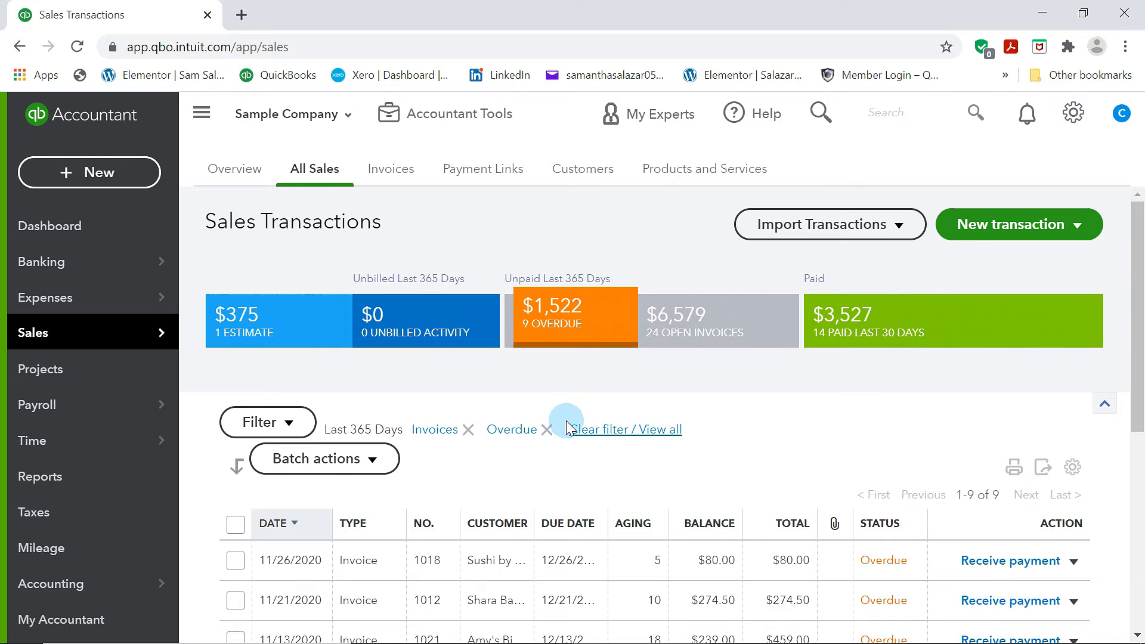
scroll(567, 423, down, 2)
scroll(835, 358, down, 2)
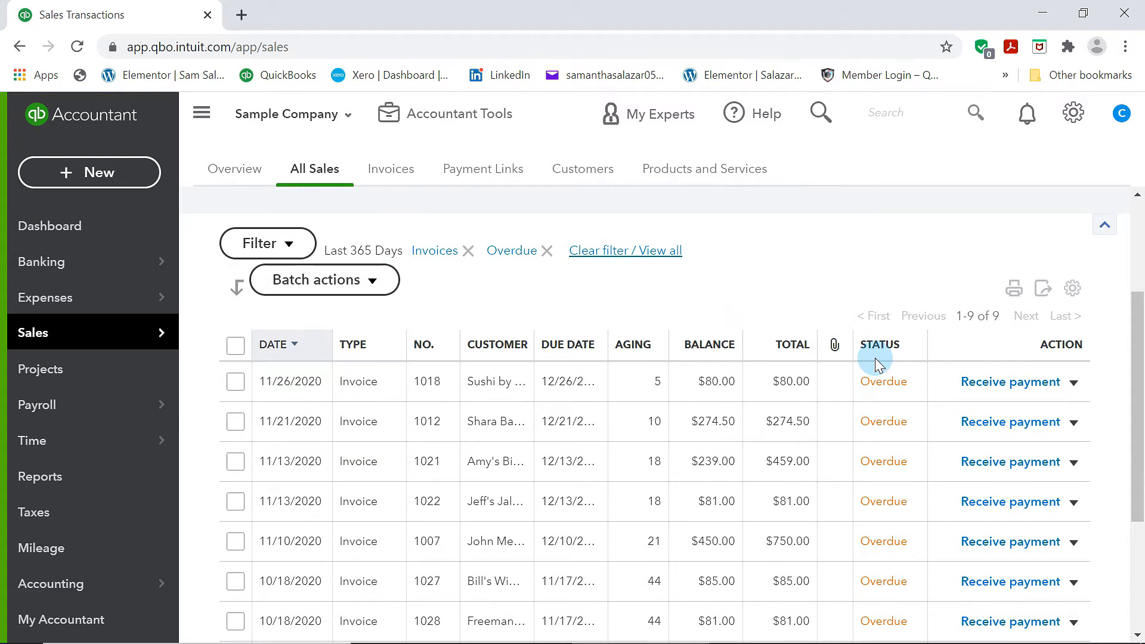
Send a payment reminder email for overdue invoice 1018
click(1072, 385)
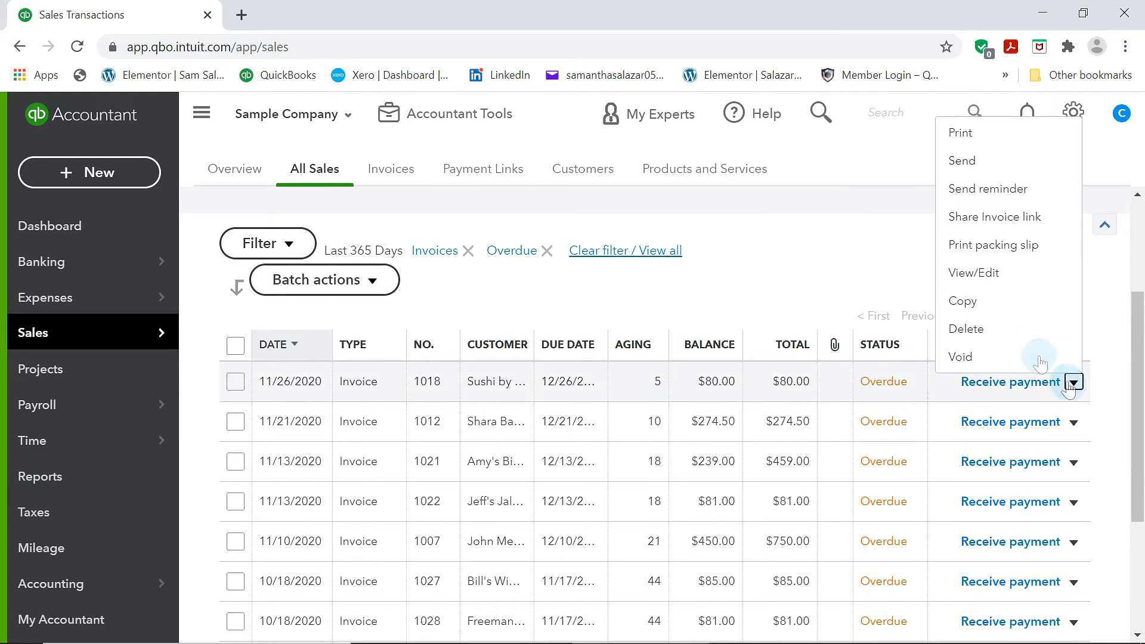
click(1005, 190)
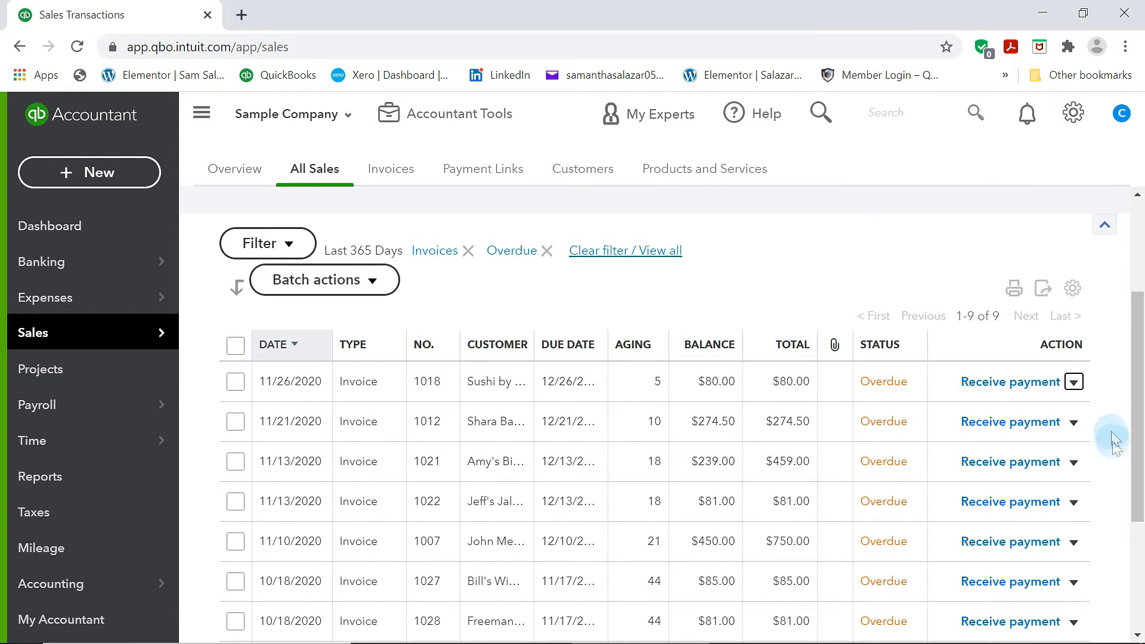
click(1074, 384)
click(999, 186)
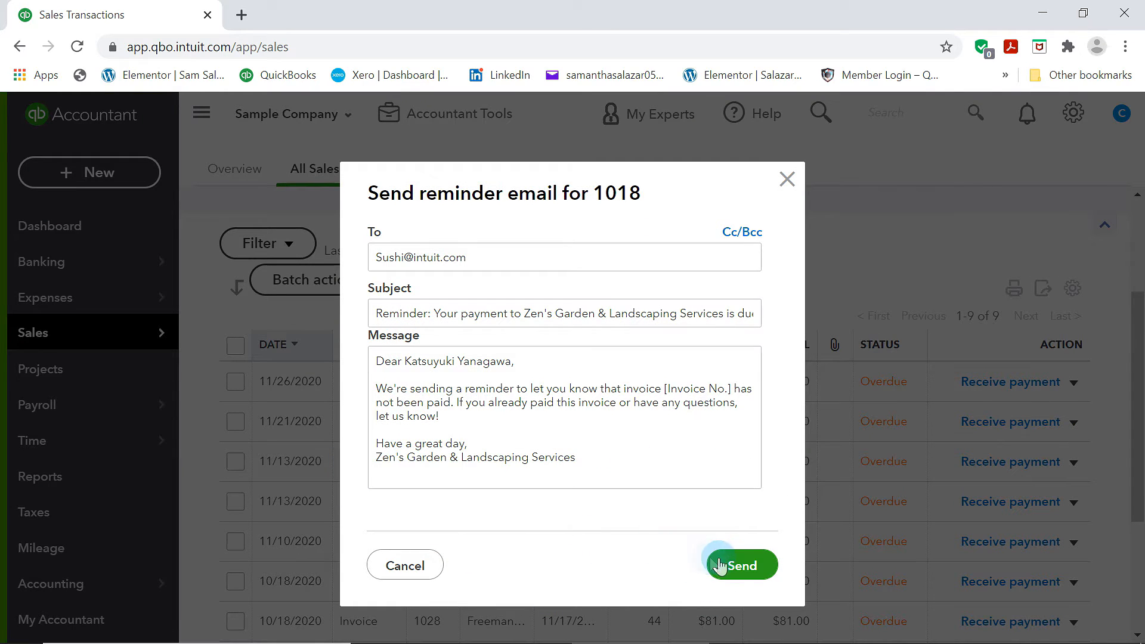
click(713, 565)
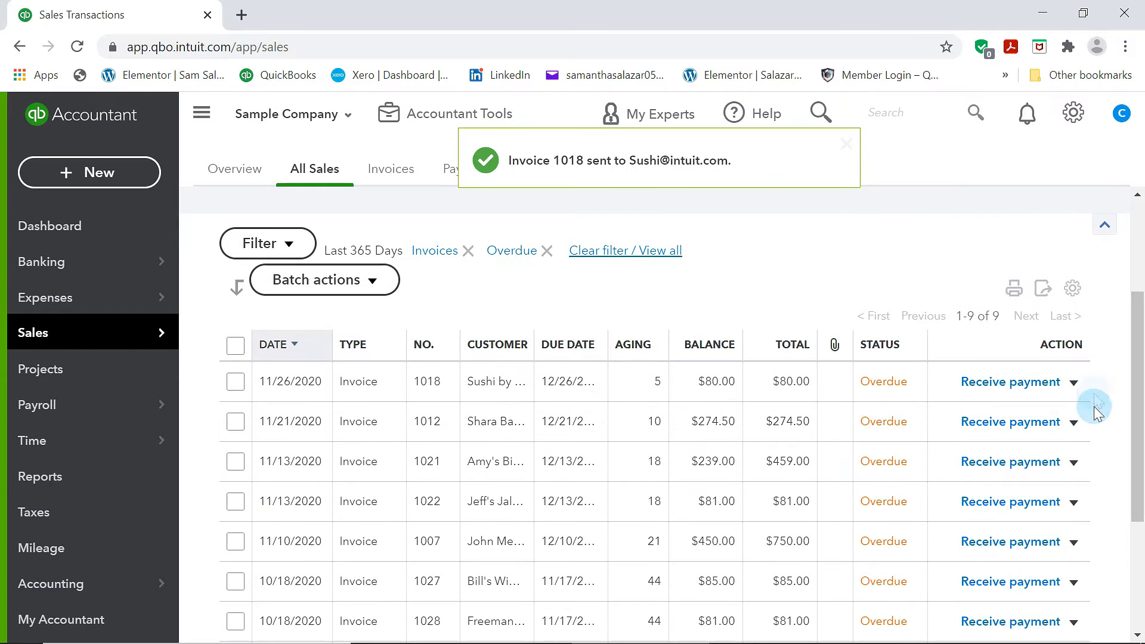
click(1073, 382)
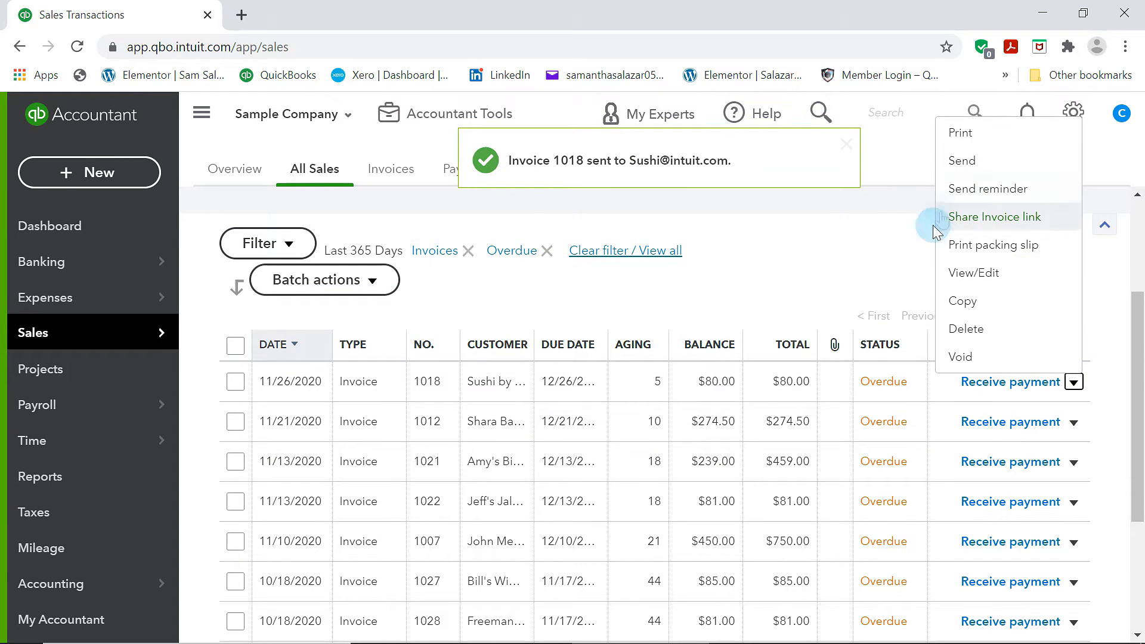
click(826, 249)
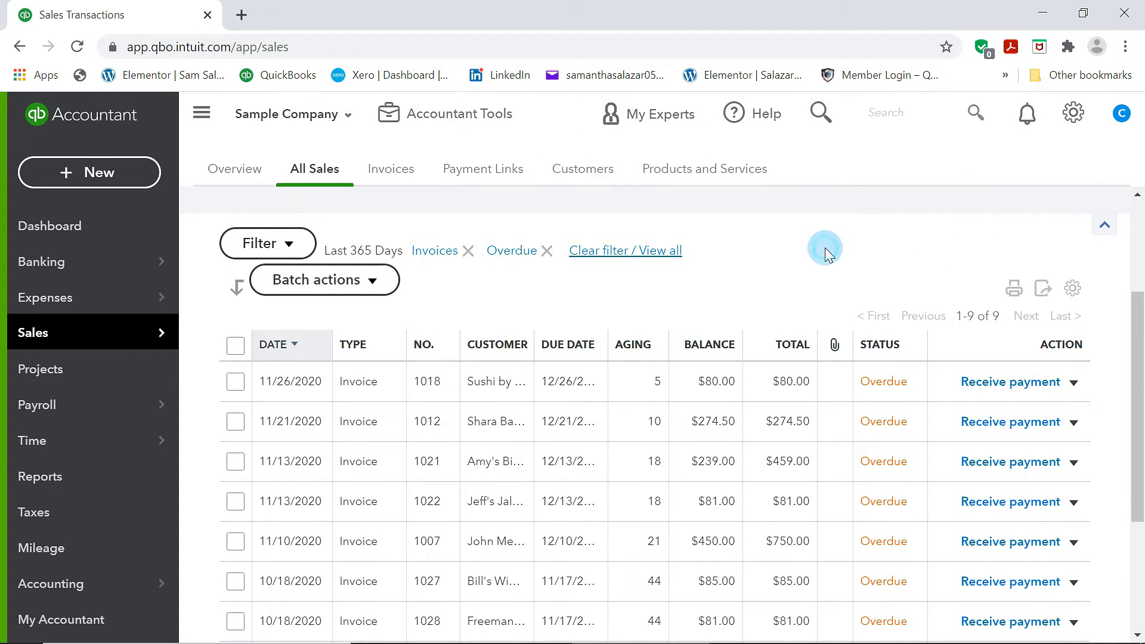
Scroll through the overdue invoices list to review its entries
scroll(969, 480, down, 4)
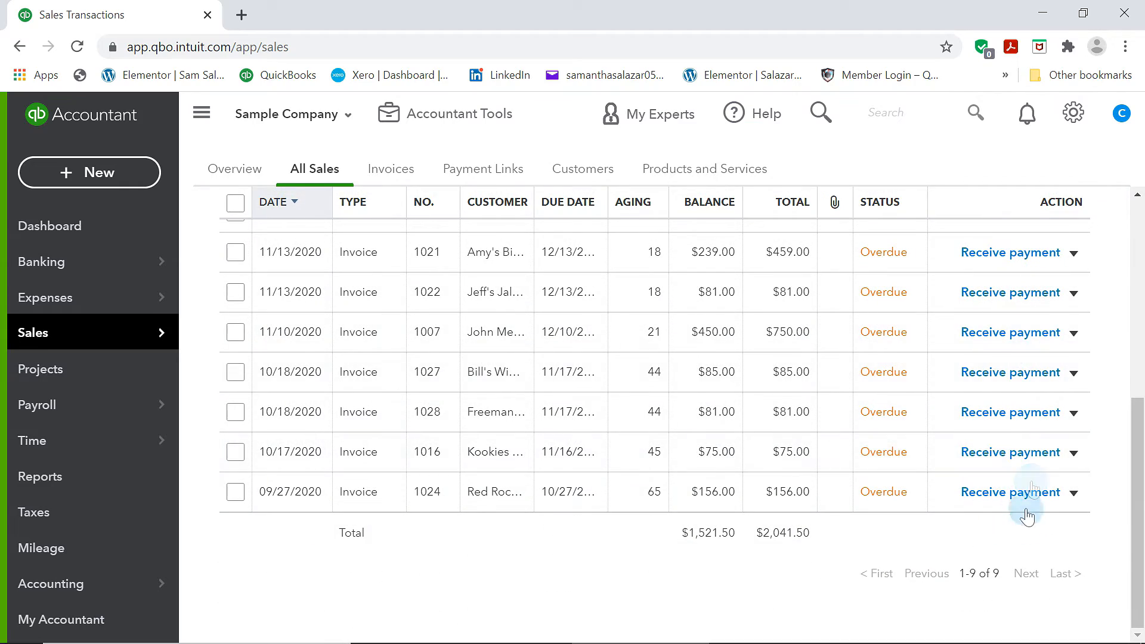
scroll(966, 467, up, 10)
scroll(1017, 429, down, 5)
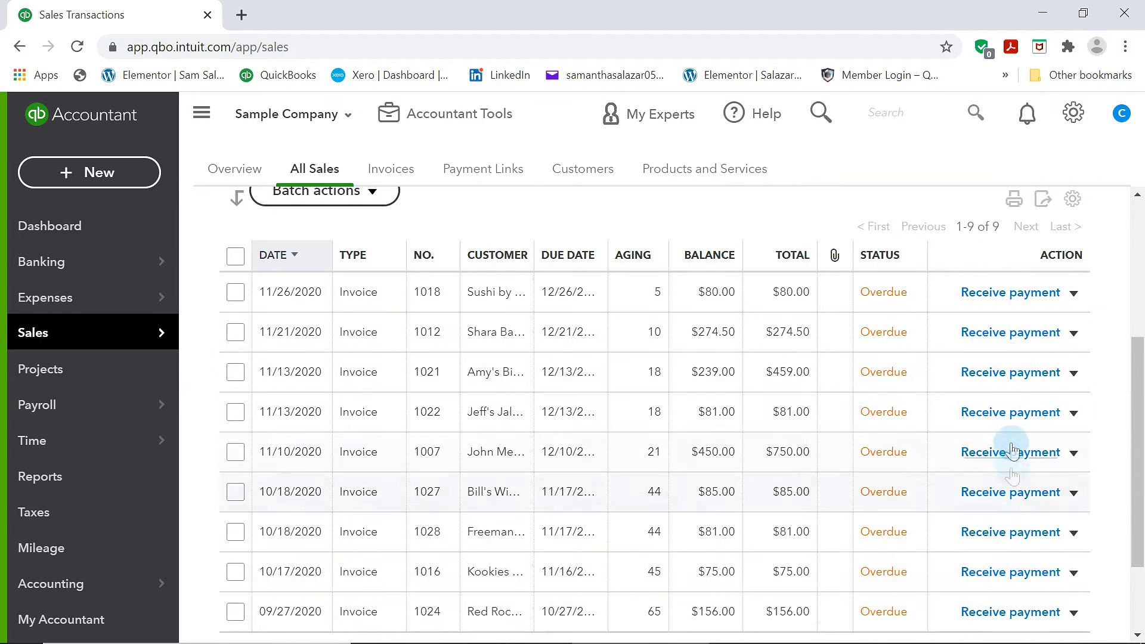
scroll(1012, 448, down, 2)
scroll(1009, 460, up, 1)
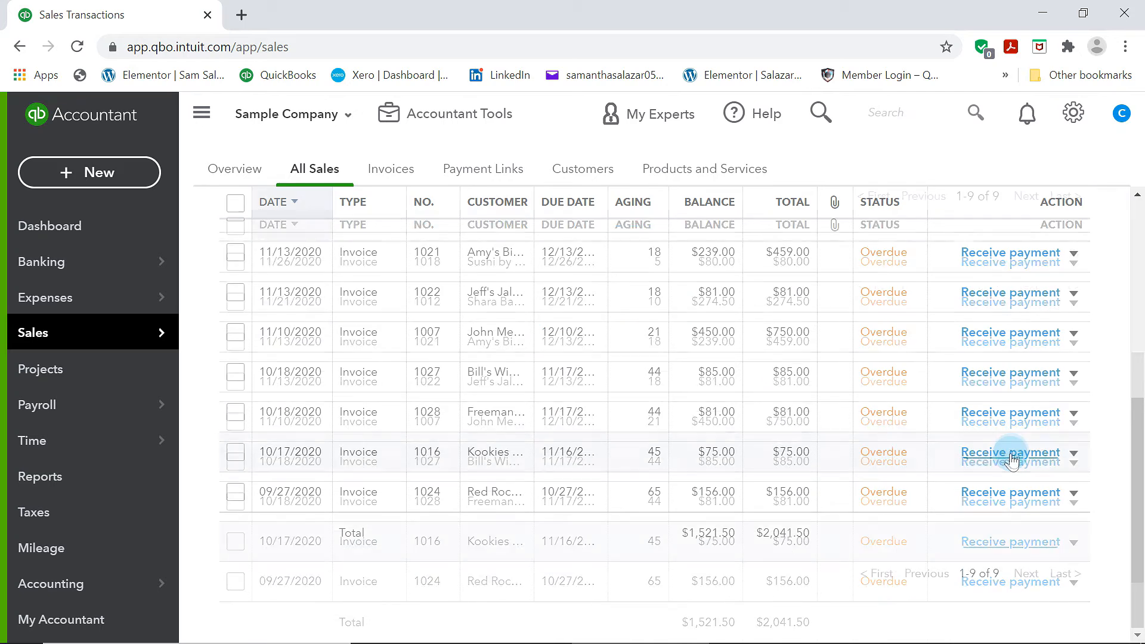
scroll(984, 429, up, 3)
scroll(950, 286, up, 3)
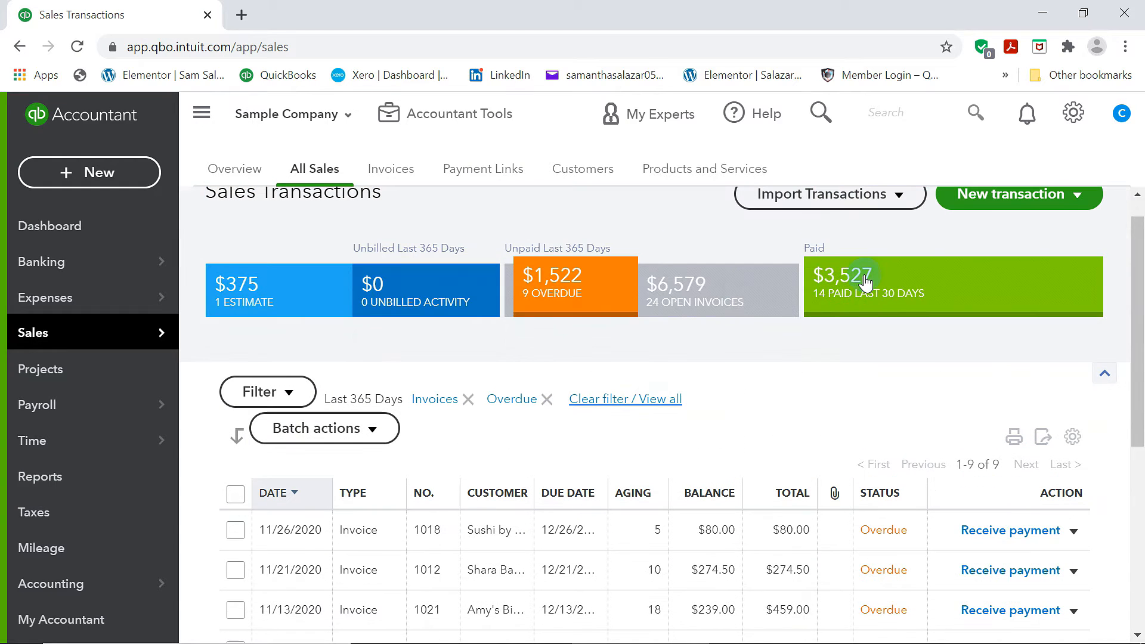
Switch between the open invoices, paid, estimate, unbilled, overdue and paid sales summary filters
click(728, 303)
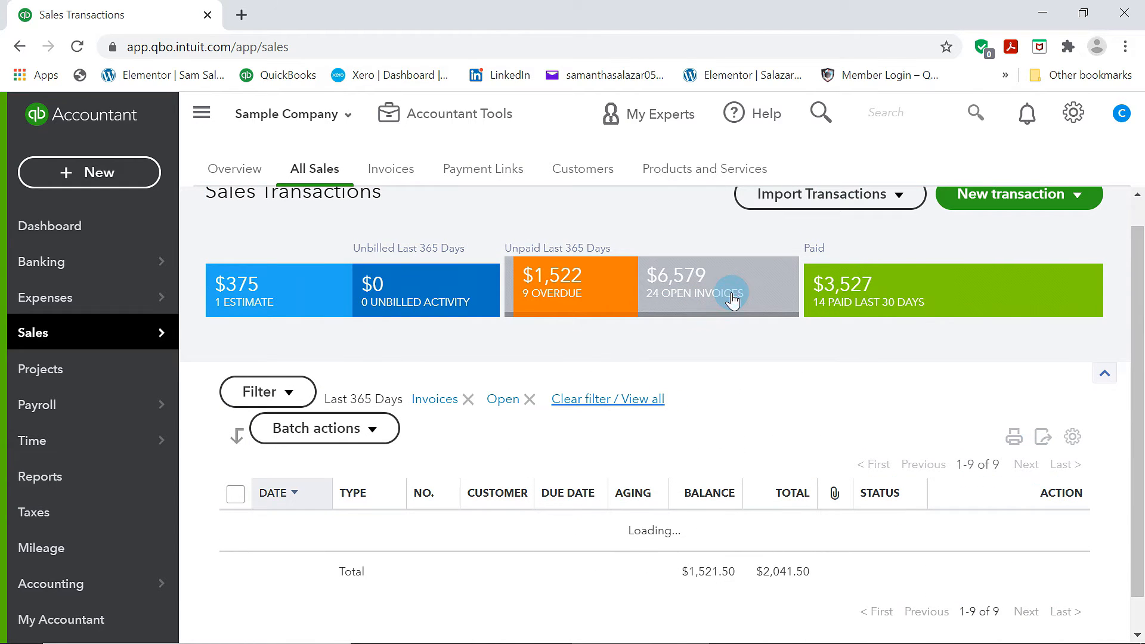
click(897, 304)
scroll(777, 412, up, 1)
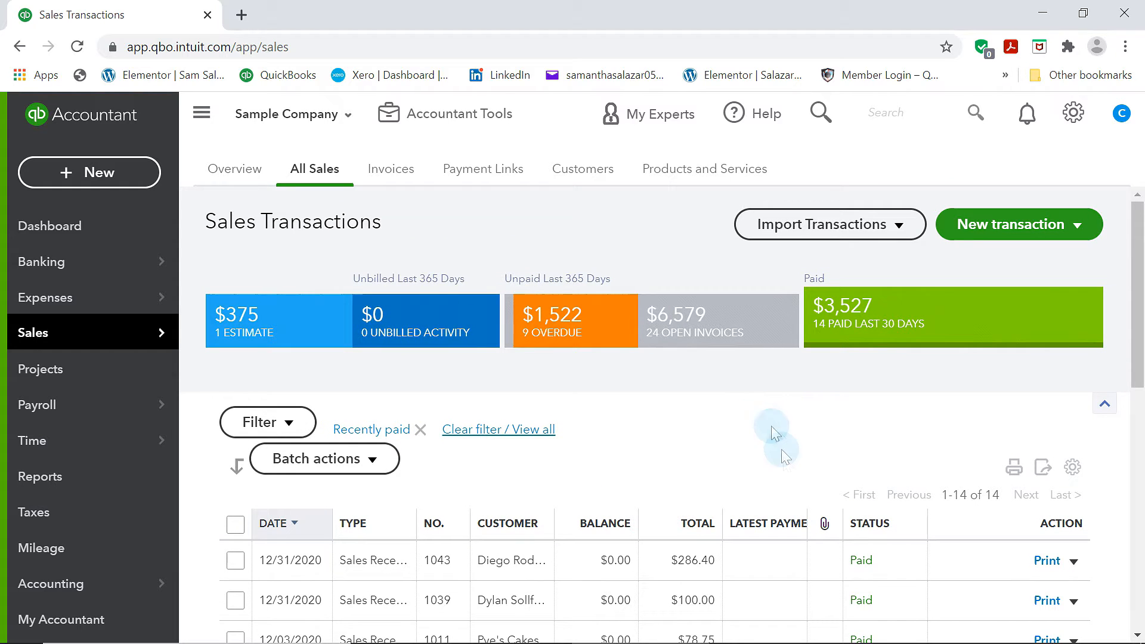
click(285, 349)
click(469, 329)
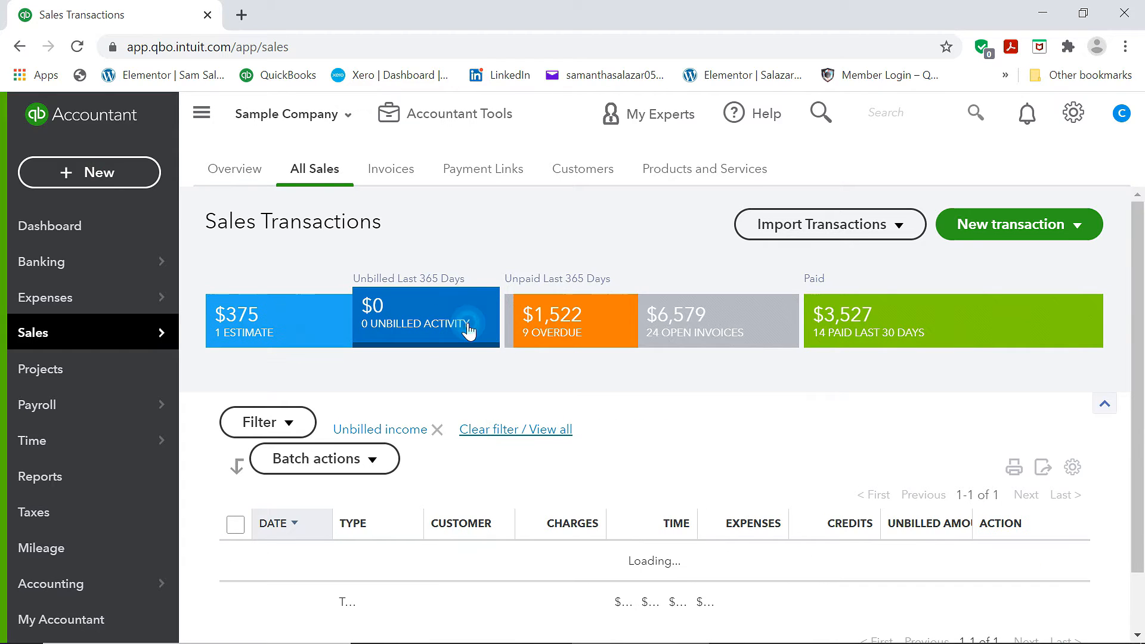
click(594, 337)
click(751, 325)
click(952, 336)
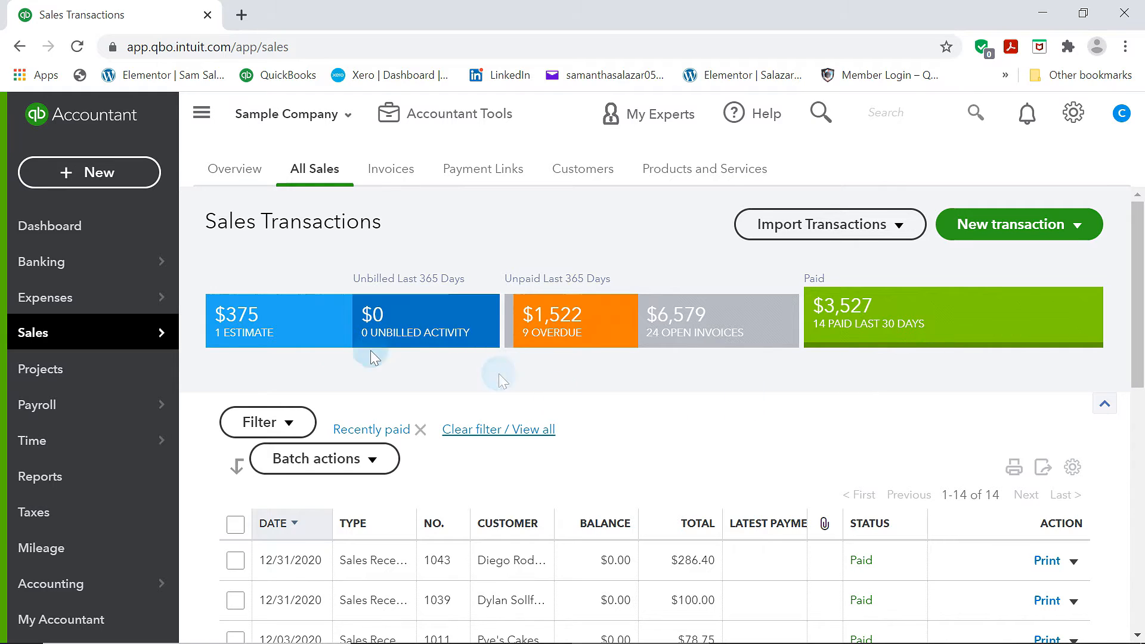
Open the Vendors list and scroll through the vendors
click(262, 345)
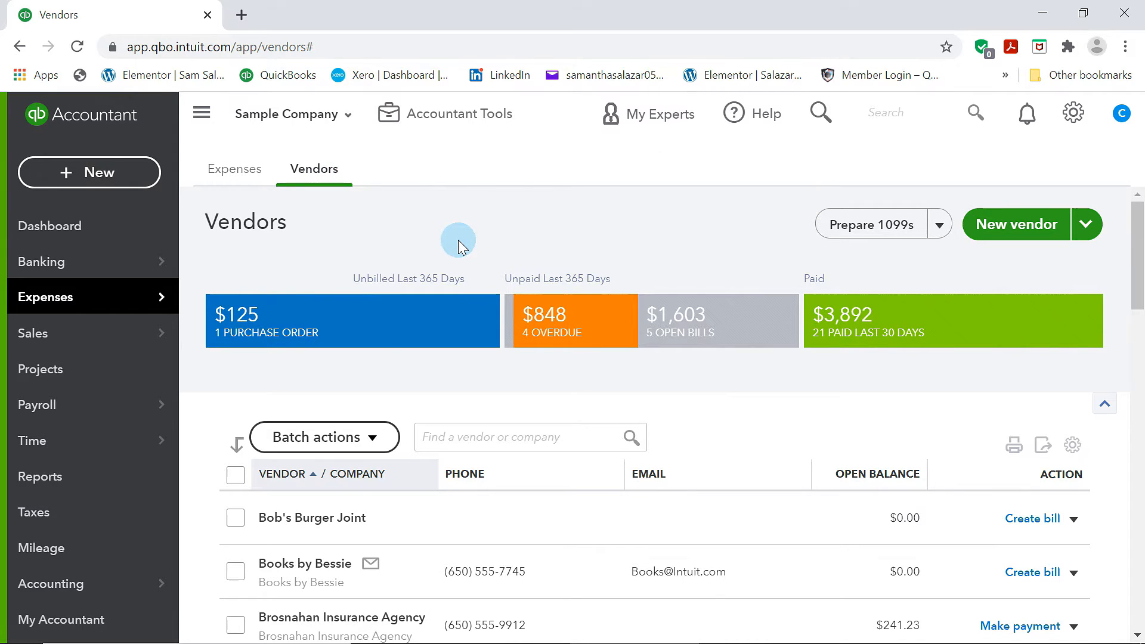
scroll(460, 241, down, 2)
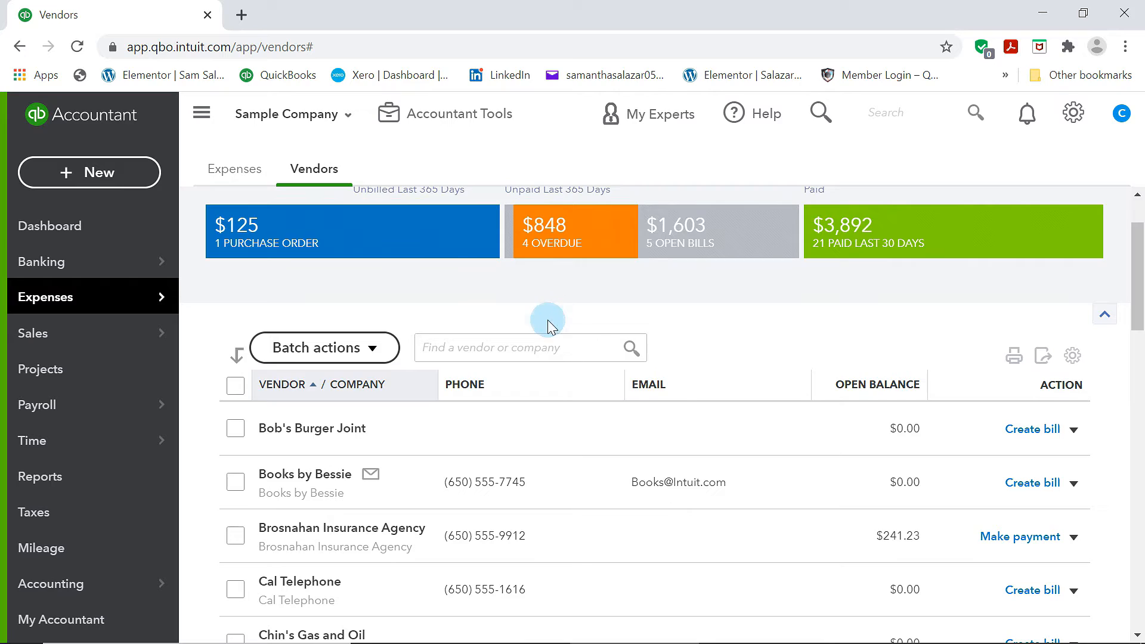
scroll(549, 325, down, 9)
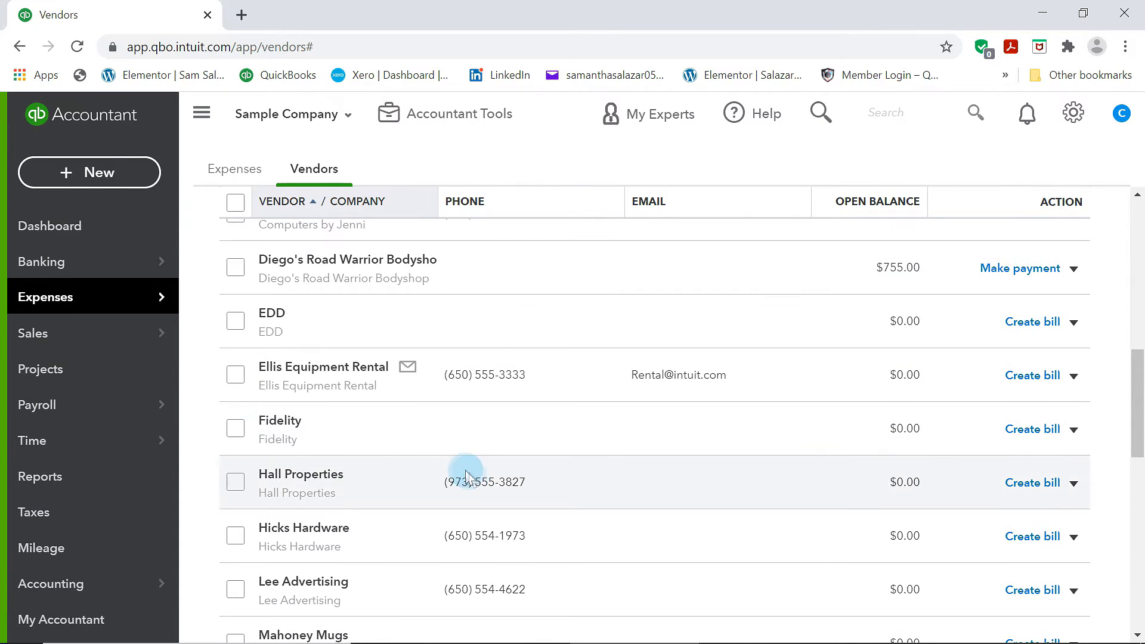
scroll(467, 476, up, 10)
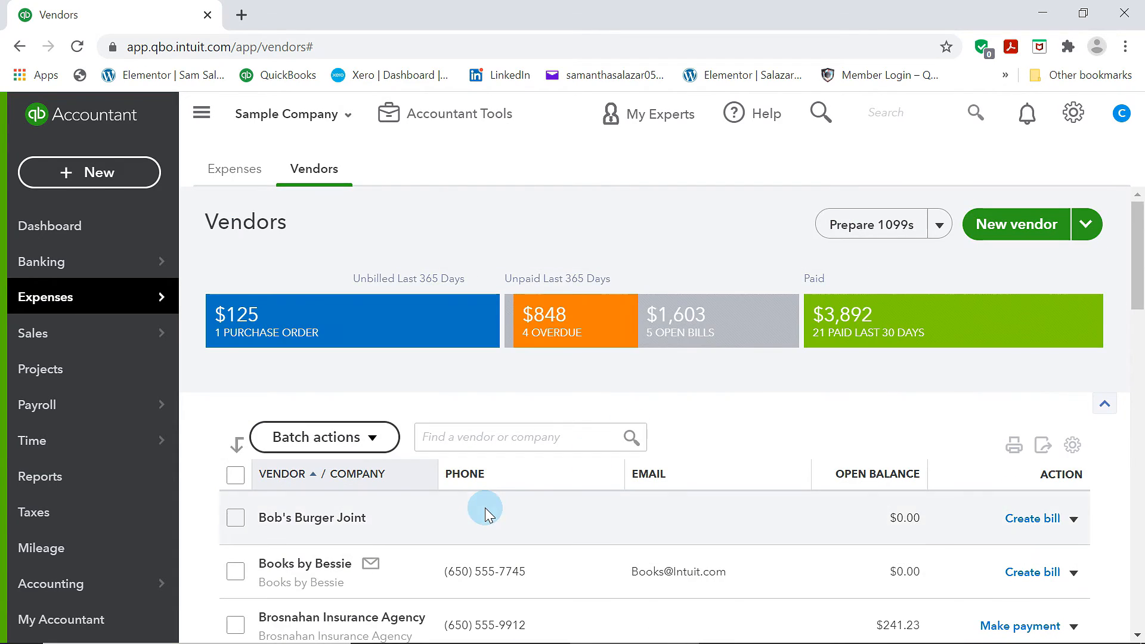
scroll(486, 511, down, 20)
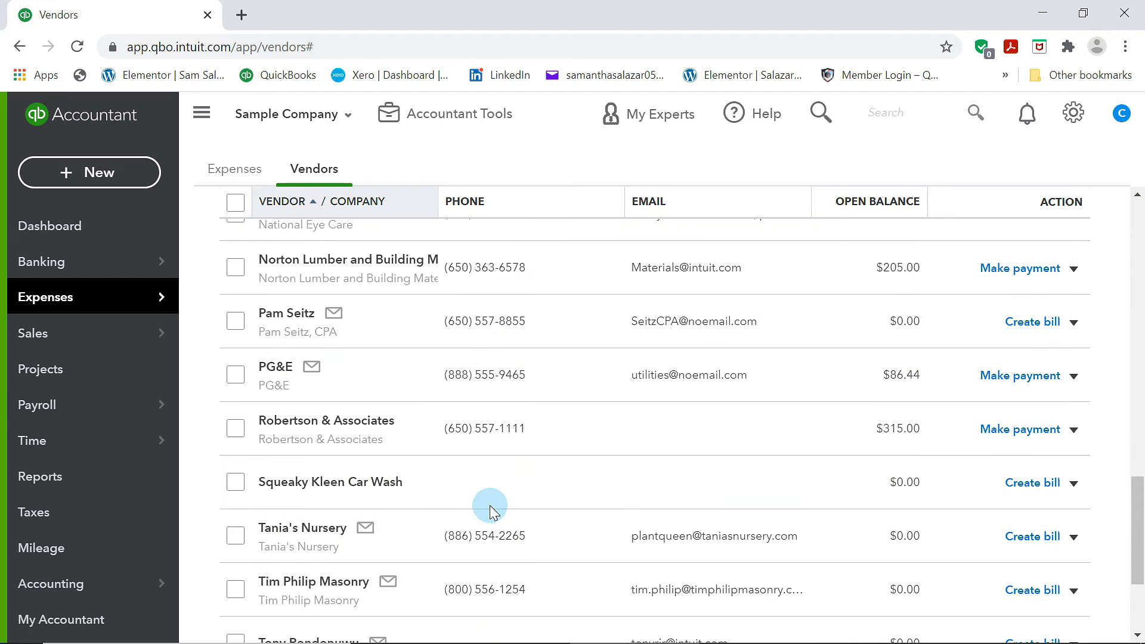
scroll(513, 508, up, 20)
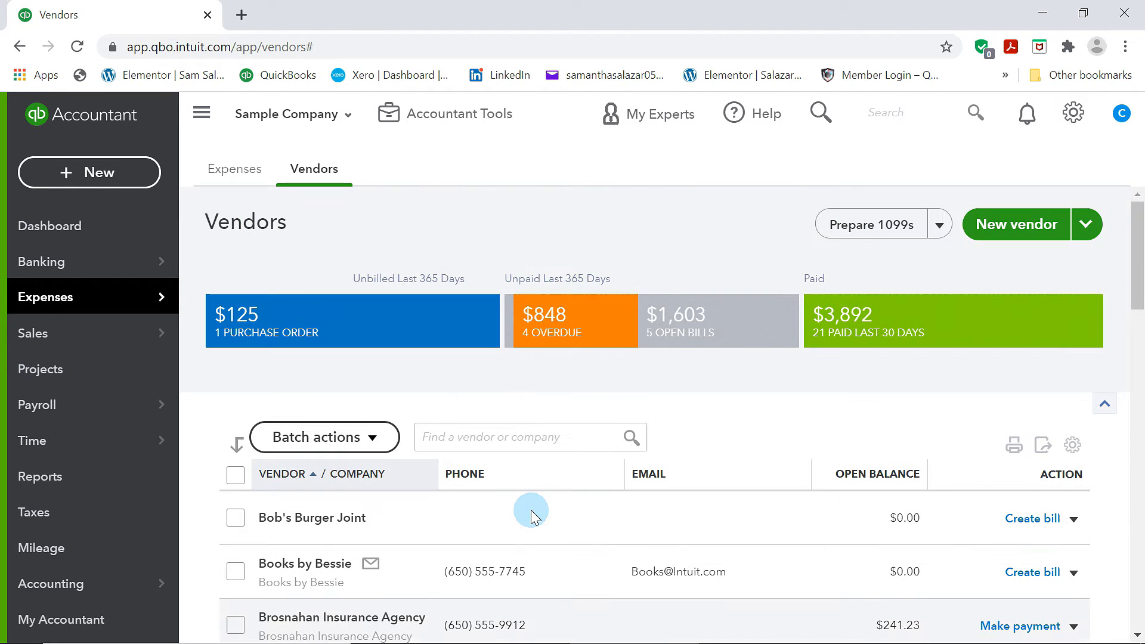
Open the new vendor form, review its fields and close it without adding a vendor
click(1024, 230)
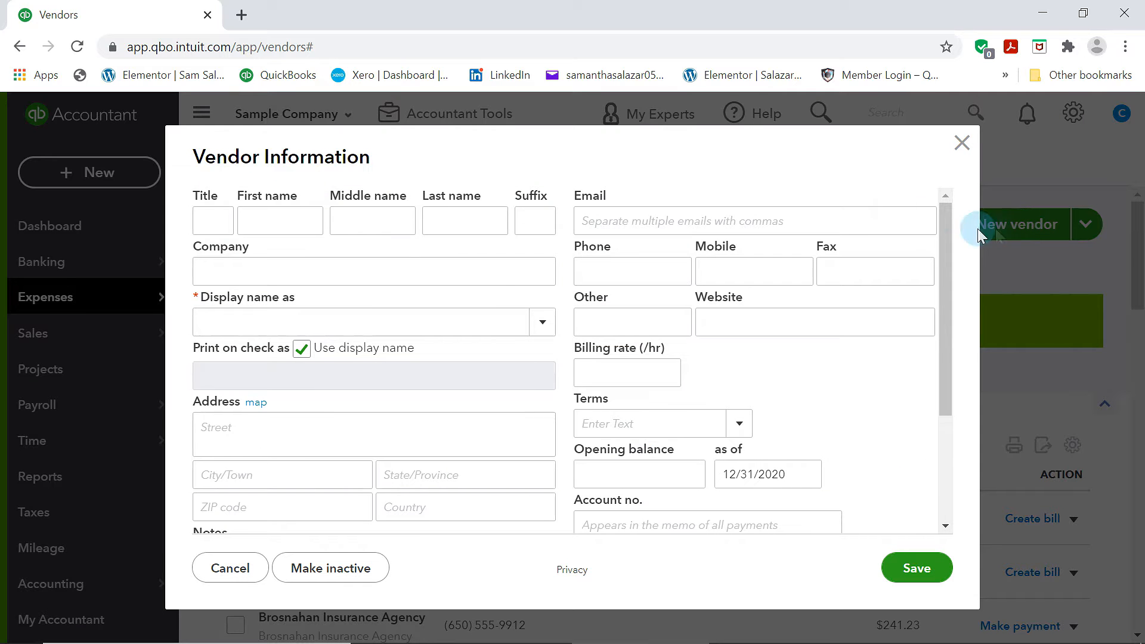
scroll(274, 360, down, 3)
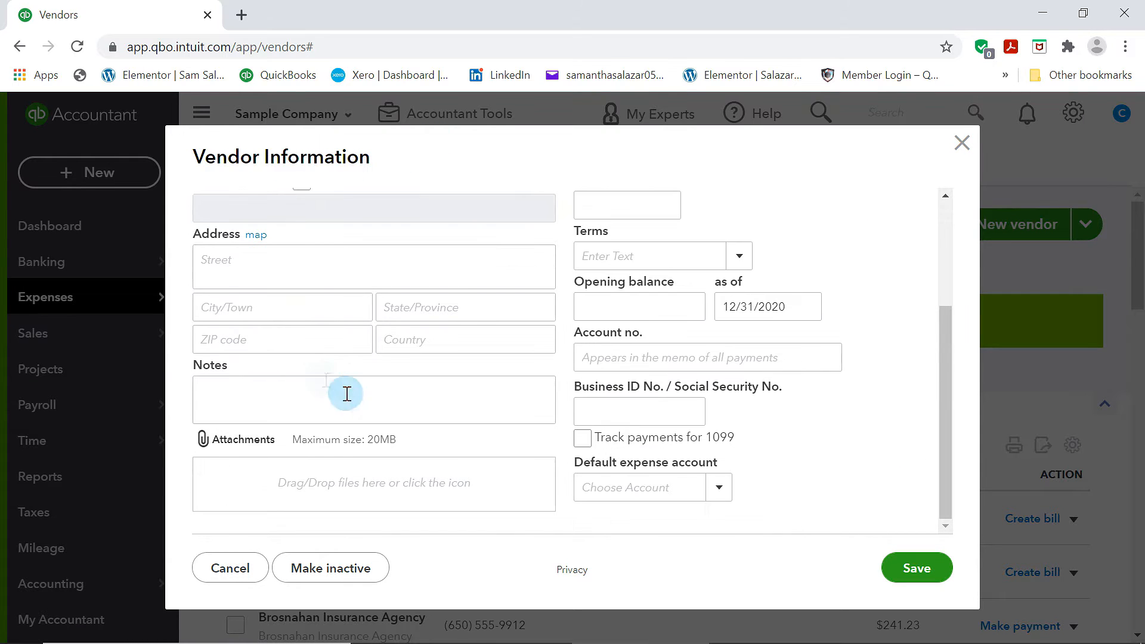
scroll(473, 401, up, 3)
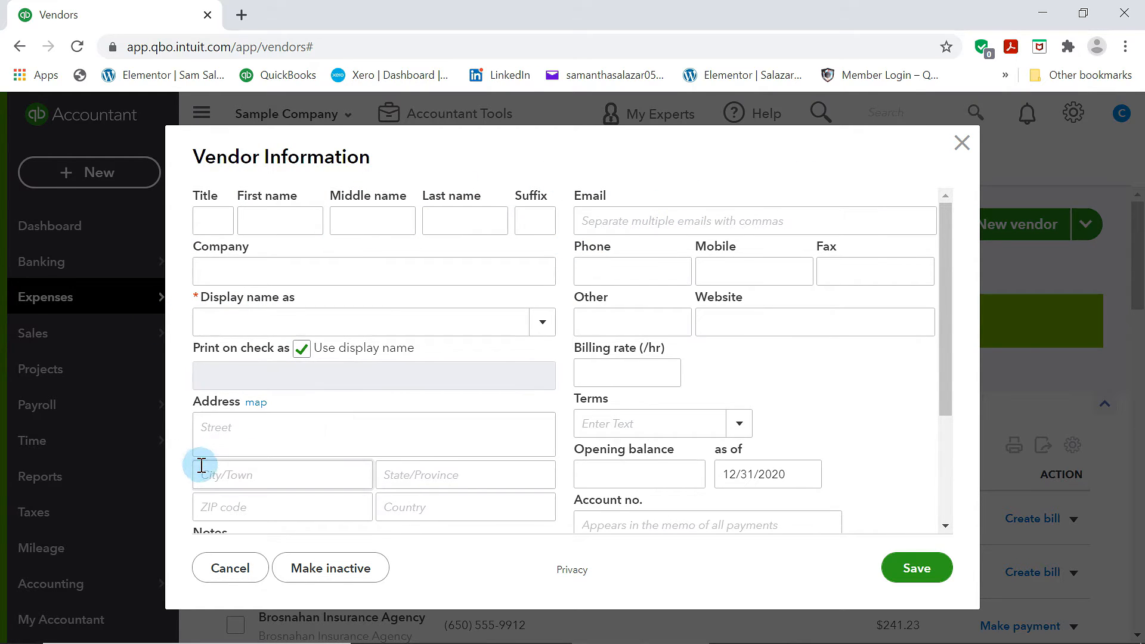
scroll(439, 481, down, 3)
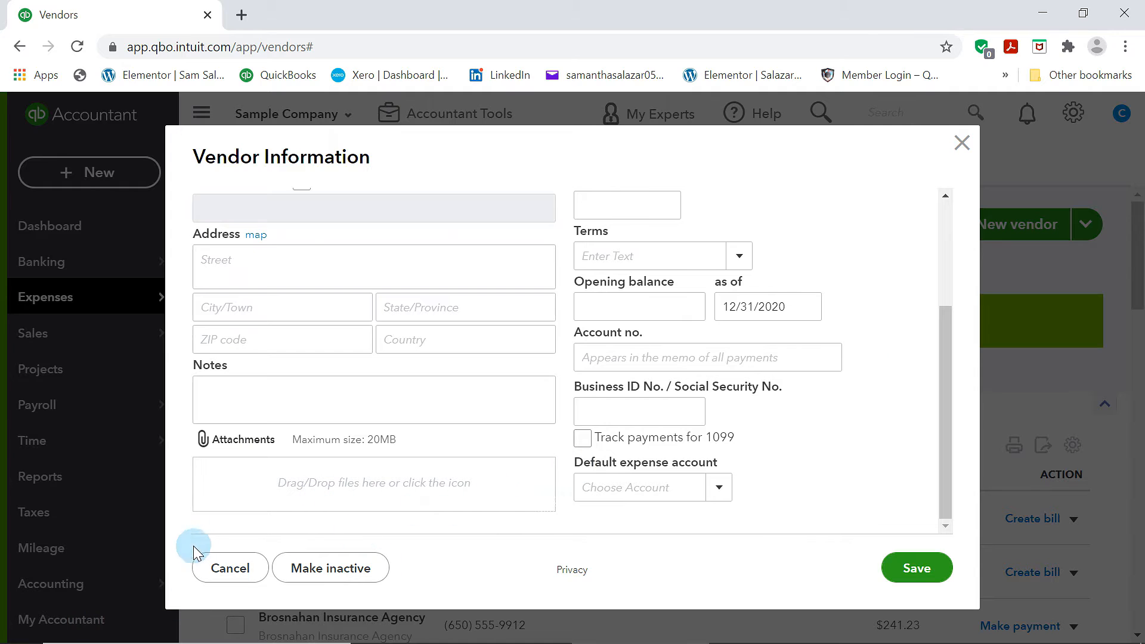
click(912, 567)
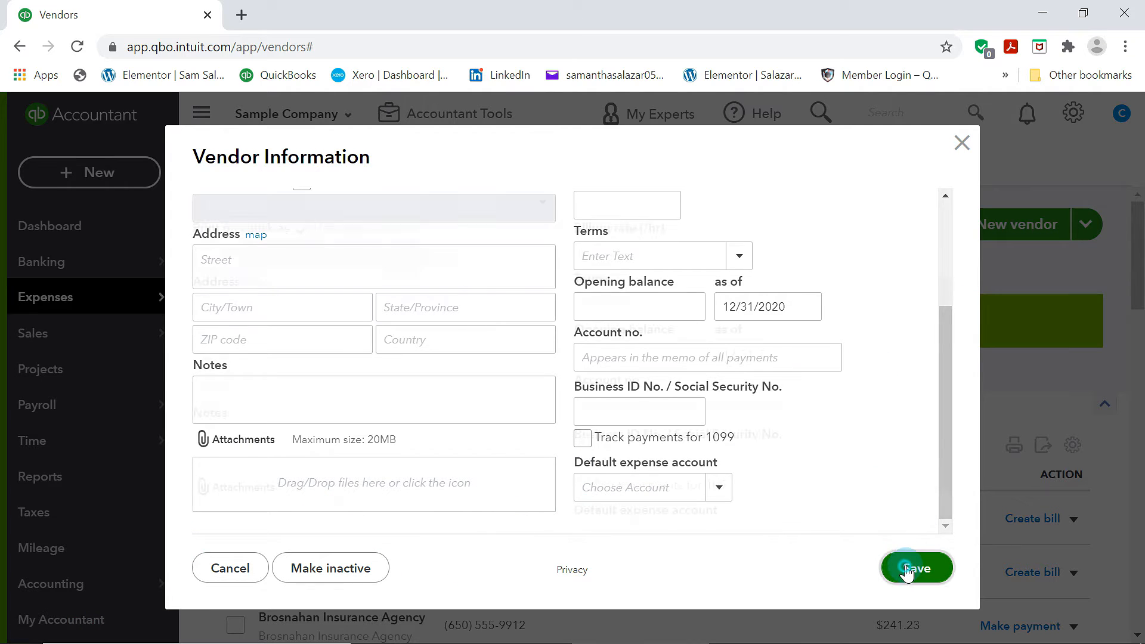
click(954, 151)
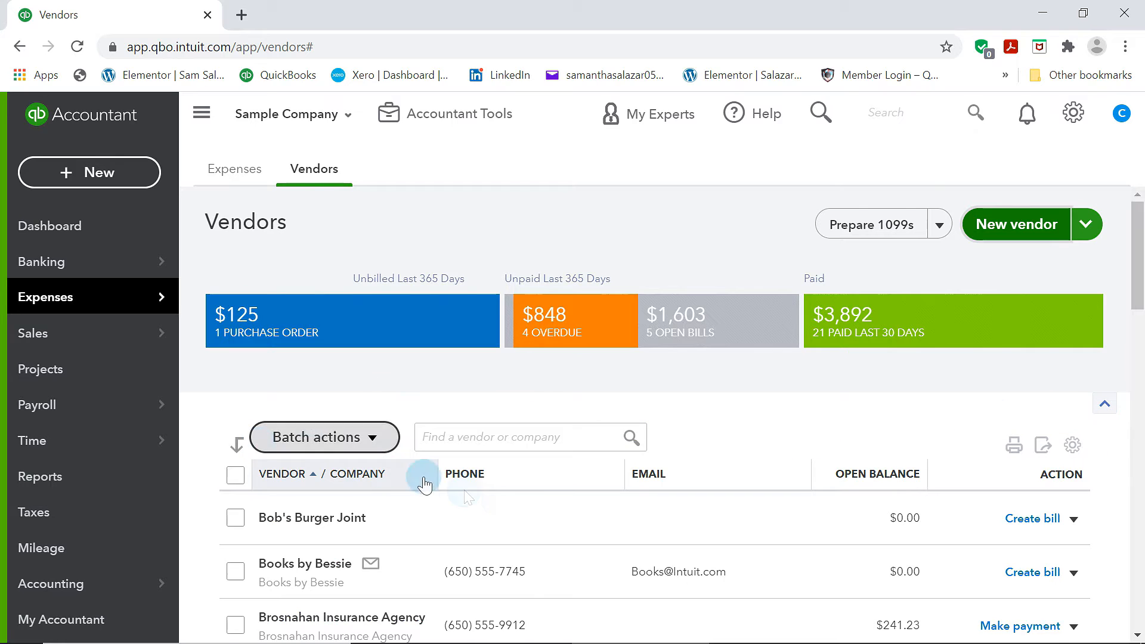
Open the Expense Transactions list and scroll through it
scroll(511, 504, down, 10)
scroll(516, 510, up, 10)
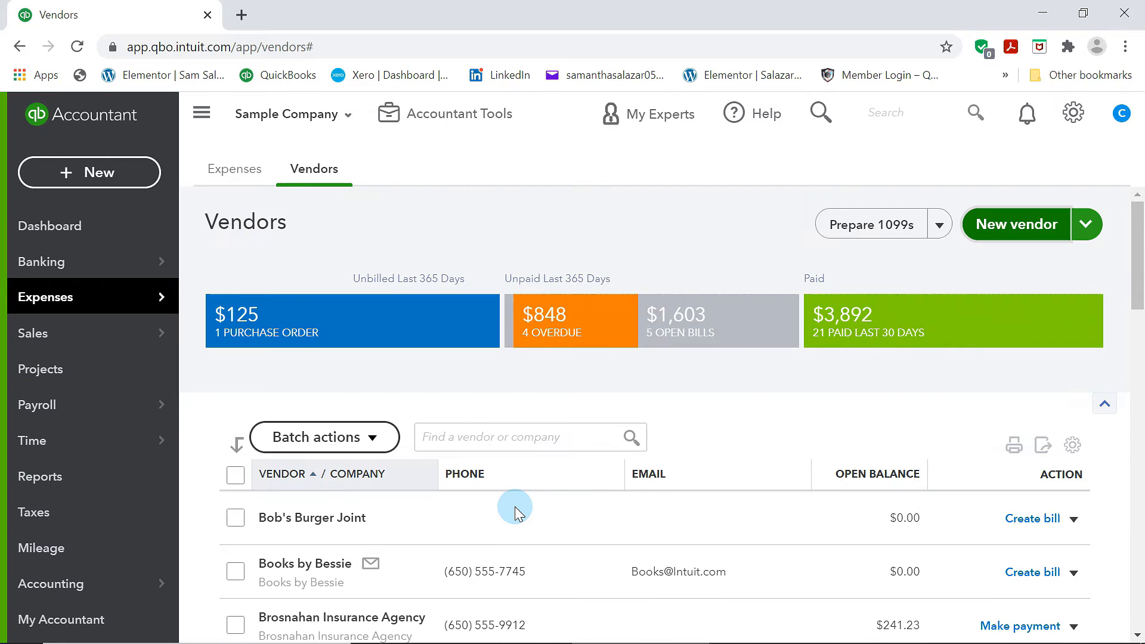
click(239, 172)
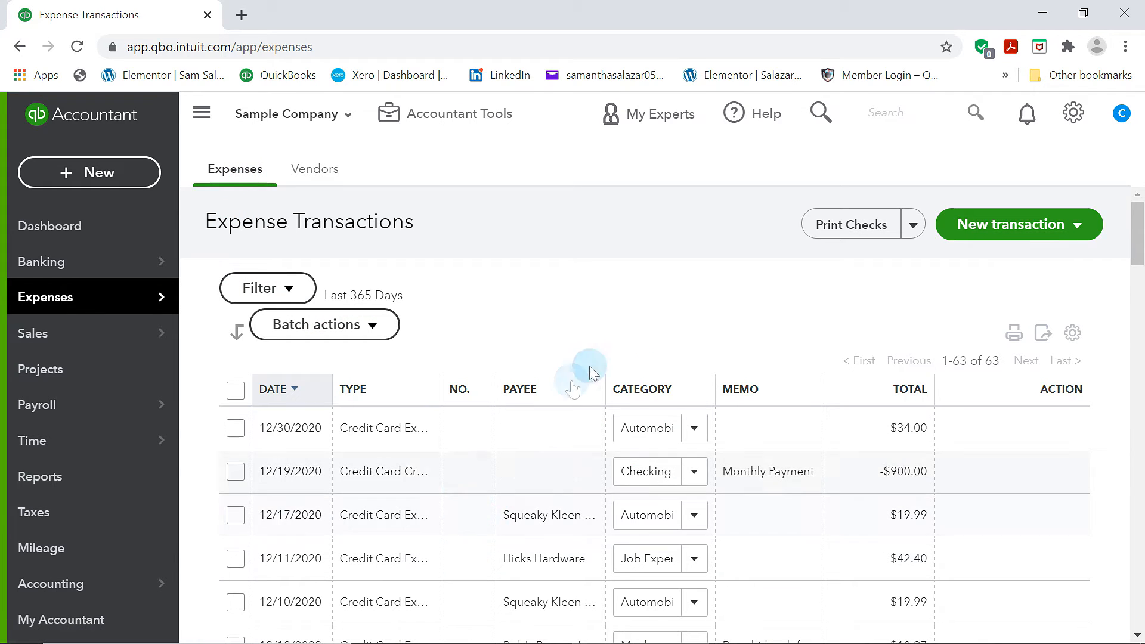
scroll(626, 453, down, 10)
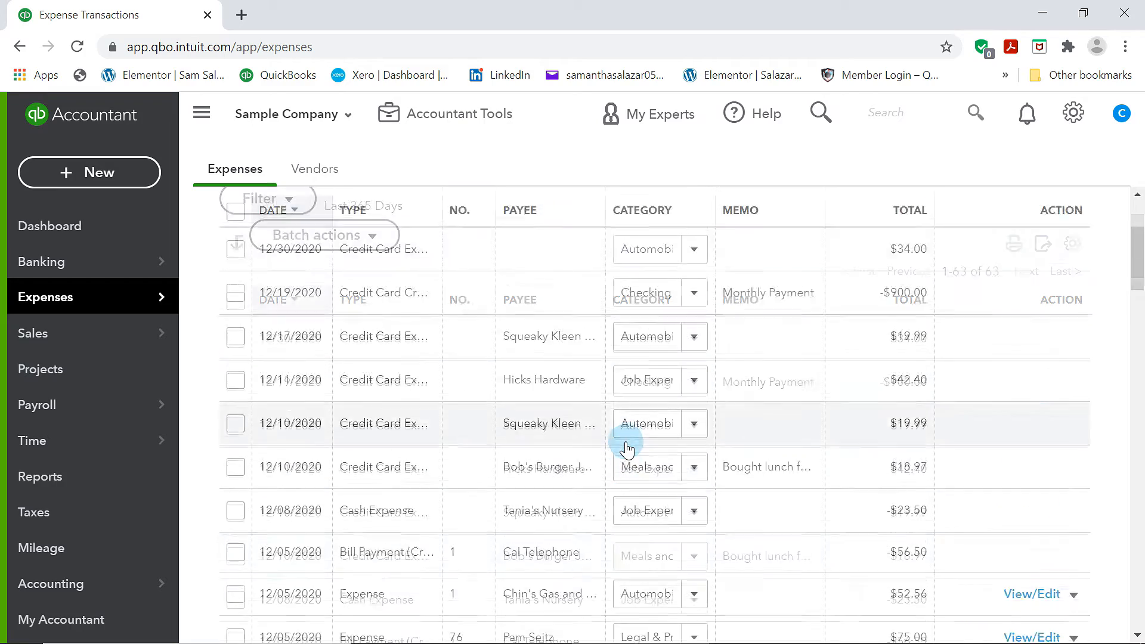
scroll(625, 442, up, 10)
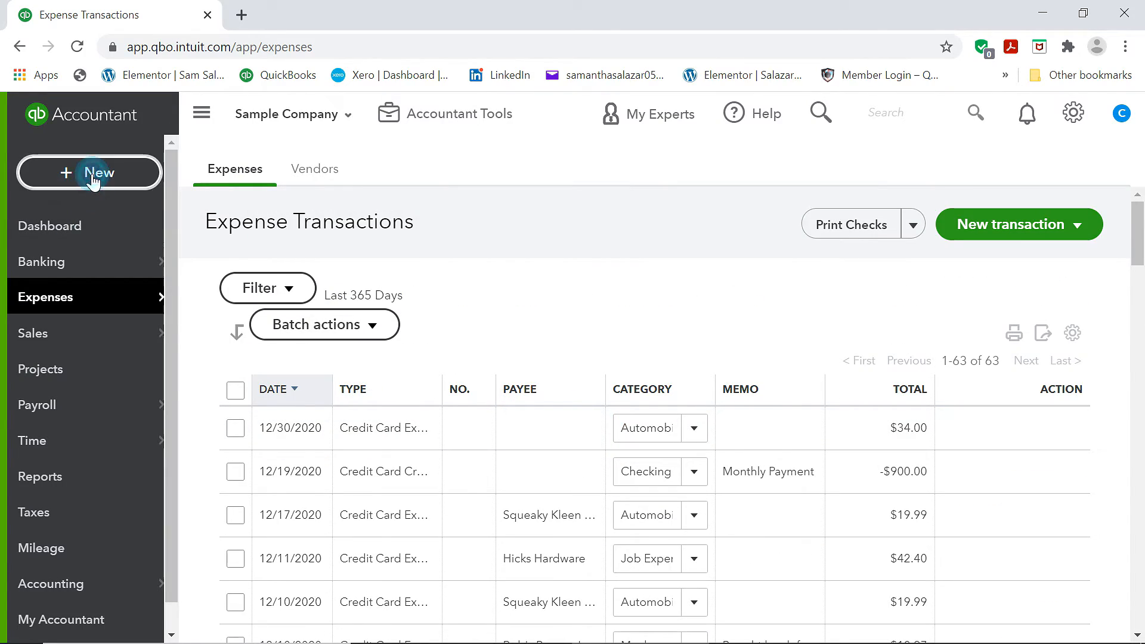
Start a new bill and choose Computers by Jenni as the vendor
click(93, 190)
click(265, 344)
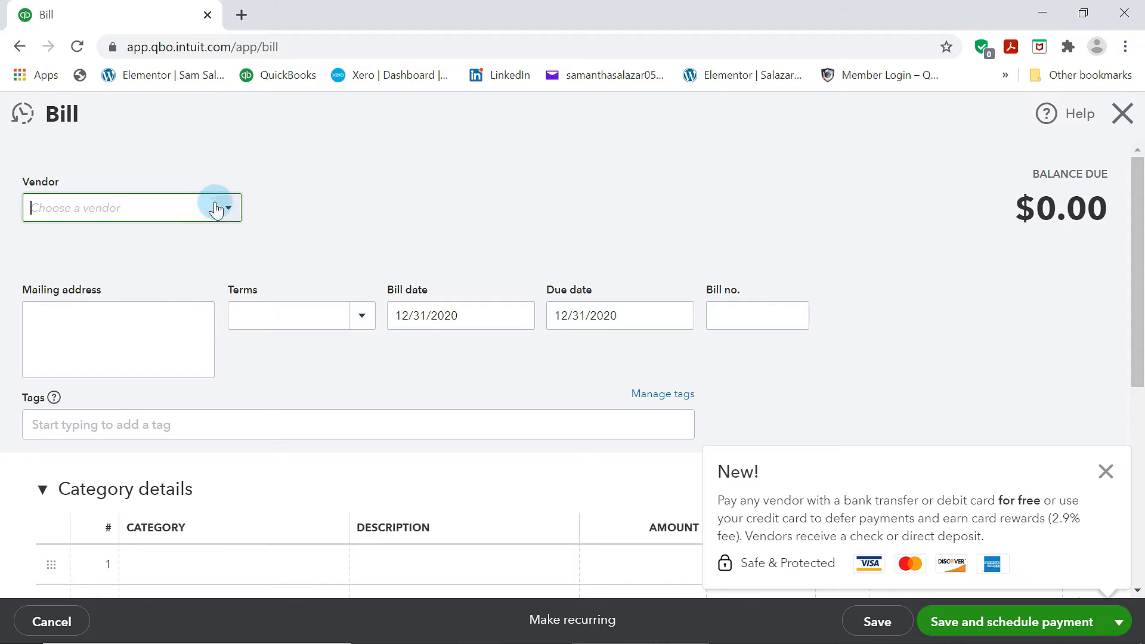
click(227, 209)
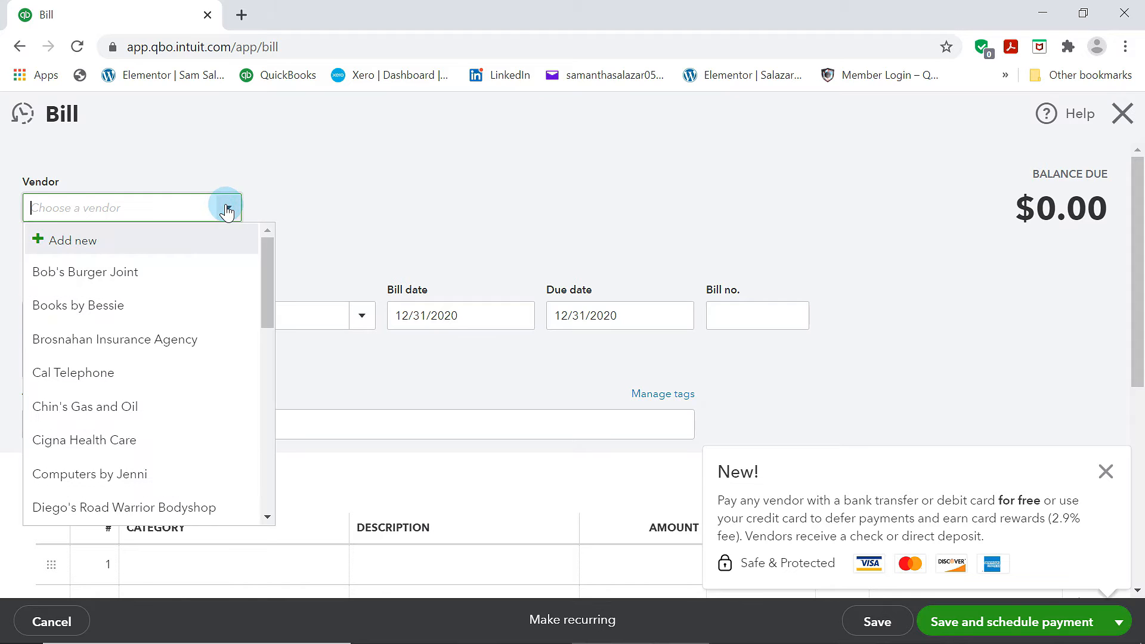
click(89, 474)
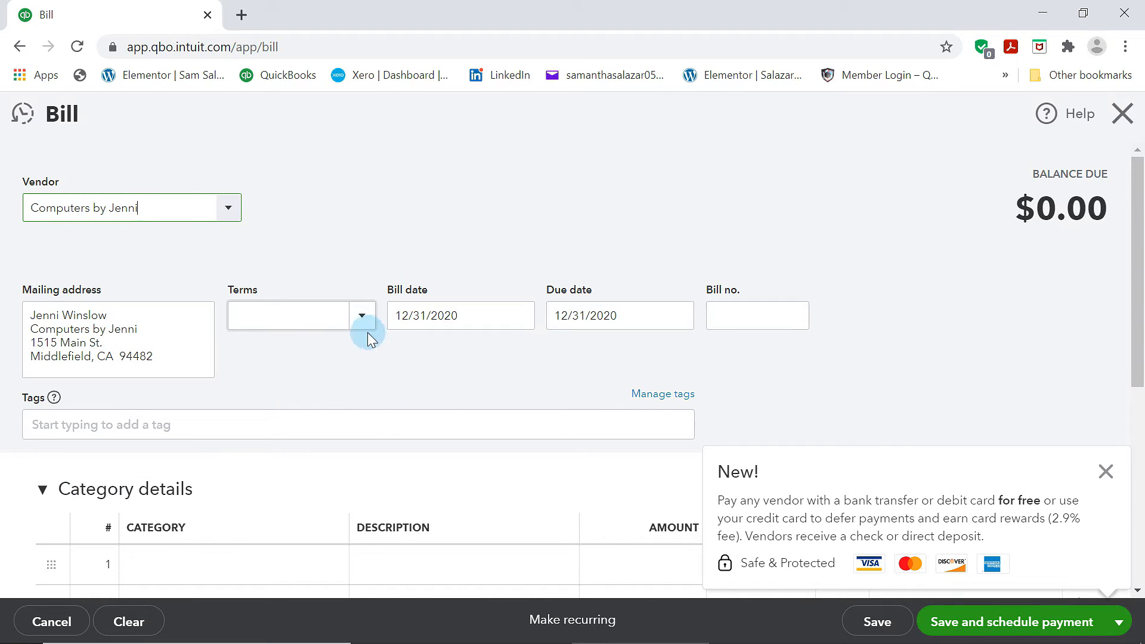
Set the bill's terms to Net 15
click(362, 316)
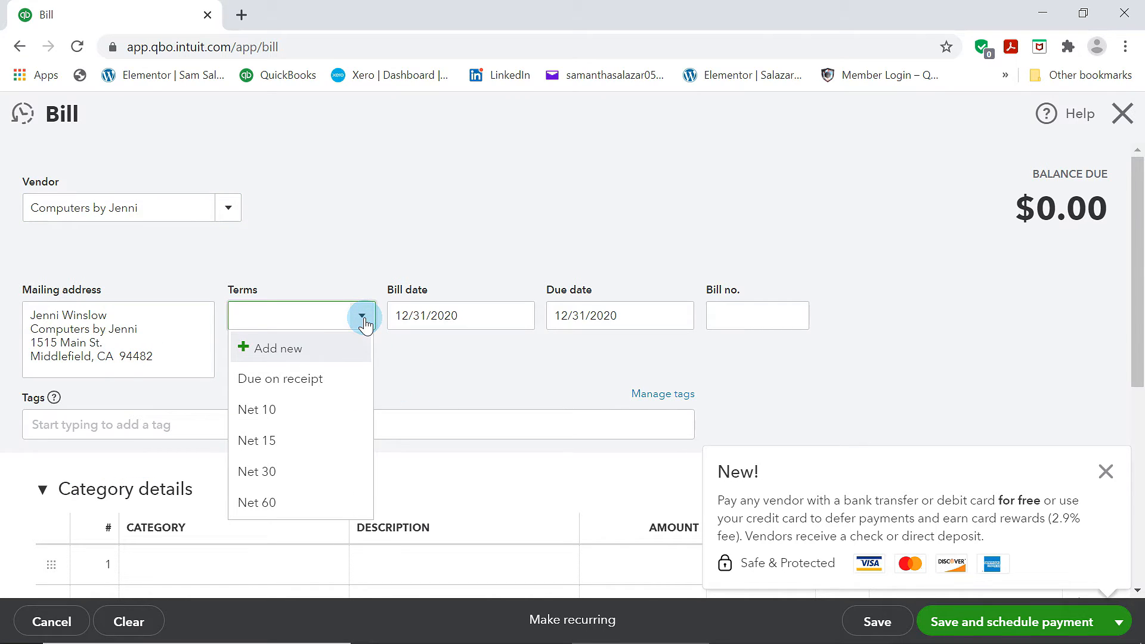
click(259, 411)
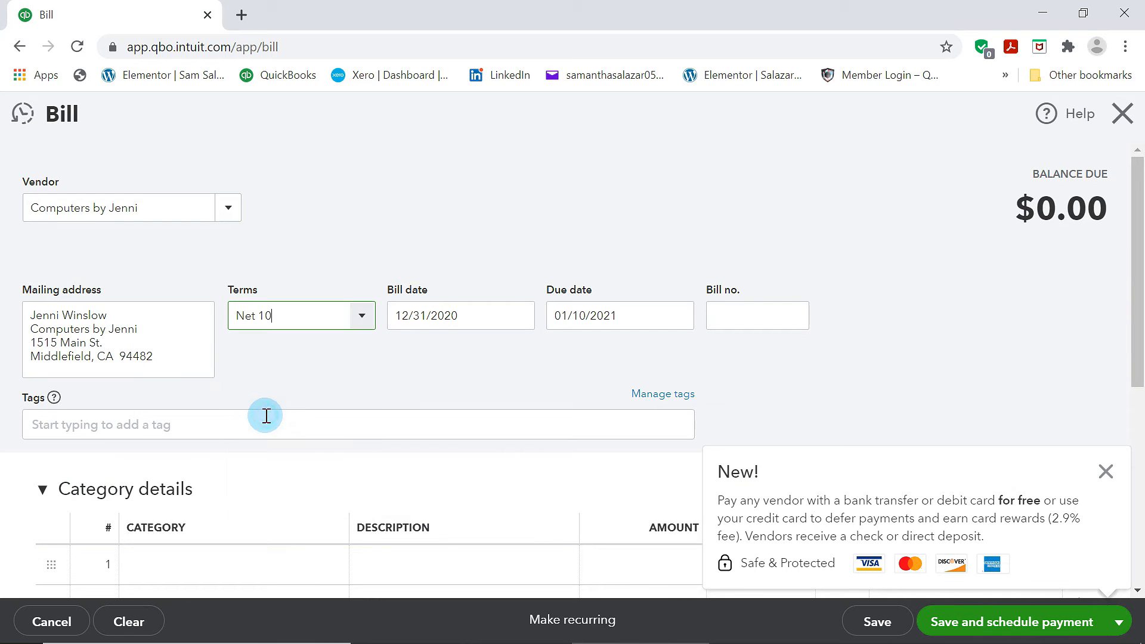
click(362, 315)
click(249, 438)
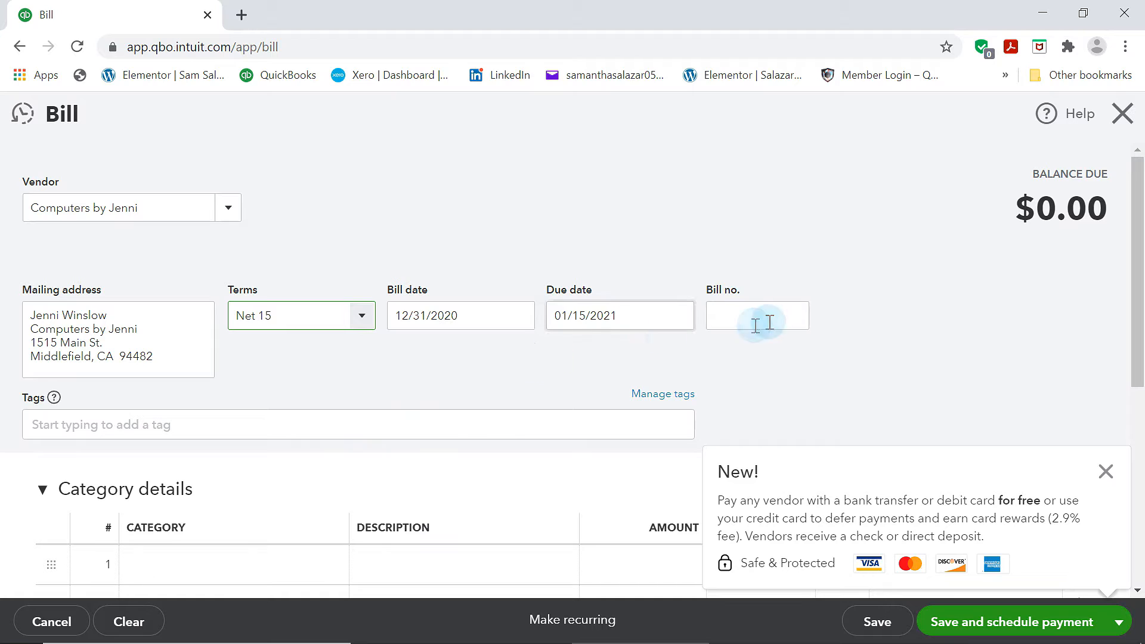
Enter 102 as the bill number
click(795, 322)
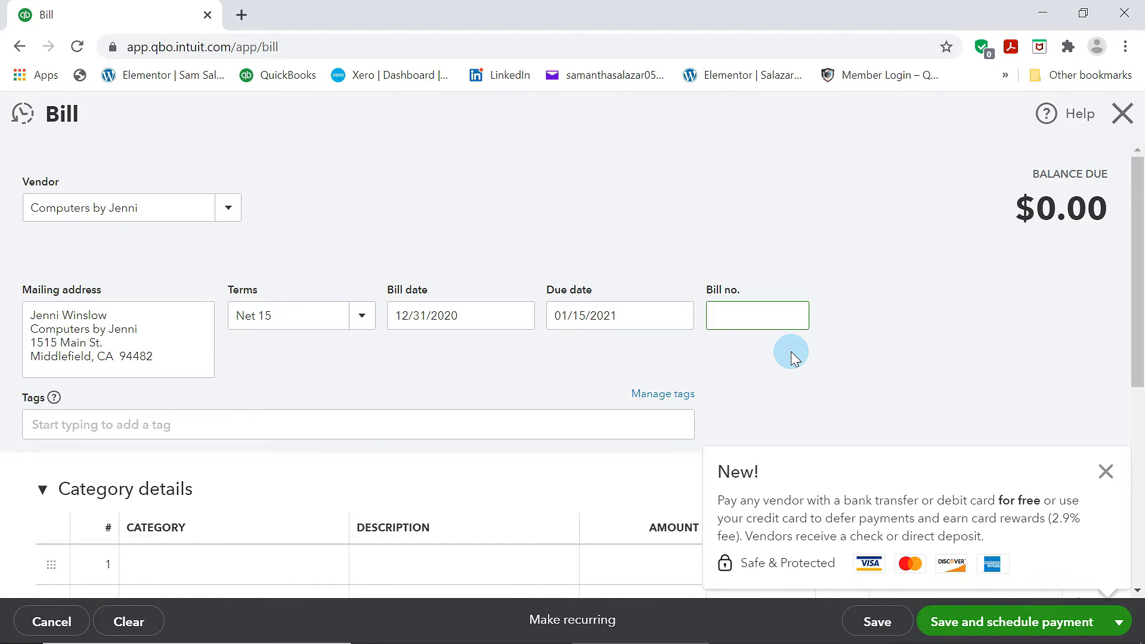
text(102)
click(835, 325)
Set the first category line to Maintenance and Repair:Computer Repairs
scroll(685, 368, down, 5)
click(299, 212)
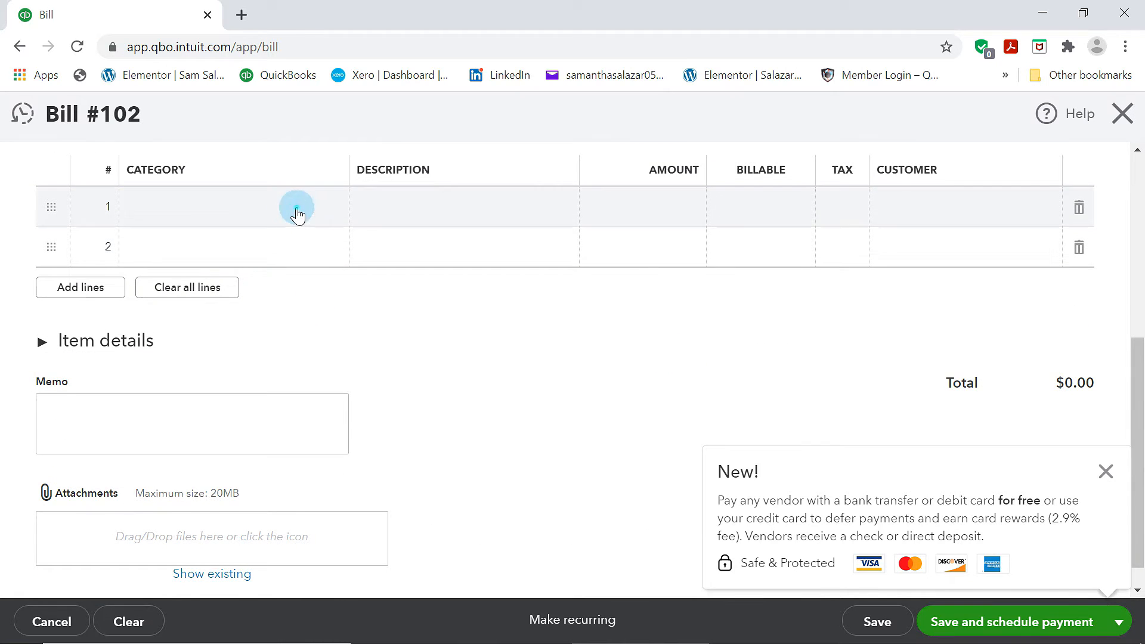
text(c)
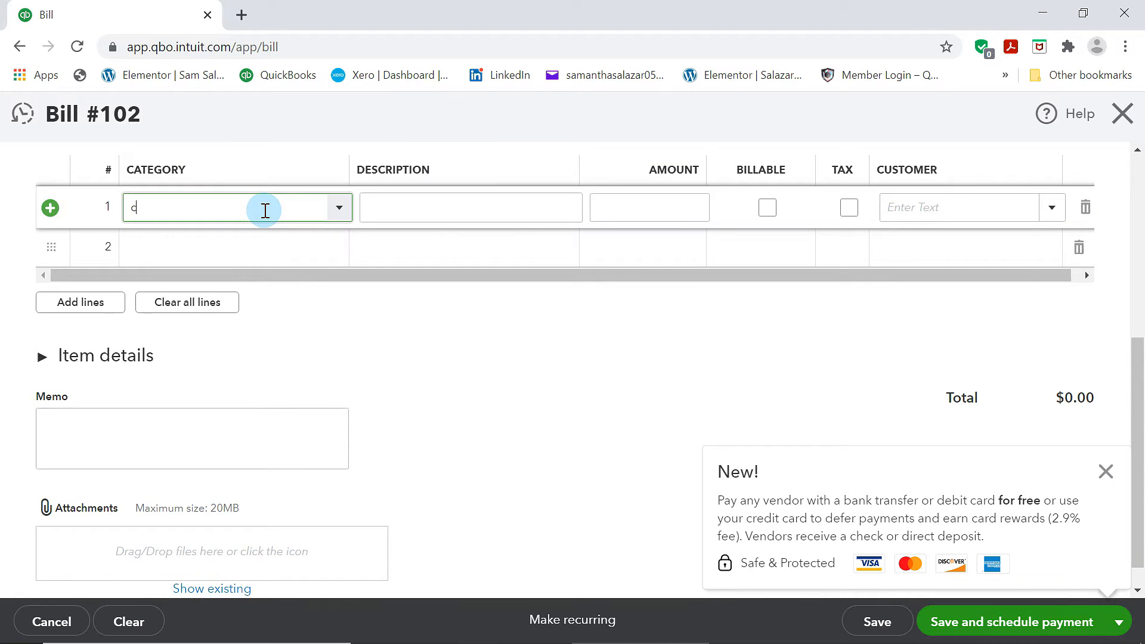
text(ommissions & fees)
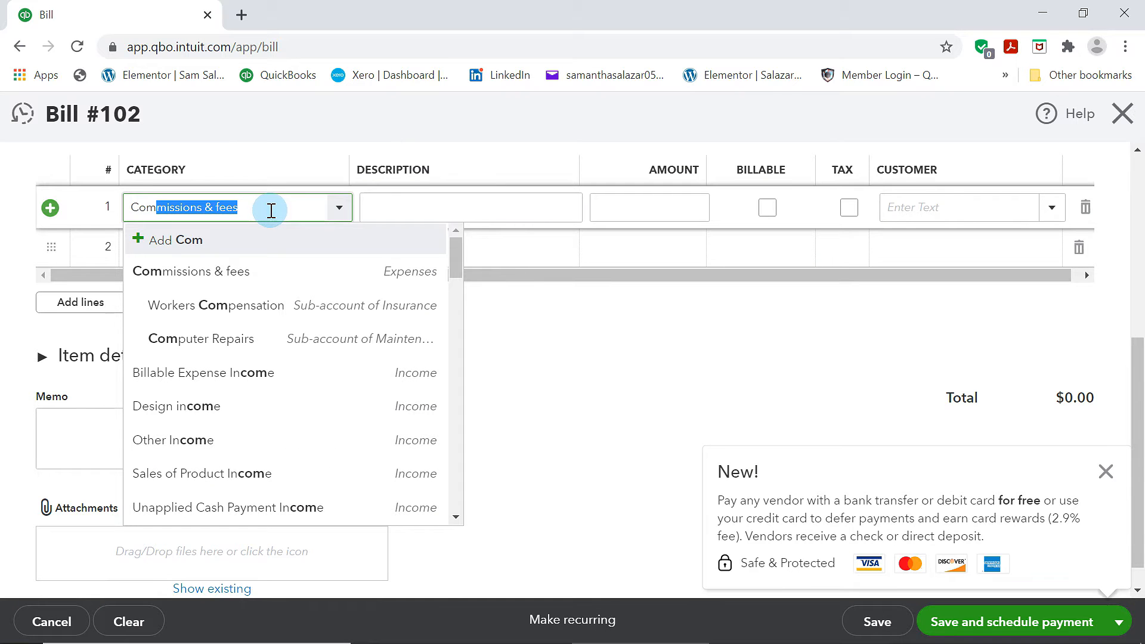
click(266, 340)
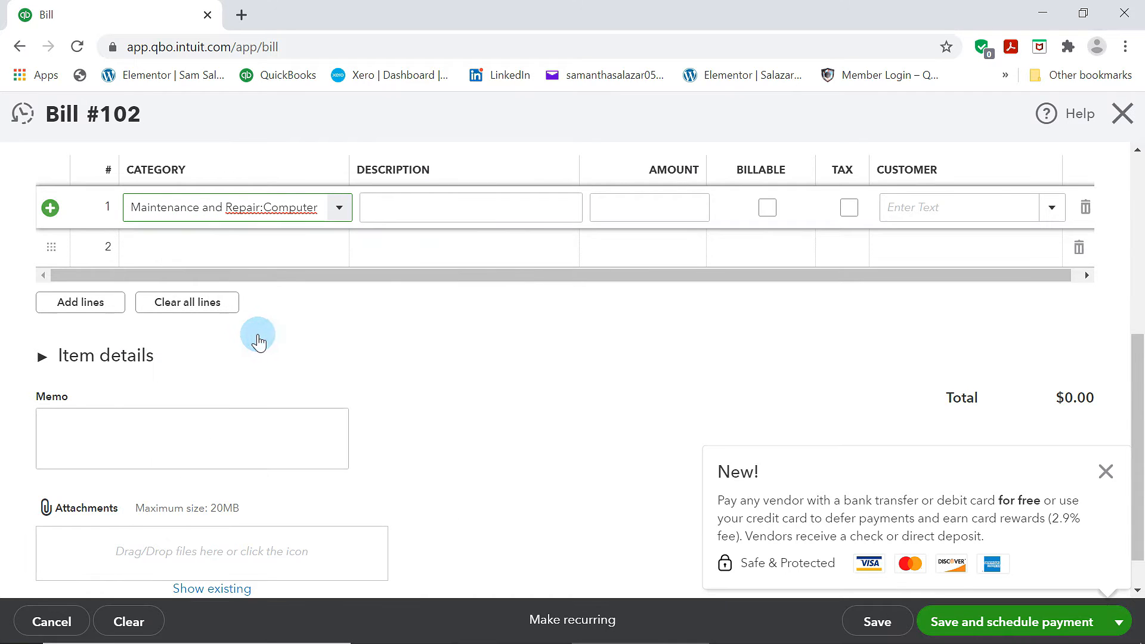
Set the second category line to the Mac Airbook fixed asset account
click(289, 251)
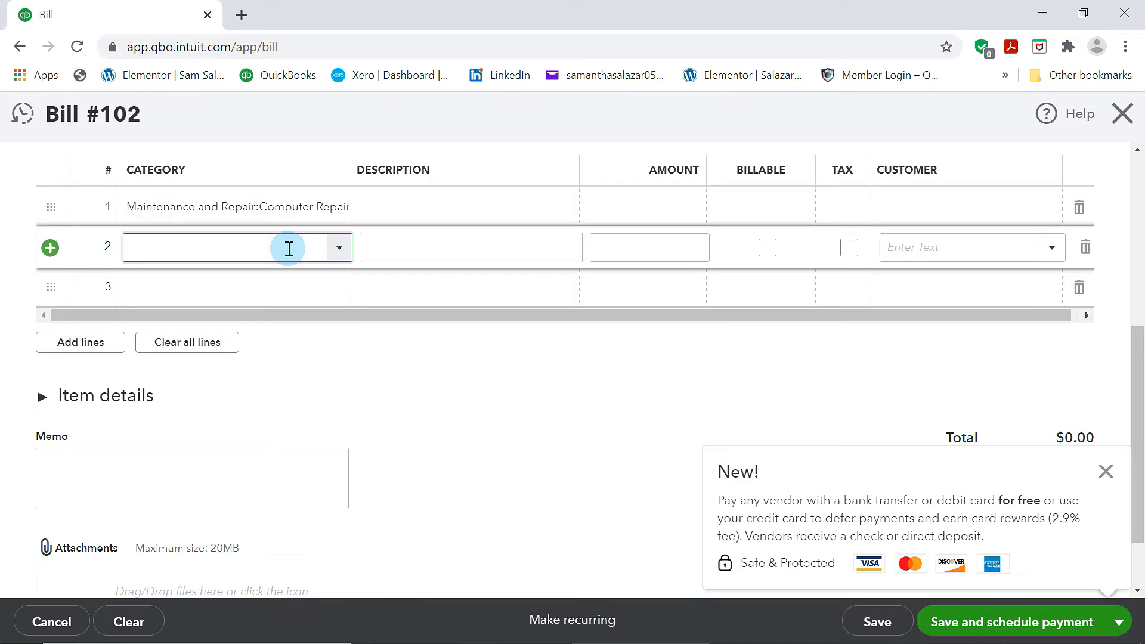
text(mac)
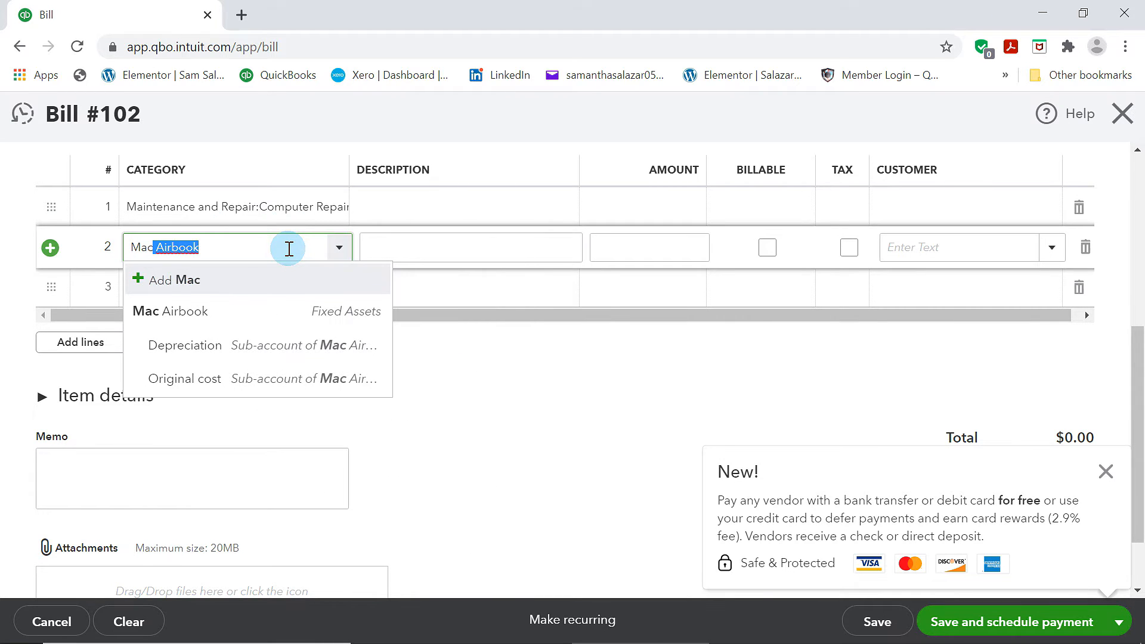
click(205, 310)
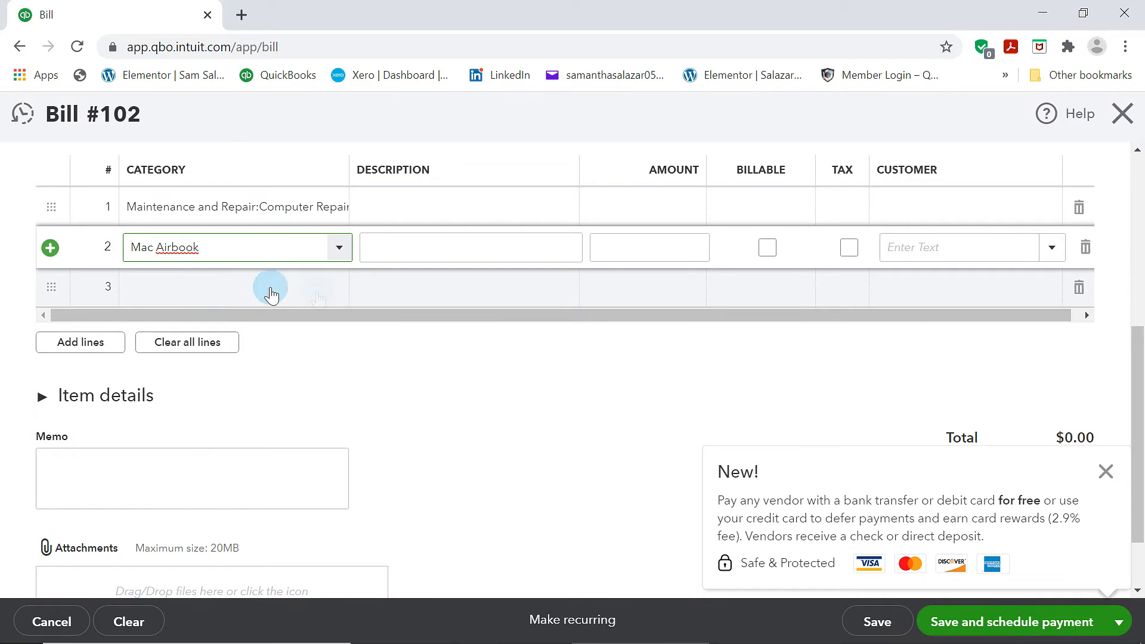
Enter 1500 as the amount on the Mac Airbook line
scroll(329, 298, up, 3)
scroll(329, 298, down, 2)
click(692, 345)
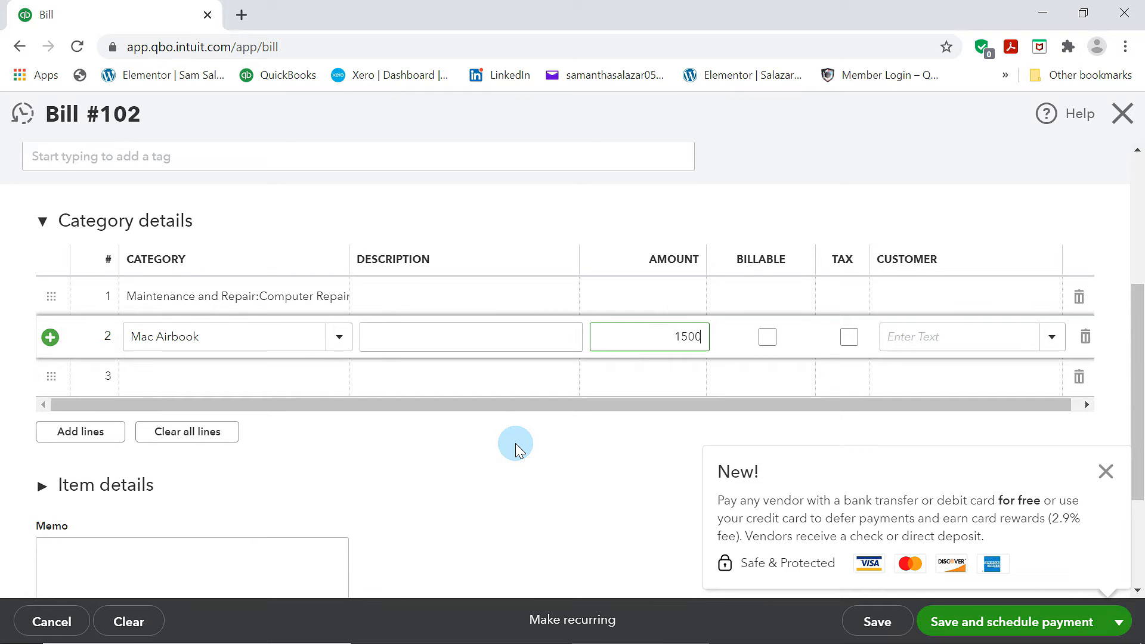
Enter 100 as the amount on the Computer Repairs line
click(679, 290)
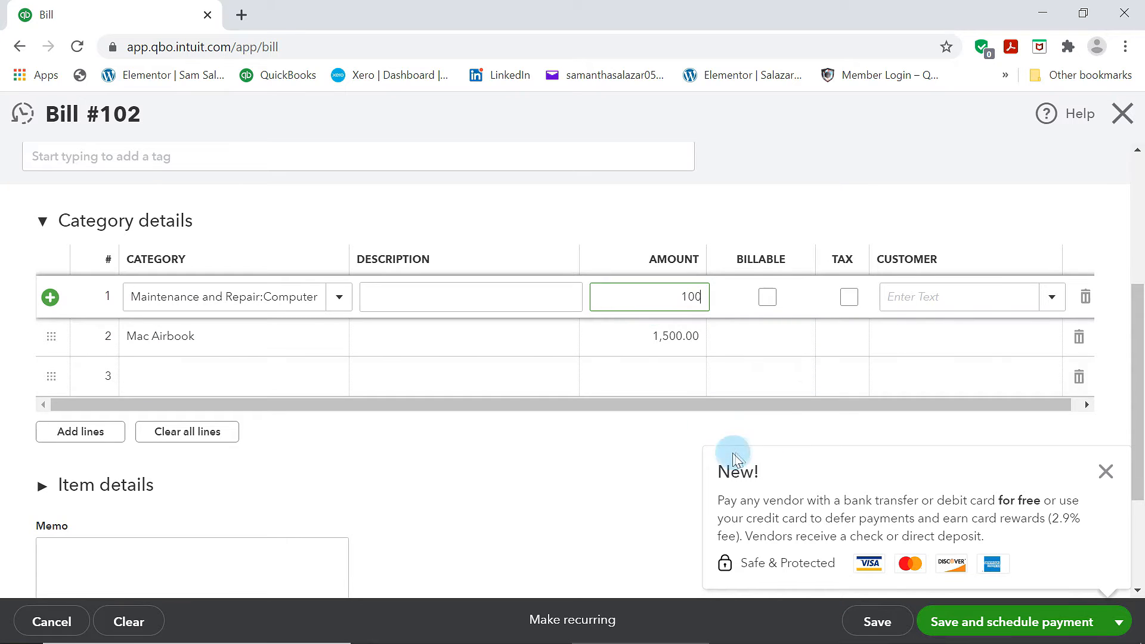
click(699, 411)
Choose Save and close as the bill's save option
scroll(698, 409, up, 3)
scroll(696, 399, down, 5)
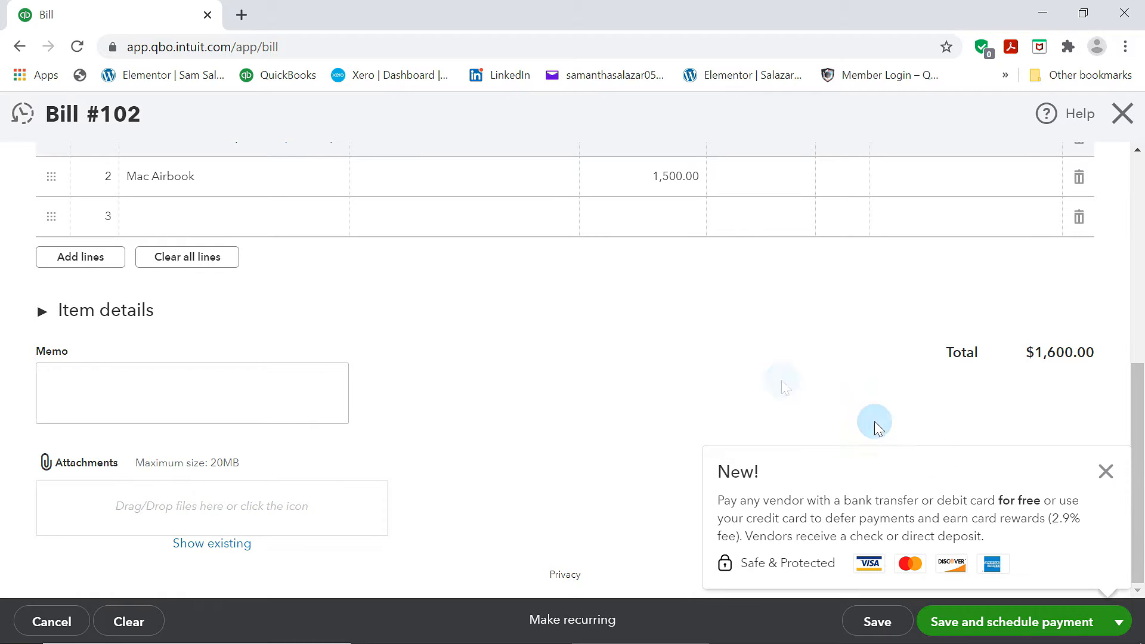
click(1116, 623)
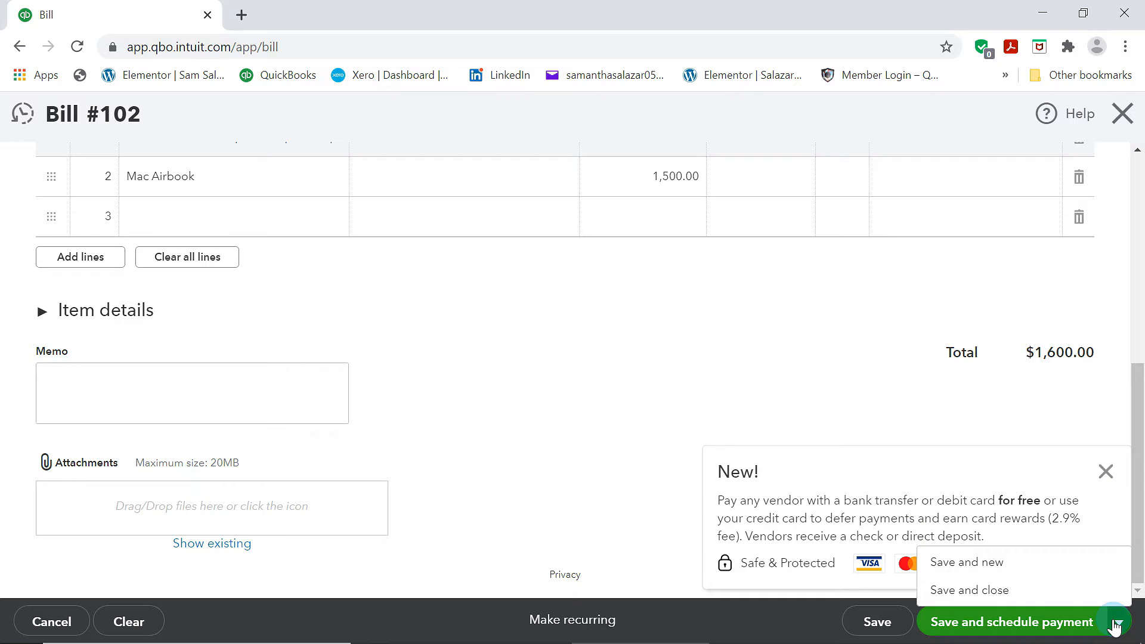
click(969, 590)
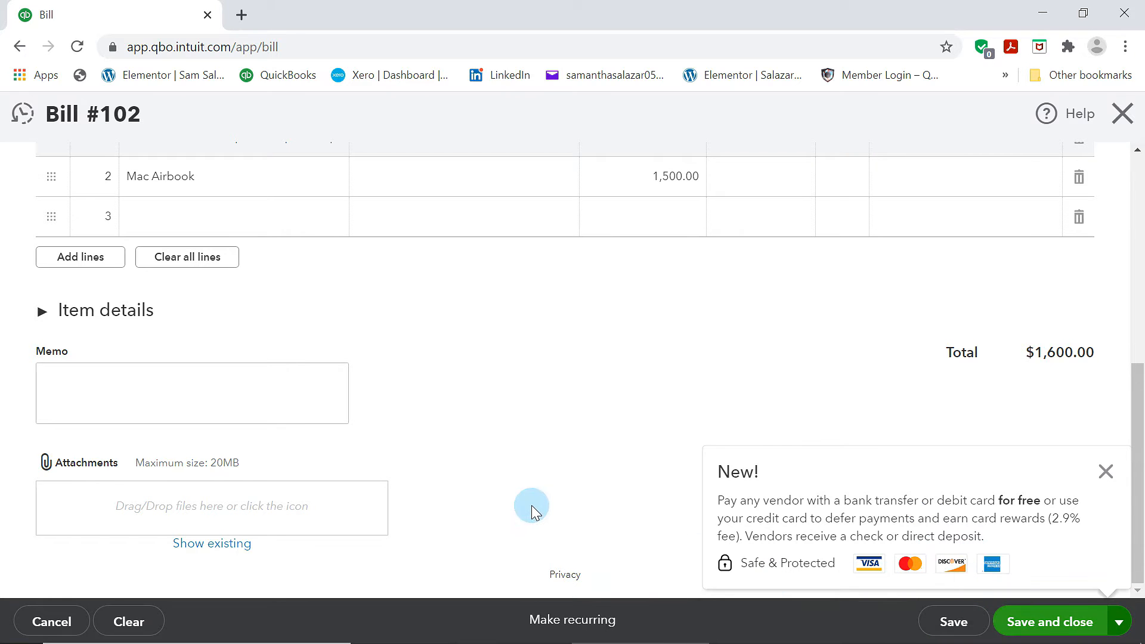
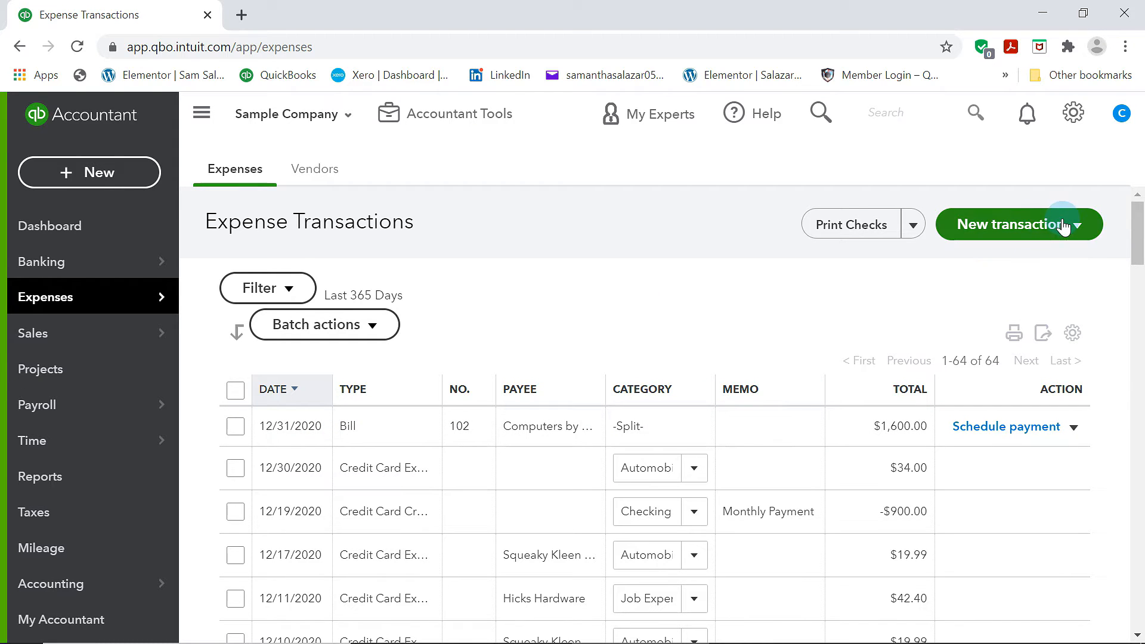
Start a new expense and choose Chin's Gas and Oil as the payee
click(87, 171)
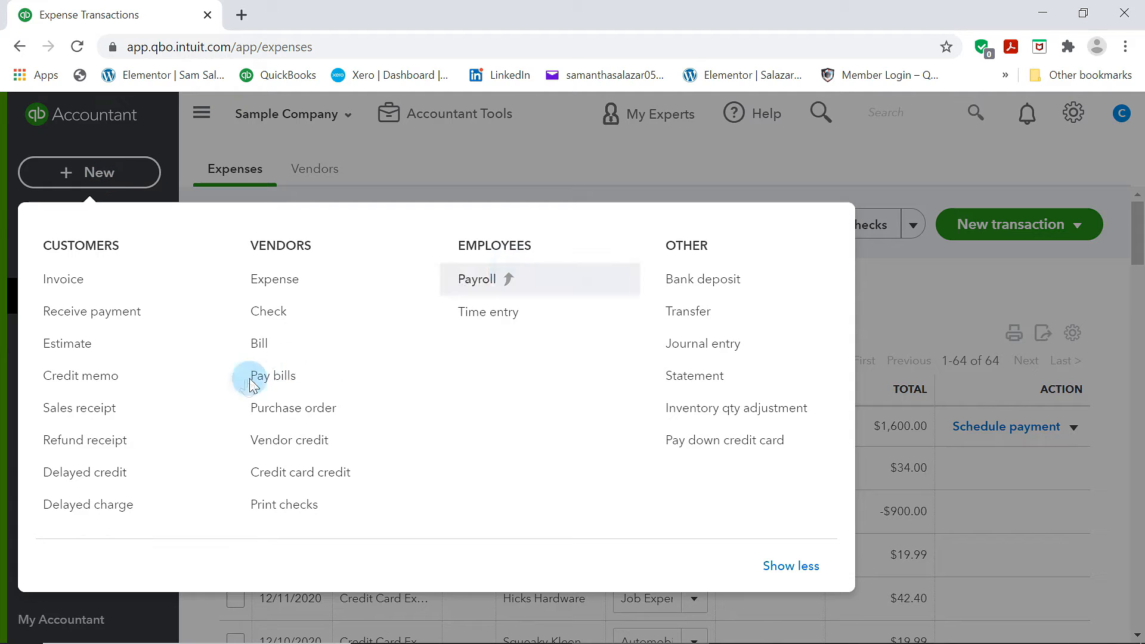
click(278, 284)
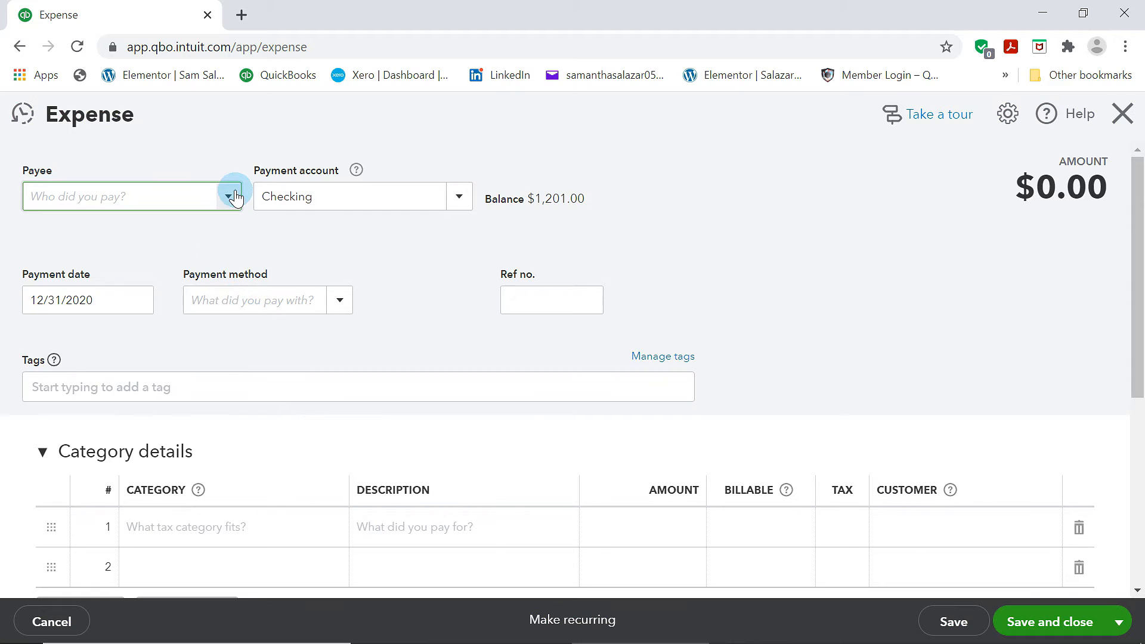
click(232, 197)
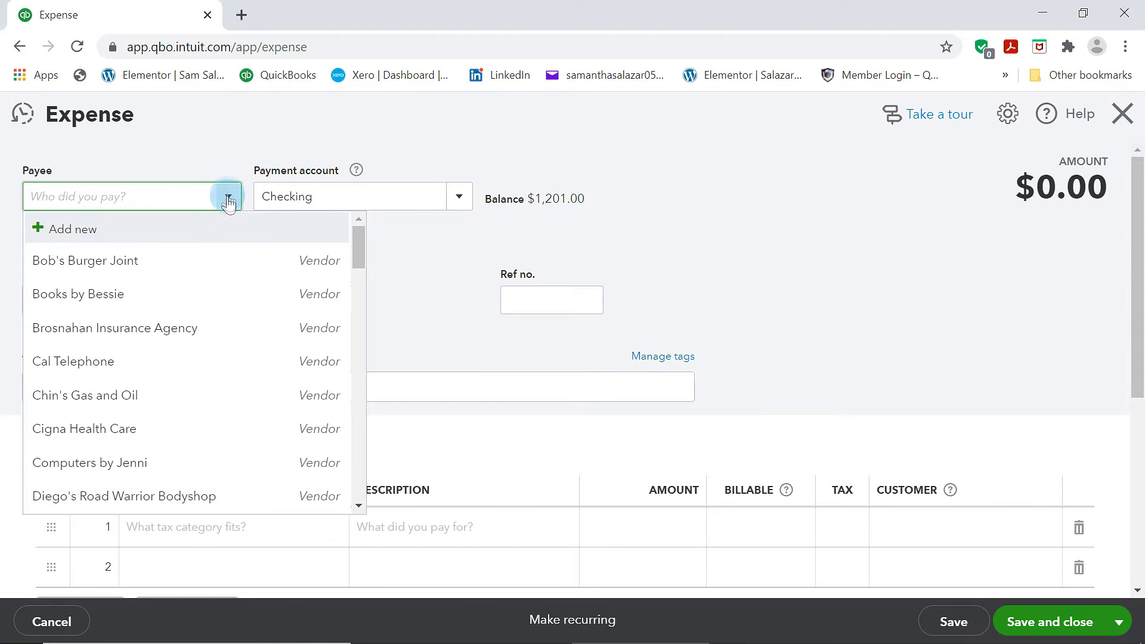
scroll(145, 442, down, 6)
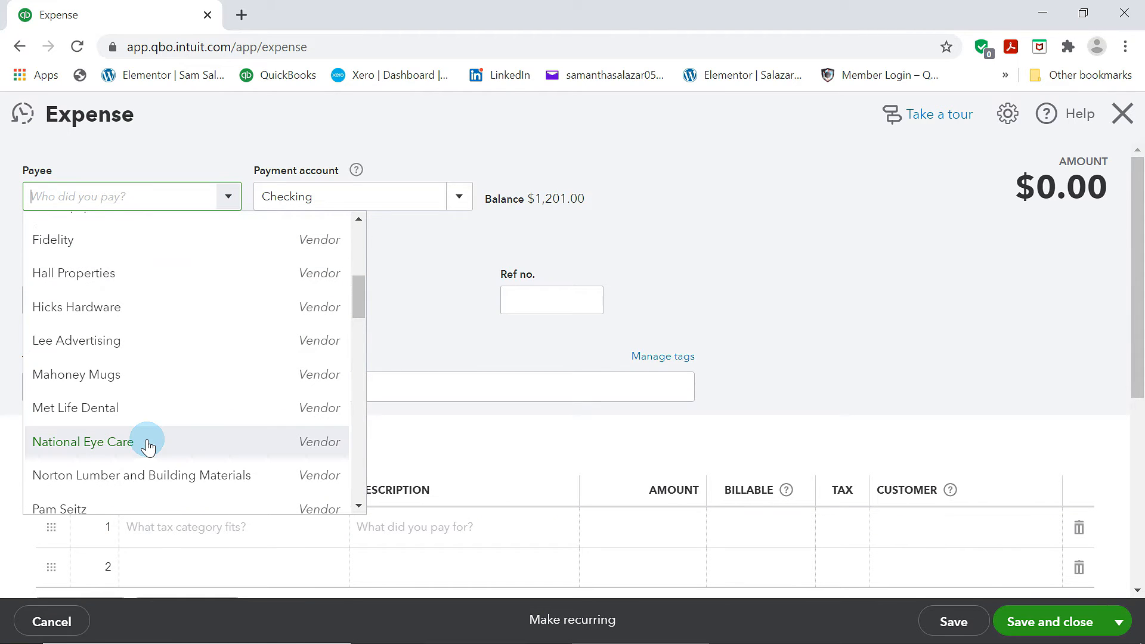
scroll(148, 446, down, 10)
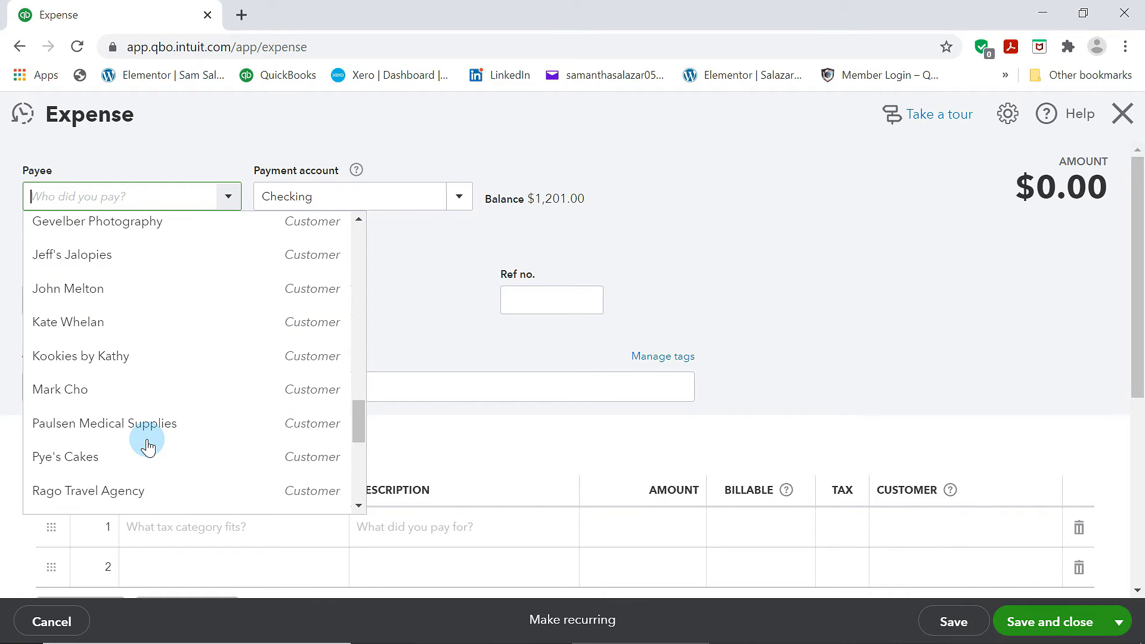
scroll(148, 446, down, 5)
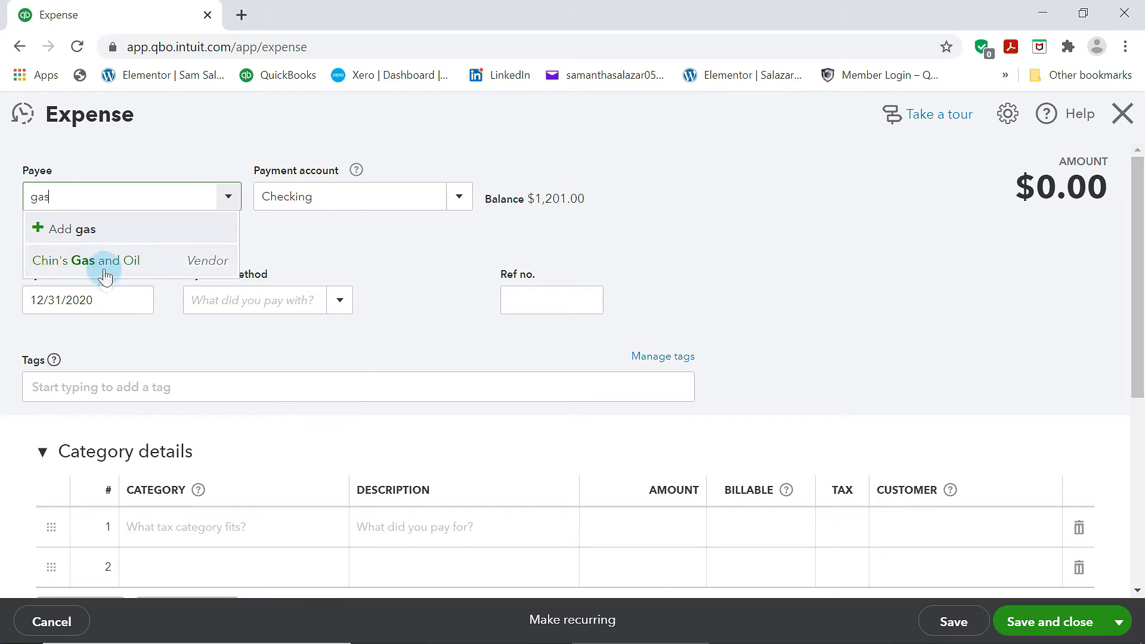
click(105, 262)
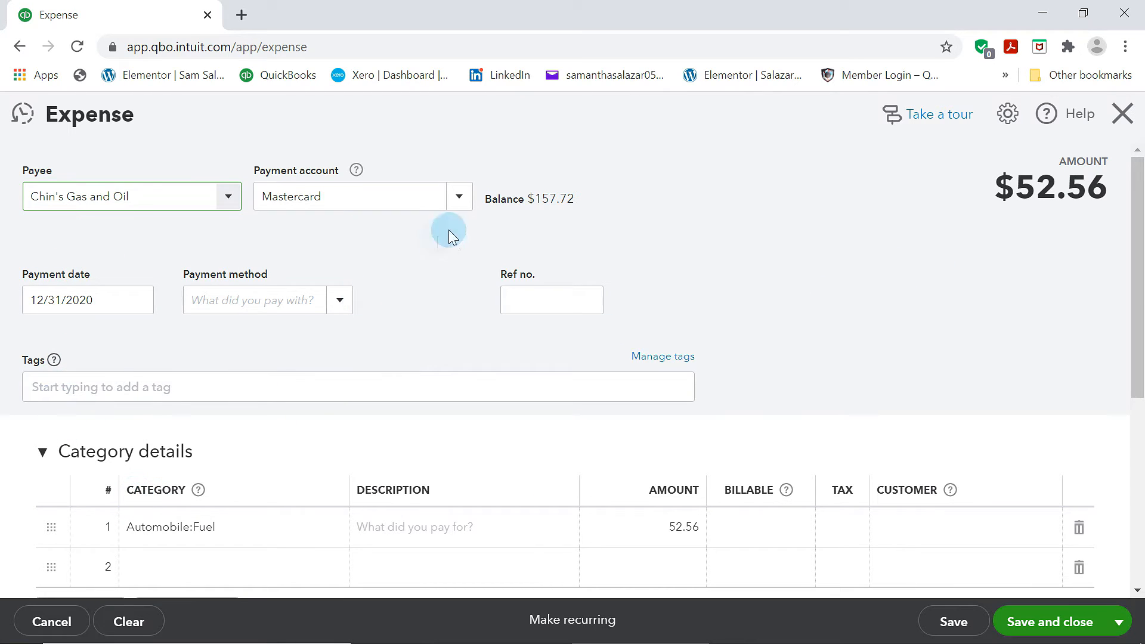
Set the expense's payment account to Checking
click(458, 204)
click(306, 256)
scroll(356, 379, down, 3)
scroll(352, 381, down, 2)
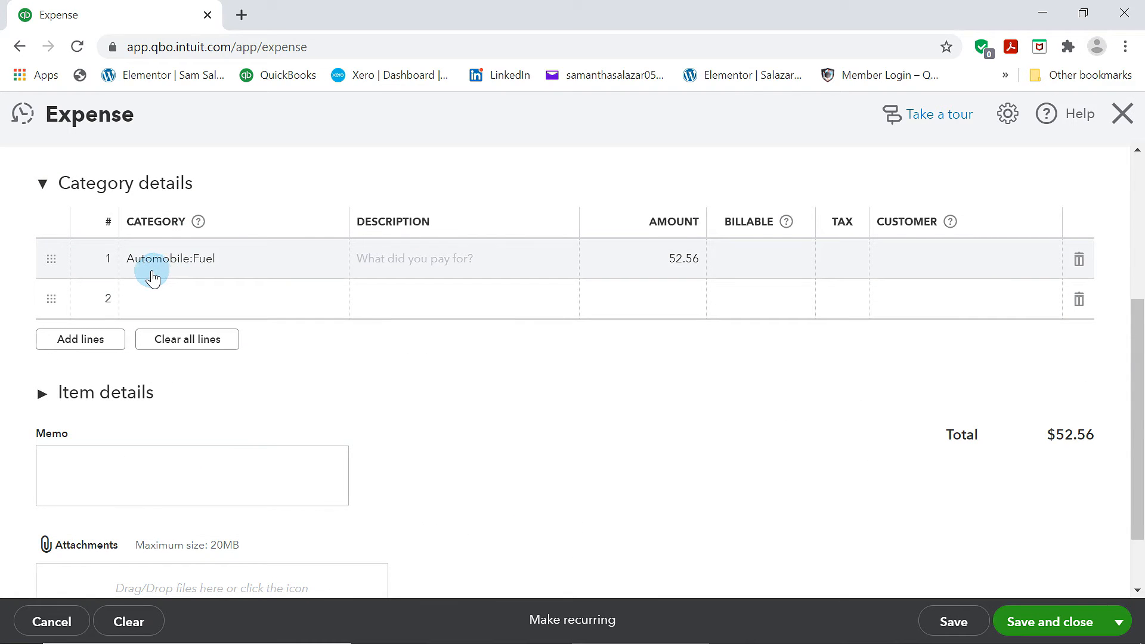
Add a second category line for Travel with an amount of 20
click(251, 261)
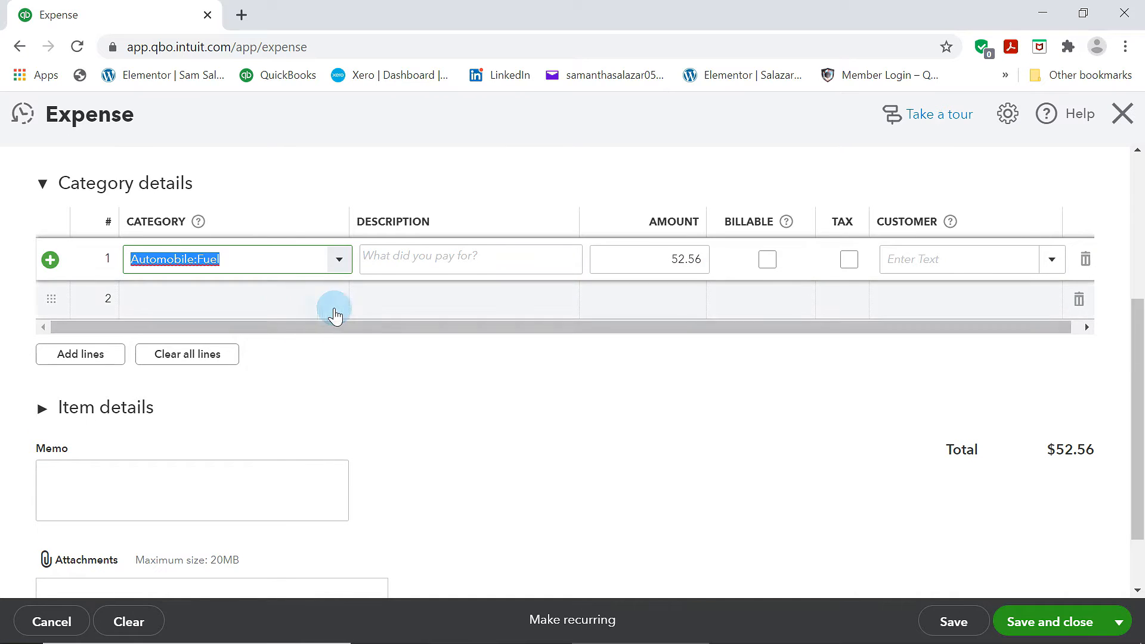
click(298, 304)
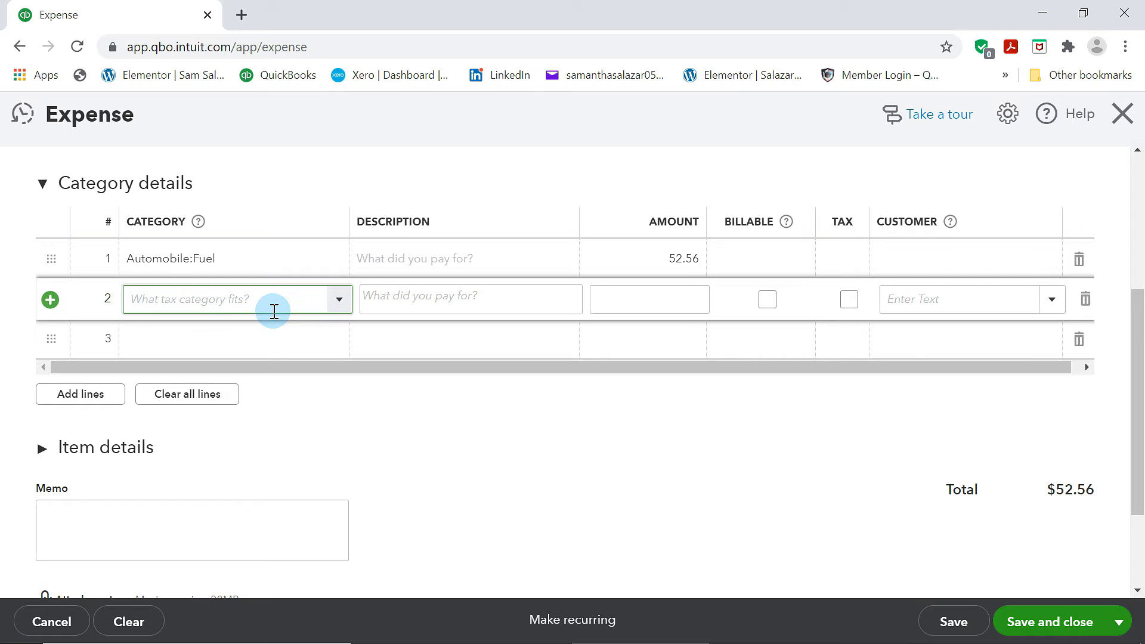
text(expe)
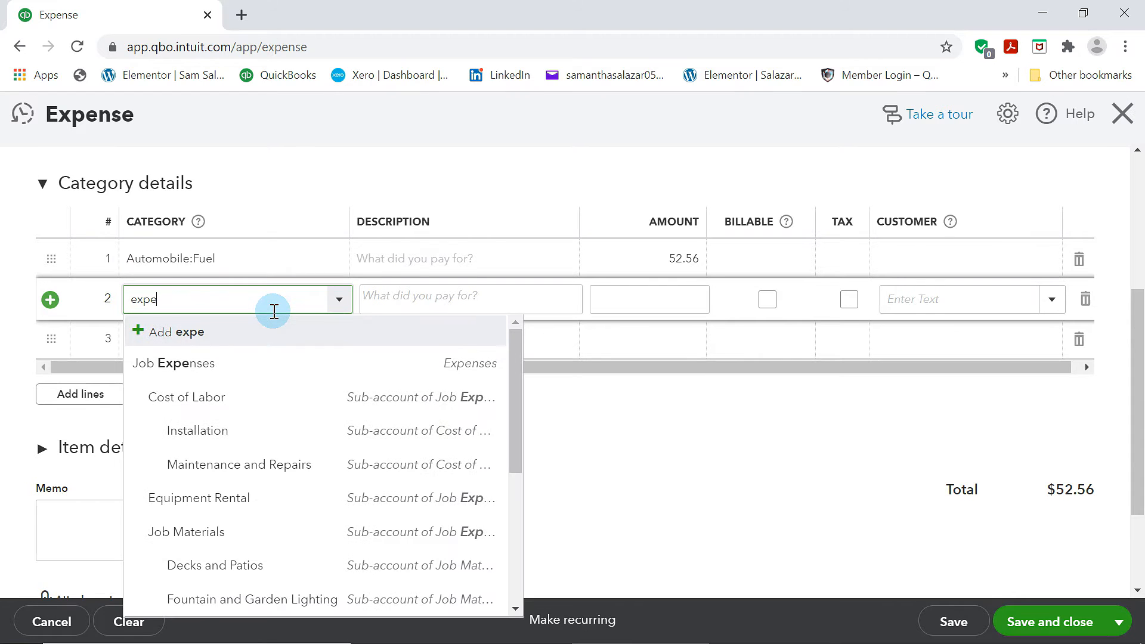
key(BackSpace)
key(BackSpace)
text(t)
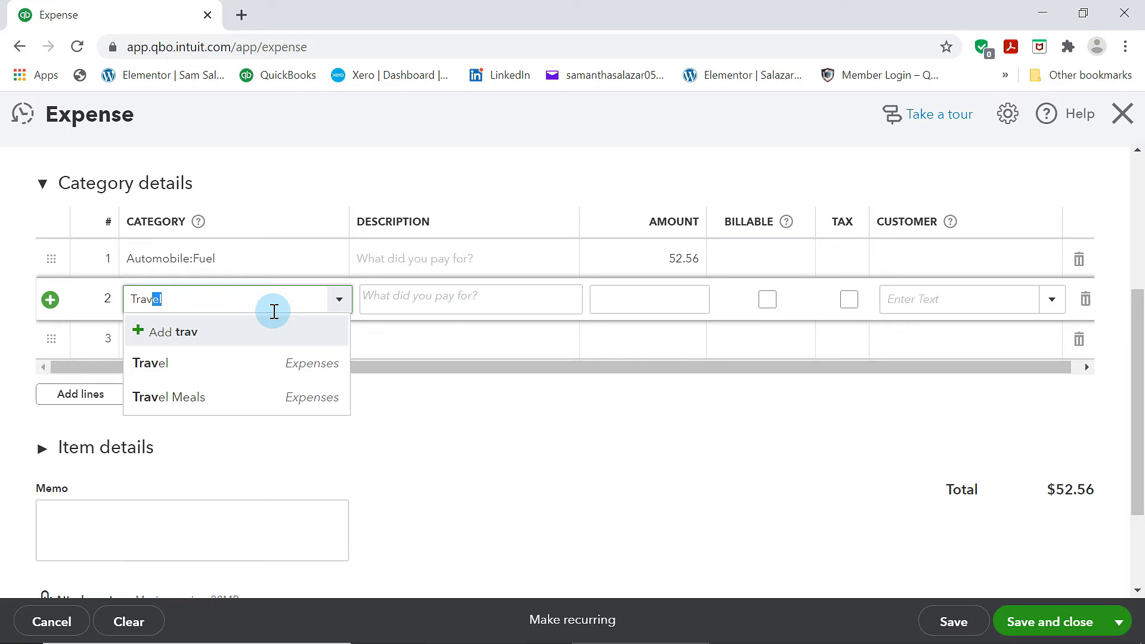
click(239, 363)
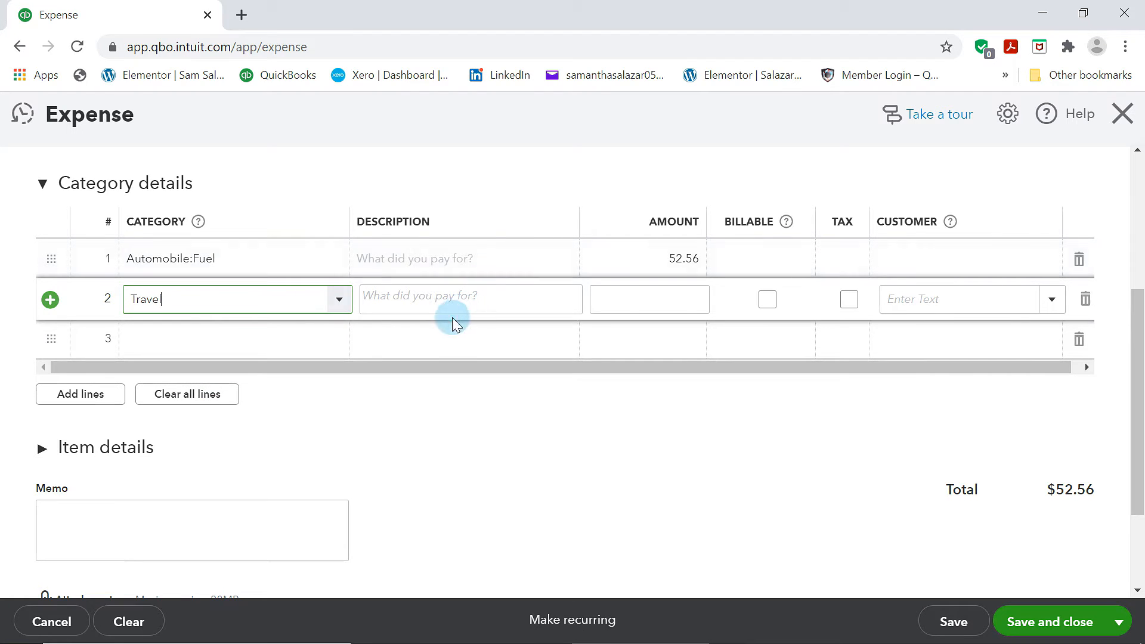
click(665, 310)
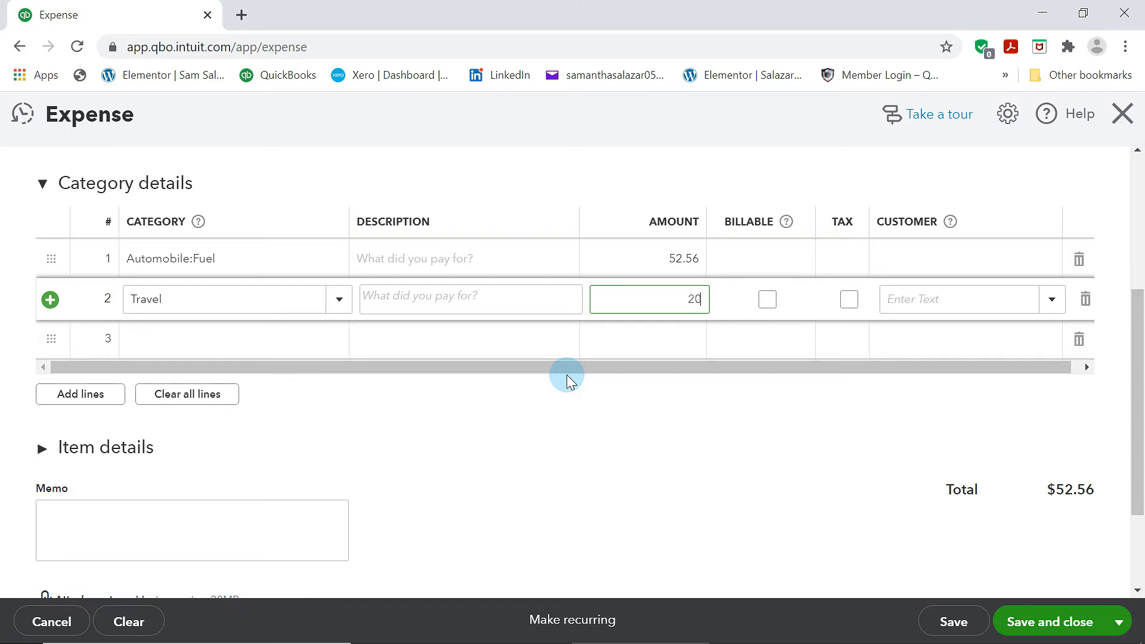
click(728, 412)
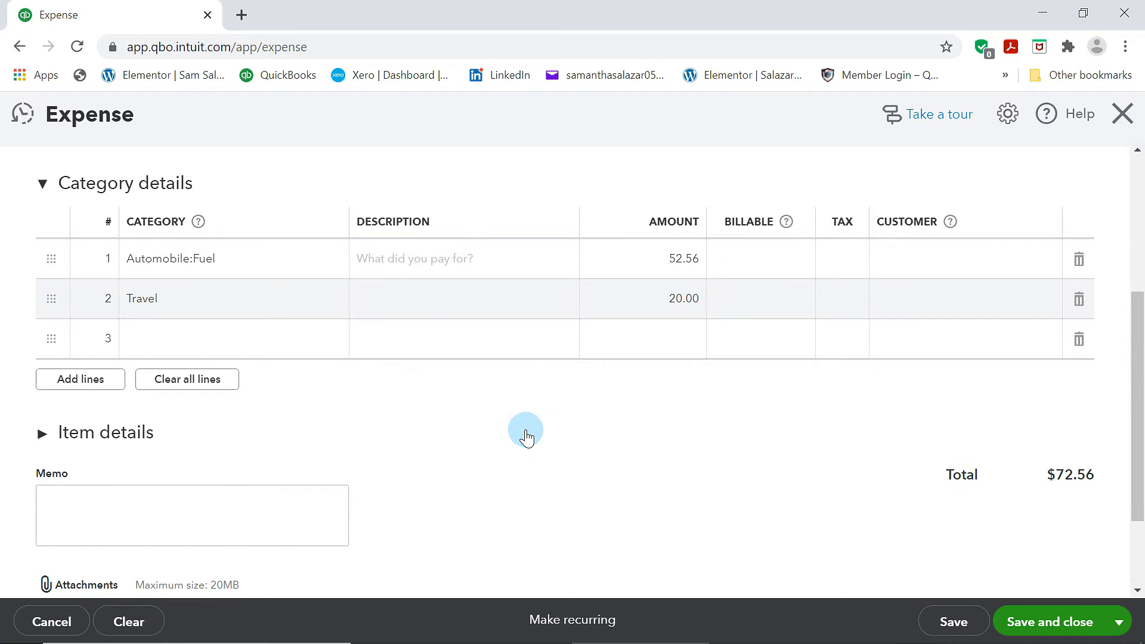
Enter Truck Fuel as the description on the Automobile:Fuel line
scroll(527, 435, up, 3)
scroll(527, 435, down, 3)
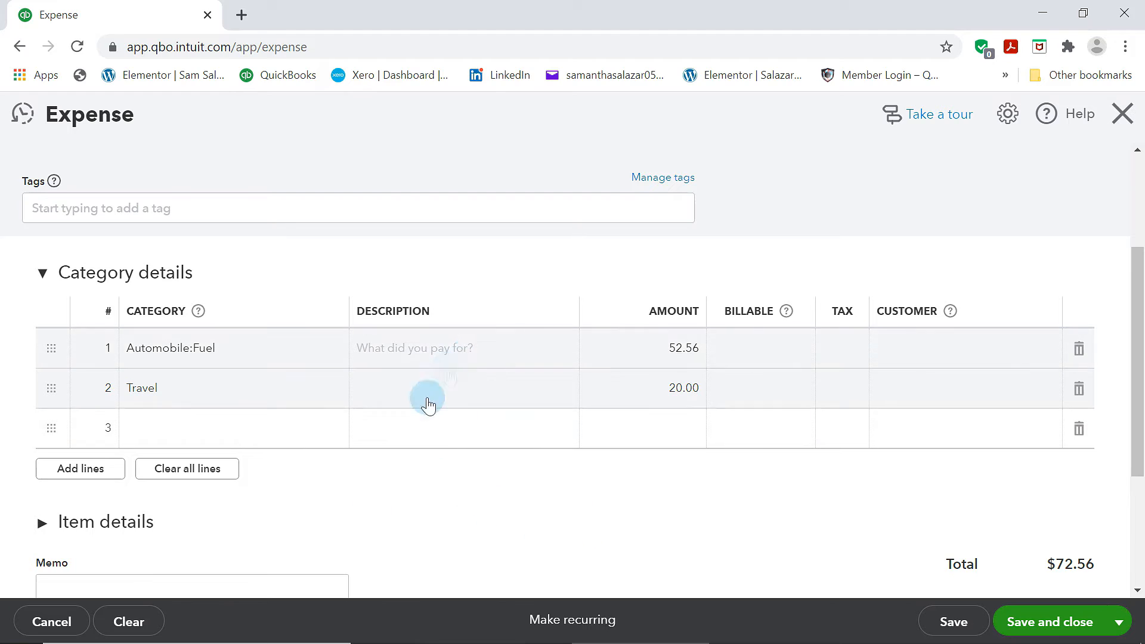
click(498, 346)
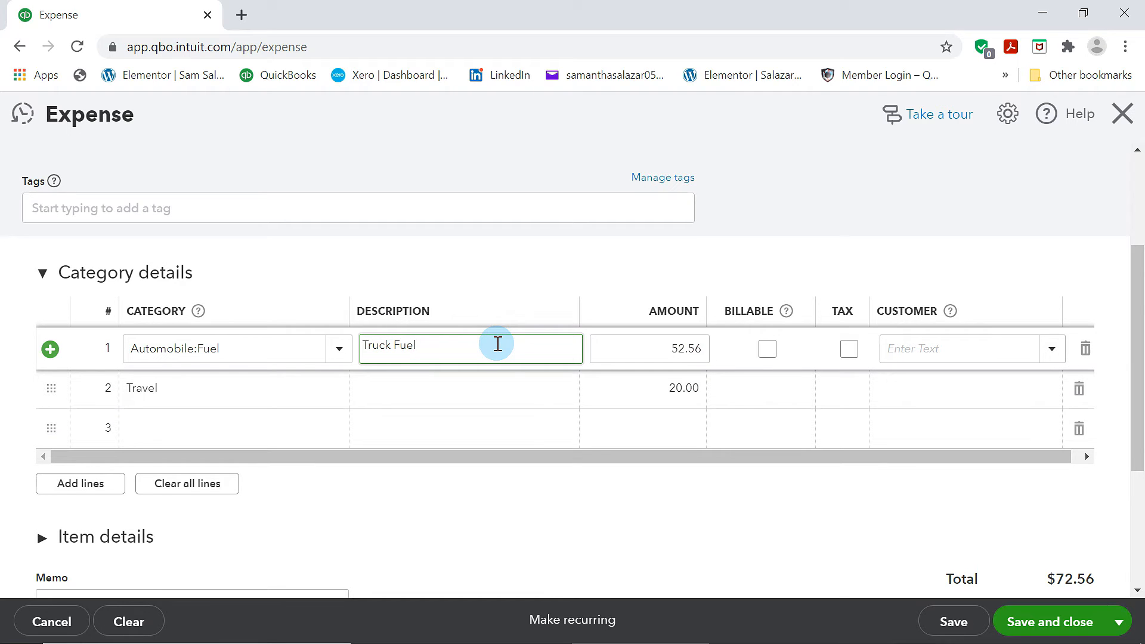
Enter Car wash as the Travel line's description and save the expense
click(456, 397)
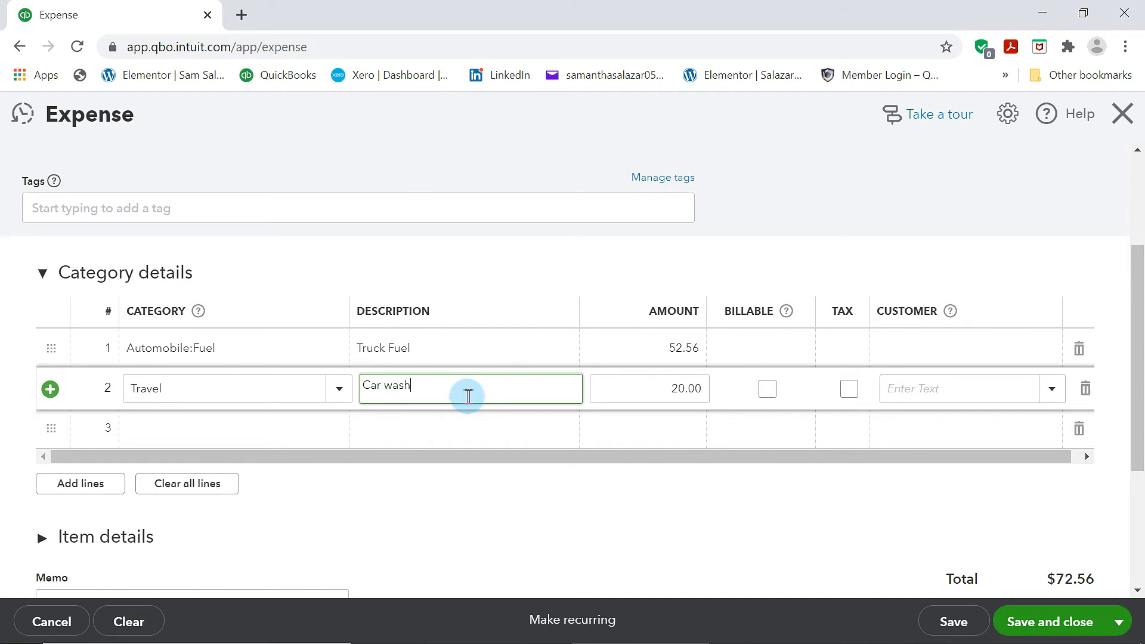
scroll(605, 378, down, 4)
scroll(652, 360, up, 2)
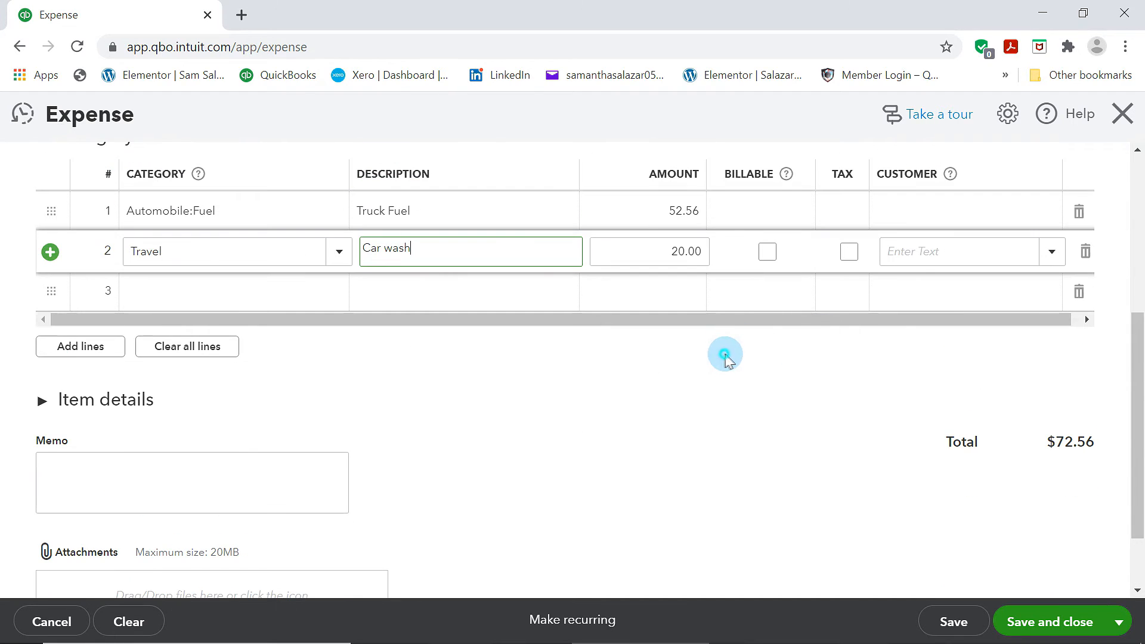
click(725, 357)
scroll(704, 441, up, 5)
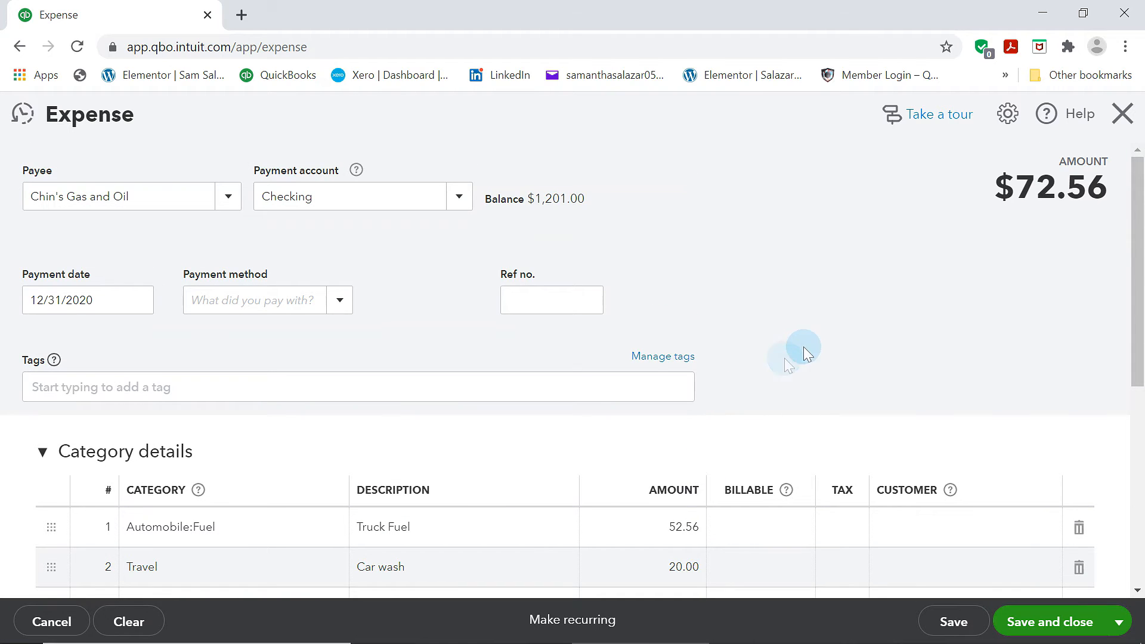
scroll(814, 342, down, 6)
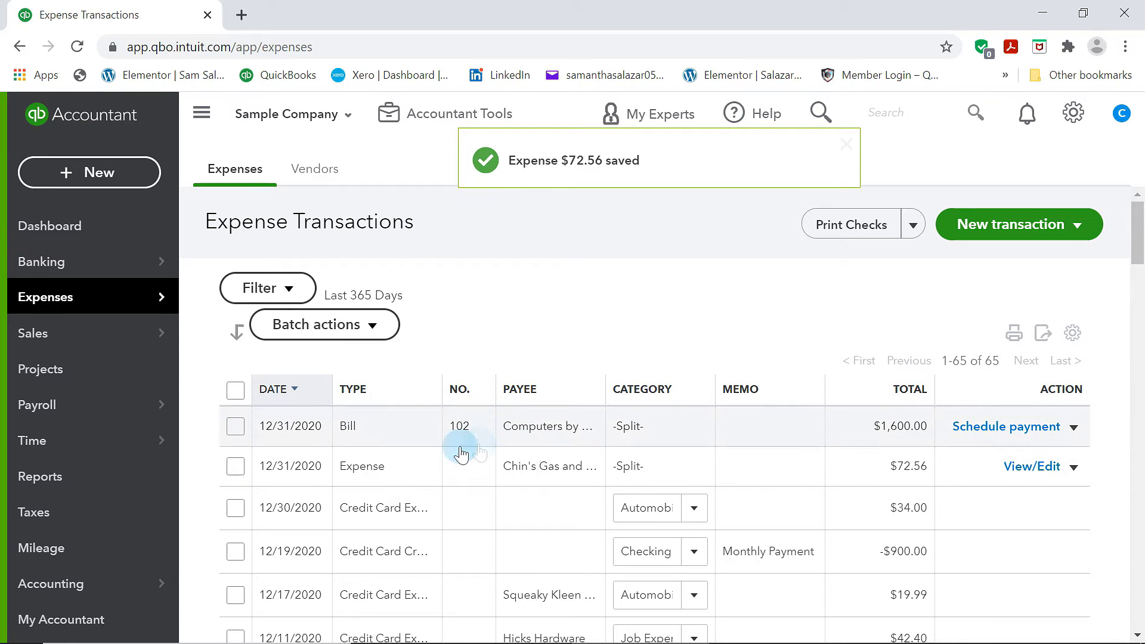
Start a new check and choose Books by Bessie as the payee
click(133, 171)
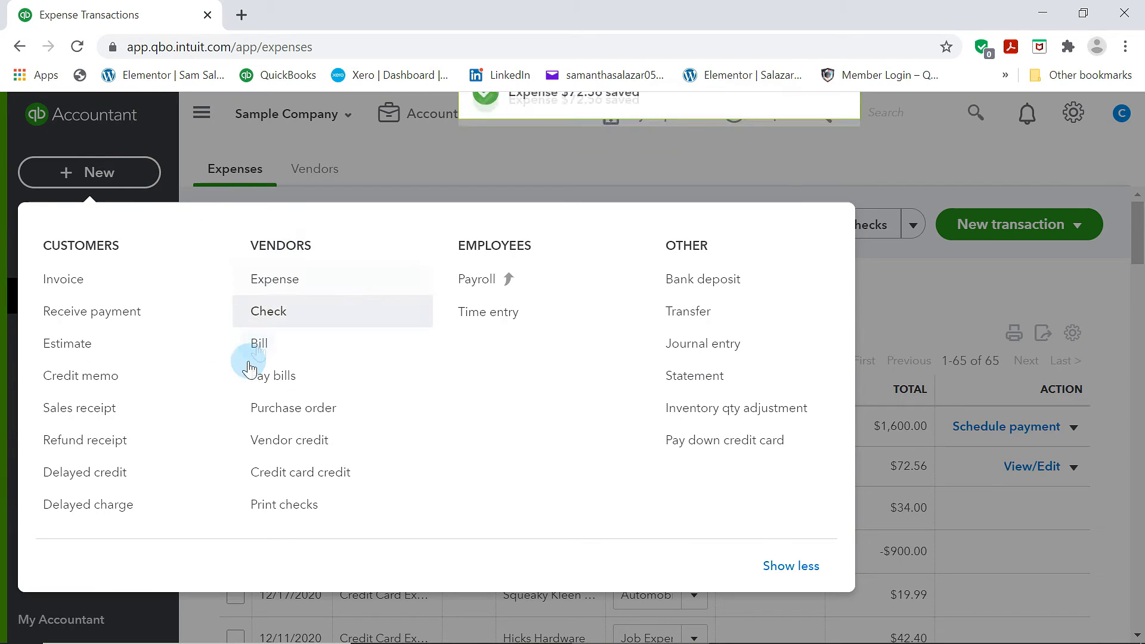
click(271, 309)
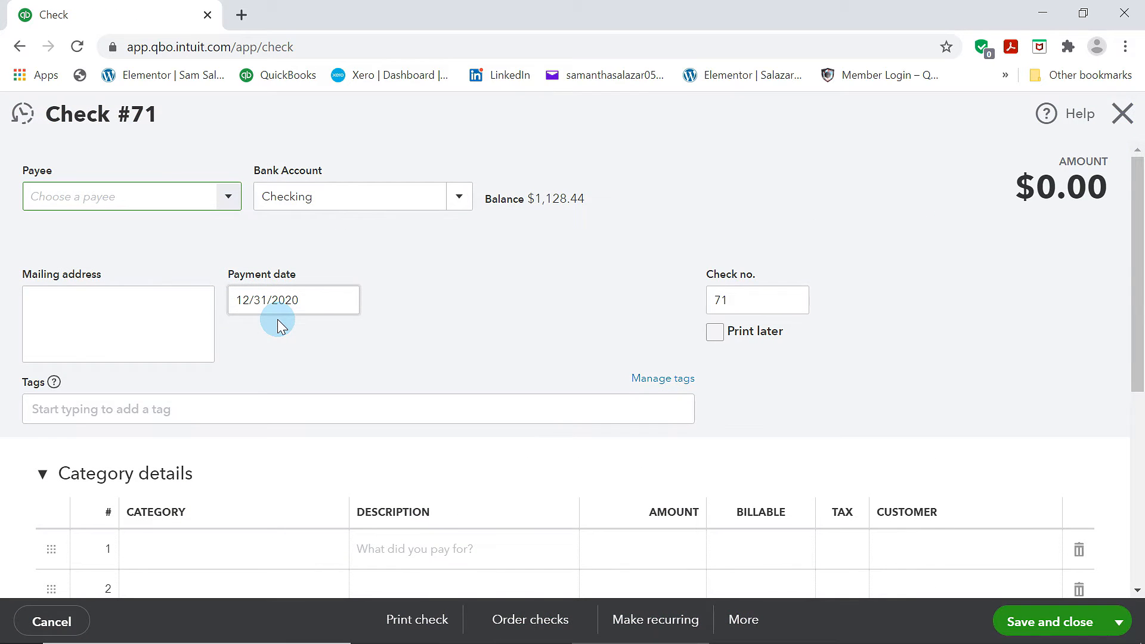
click(231, 198)
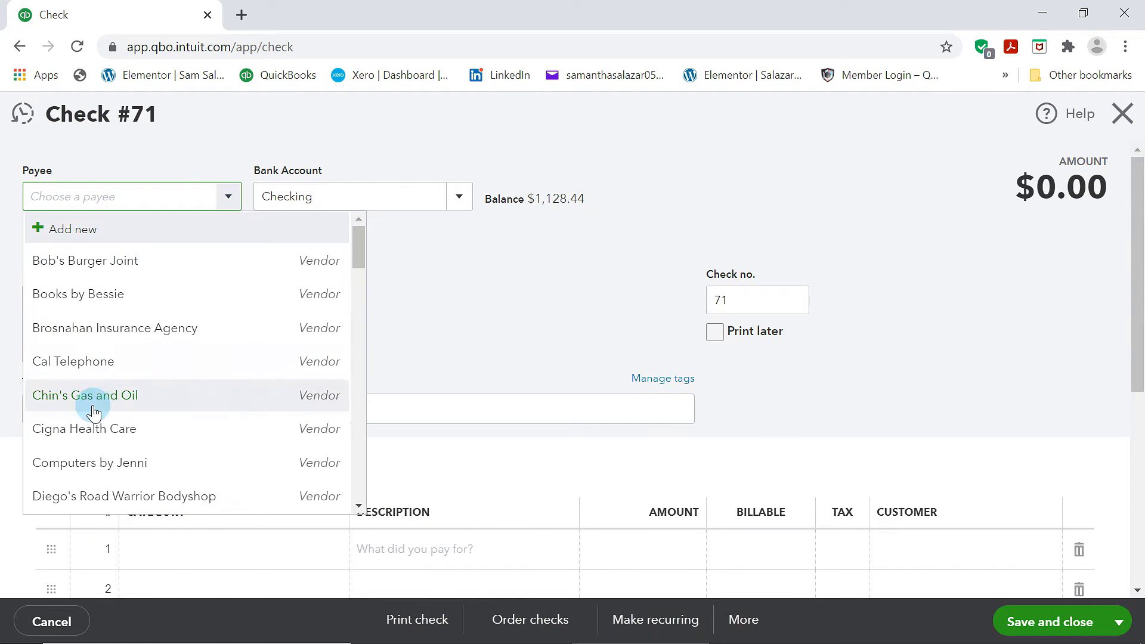
scroll(125, 418, down, 4)
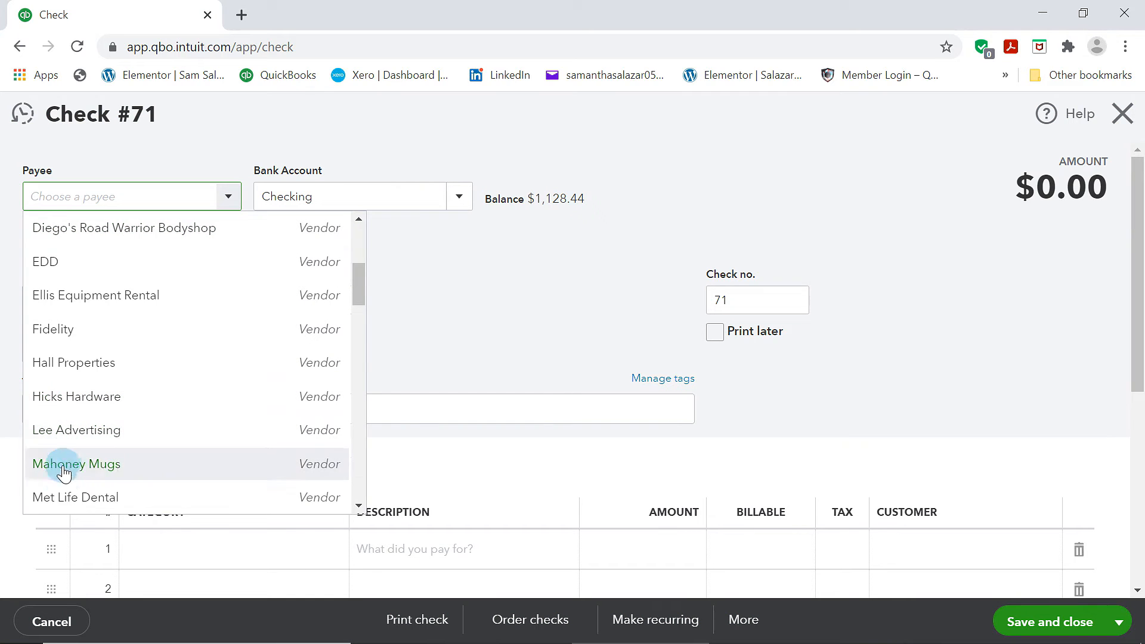
scroll(94, 489, down, 4)
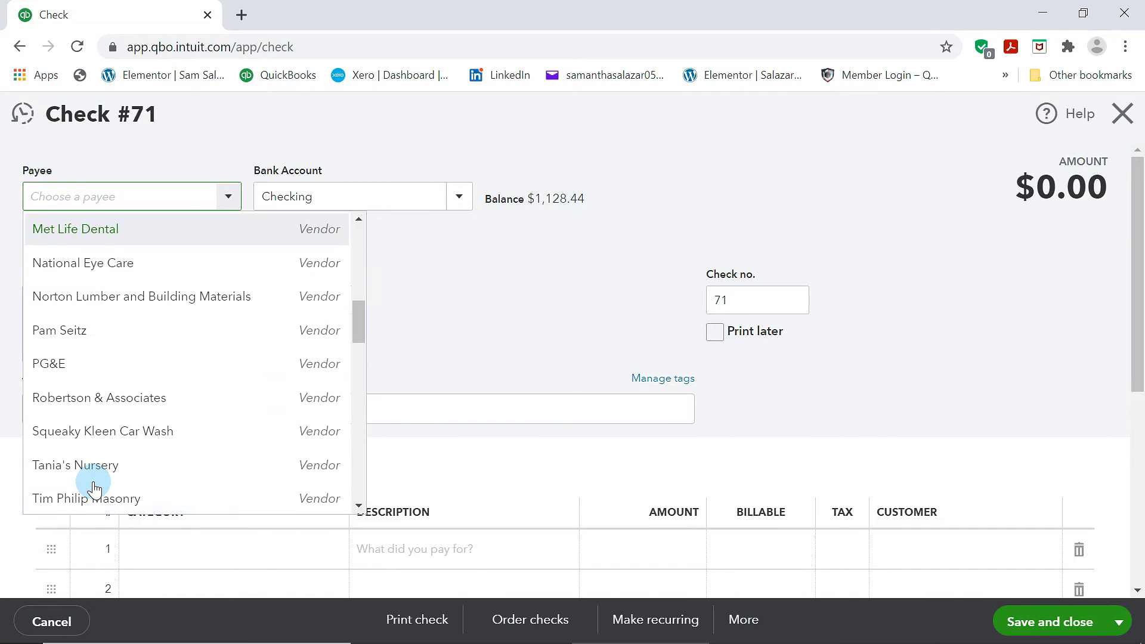
scroll(94, 489, down, 4)
scroll(204, 459, up, 15)
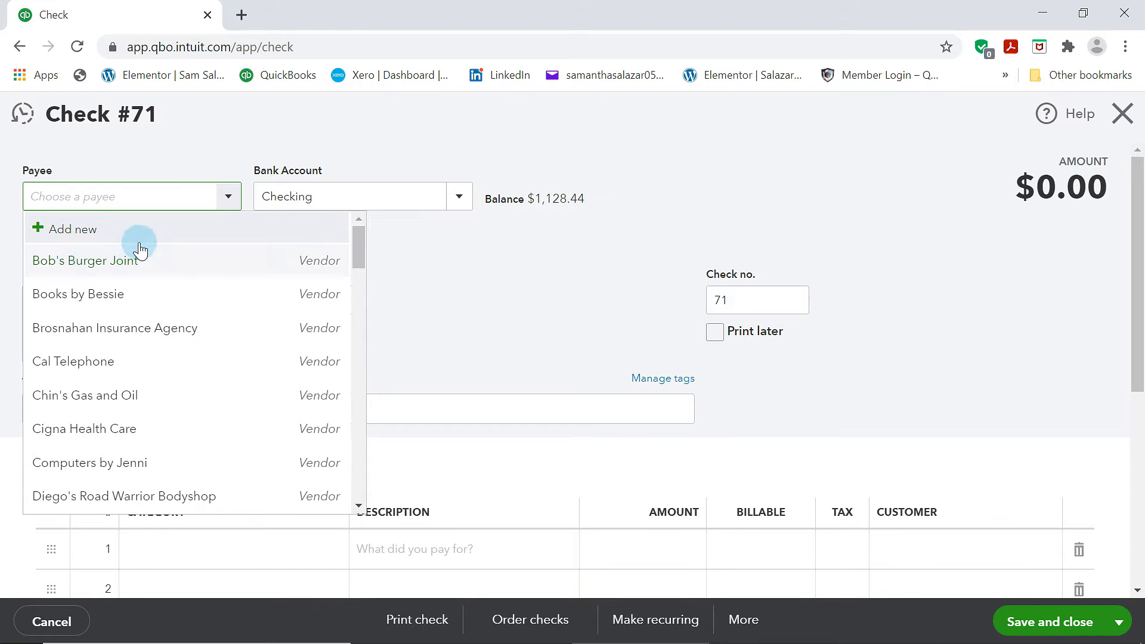
click(80, 294)
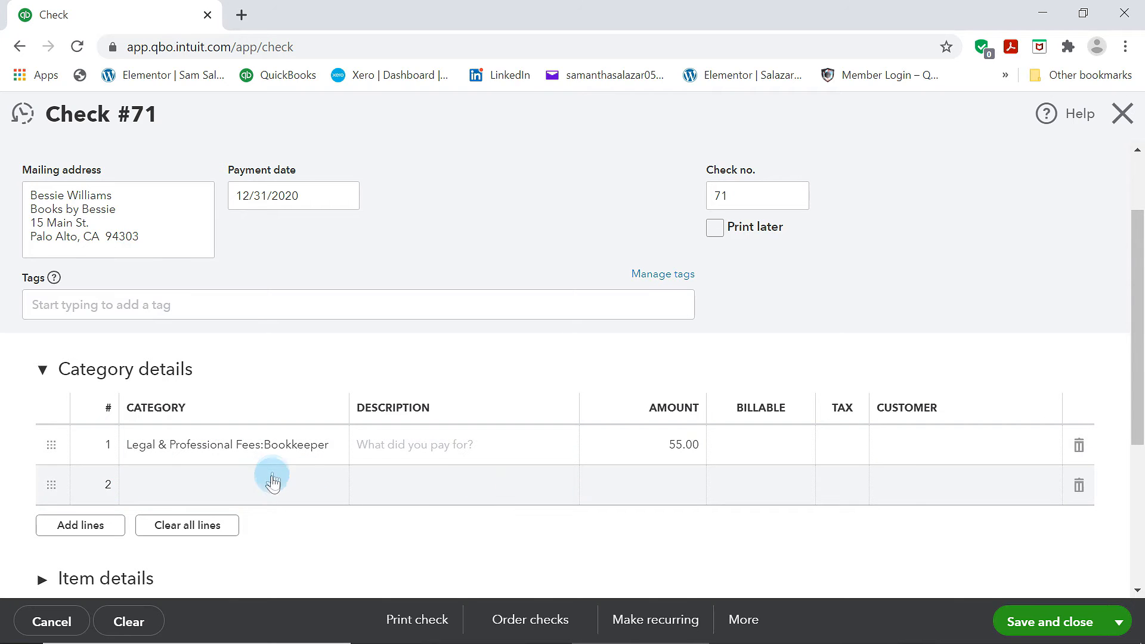
Review the check's Legal & Professional Fees:Bookkeeper line and save the check
scroll(935, 357, up, 1)
scroll(933, 356, down, 5)
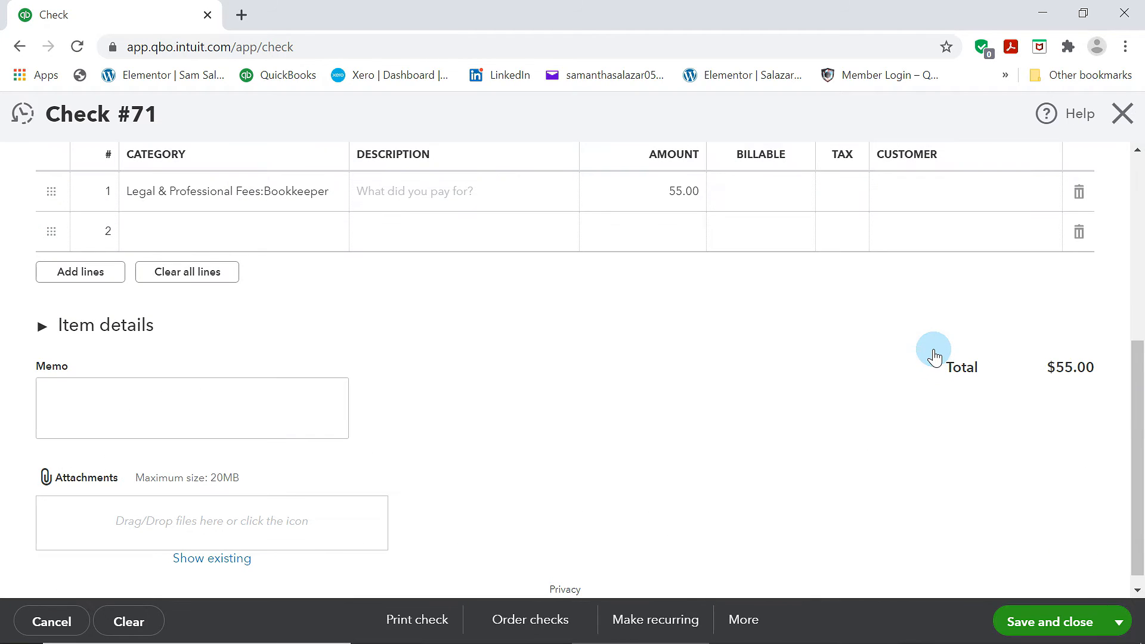
click(684, 199)
click(886, 490)
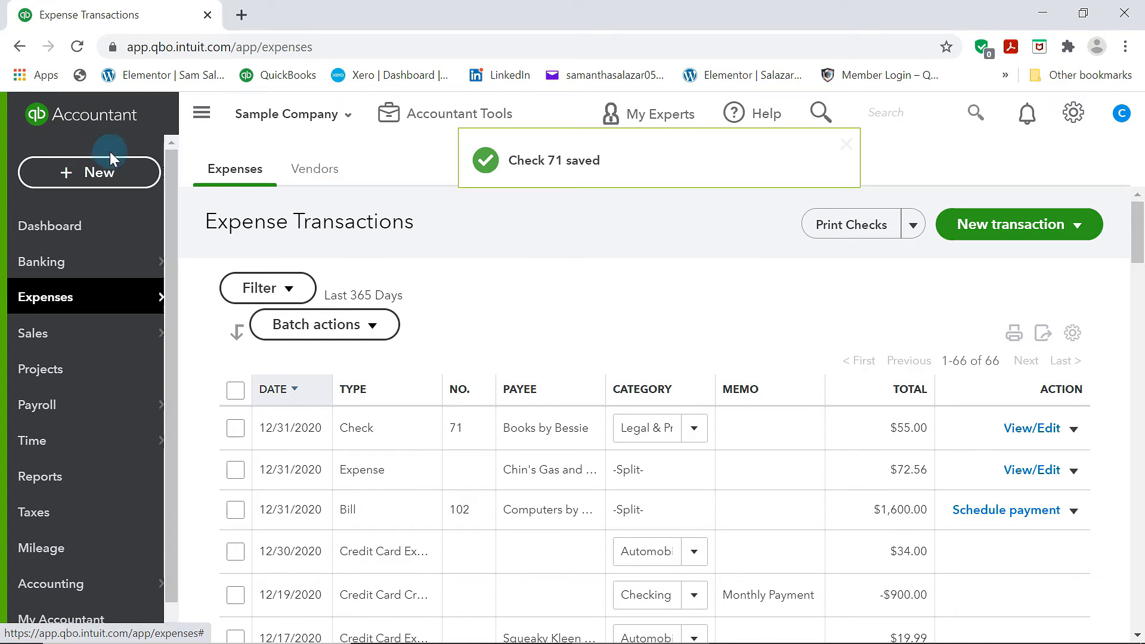
Start a new purchase order and choose Mahoney Mugs as the vendor
click(122, 172)
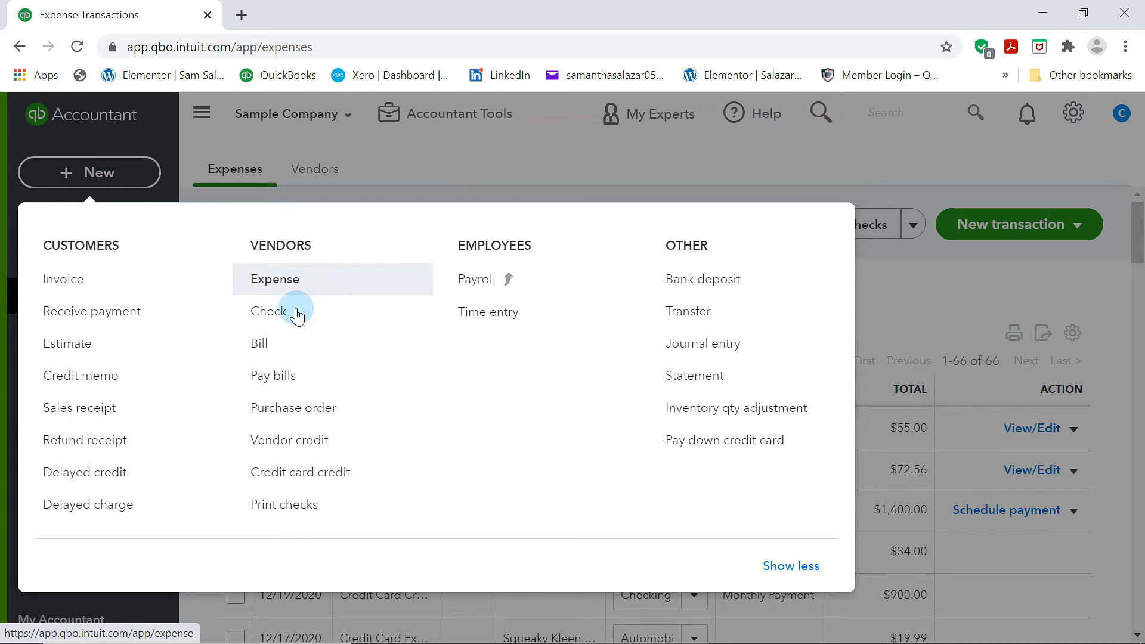
click(292, 412)
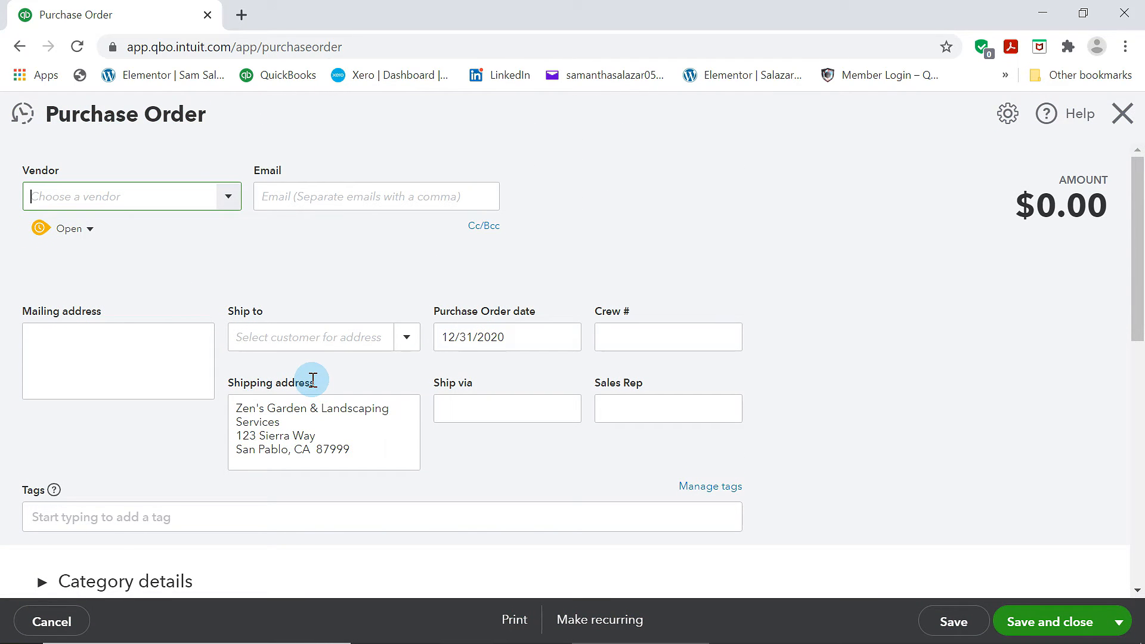
click(230, 196)
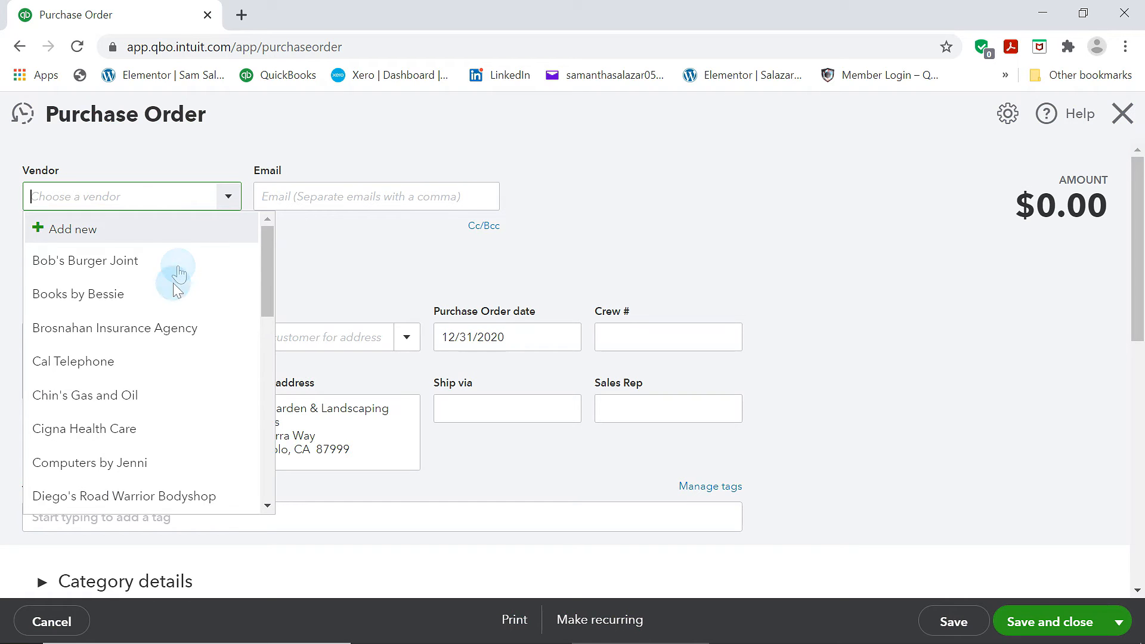
scroll(163, 324, down, 10)
scroll(110, 325, up, 2)
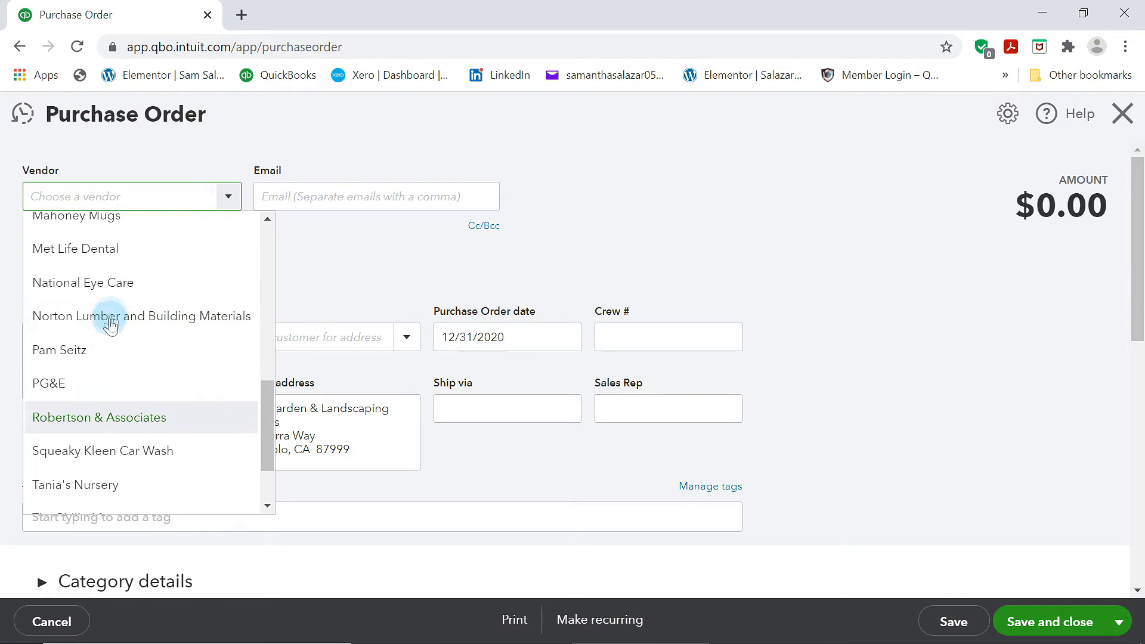
scroll(105, 357, up, 3)
click(71, 395)
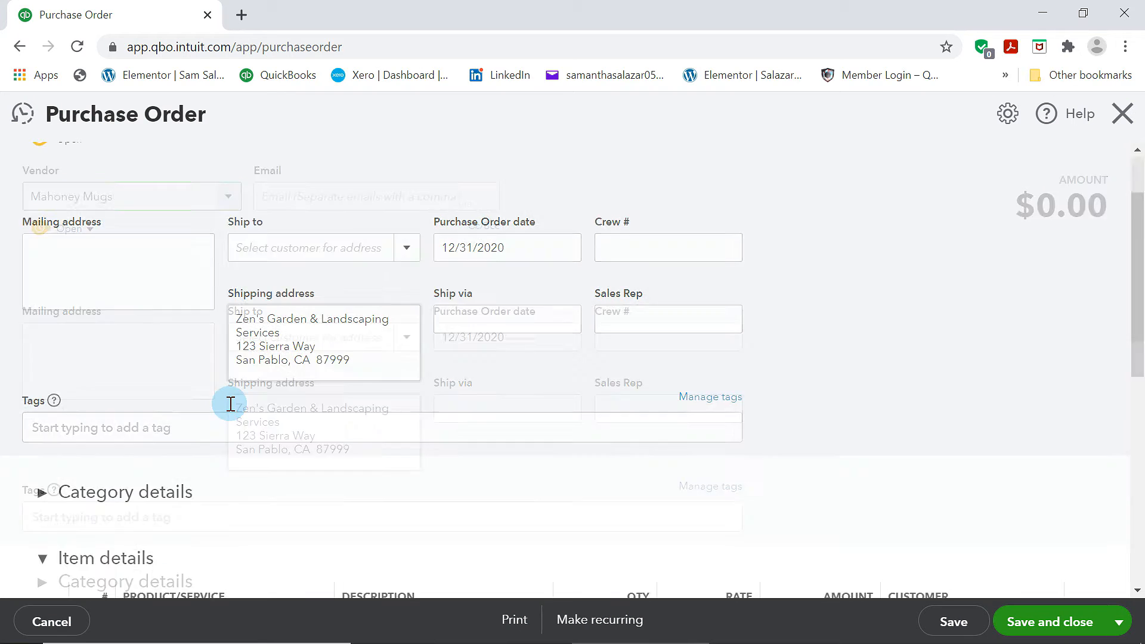
Add Landscaping:Soil and Sprinkler Heads as the first two item lines on the purchase order
scroll(312, 500, down, 4)
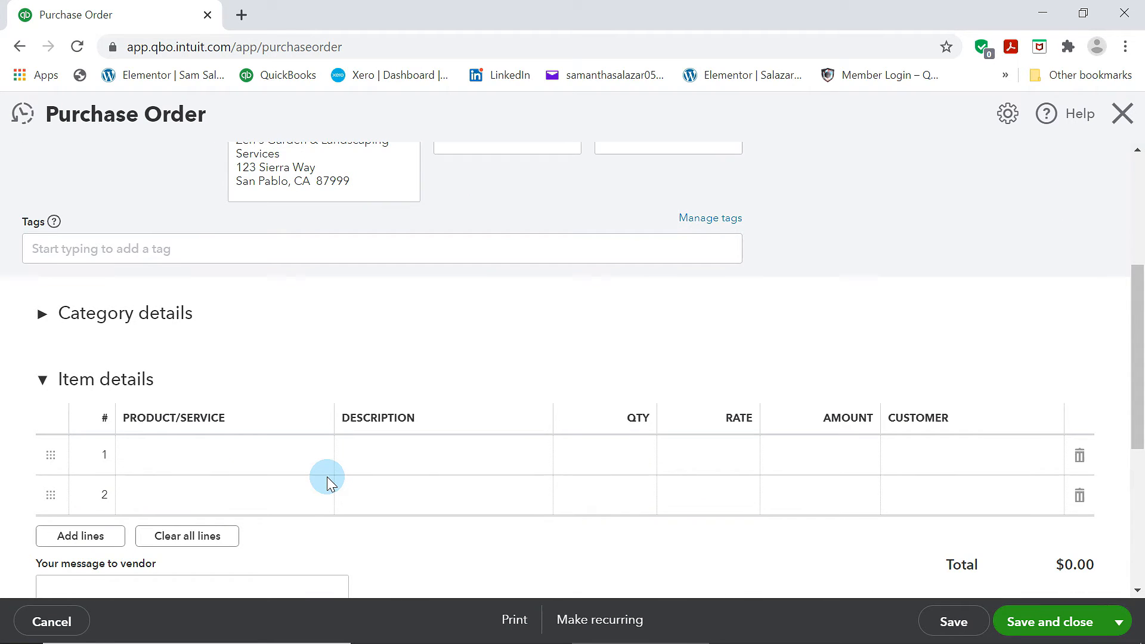
click(261, 468)
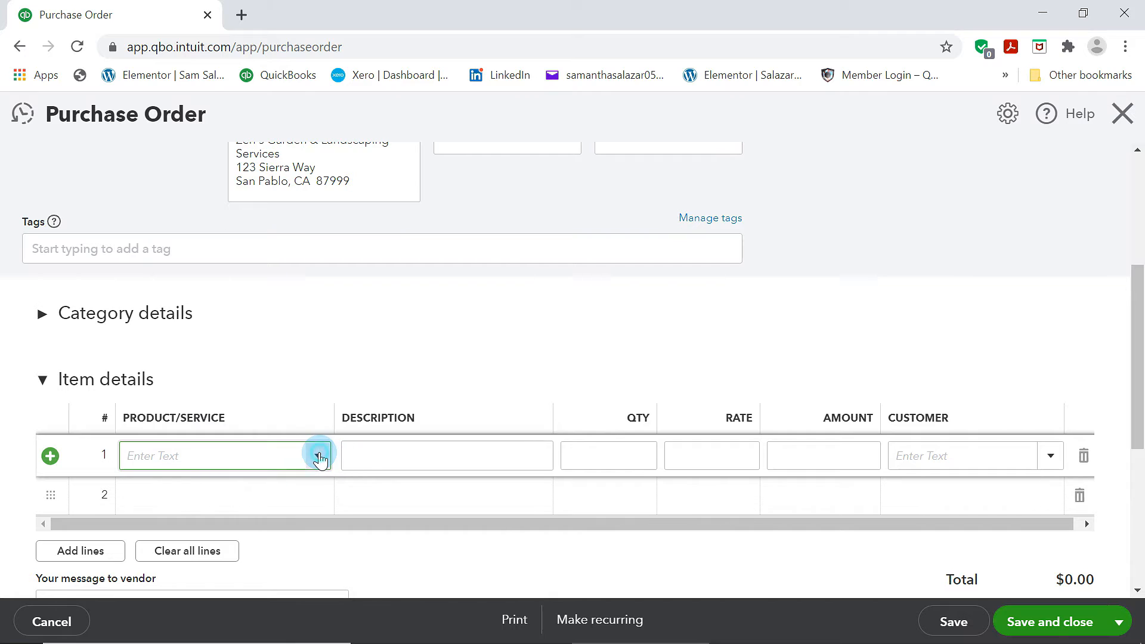
click(319, 456)
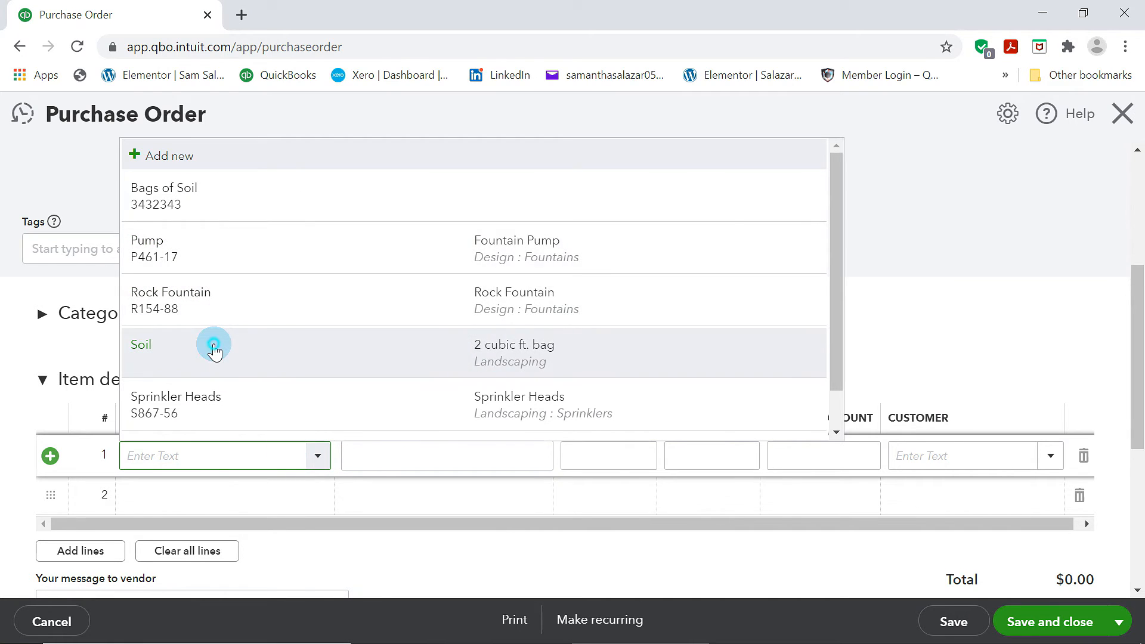
click(214, 352)
click(298, 496)
click(318, 495)
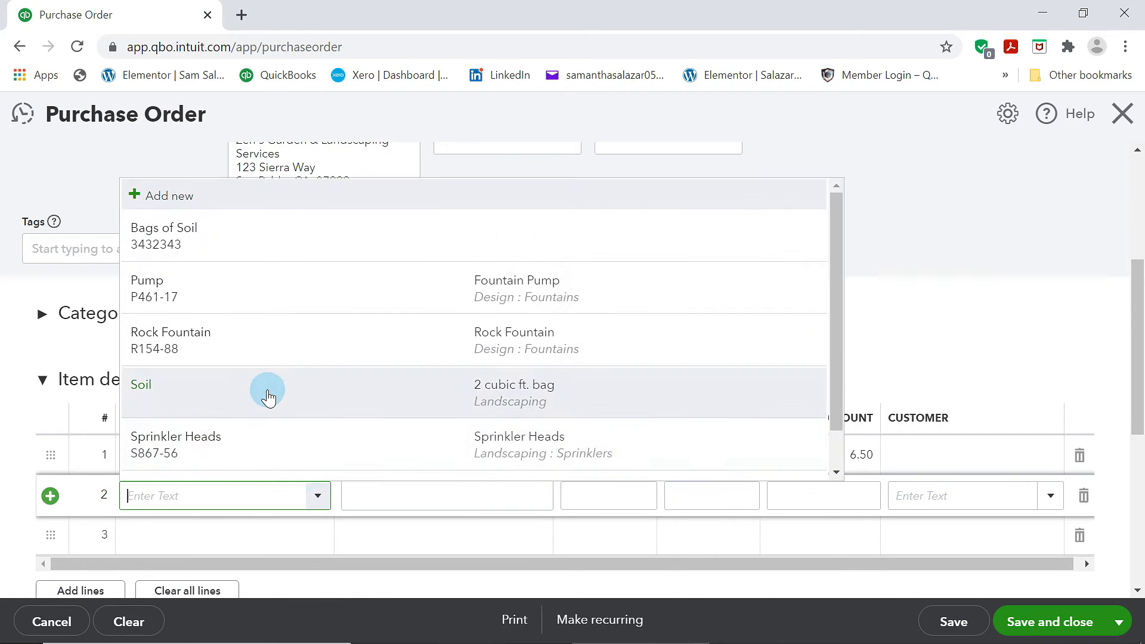
scroll(269, 396, down, 1)
click(240, 416)
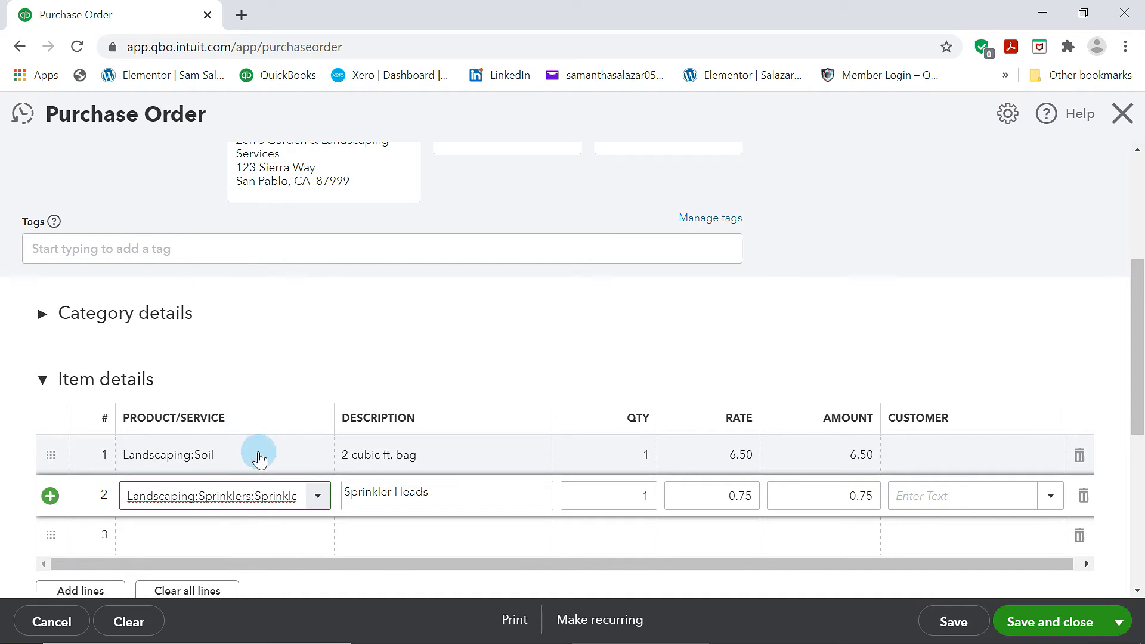
Add Design:Fountains:Pump as the third item line
click(307, 534)
click(316, 536)
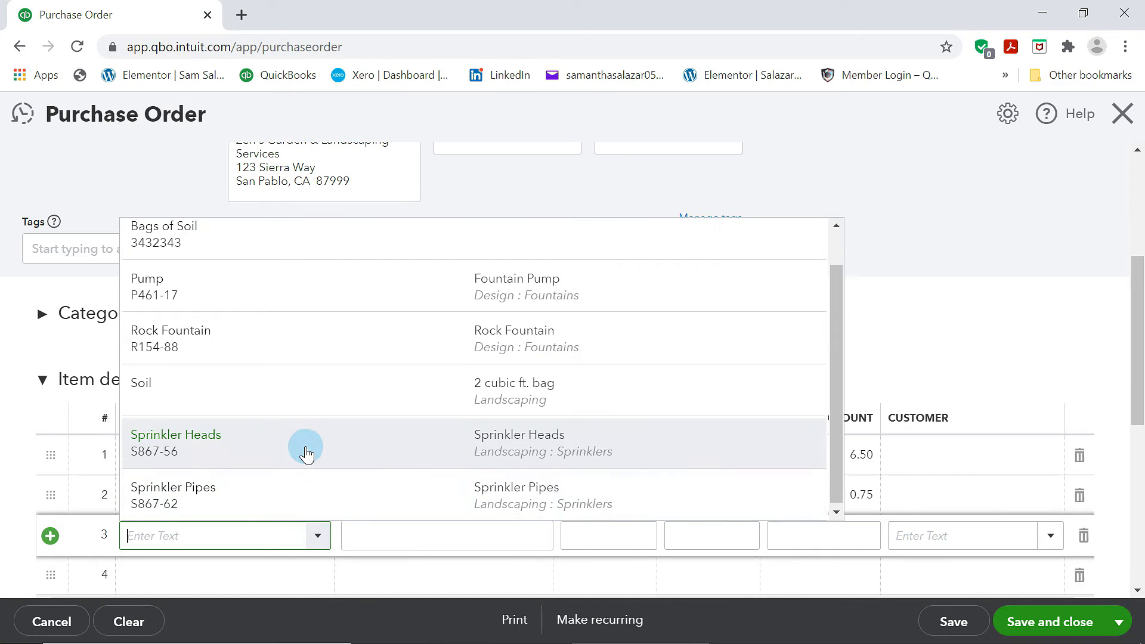
scroll(304, 452, up, 1)
click(230, 340)
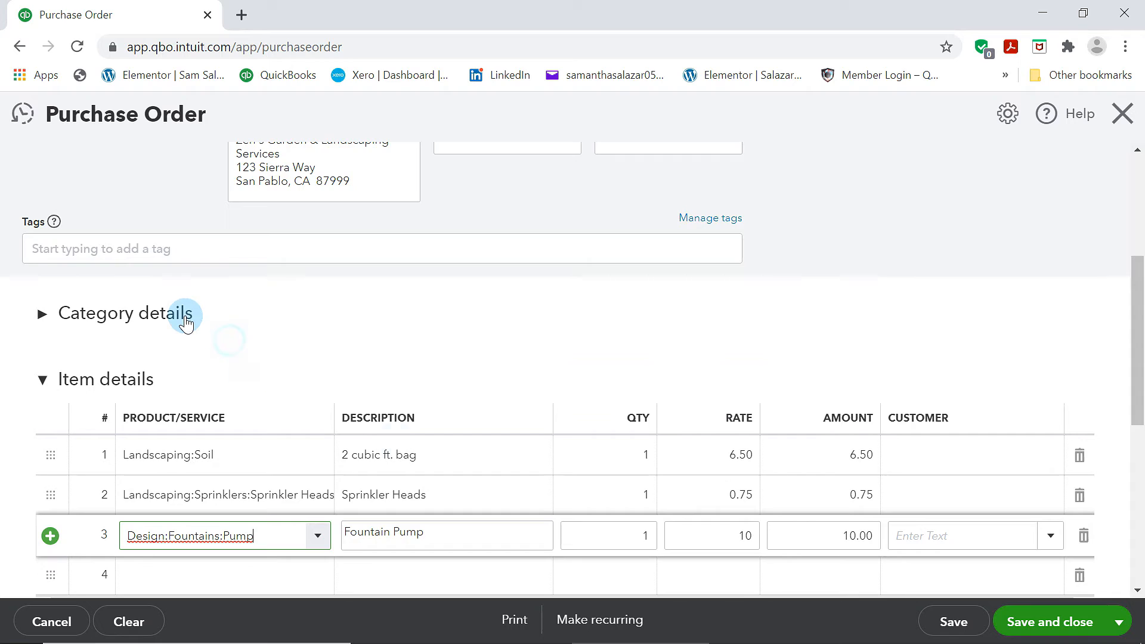
Set the quantities to 5 for Soil, 10 for Sprinkler Heads and 8 for Pump
scroll(910, 505, down, 3)
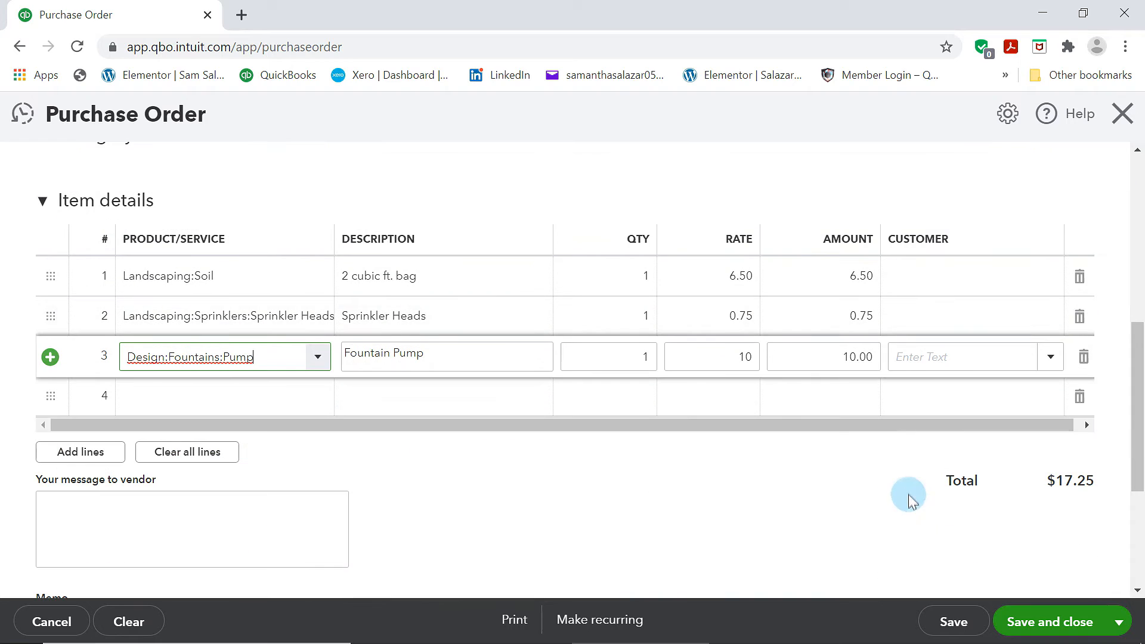
click(695, 294)
drag(638, 276, 658, 284)
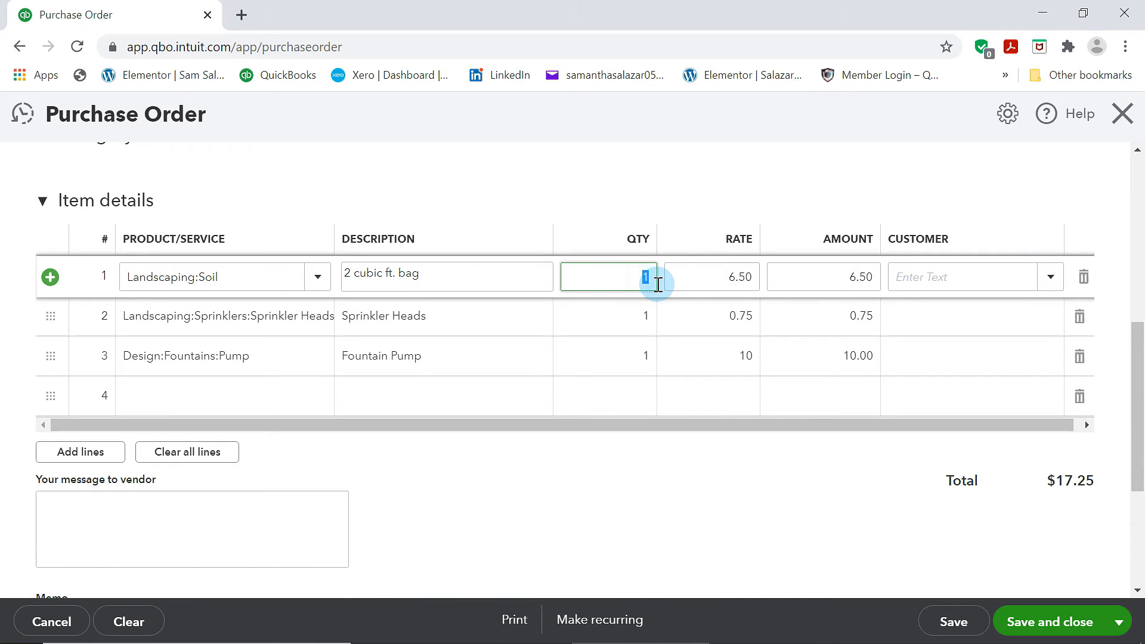
click(640, 316)
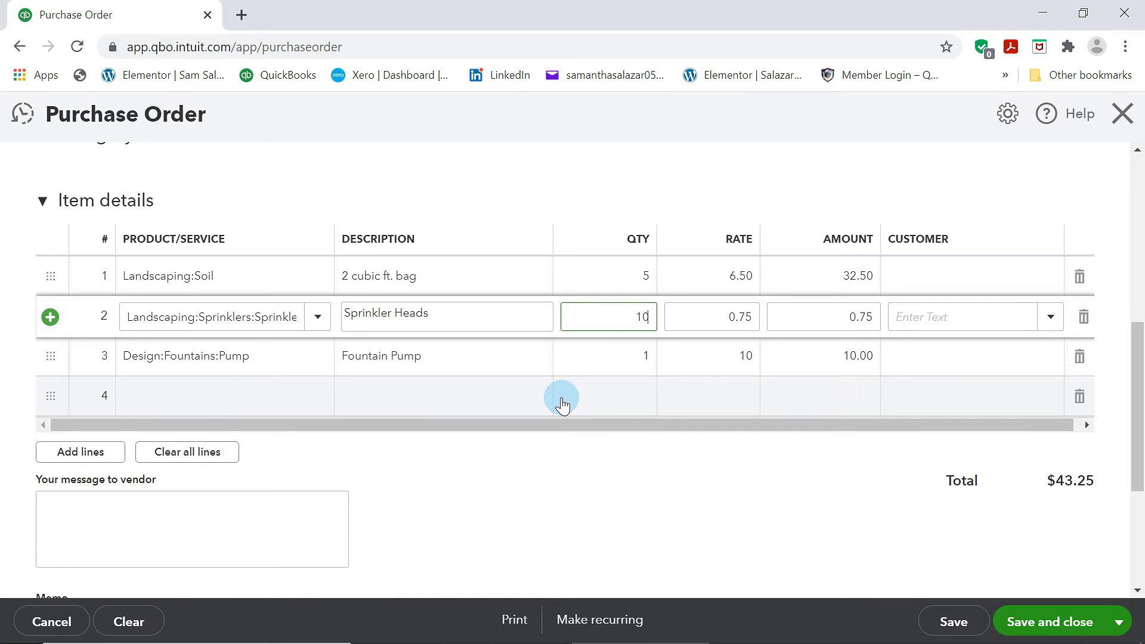
text(10)
click(620, 364)
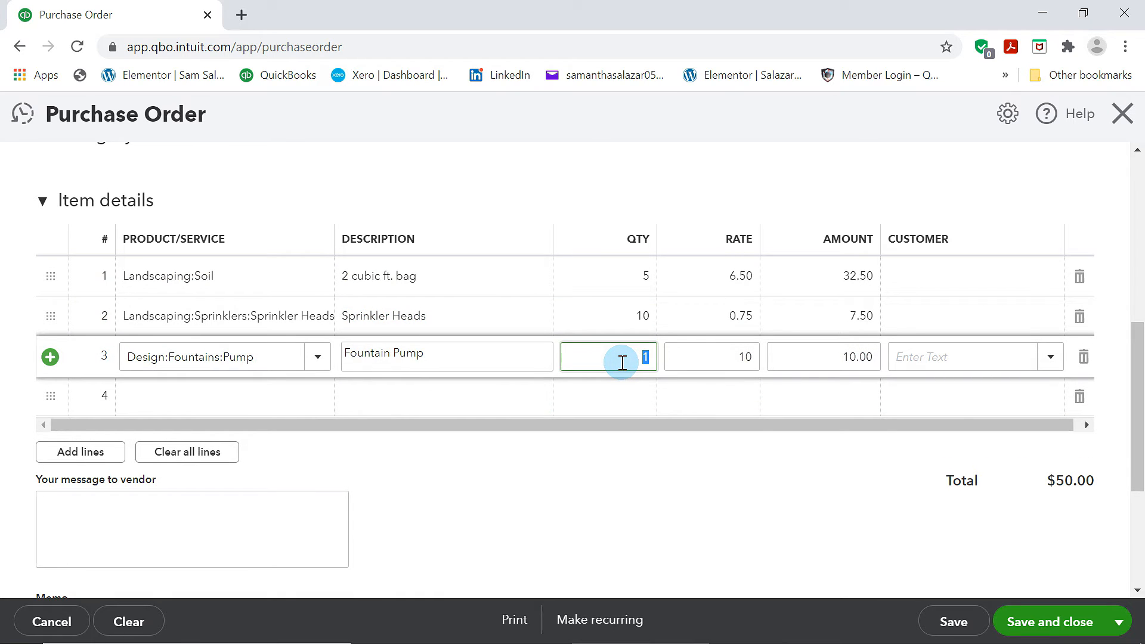
text(8)
click(738, 459)
Review the completed purchase order and save and close it
scroll(758, 434, up, 5)
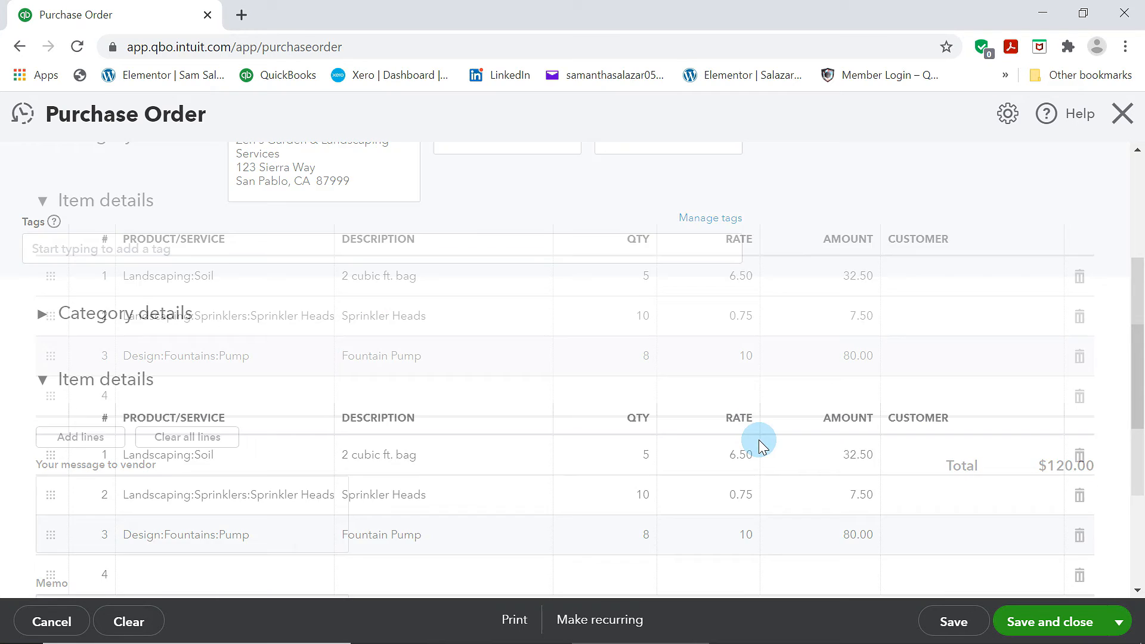
scroll(758, 434, down, 8)
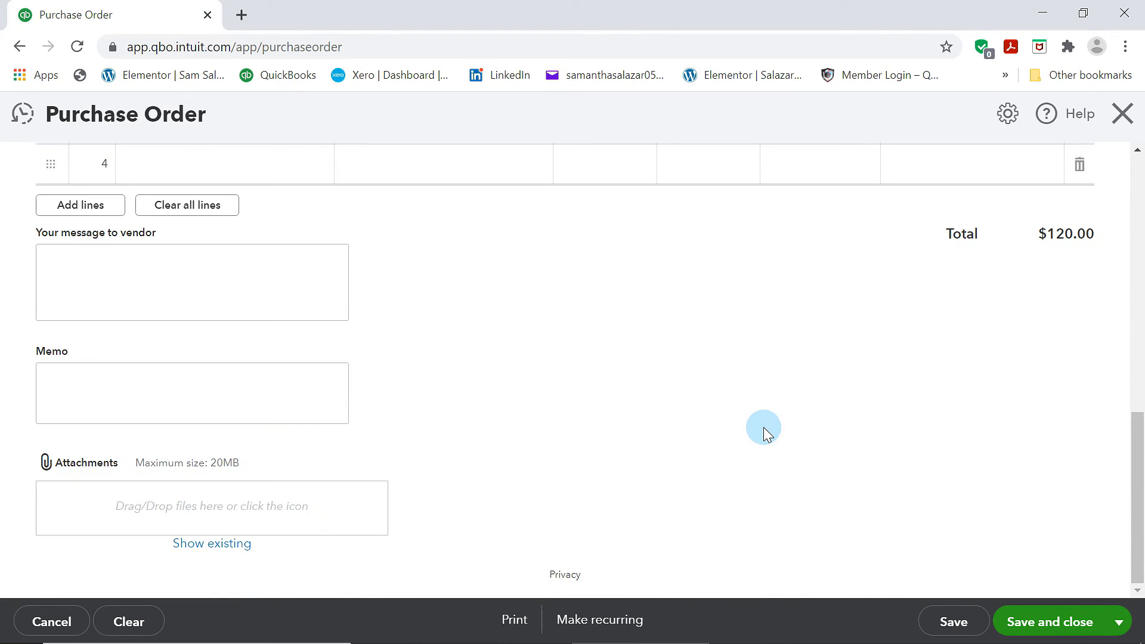
scroll(769, 430, up, 7)
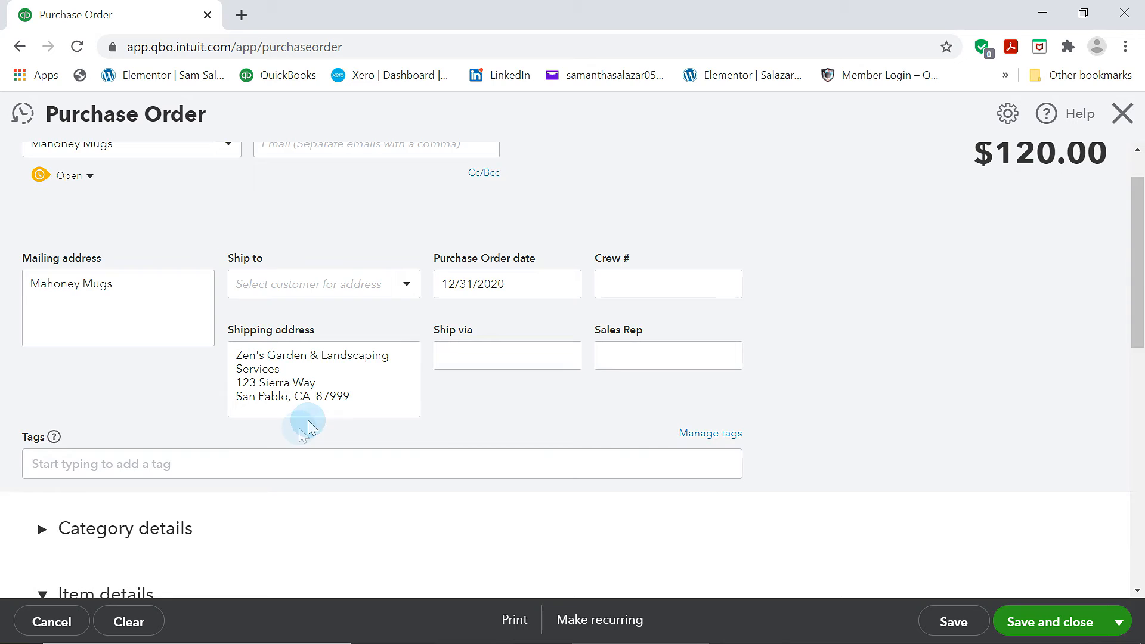
scroll(308, 420, up, 2)
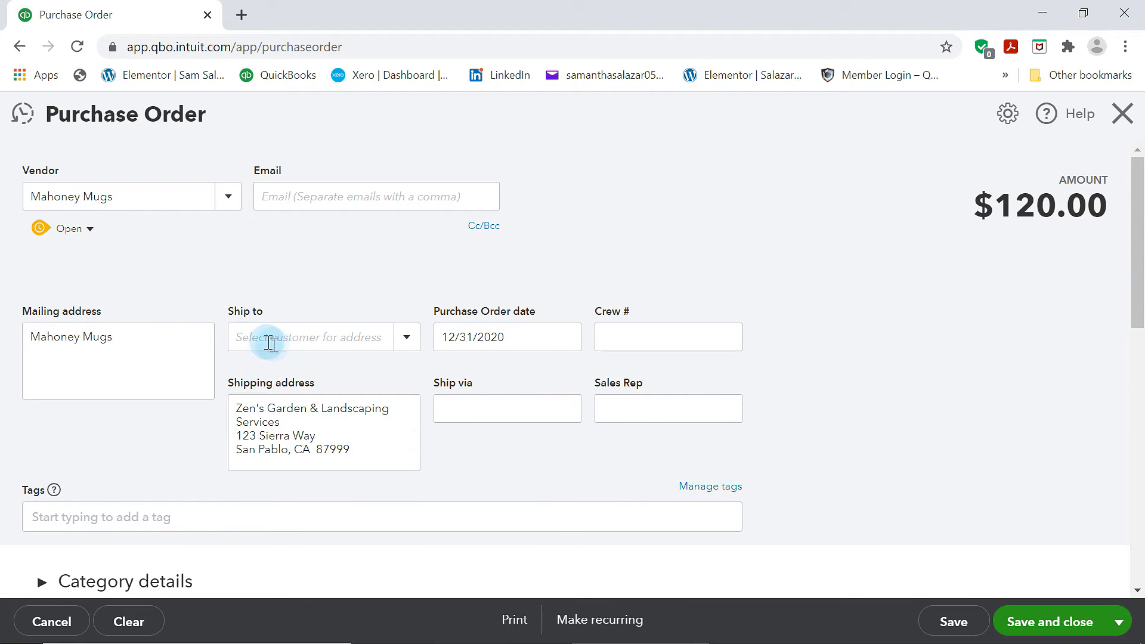
scroll(813, 458, down, 3)
scroll(813, 461, down, 5)
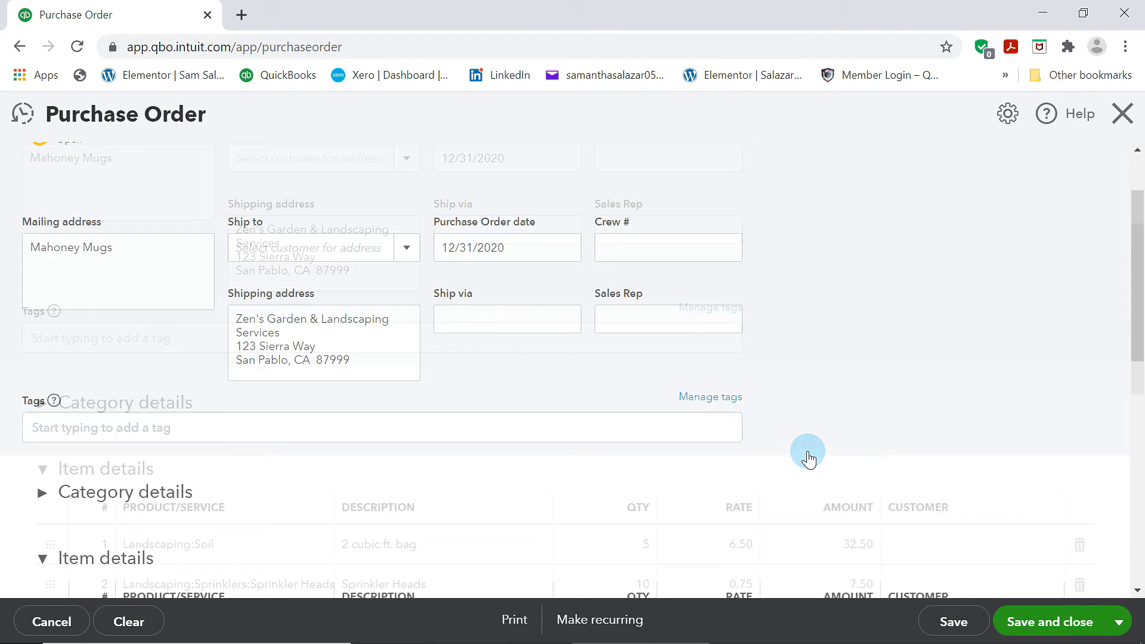
scroll(810, 455, down, 4)
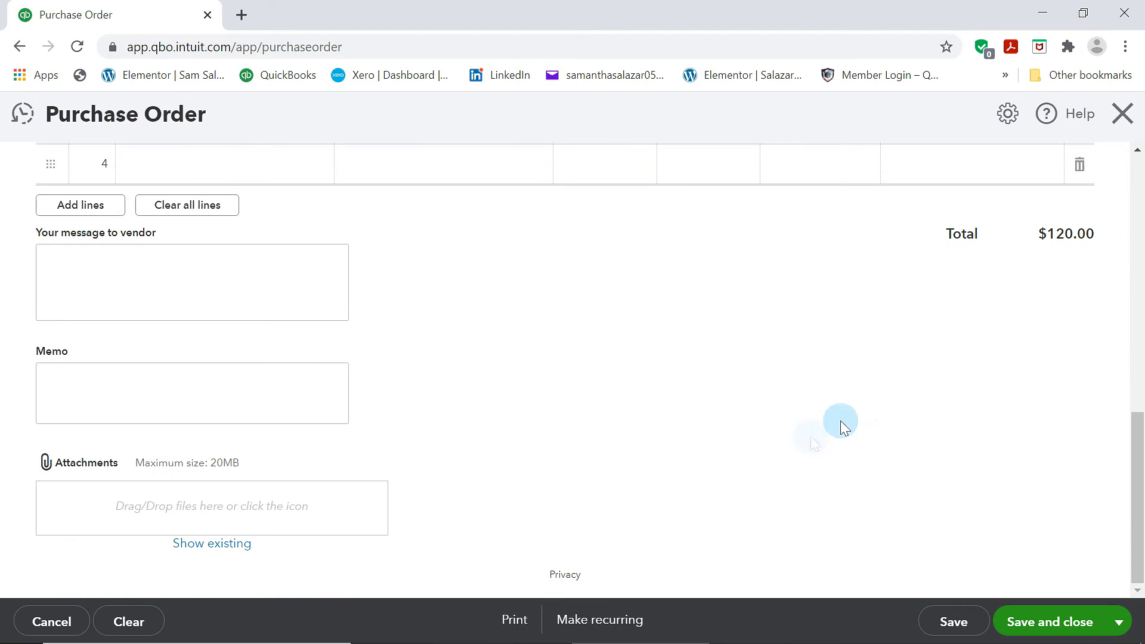
click(1097, 623)
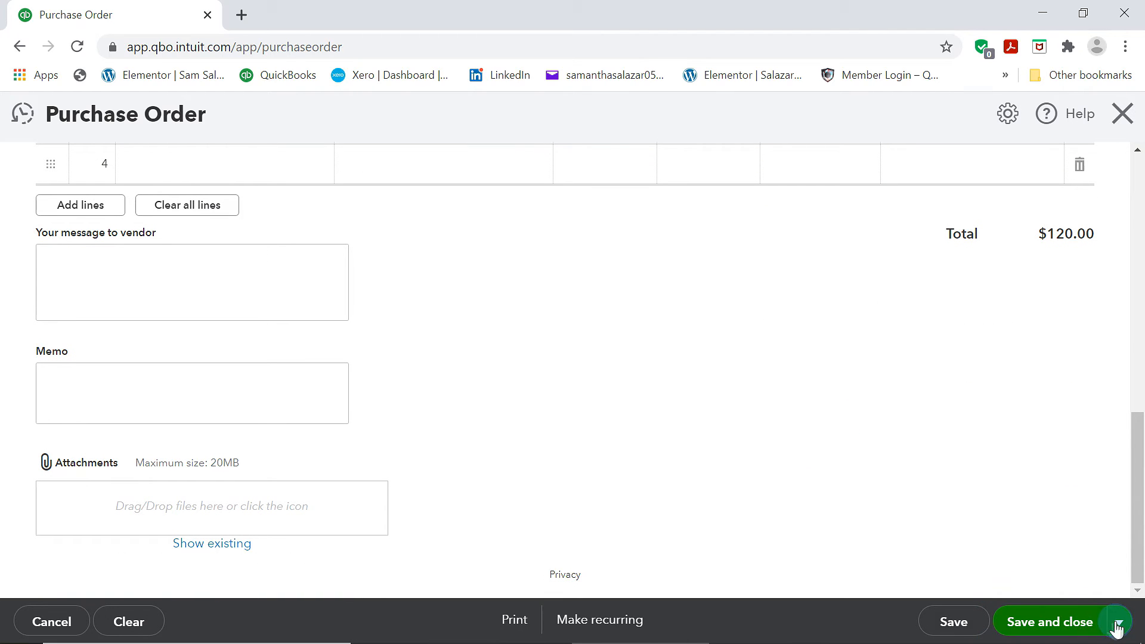
click(1117, 623)
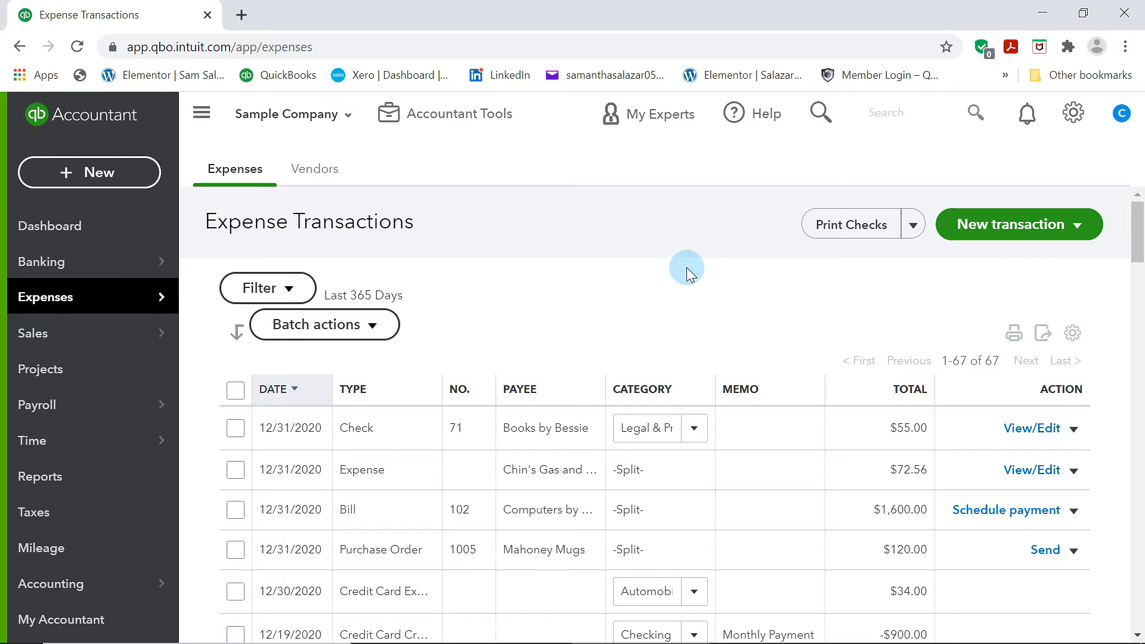
From the vendors' open purchase orders, create a bill for Mahoney Mugs, add Purchase Order #1005 and save it
click(316, 169)
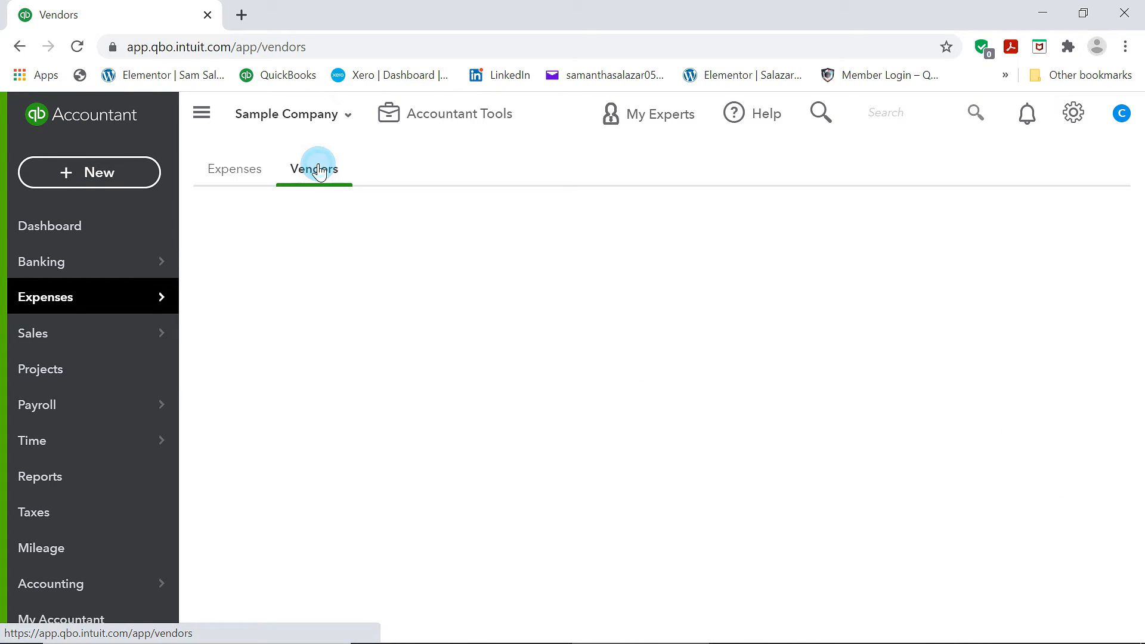
click(329, 319)
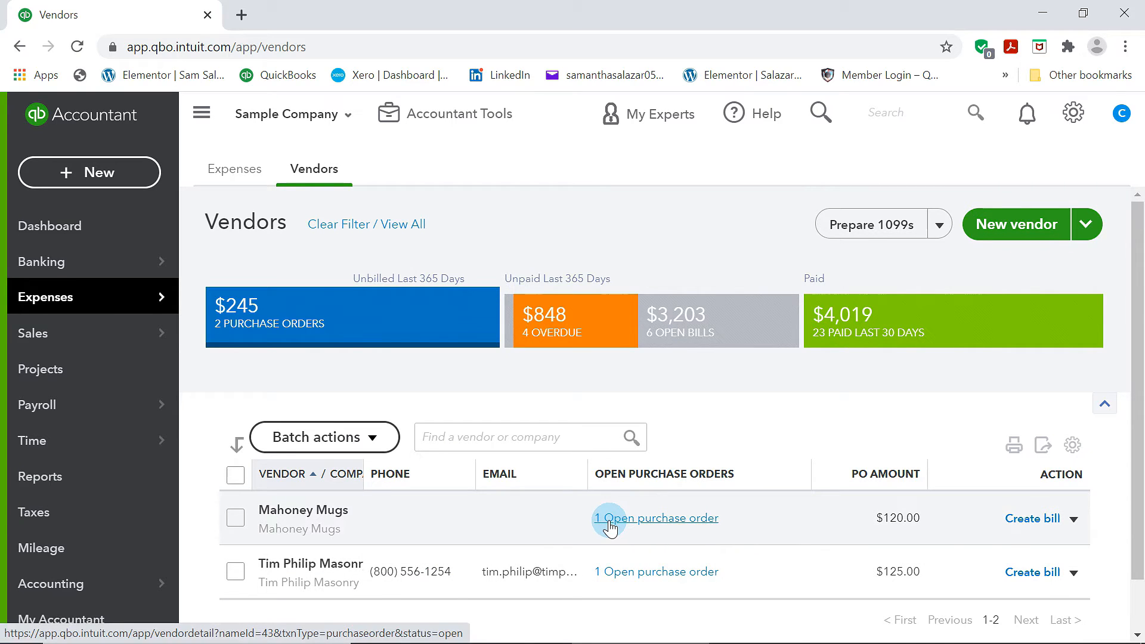
click(1040, 523)
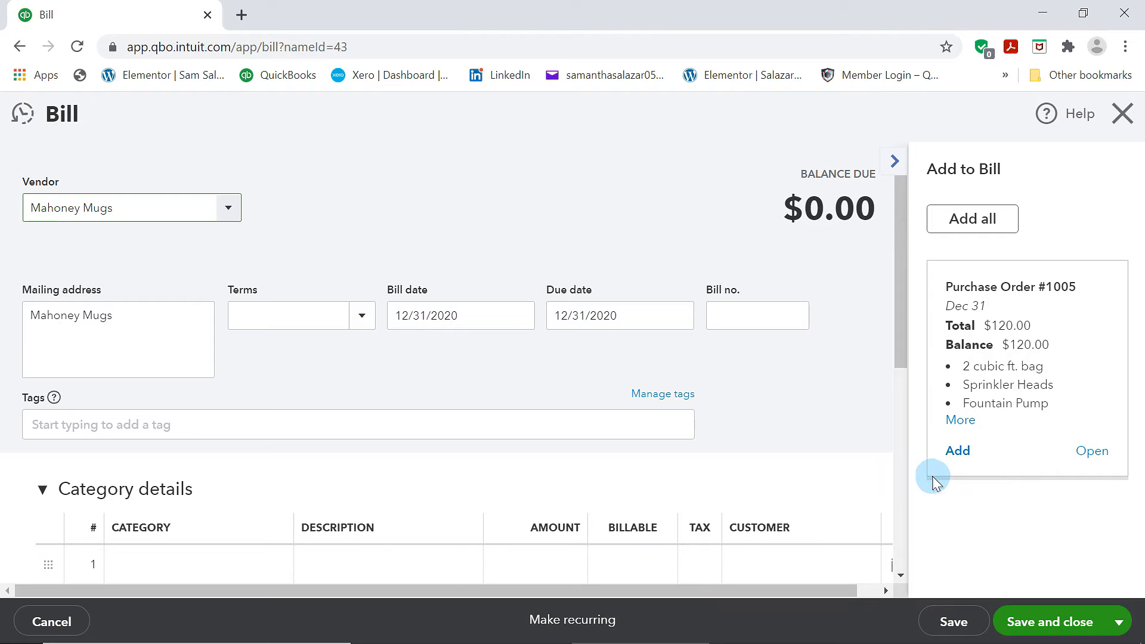
scroll(668, 427, down, 5)
click(956, 452)
scroll(512, 415, down, 5)
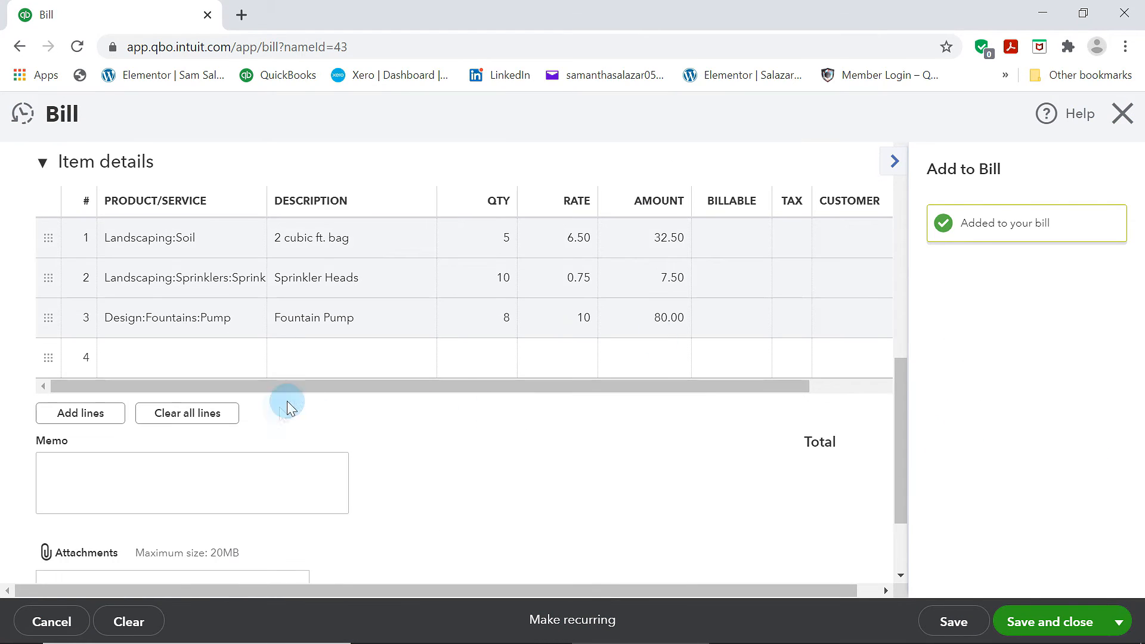
click(1081, 626)
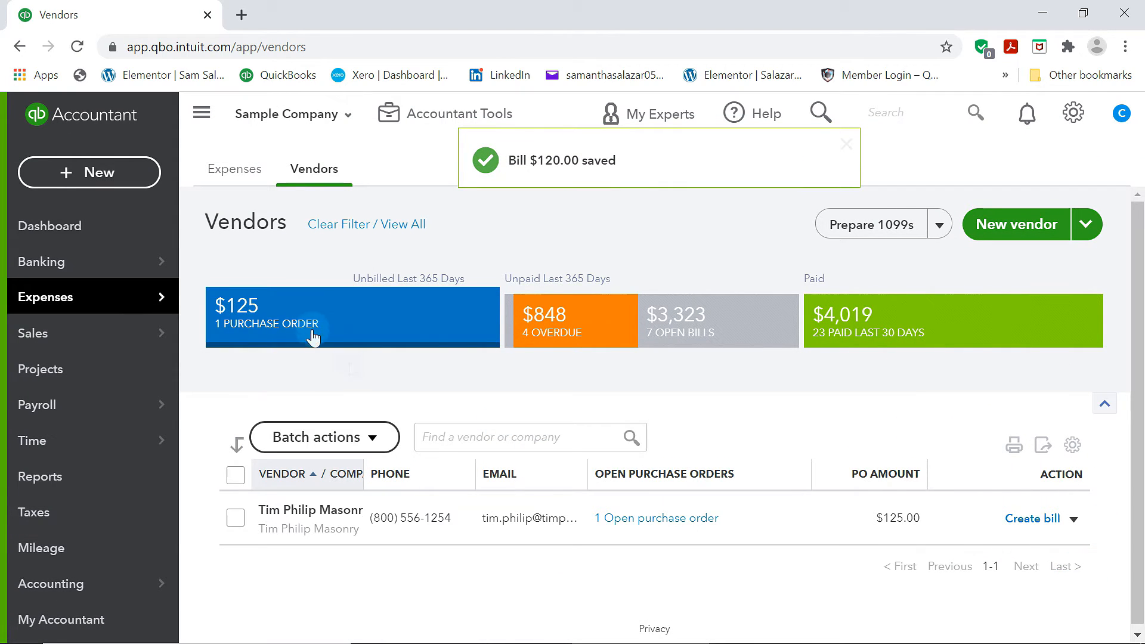
Filter the vendor list by purchase orders, open bills and overdue bills to examine each group
click(313, 327)
click(711, 322)
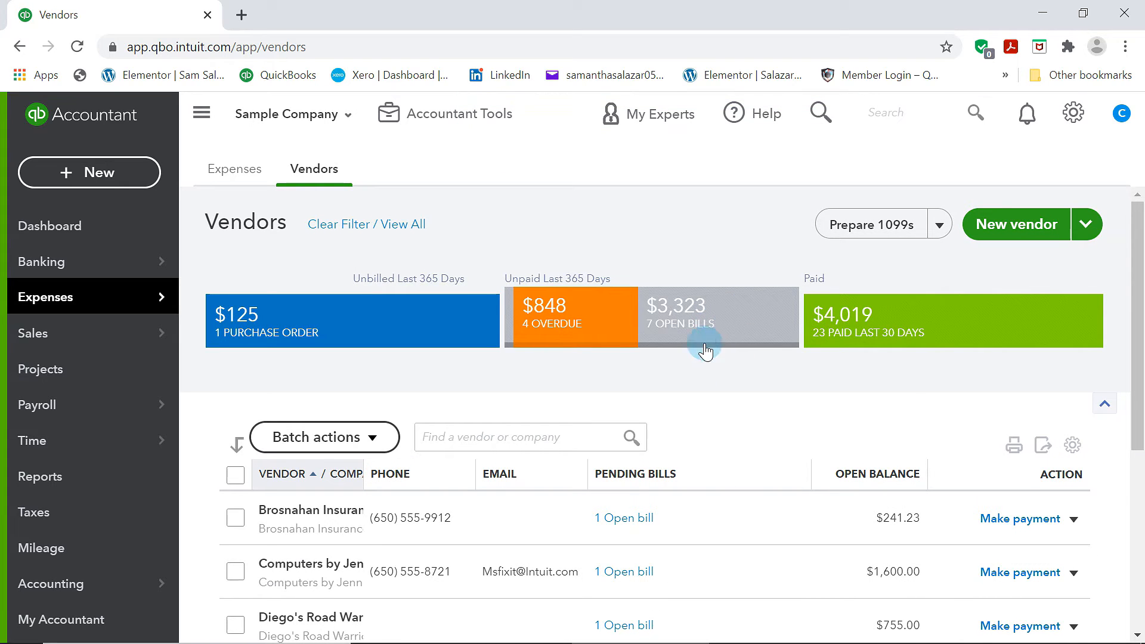
scroll(704, 368, down, 1)
scroll(704, 368, down, 3)
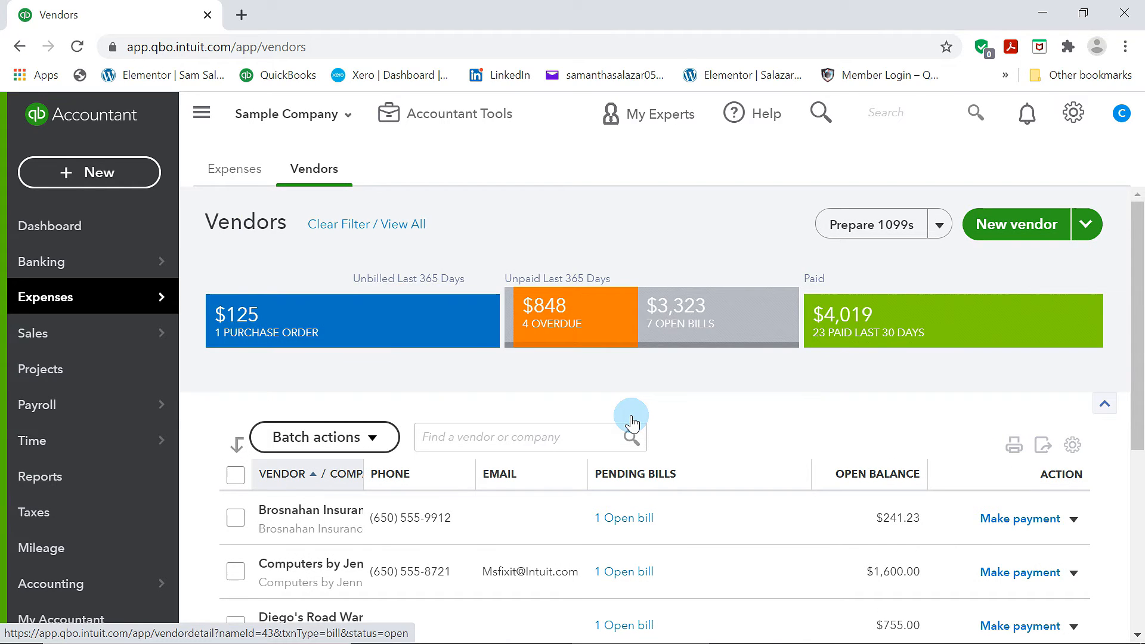
click(602, 313)
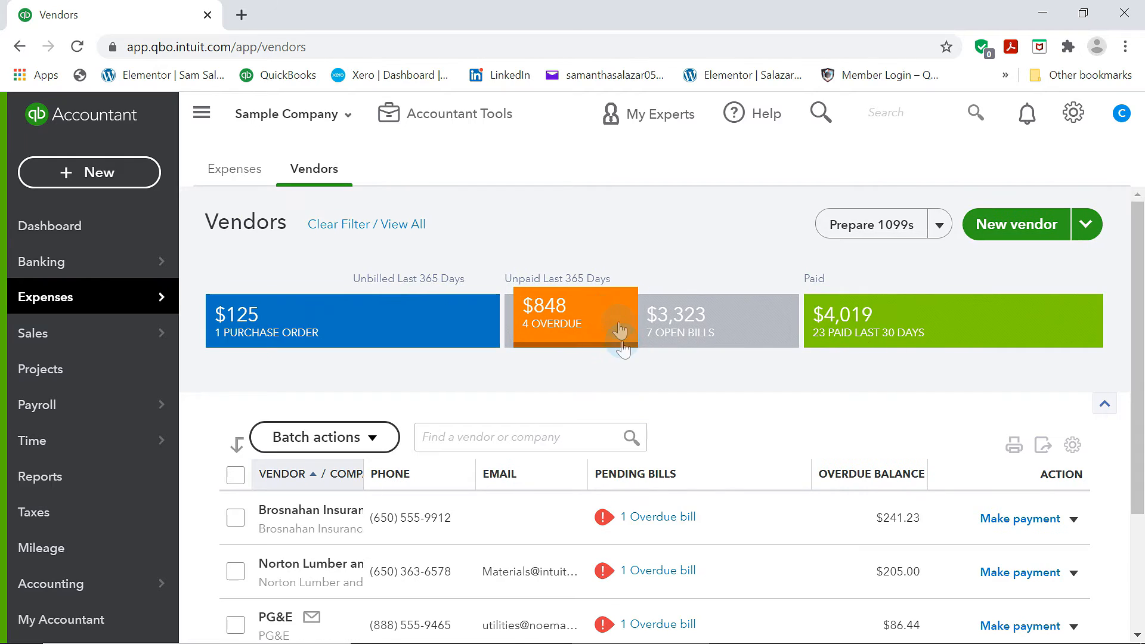
scroll(621, 340, down, 2)
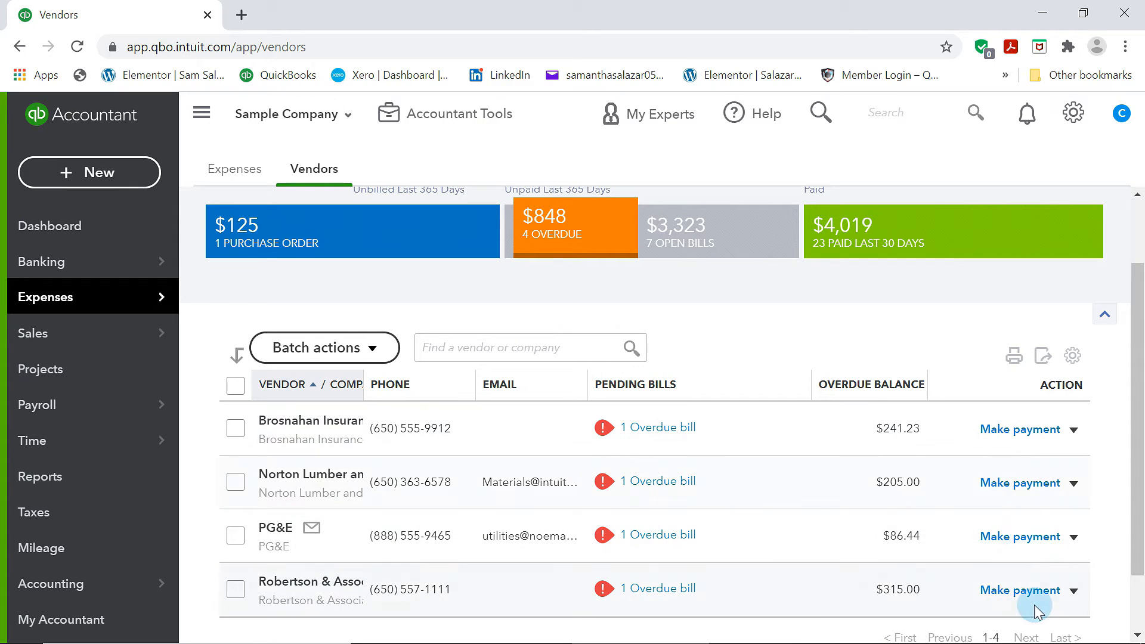
Make a payment for Brosnahan Insurance Agency's overdue bill from the Checking account and save it
click(1021, 430)
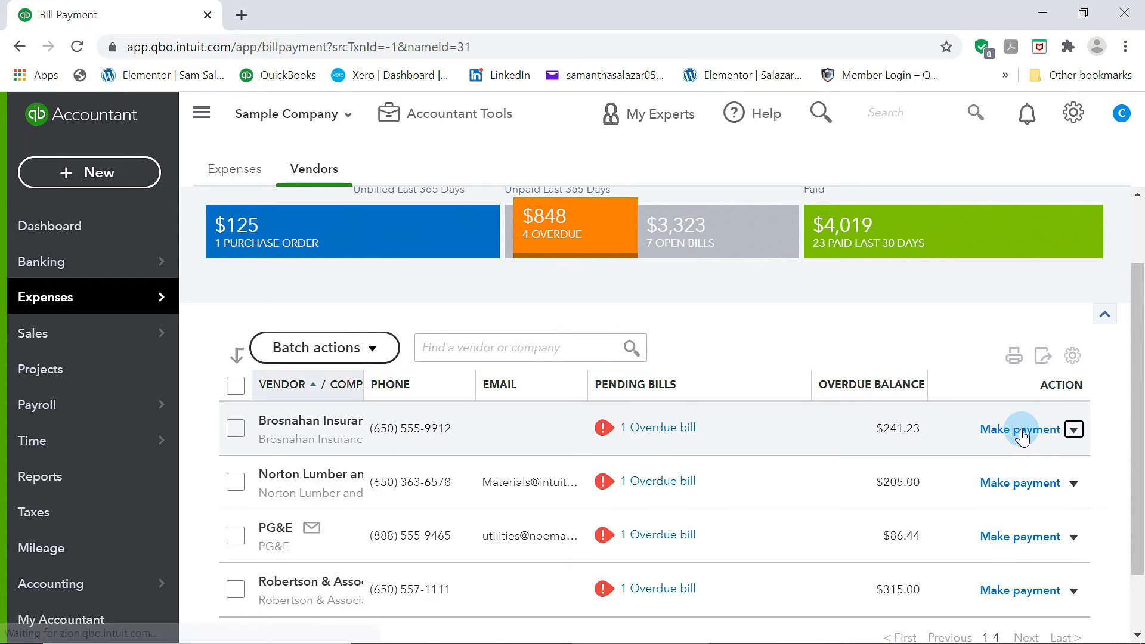
scroll(1017, 425, down, 6)
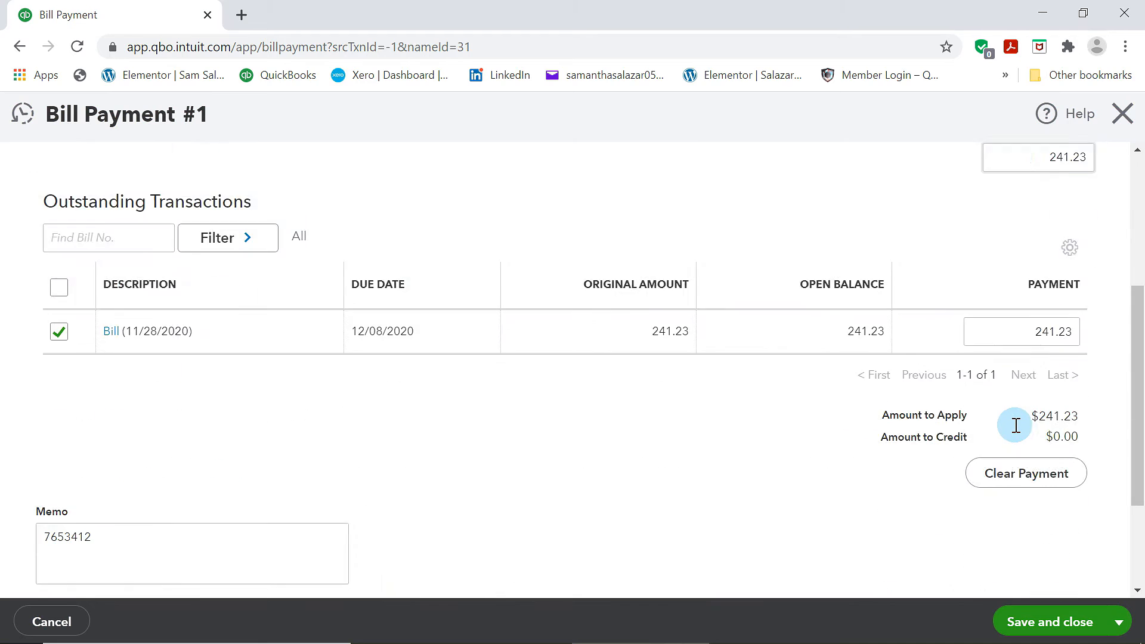
scroll(760, 444, up, 4)
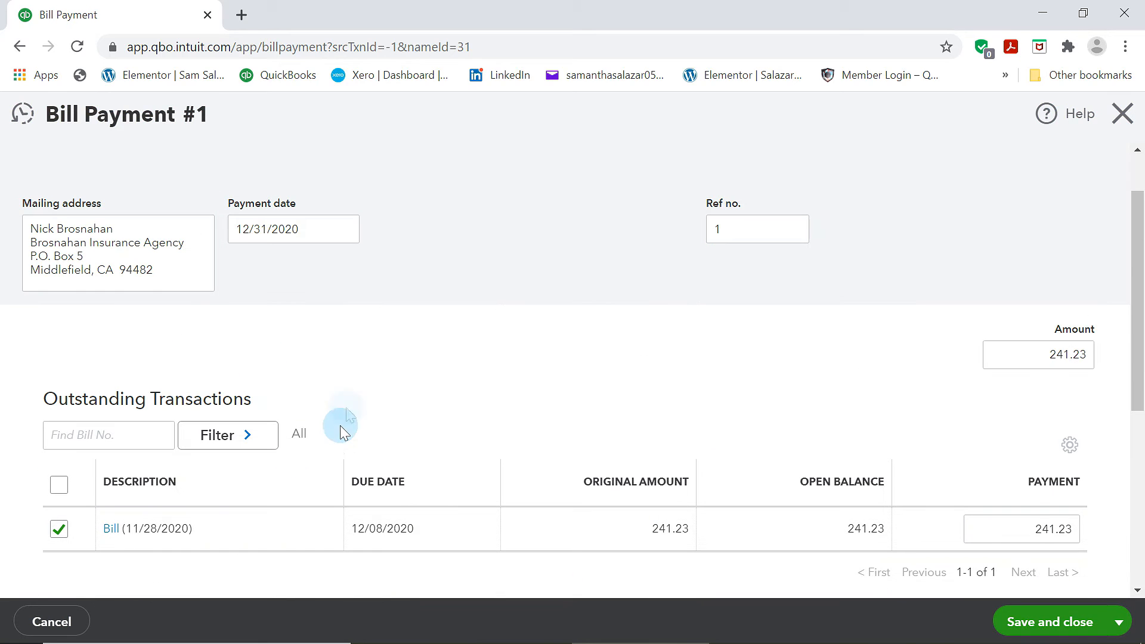
scroll(898, 523, down, 2)
scroll(899, 523, up, 3)
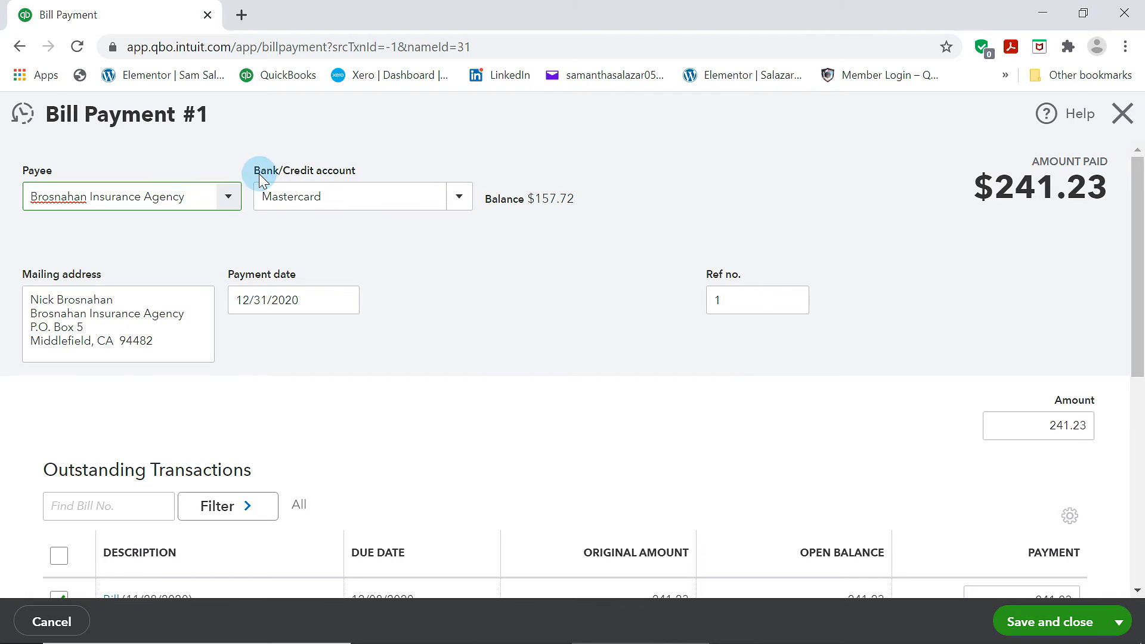
click(463, 203)
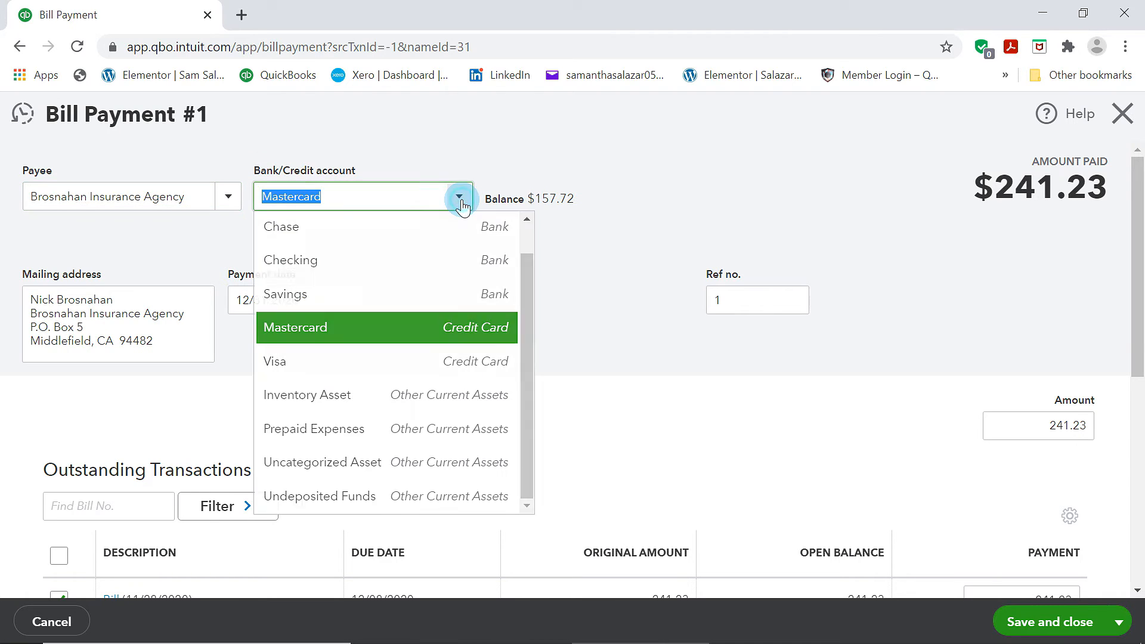
click(326, 265)
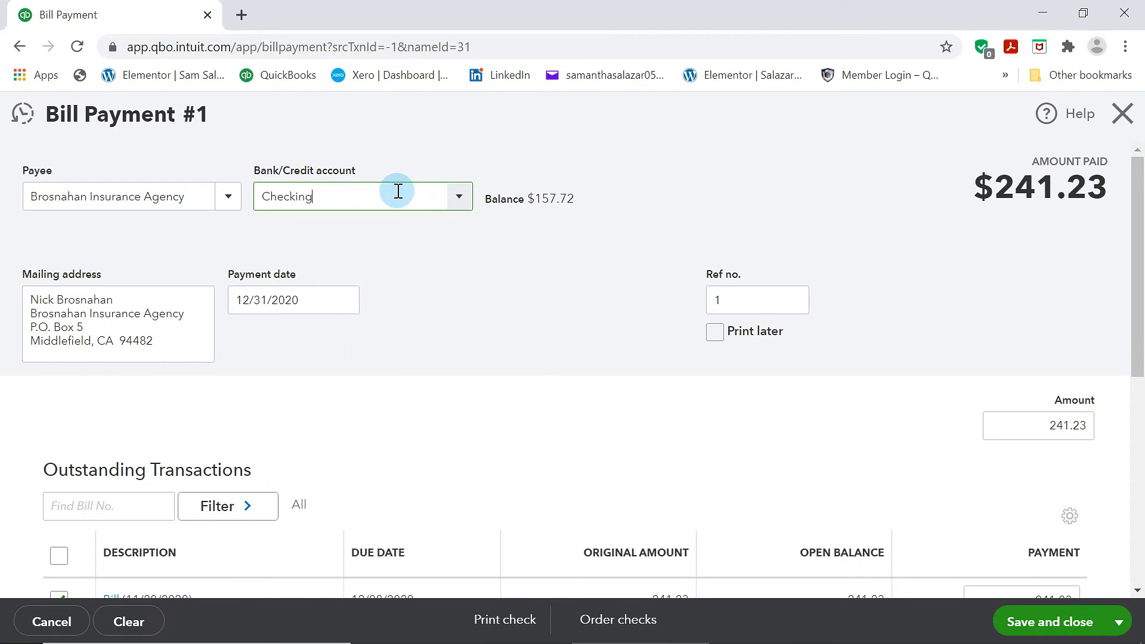
scroll(1030, 513, down, 4)
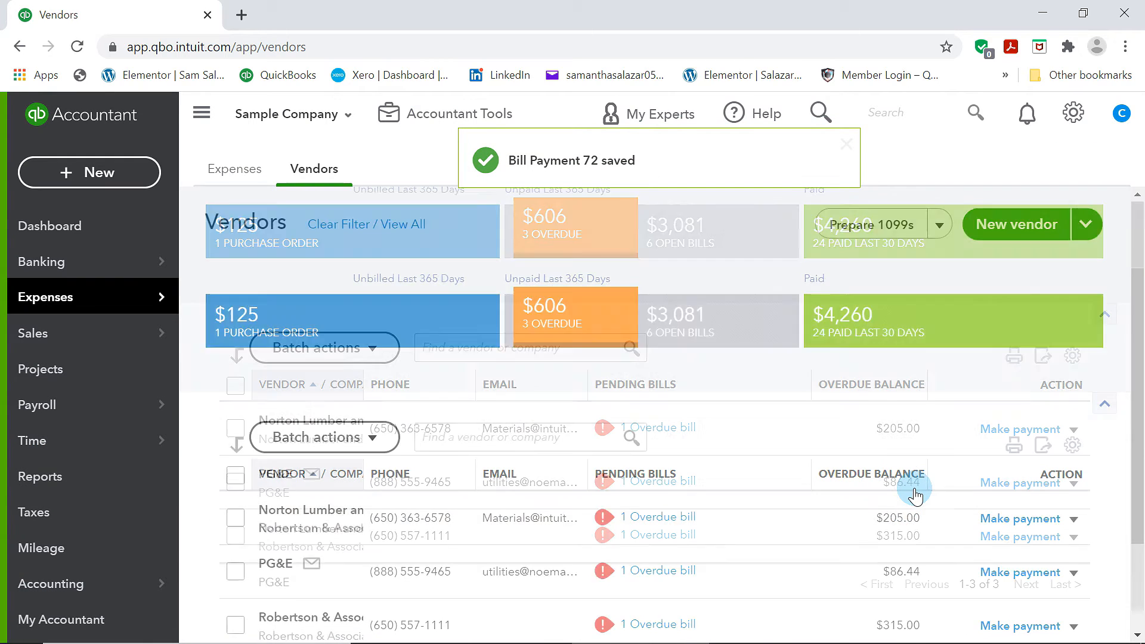
click(741, 248)
Review the vendor list's open bills and clear the filter to view all vendors
scroll(847, 451, down, 5)
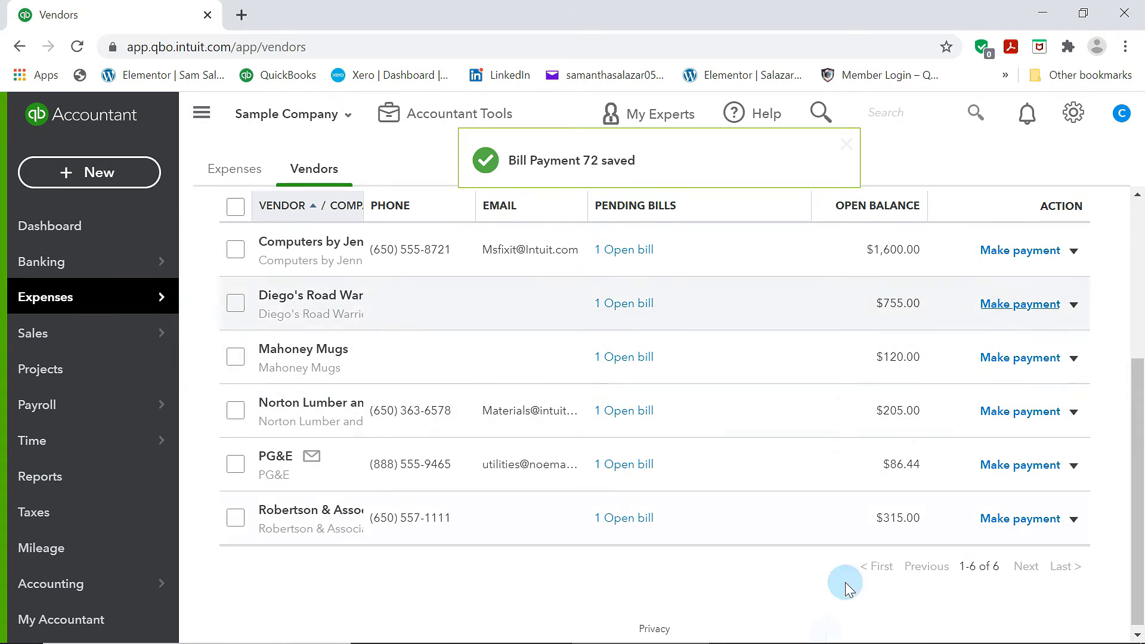
scroll(906, 422, up, 3)
scroll(882, 411, down, 3)
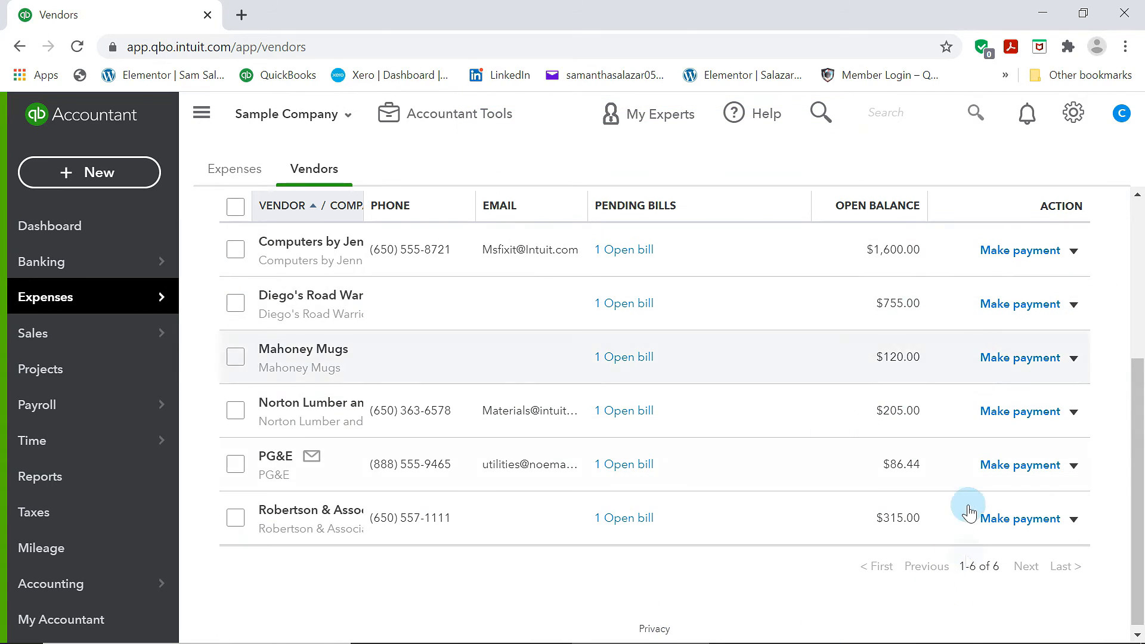
scroll(932, 227, up, 3)
click(937, 248)
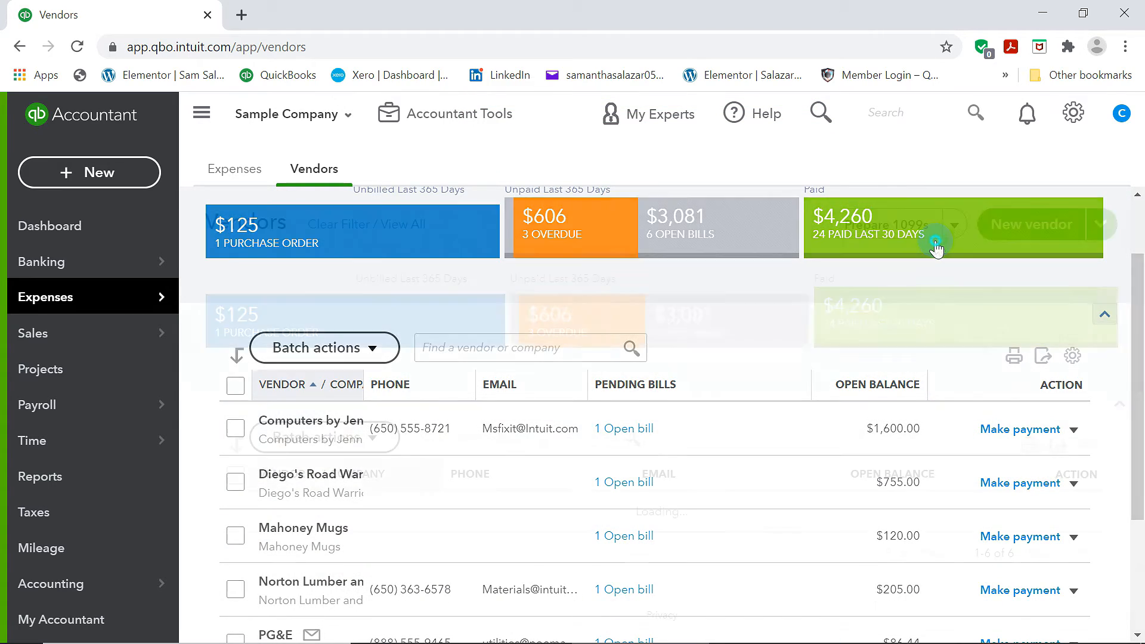
scroll(726, 520, down, 5)
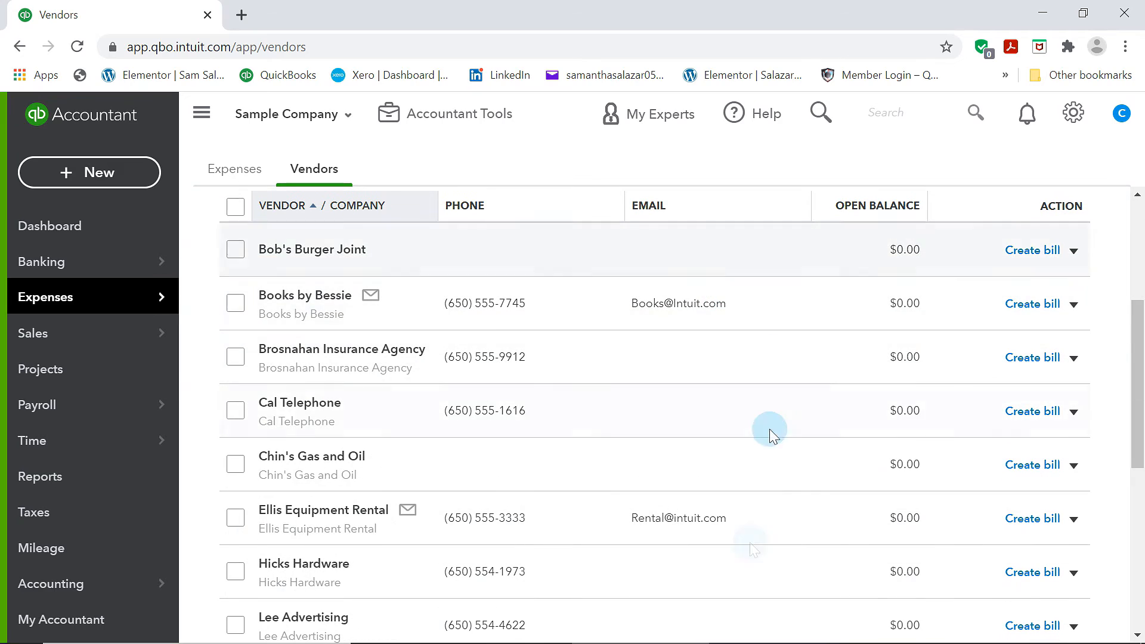
scroll(883, 412, down, 6)
scroll(894, 442, up, 10)
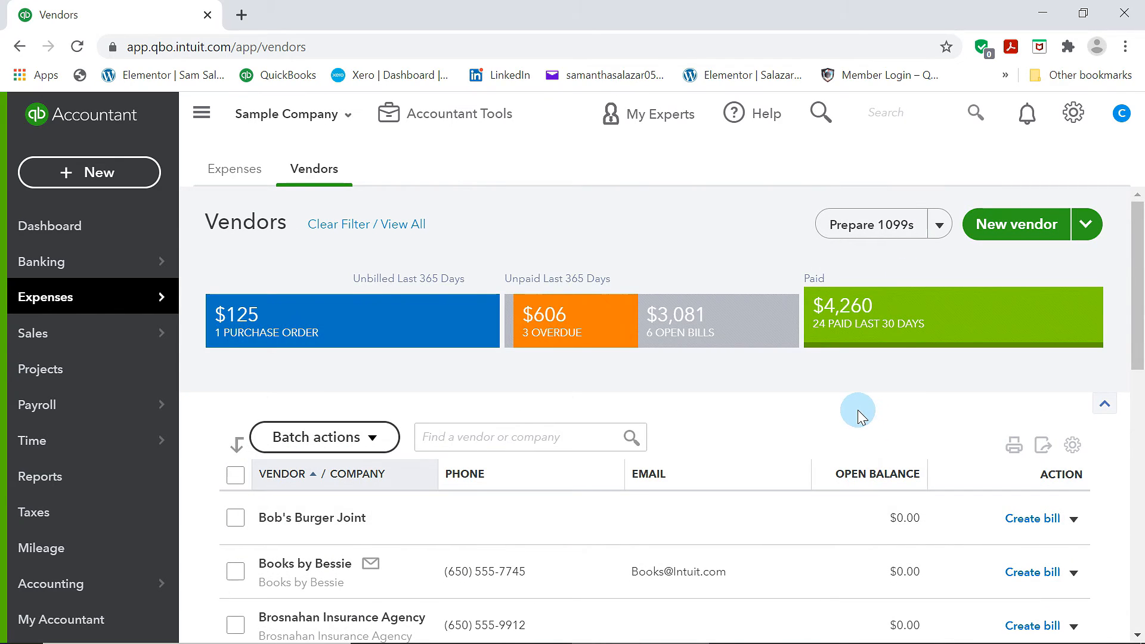
Open Pay Bills and select all six open bills for payment from Checking
mouse_move(124, 309)
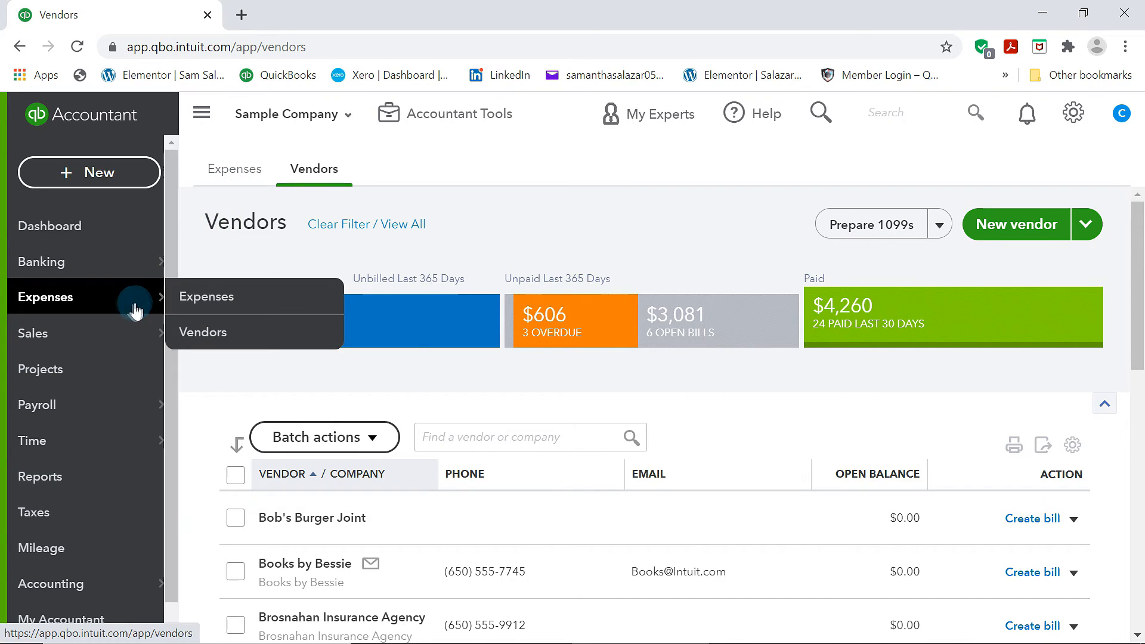
click(149, 173)
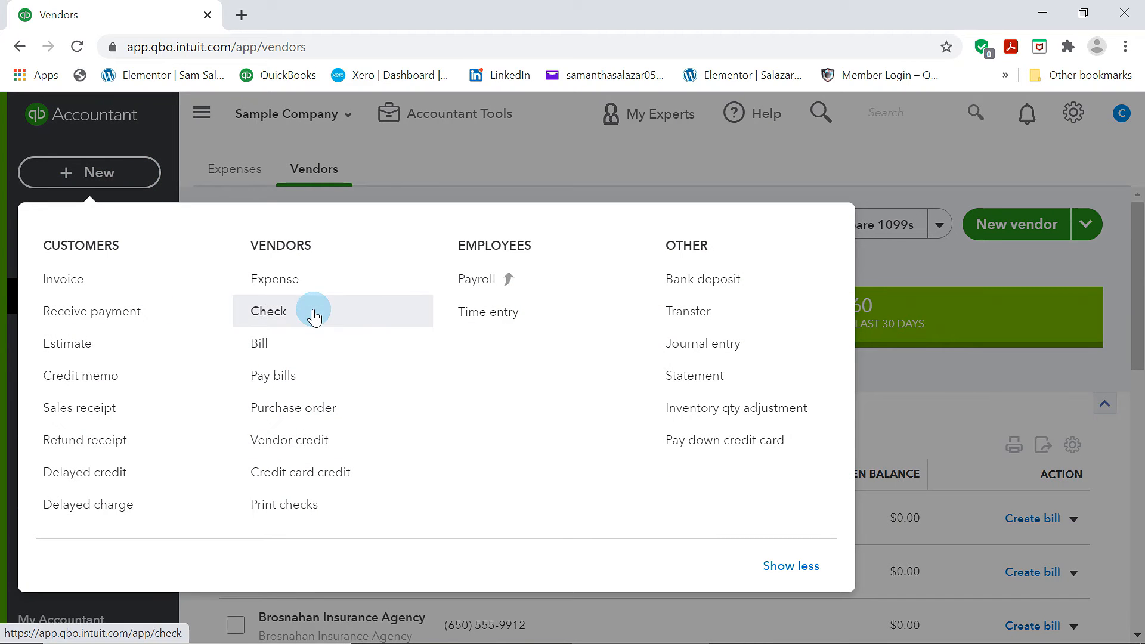
click(308, 382)
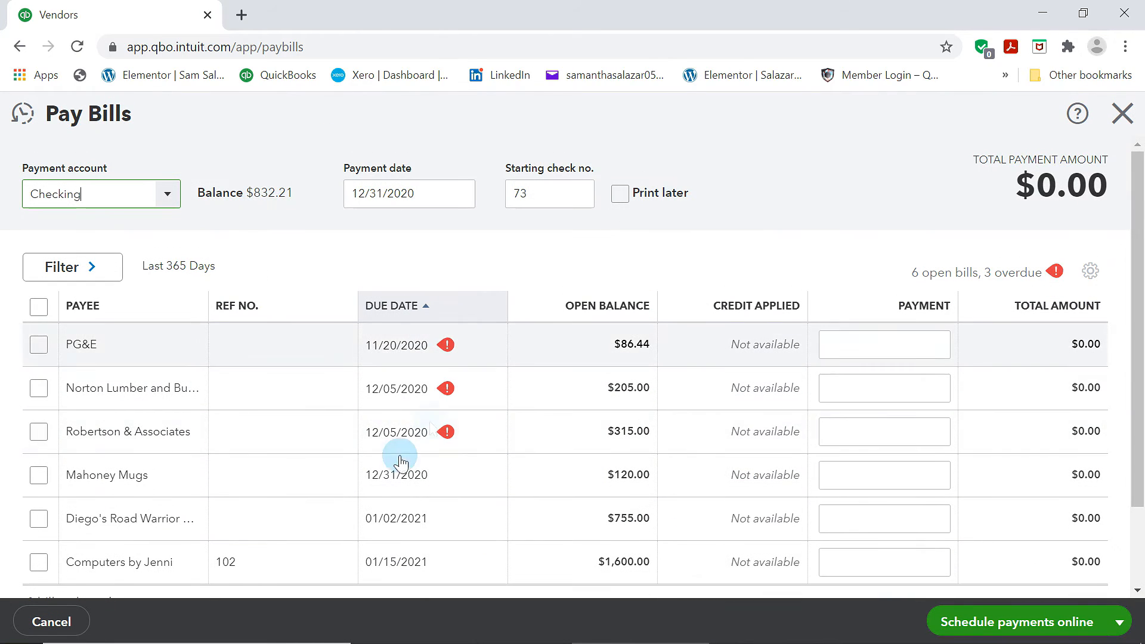
click(42, 350)
click(41, 390)
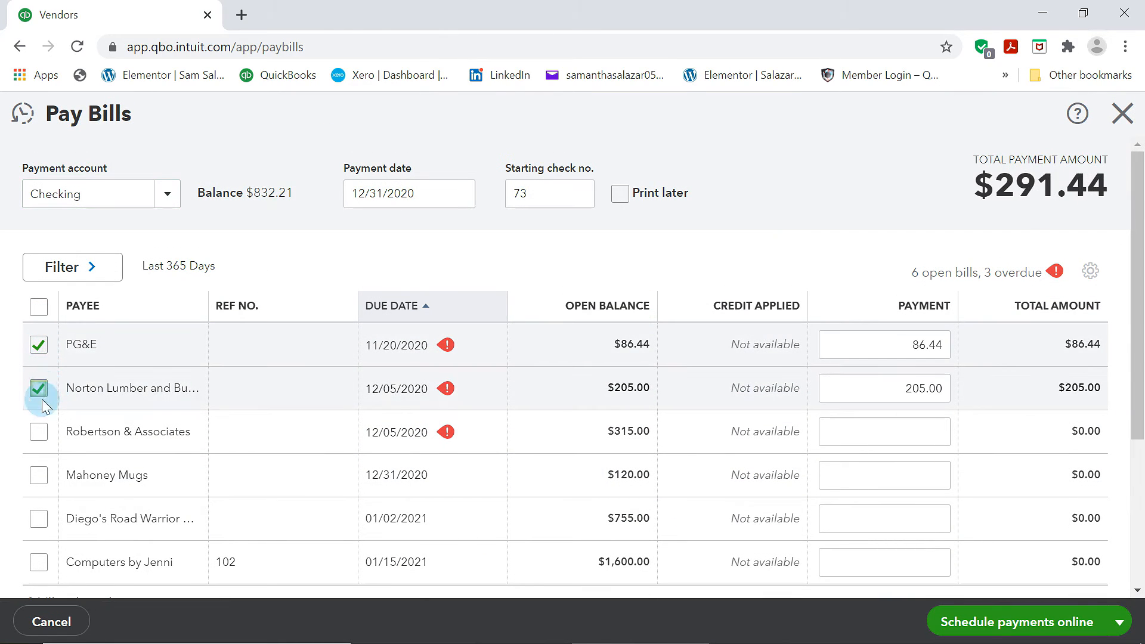
click(39, 434)
click(31, 484)
click(38, 519)
click(39, 562)
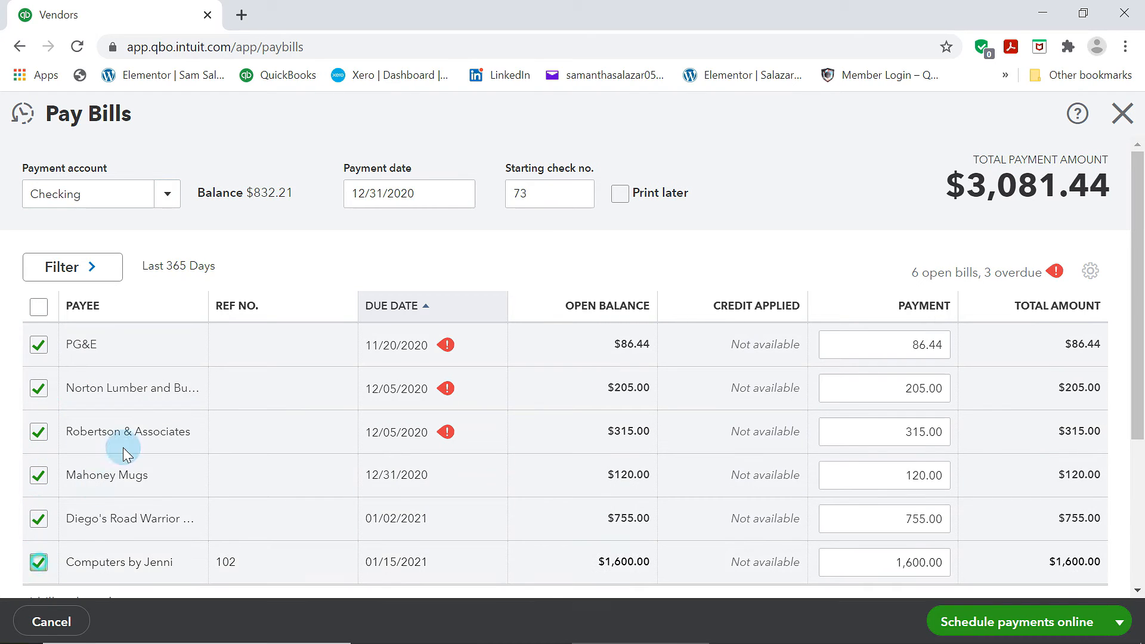
Save and close the bill payments, confirming the save
click(1118, 622)
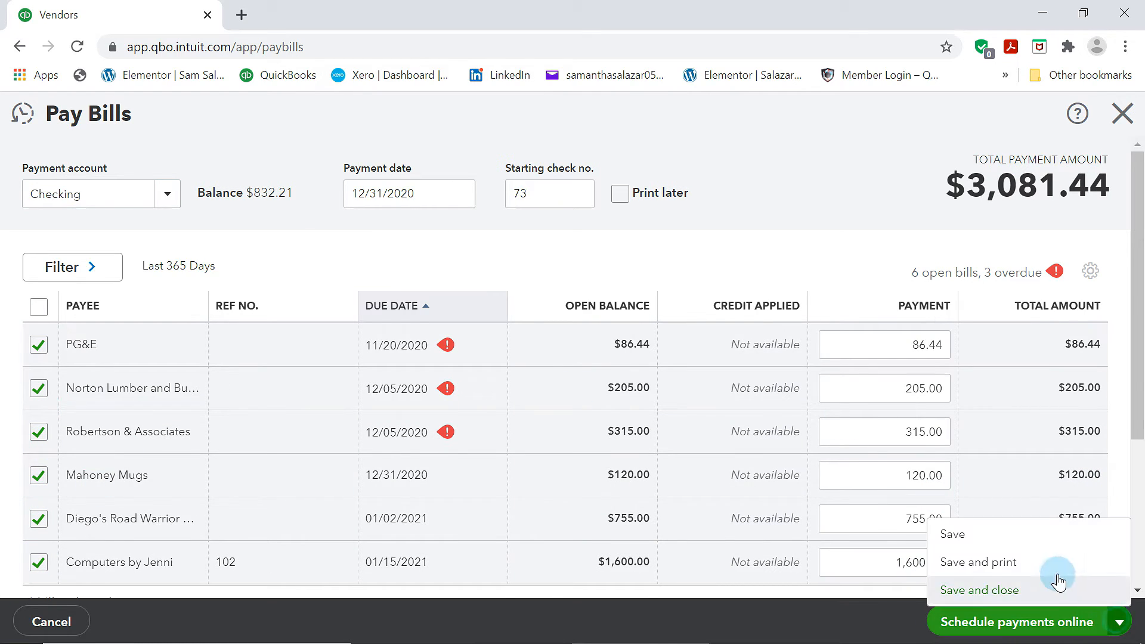
click(984, 590)
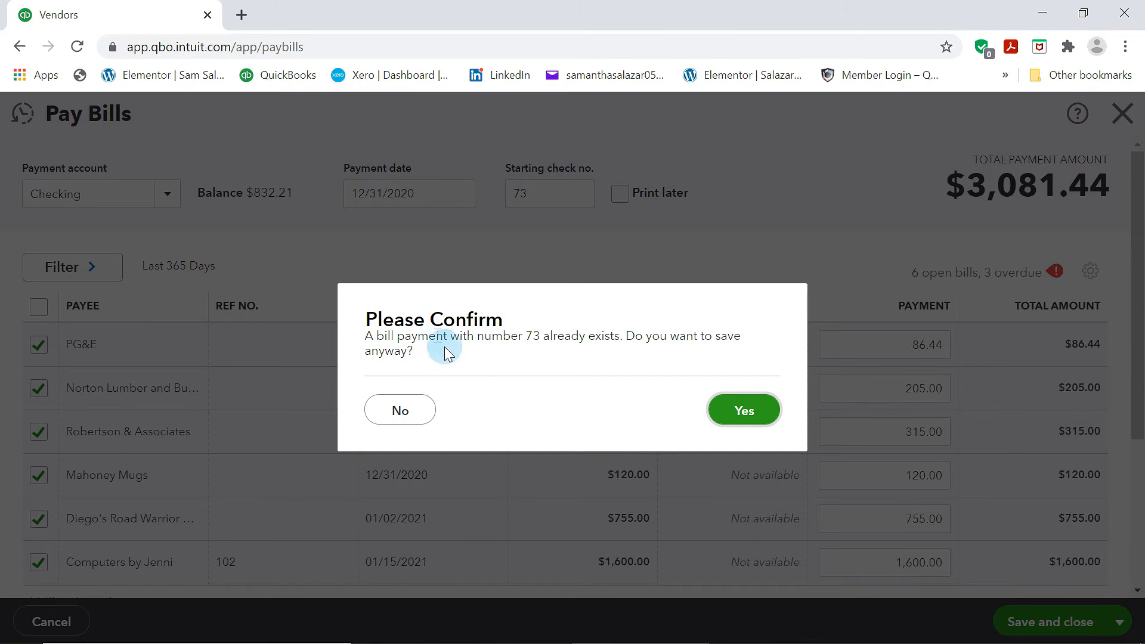
click(744, 412)
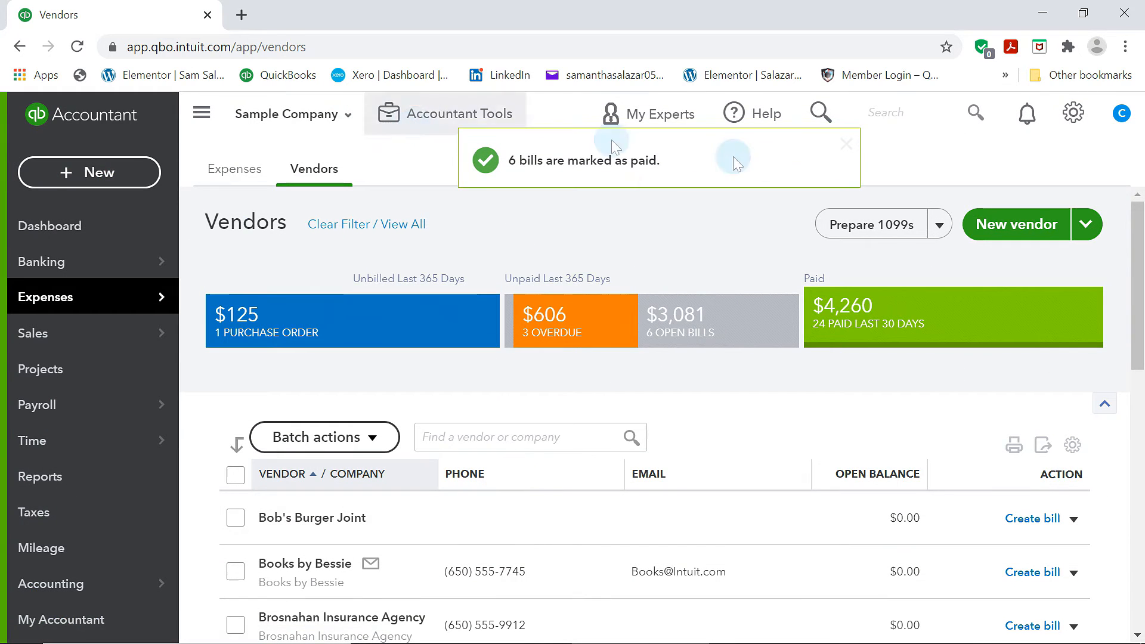
scroll(656, 486, down, 8)
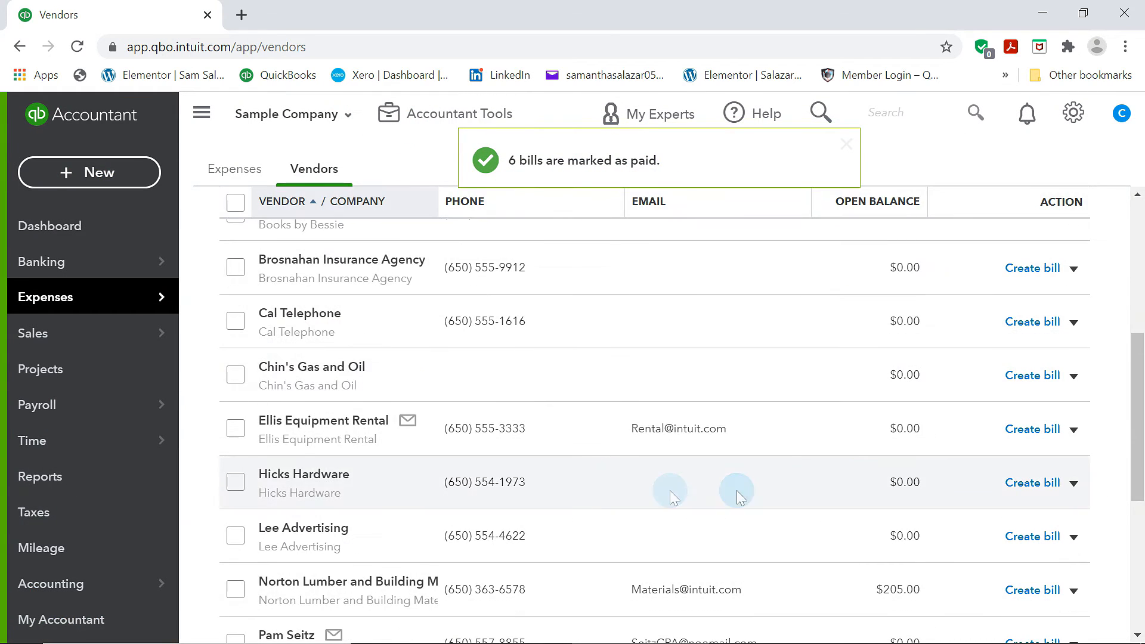
scroll(993, 440, up, 8)
scroll(581, 389, down, 2)
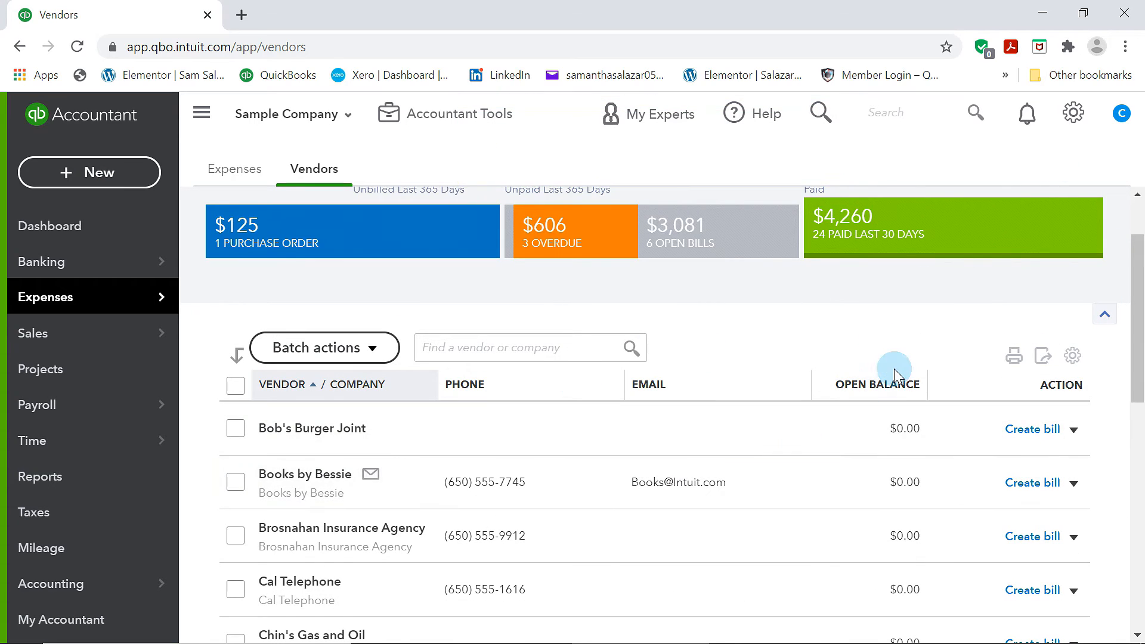
scroll(892, 374, up, 2)
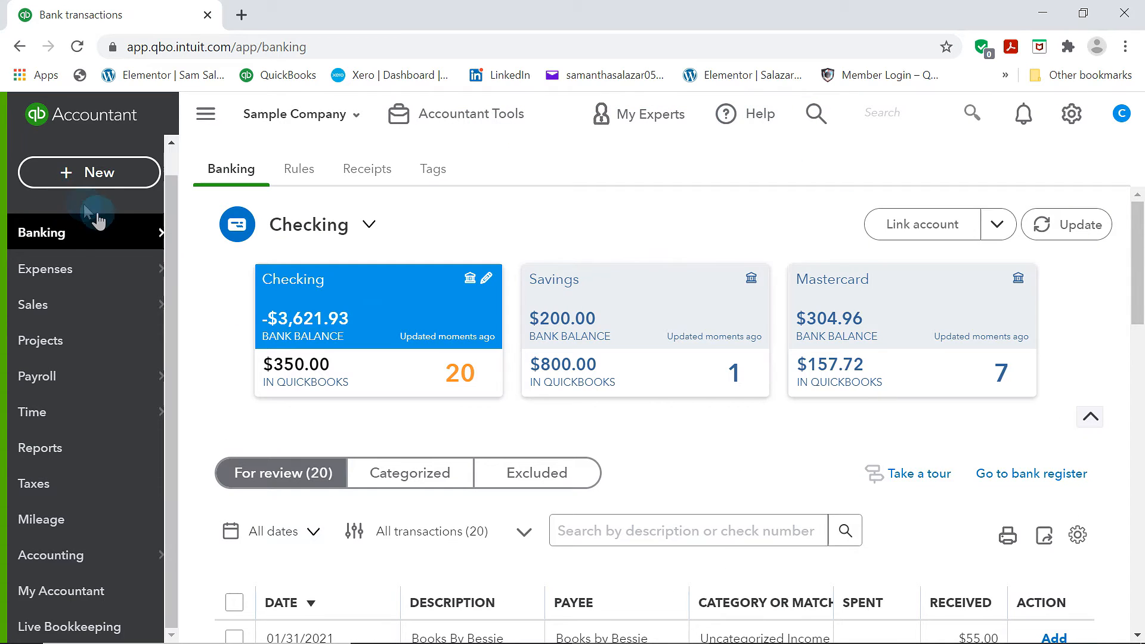
Switch the banking view to the Mastercard account and review its transactions for review
mouse_move(113, 230)
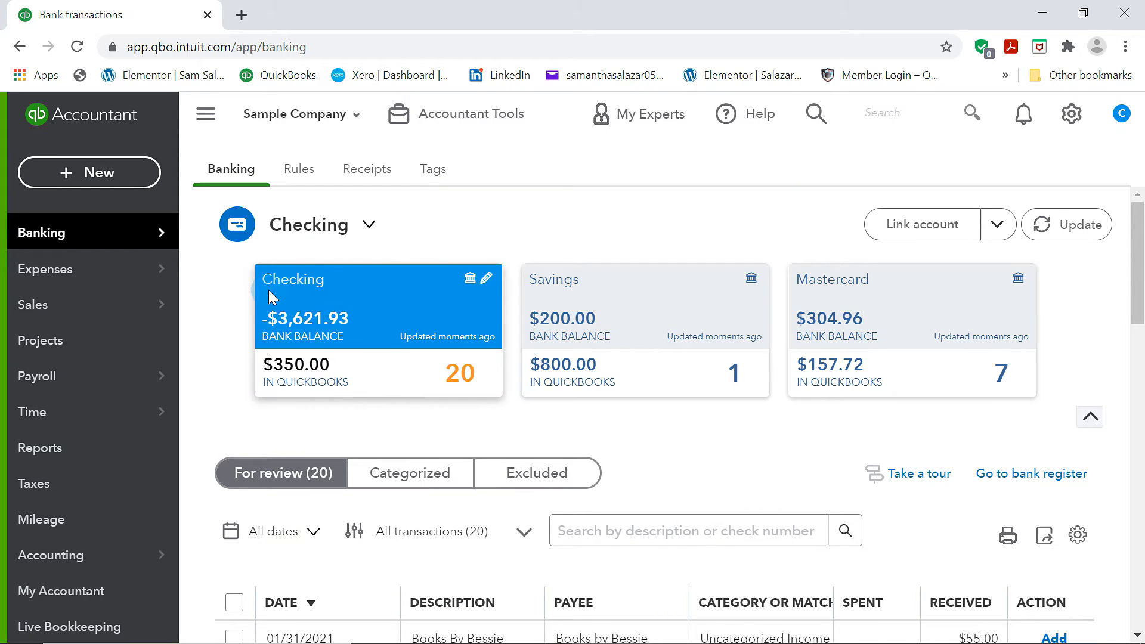
click(635, 301)
click(882, 317)
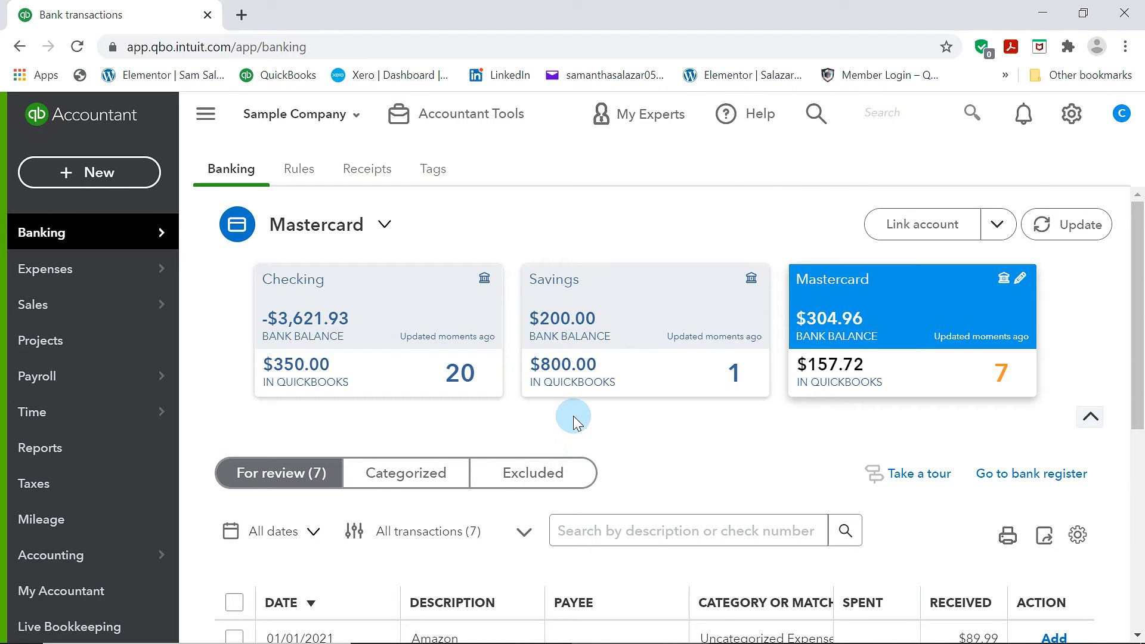
scroll(573, 422, down, 4)
scroll(720, 312, up, 4)
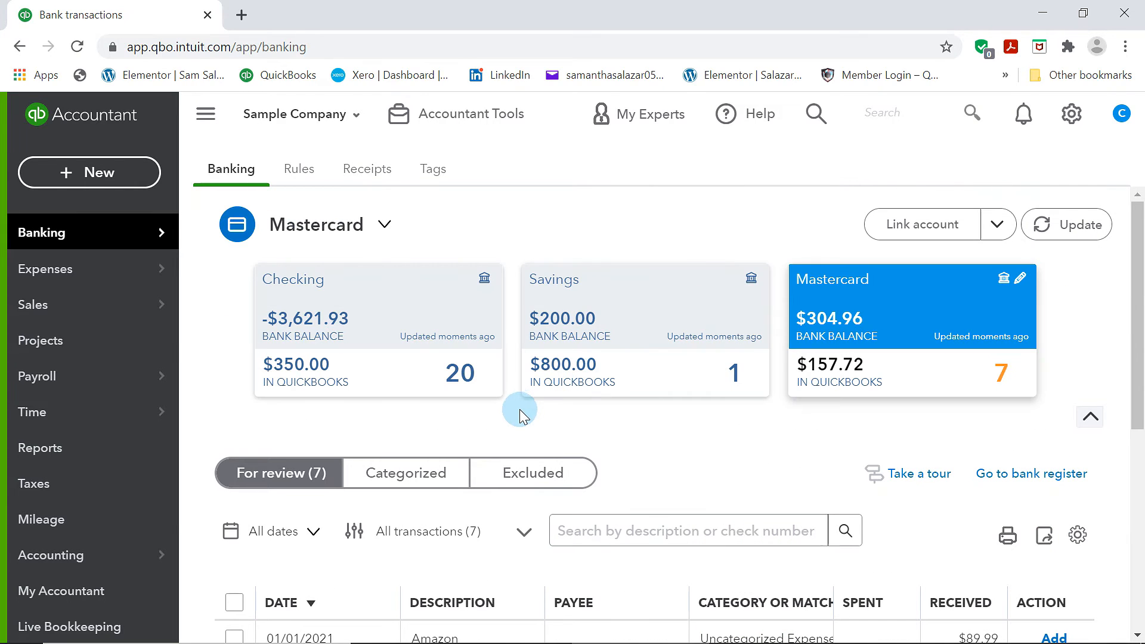
scroll(516, 416, down, 3)
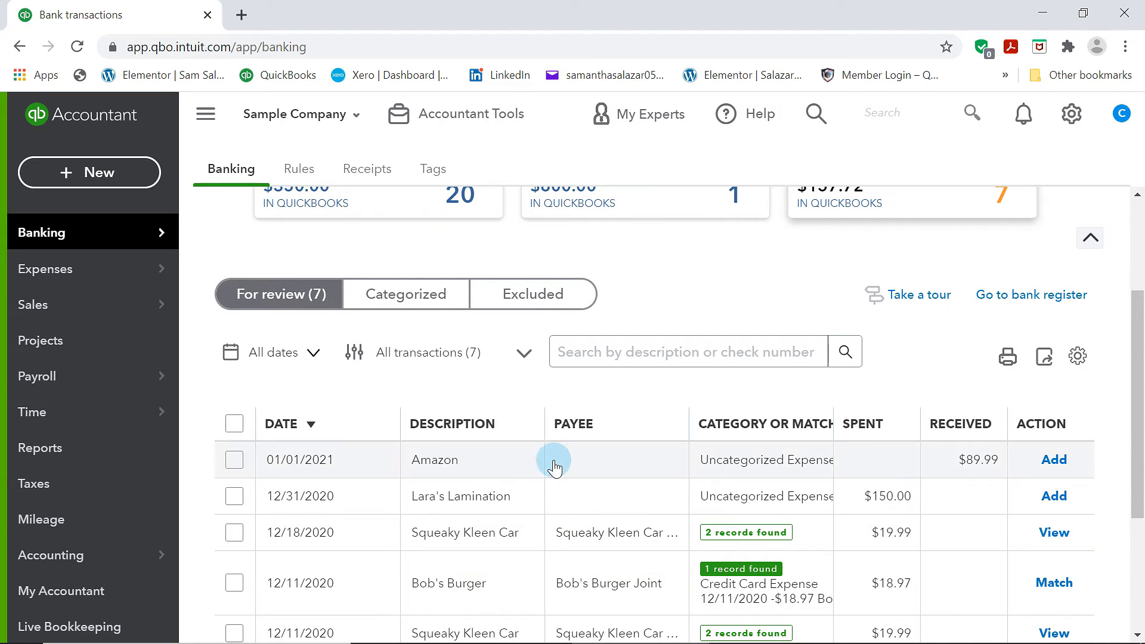
scroll(548, 465, down, 1)
scroll(563, 445, up, 3)
scroll(427, 444, down, 3)
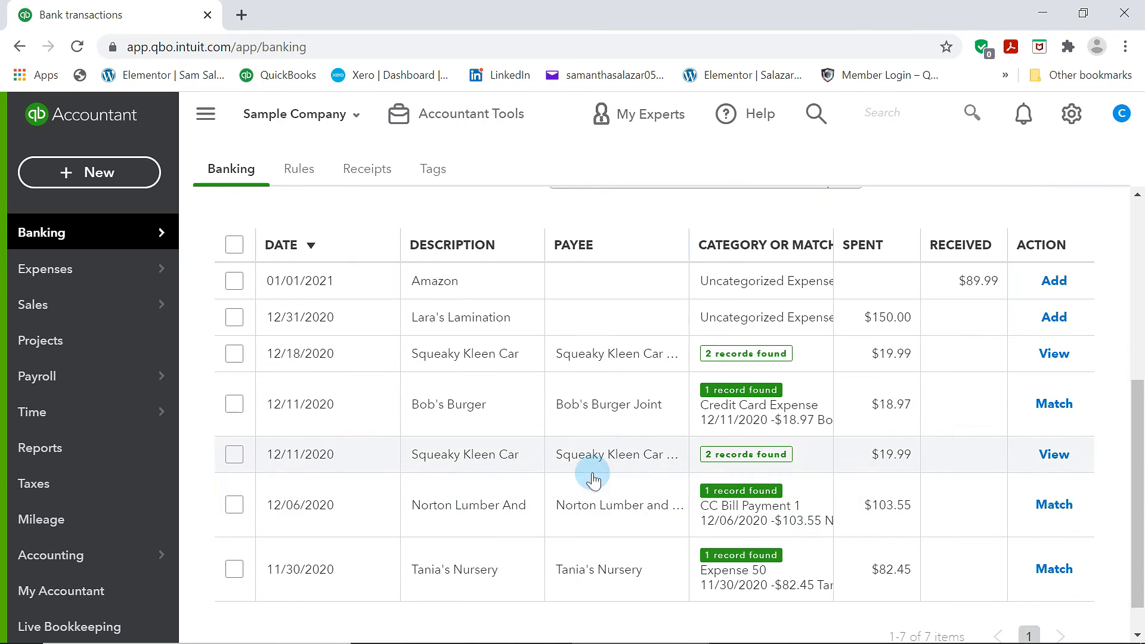
Match the 12/11/2020 Bob's Burger and Squeaky Kleen Car transactions to their 12/11/2020 credit card expenses
click(824, 416)
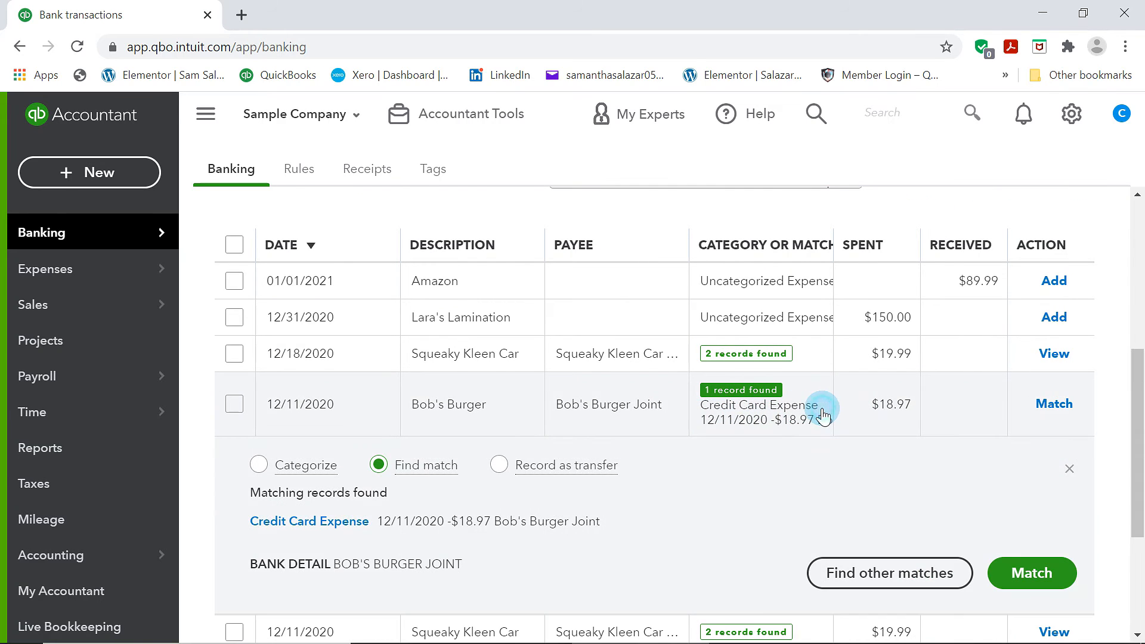
scroll(746, 439, down, 1)
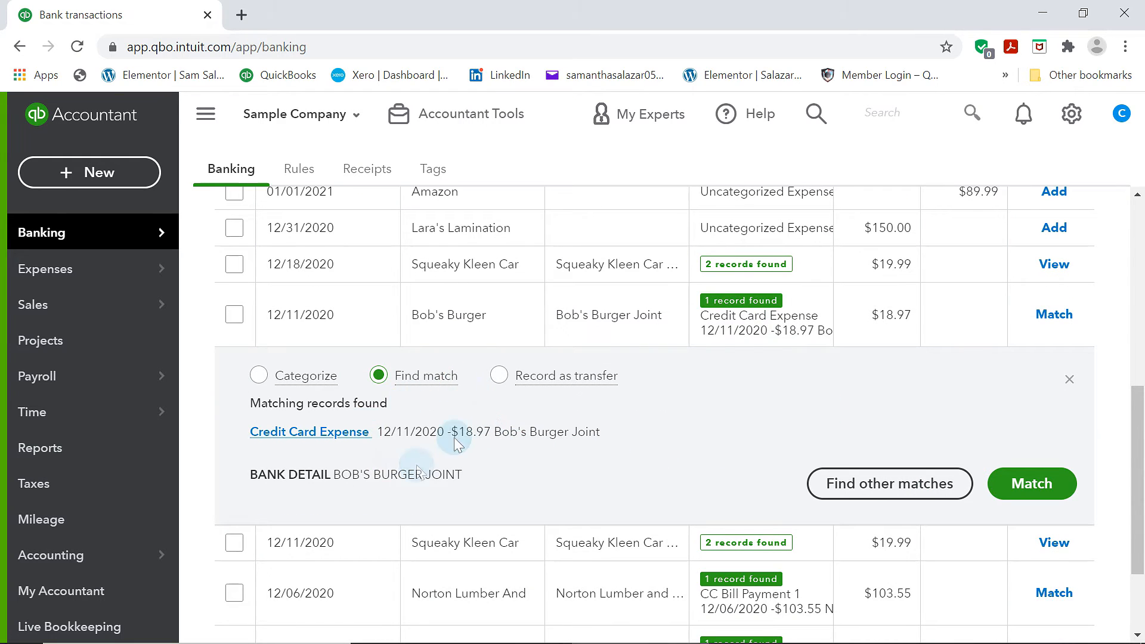
click(1031, 484)
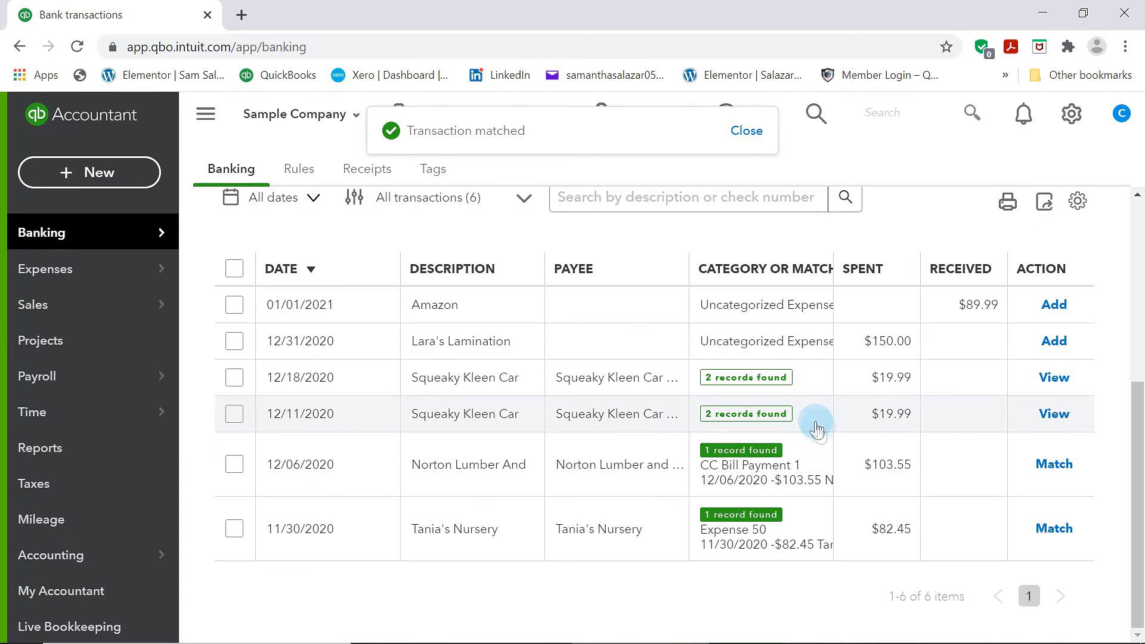
click(808, 416)
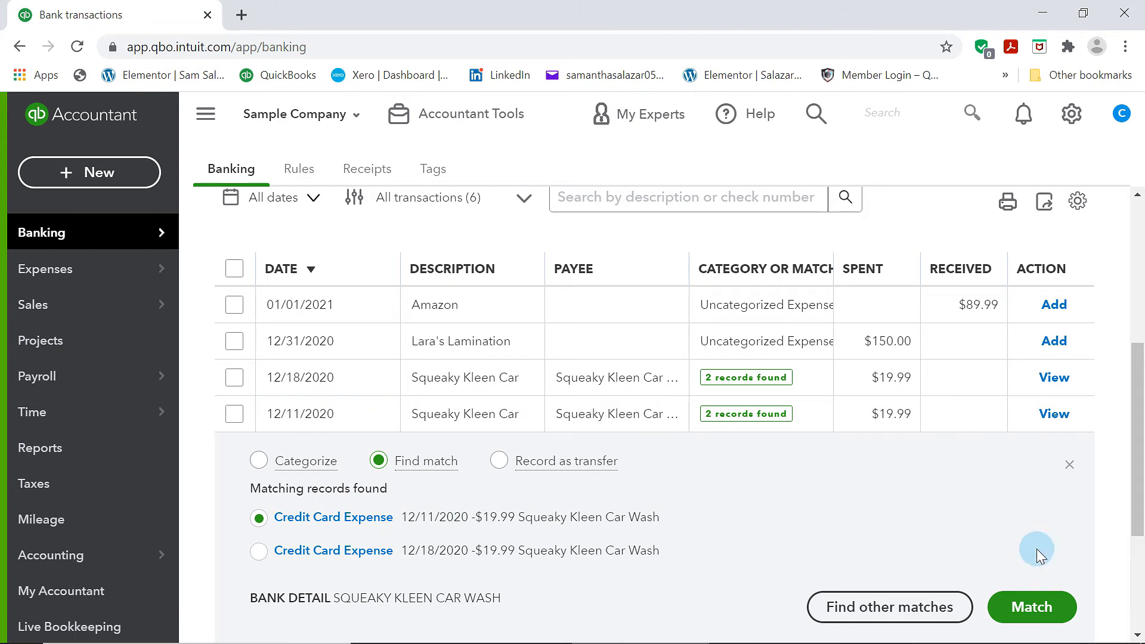
click(1042, 619)
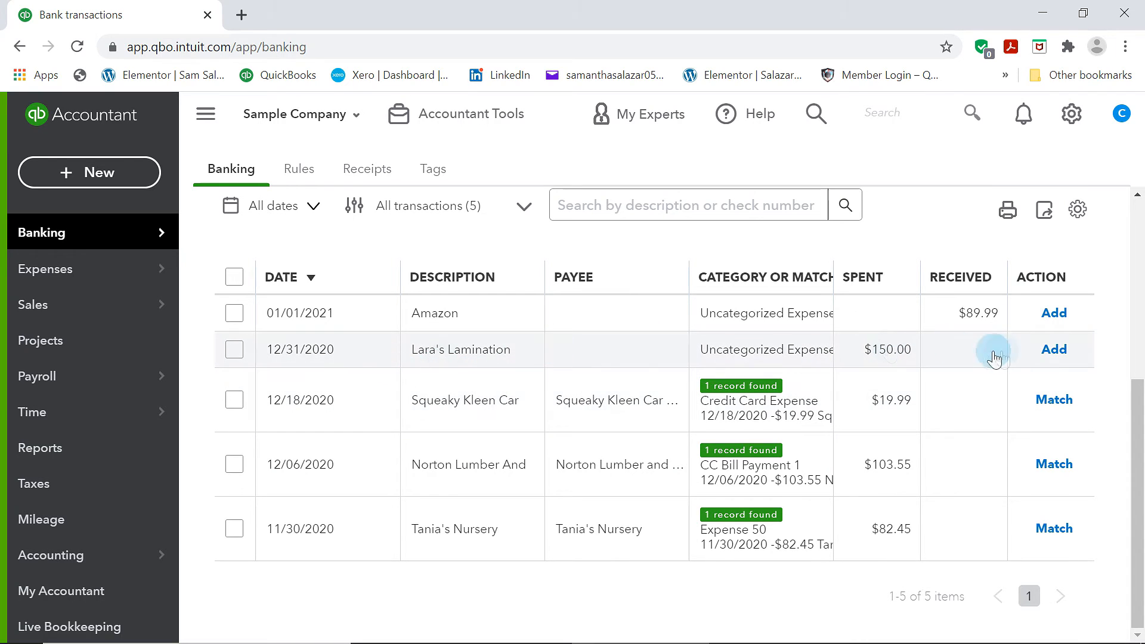
Categorize the 12/31/2020 Lara's Lamination transaction as Office Expenses and add it
click(805, 358)
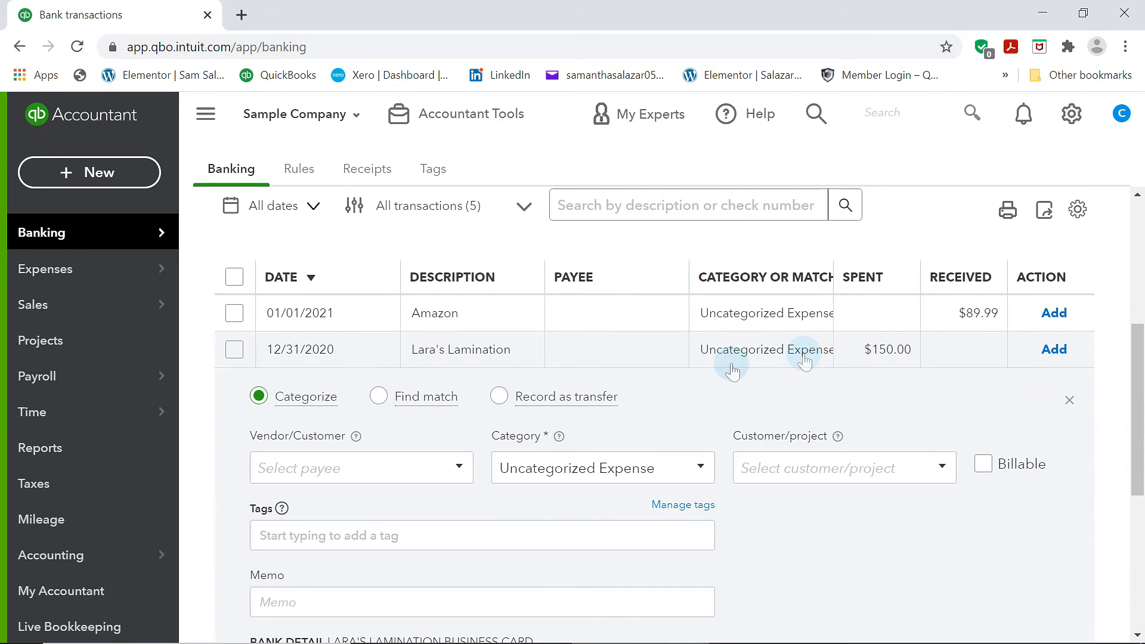
click(698, 474)
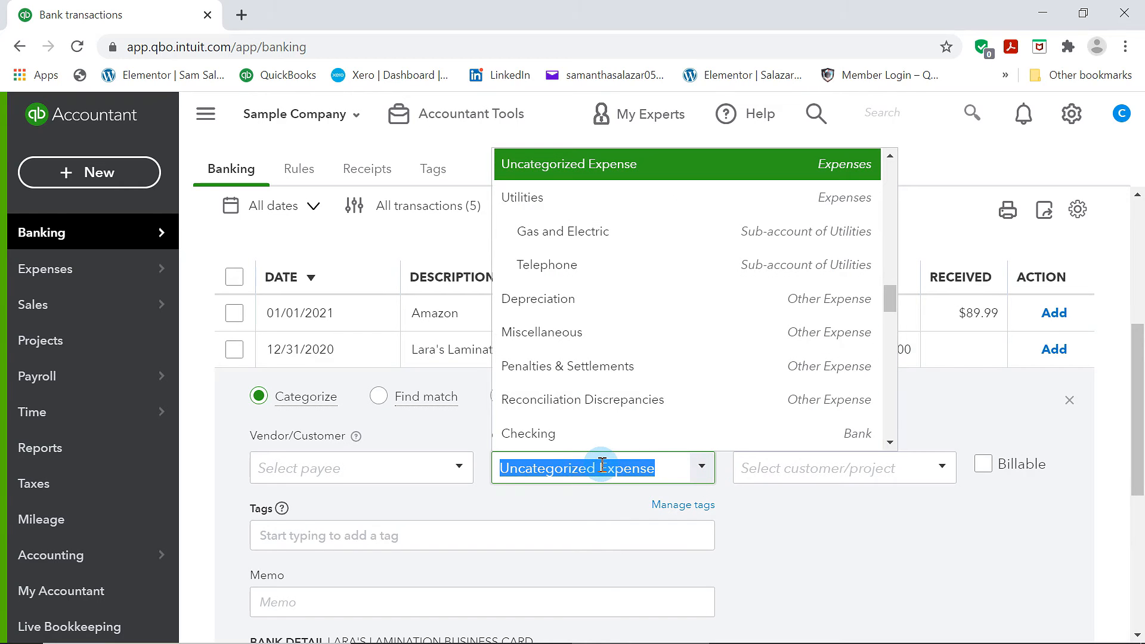
text(expen)
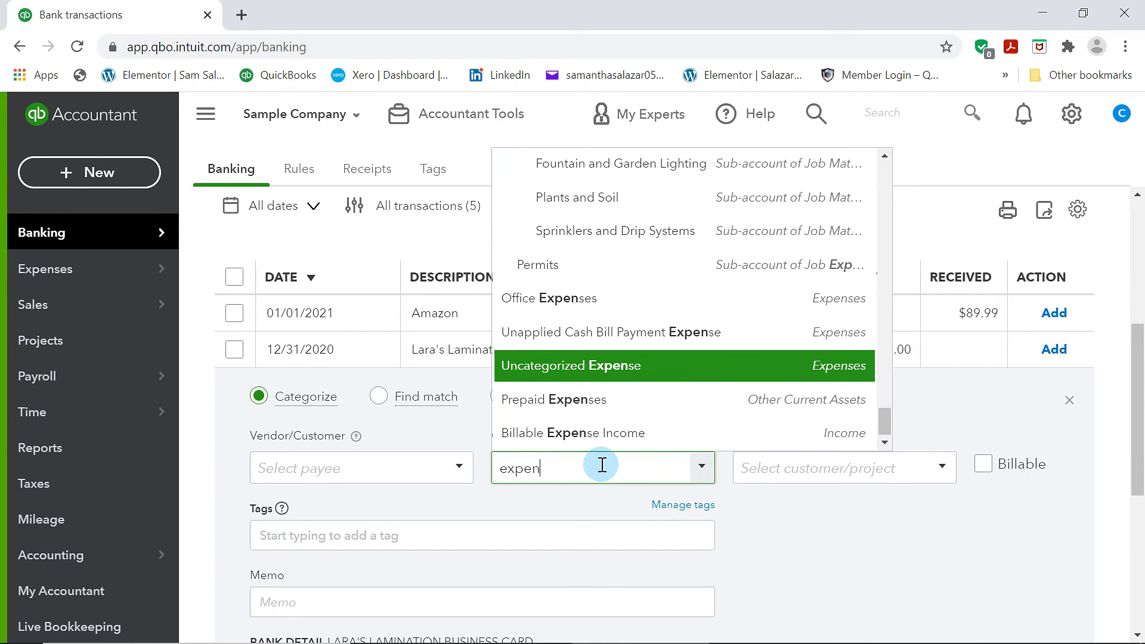
click(625, 296)
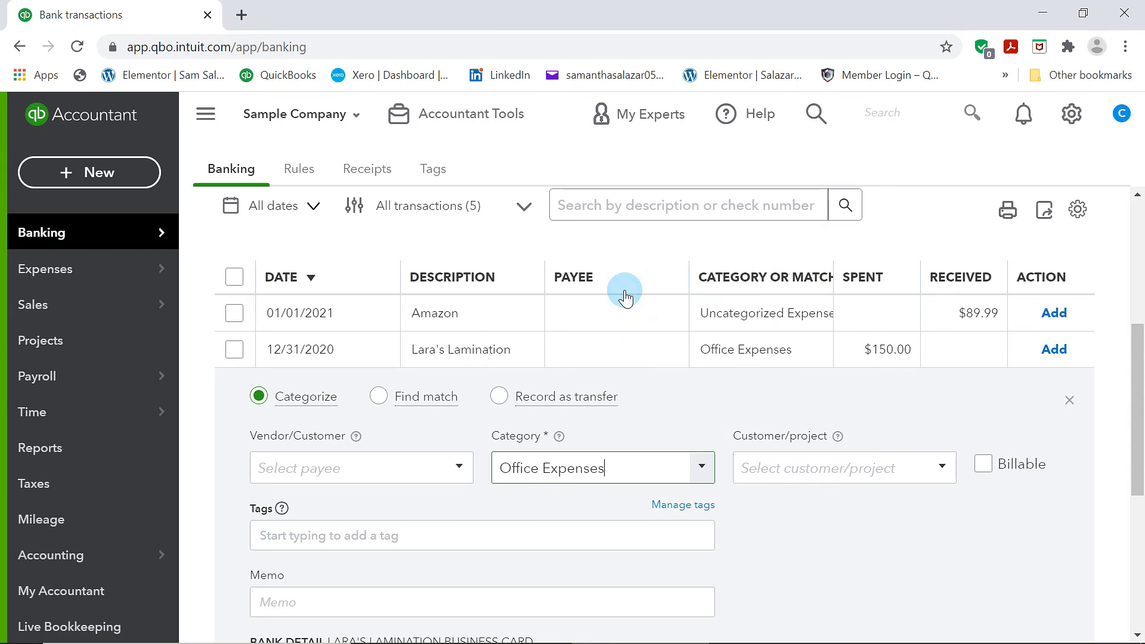
scroll(602, 599, down, 5)
click(1031, 417)
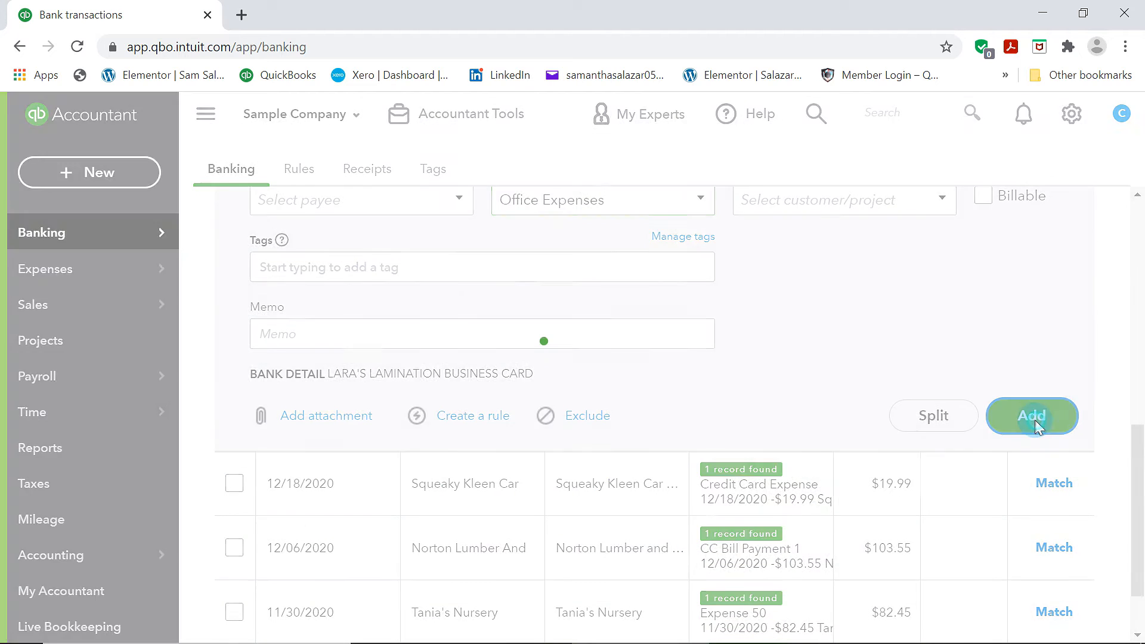
scroll(589, 370, down, 2)
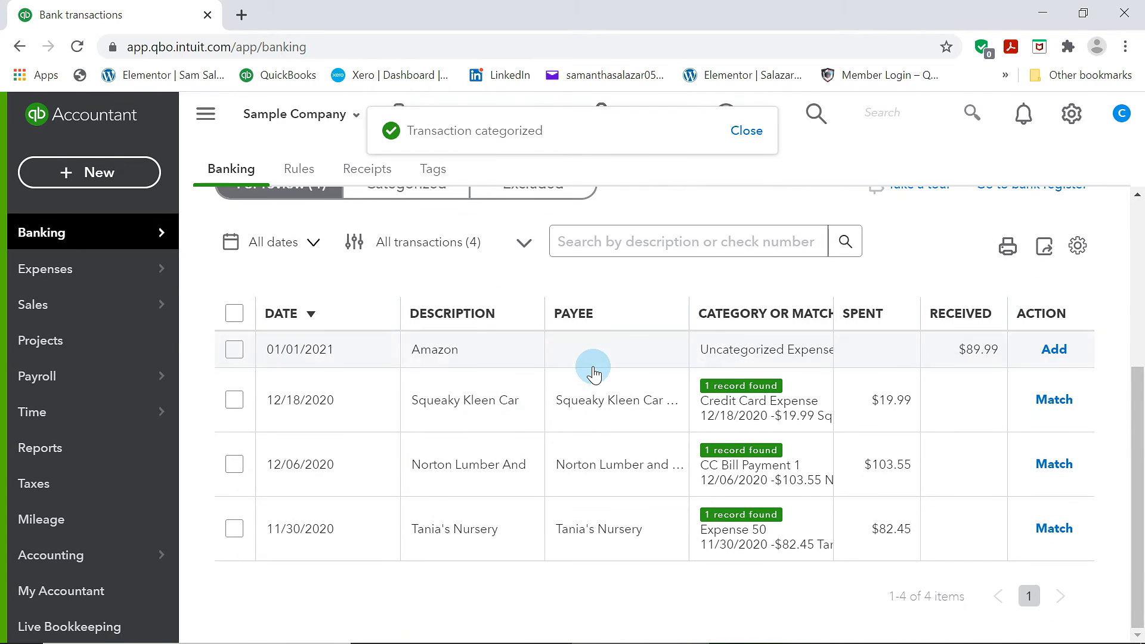
Open the Categorized tab and review the Mastercard transactions that were added or matched
scroll(489, 541, up, 5)
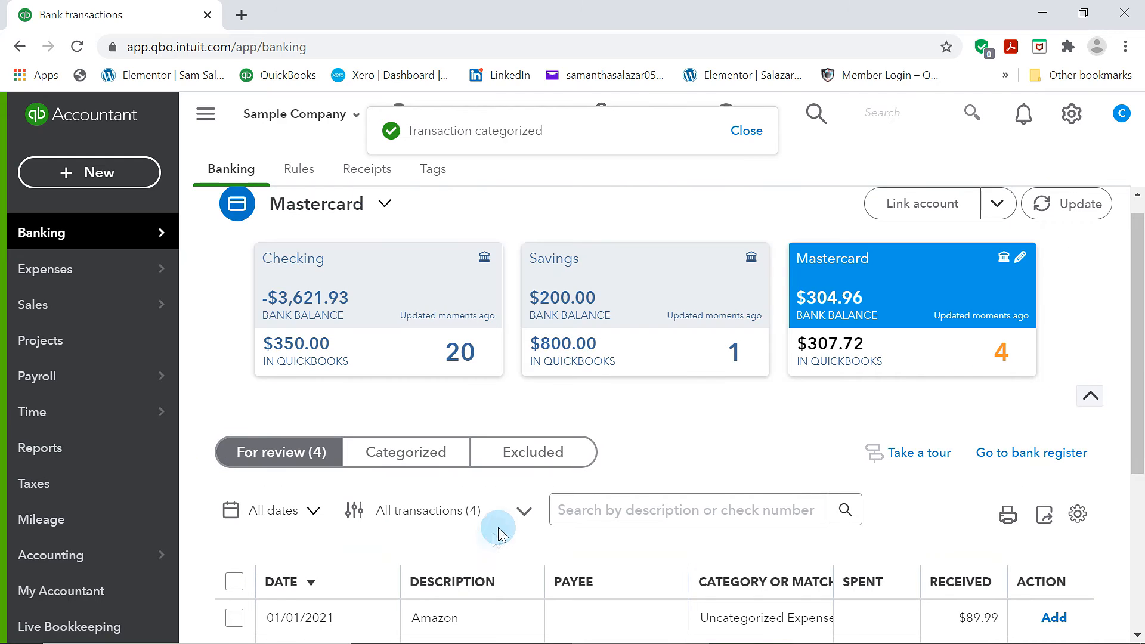
click(402, 453)
scroll(399, 459, down, 2)
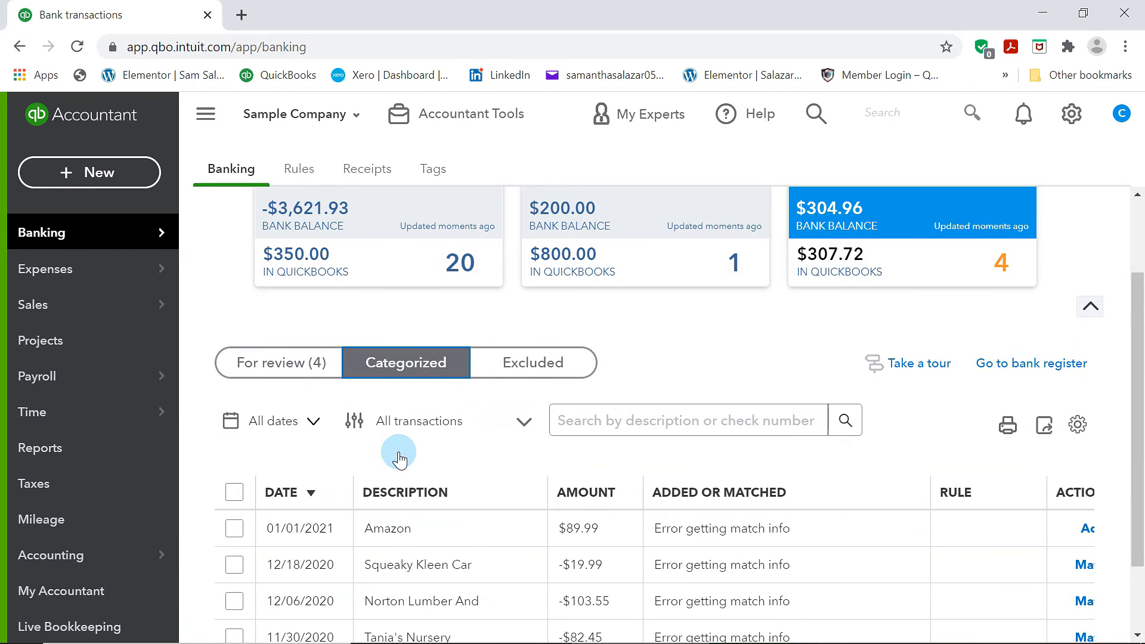
scroll(396, 450, down, 1)
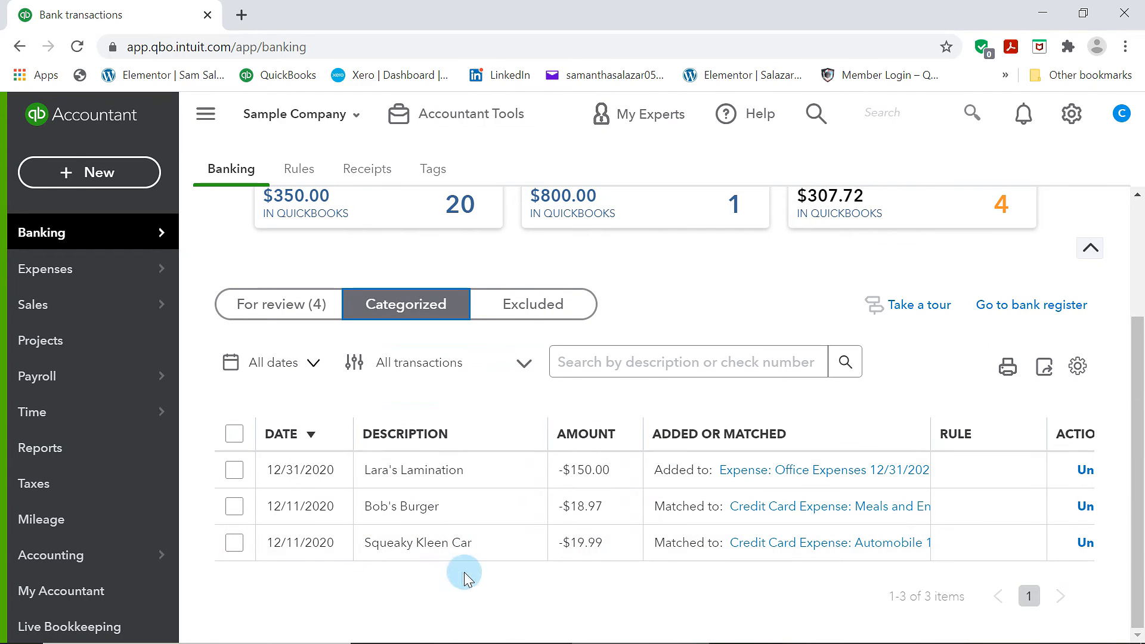
scroll(541, 519, up, 3)
scroll(543, 515, down, 2)
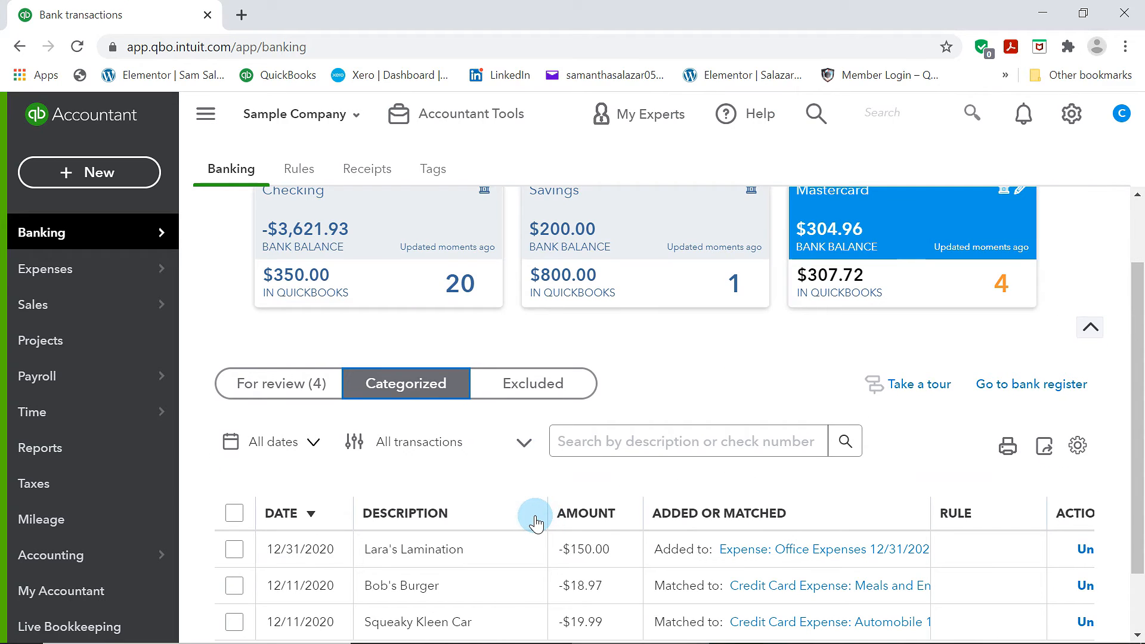
scroll(535, 519, down, 2)
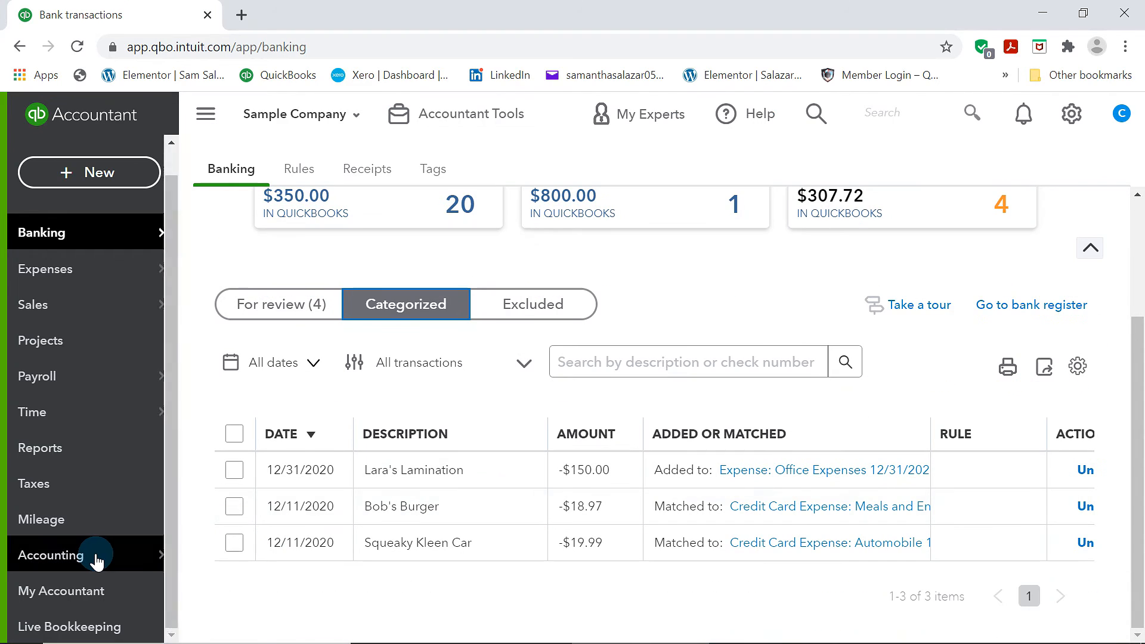
Start reconciling Checking with an ending balance of 2,682.13 and an ending date of 12/31/2020
mouse_move(92, 556)
click(220, 584)
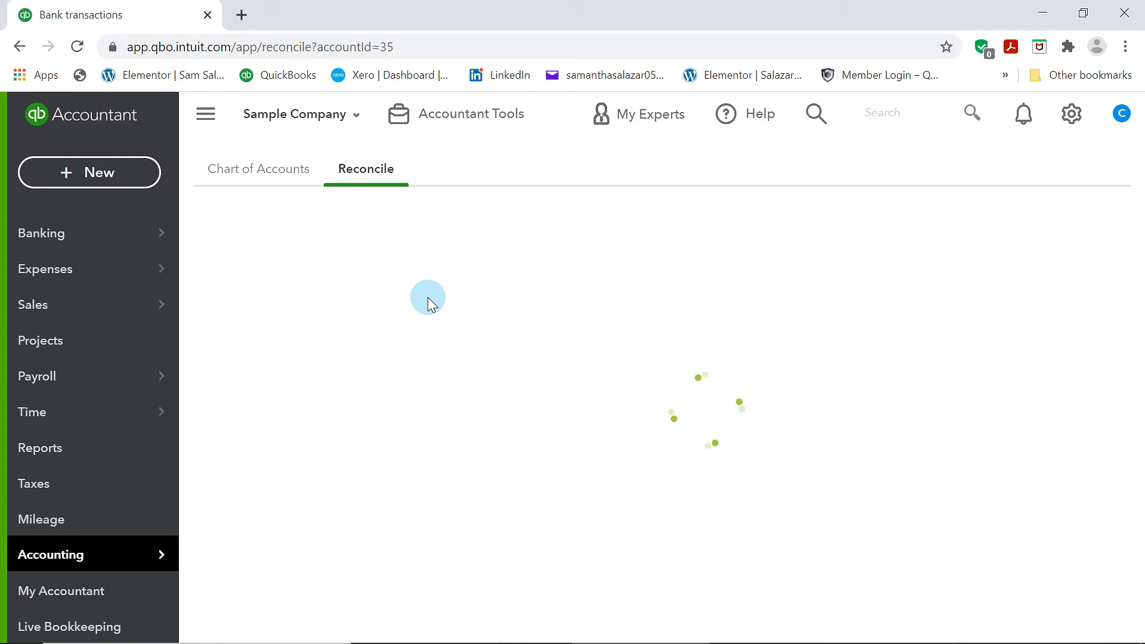
scroll(519, 455, down, 4)
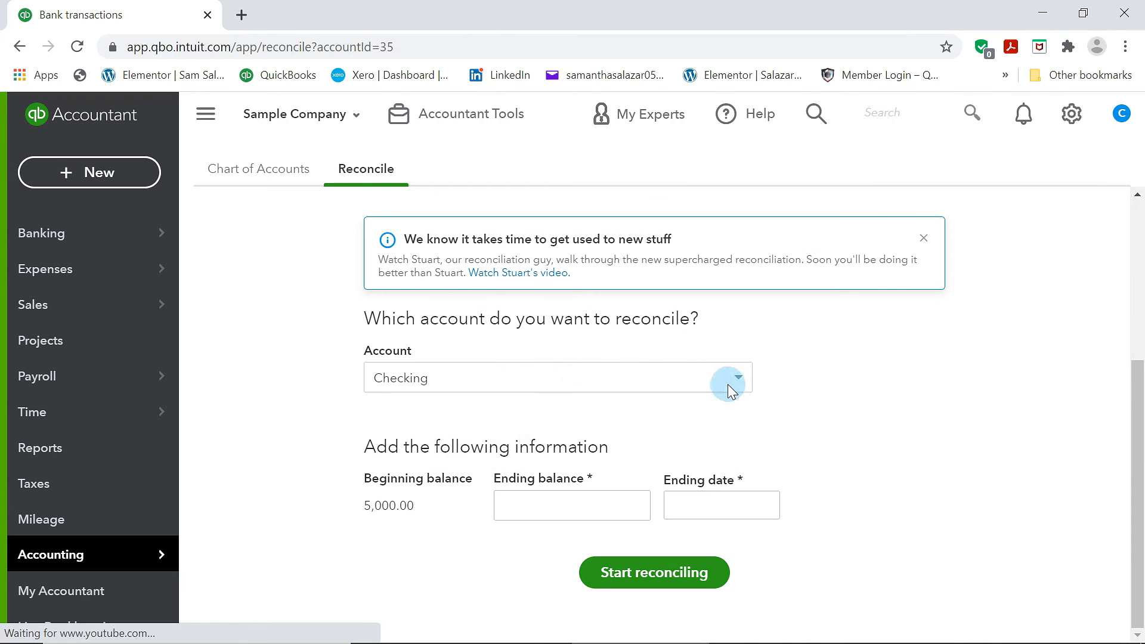
click(567, 510)
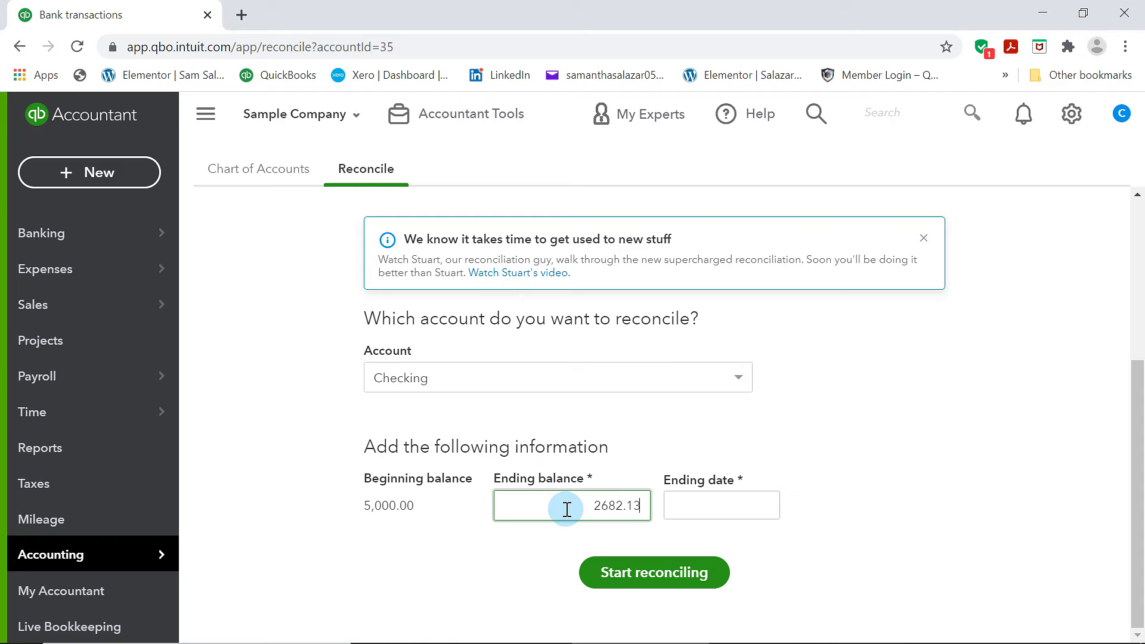
click(690, 506)
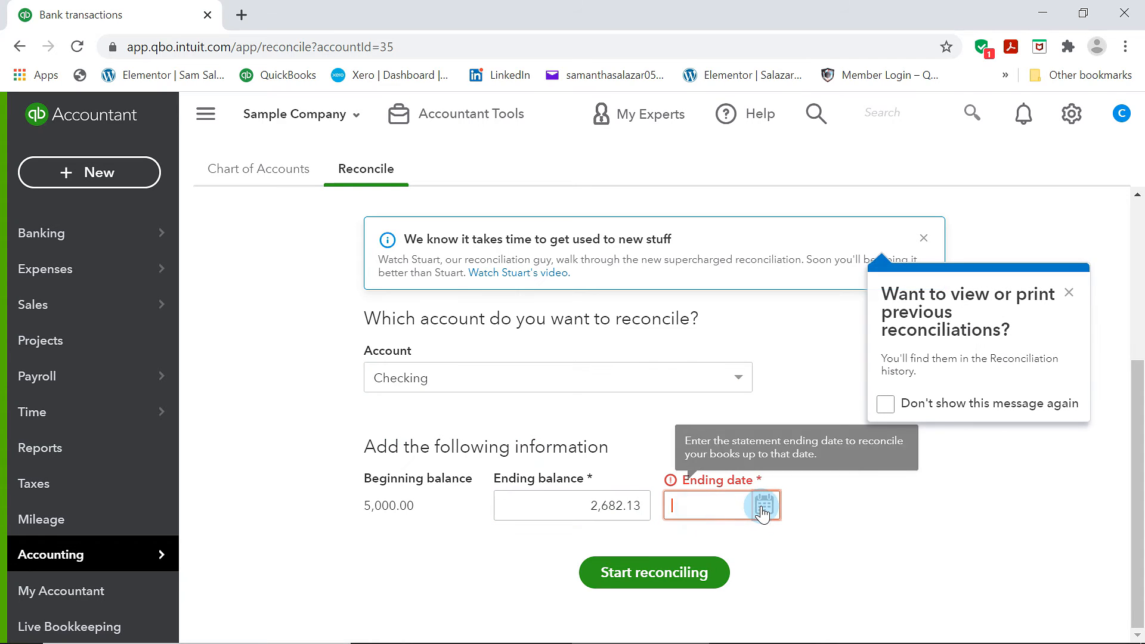
click(764, 505)
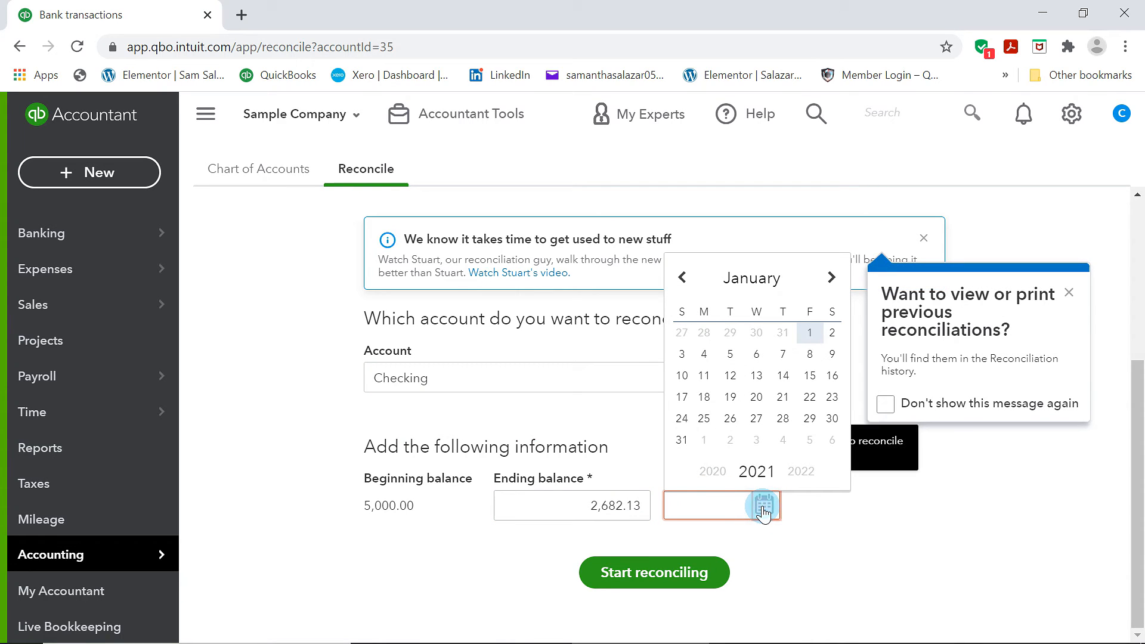
click(685, 278)
click(782, 418)
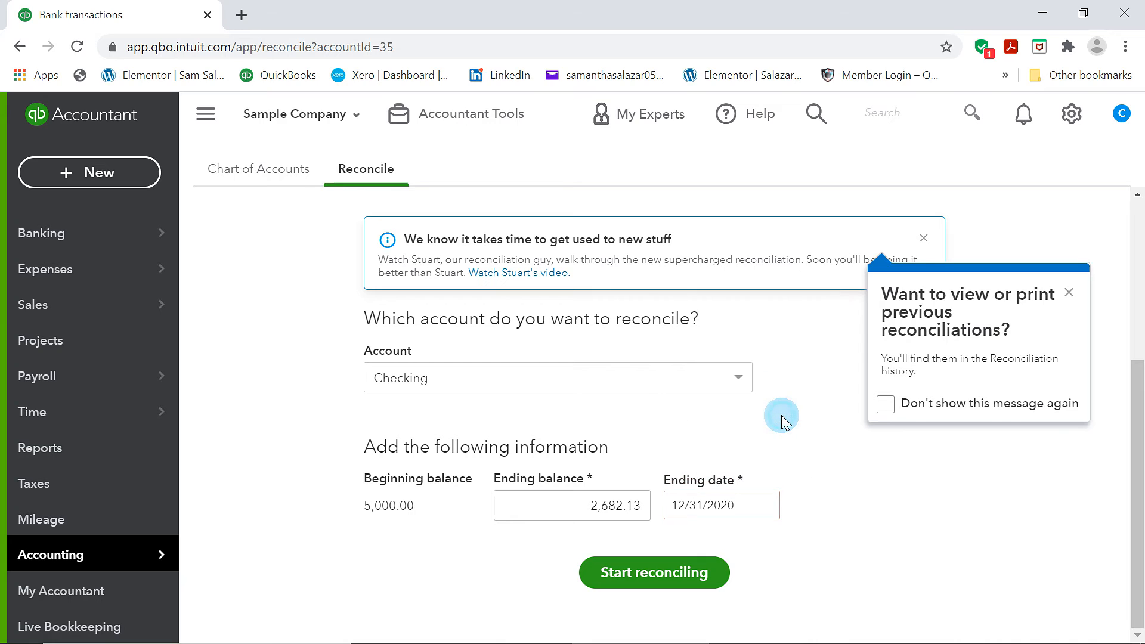
click(667, 570)
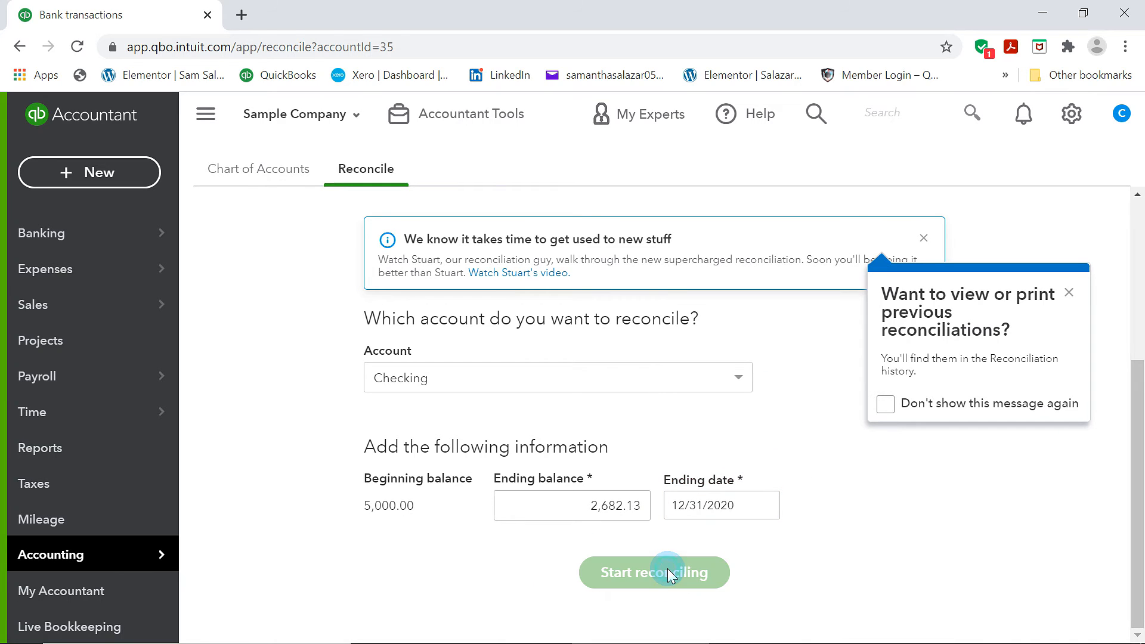
click(667, 572)
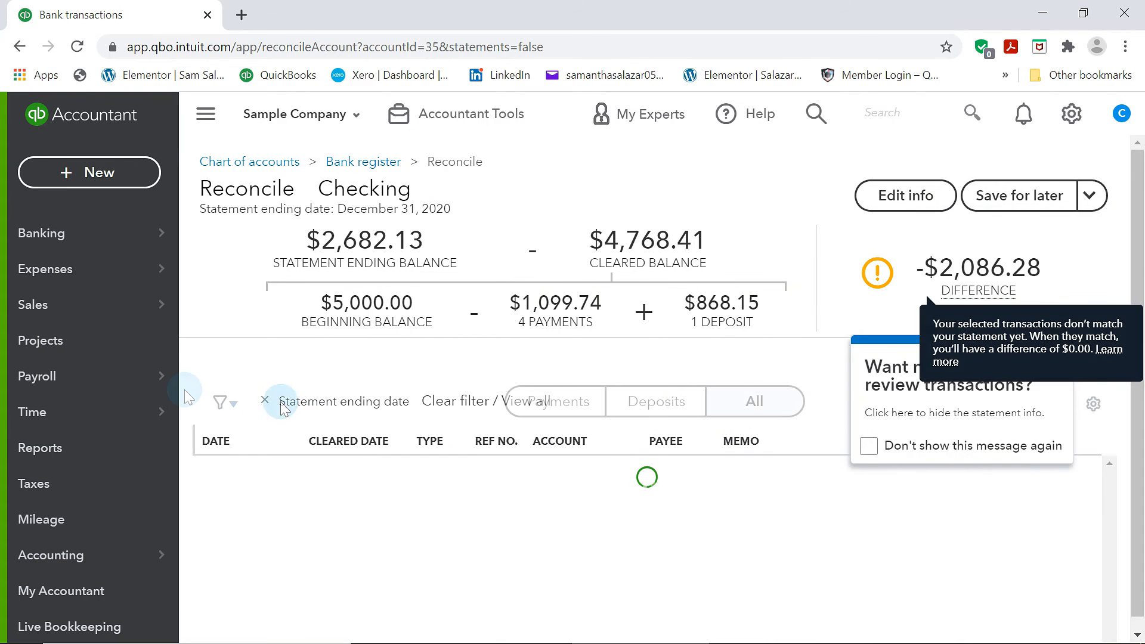
click(1050, 365)
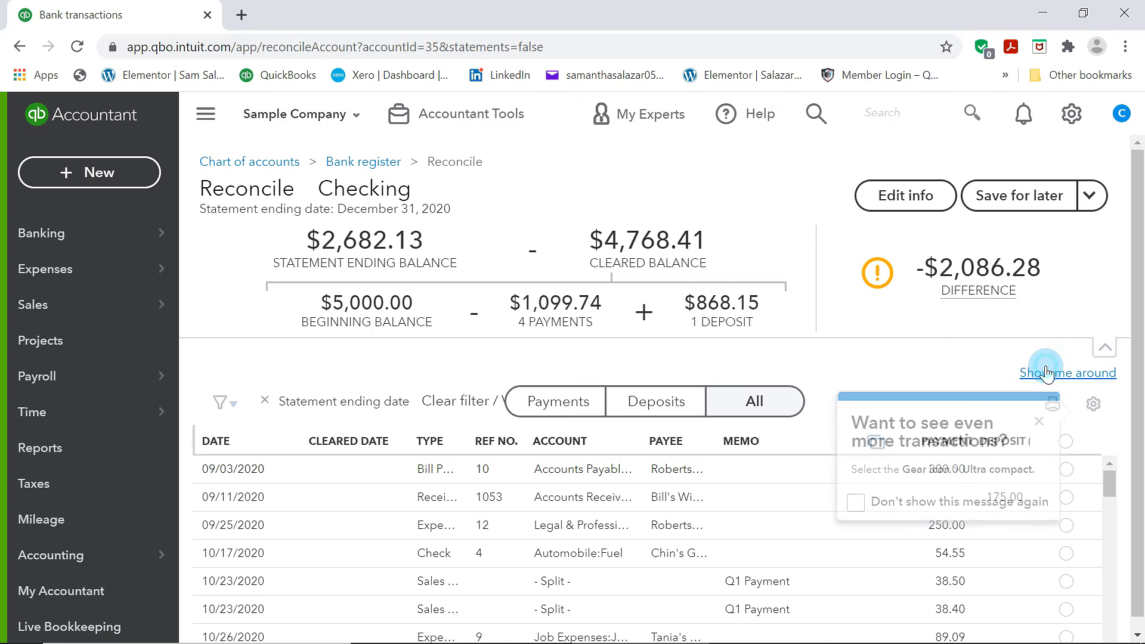
click(229, 408)
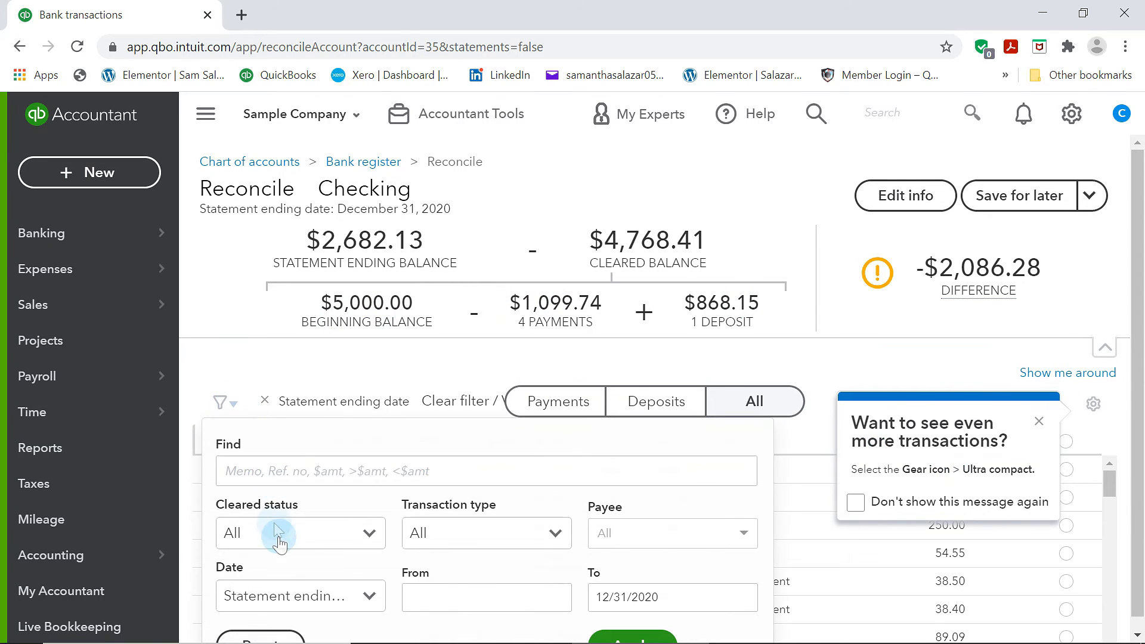
click(556, 596)
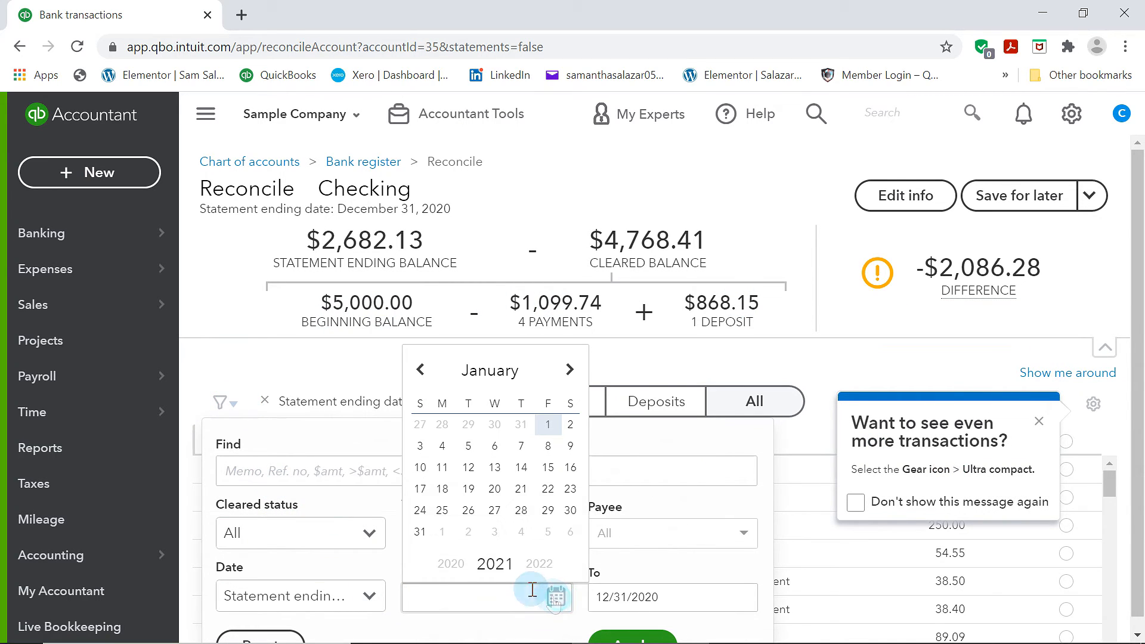
click(416, 371)
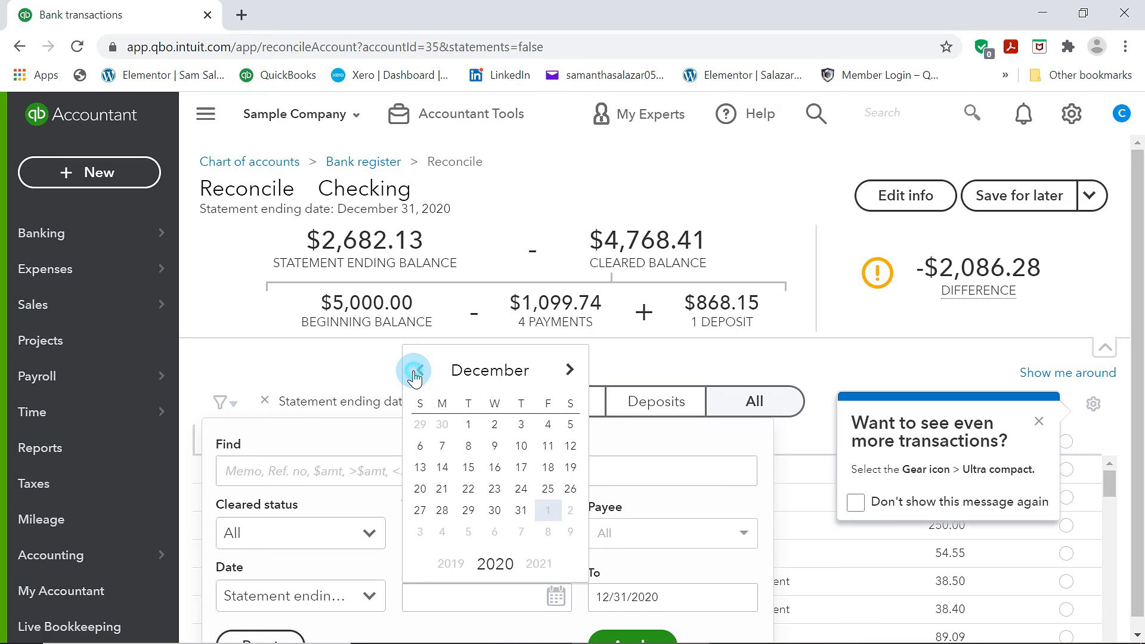
click(468, 424)
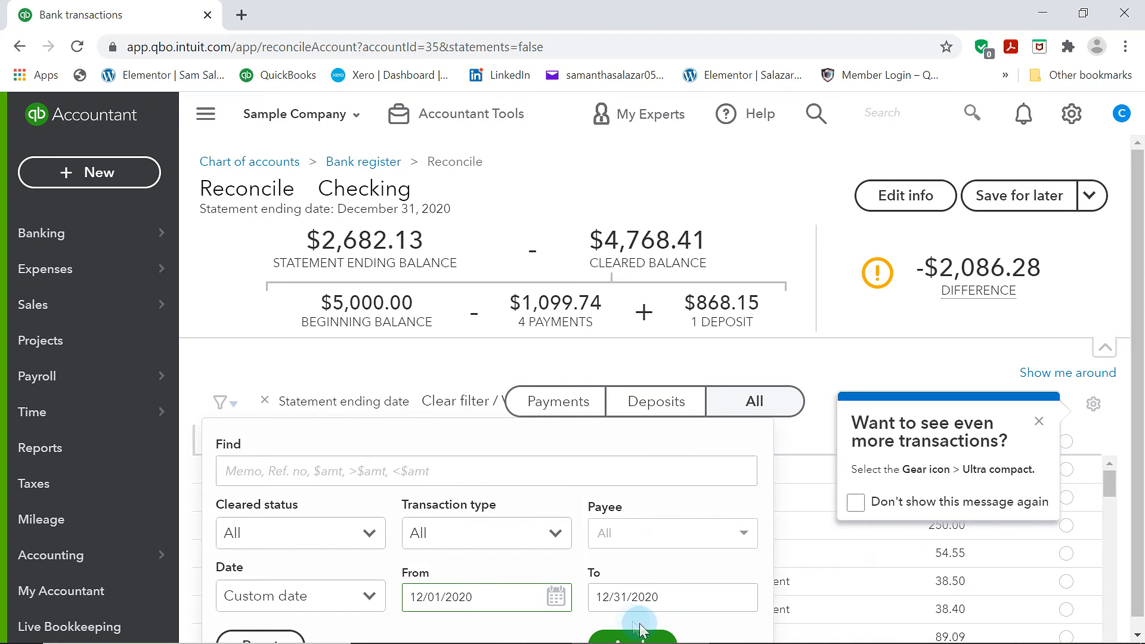
click(1143, 462)
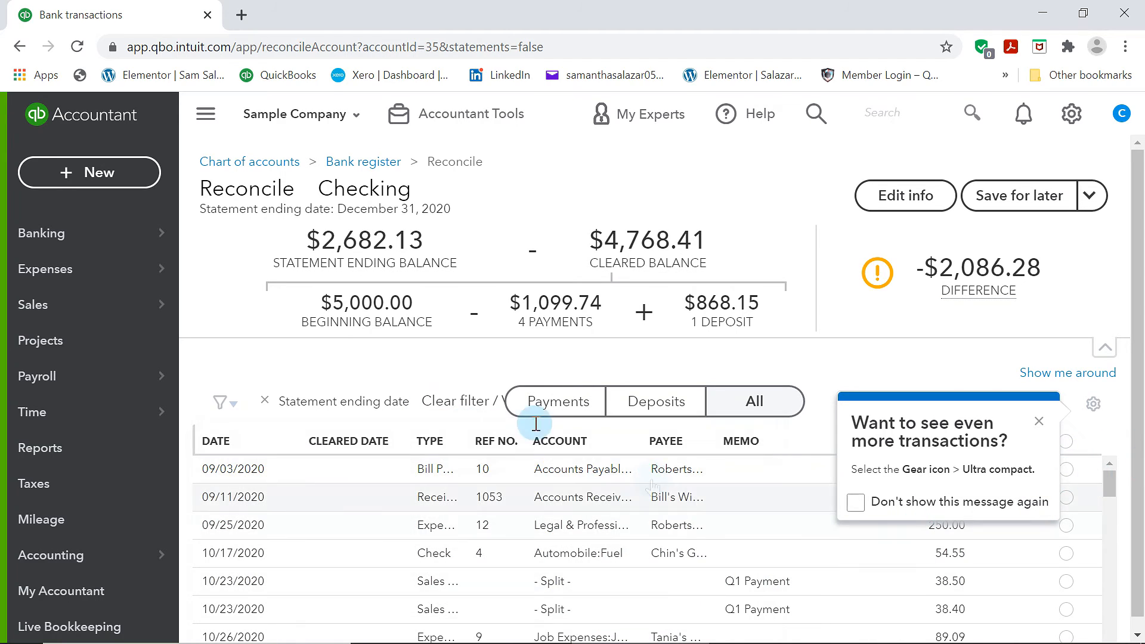
Filter the reconciliation list to a custom date range from 12/01/2020 to 12/31/2020
click(220, 415)
click(559, 601)
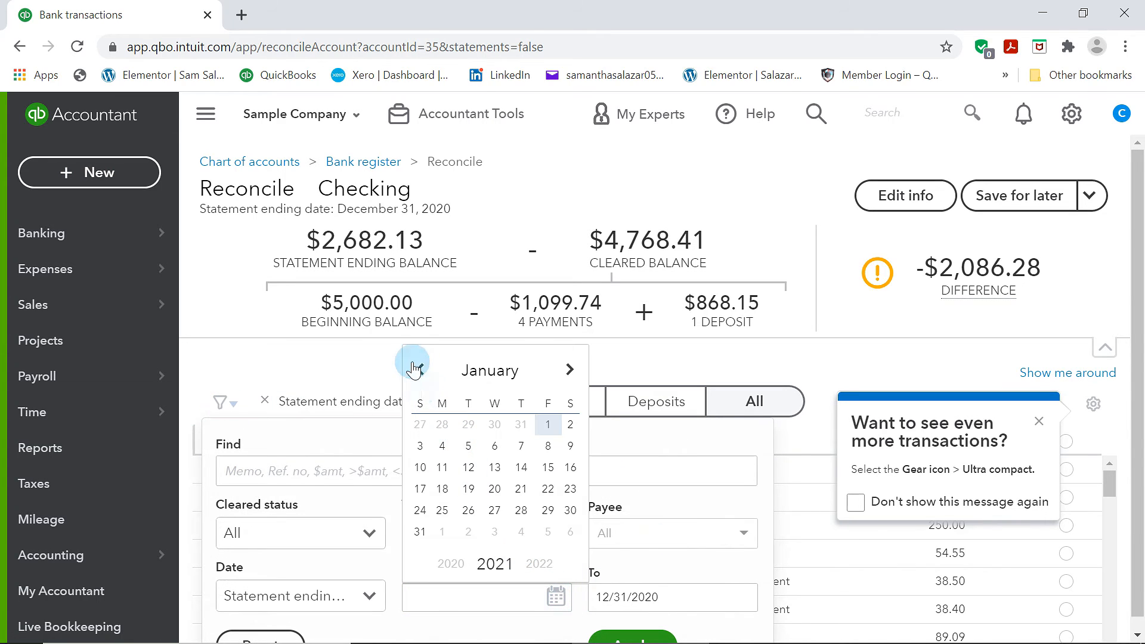
click(424, 374)
click(468, 424)
click(622, 626)
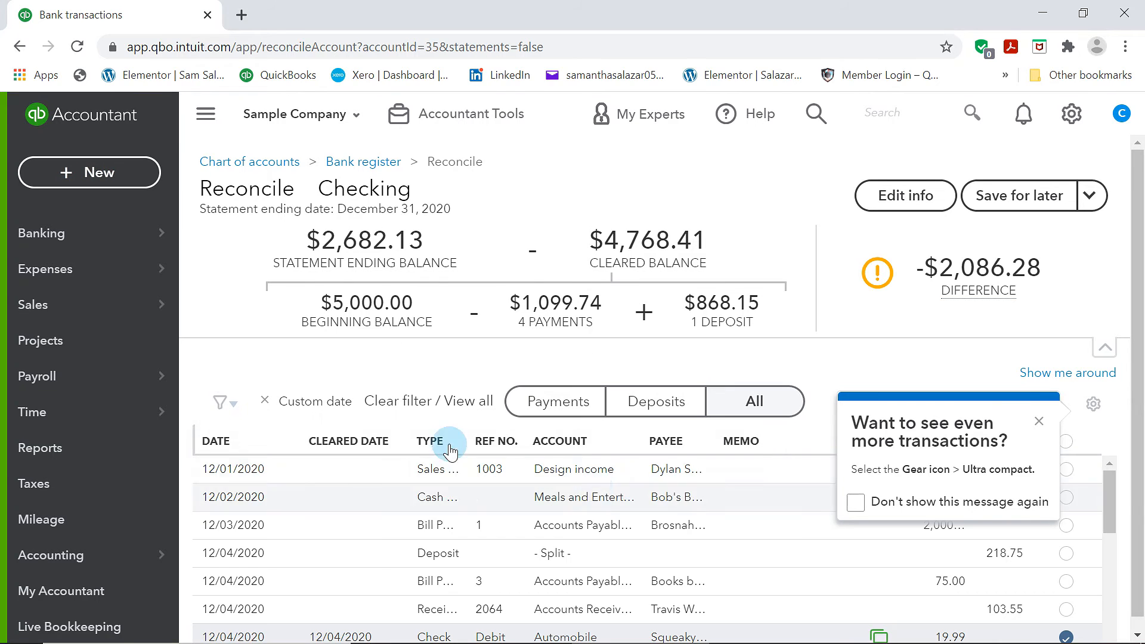
Mark all the filtered December transactions as cleared
click(1040, 422)
scroll(692, 493, down, 3)
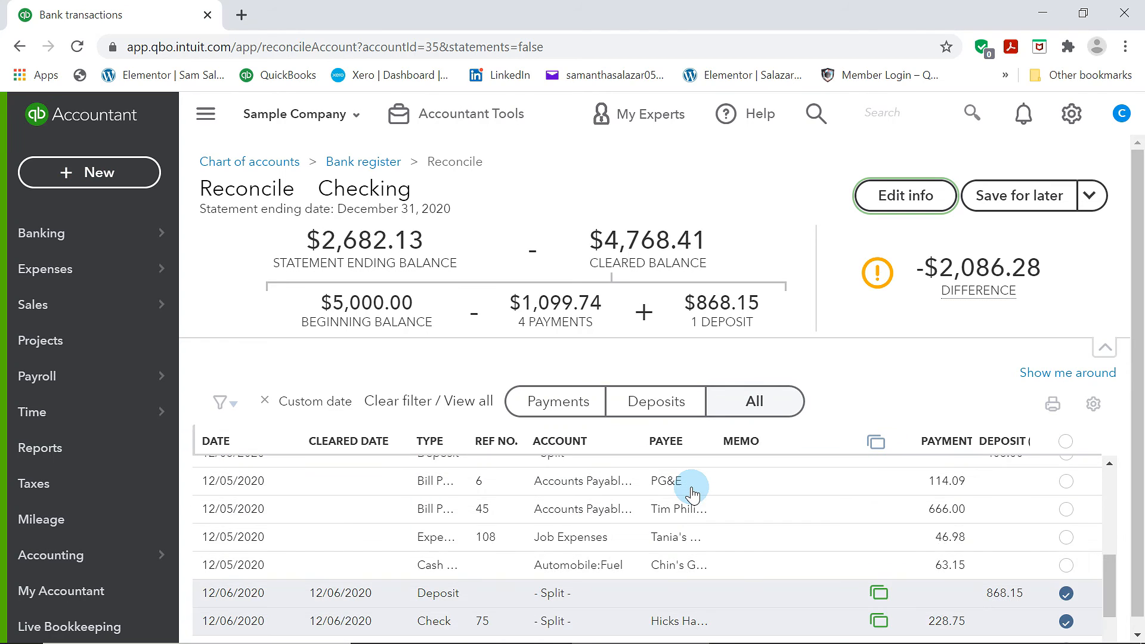
scroll(992, 567, up, 5)
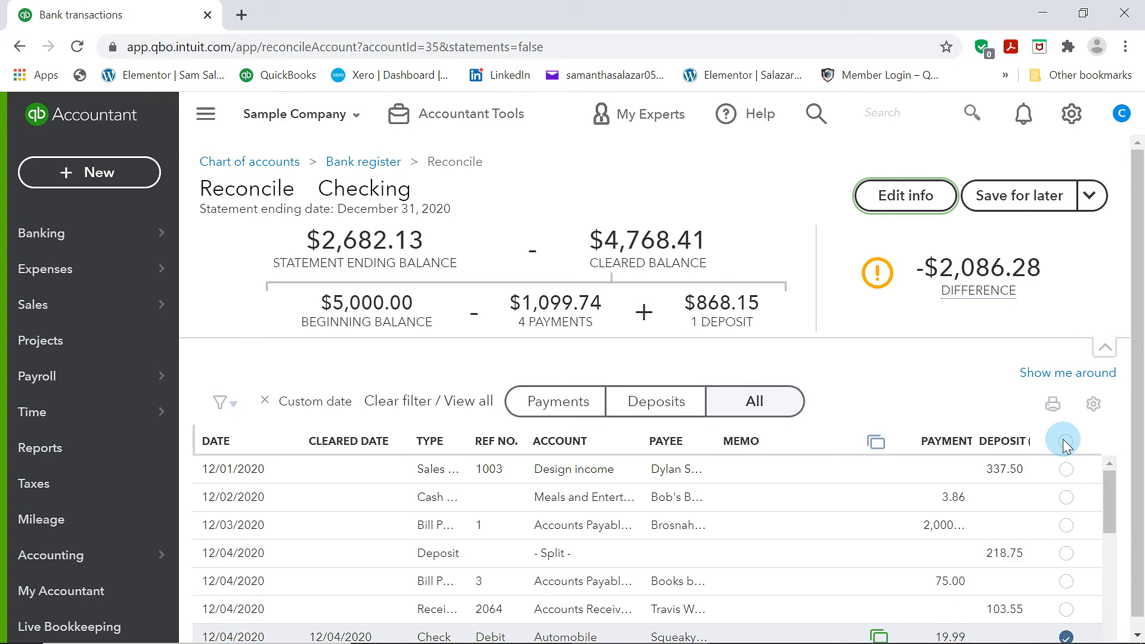
click(1064, 441)
click(756, 464)
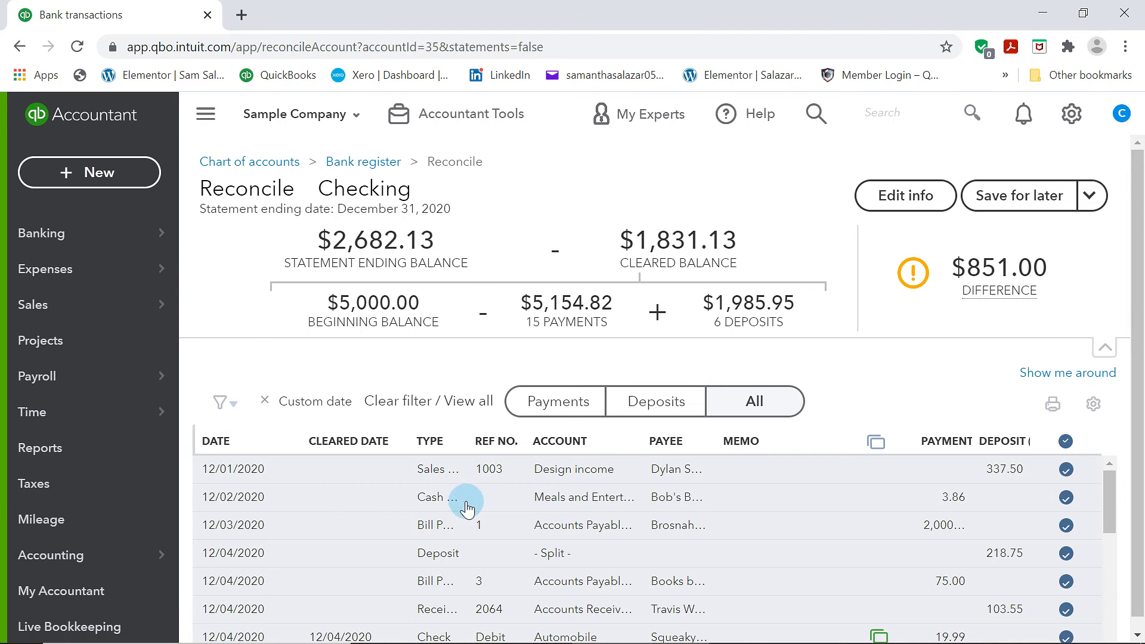
Unmark the 12/01/2020 Sales Receipt 1003 deposit so it is no longer cleared
scroll(235, 471, down, 5)
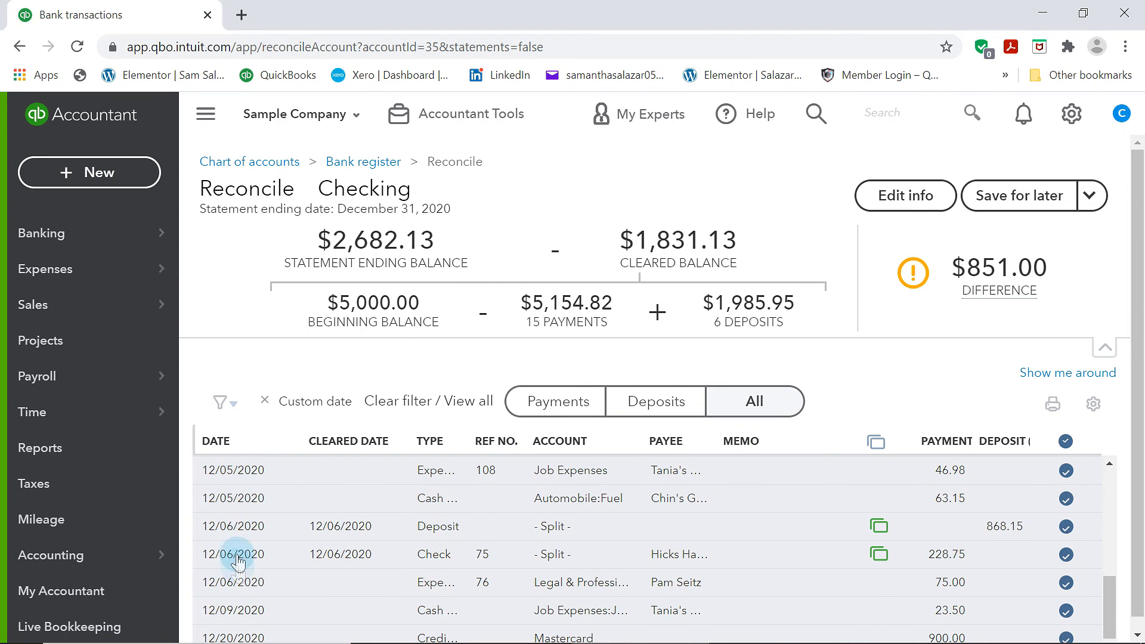
scroll(238, 561, down, 1)
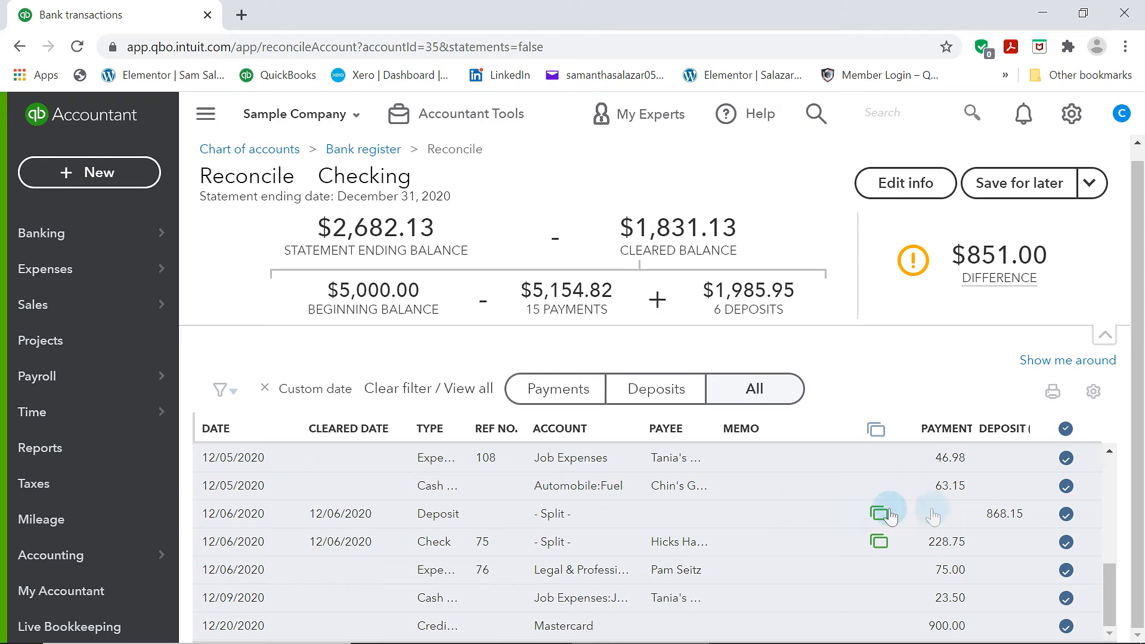
key(ctrl+minus)
key(ctrl+minus)
key(ctrl+minus)
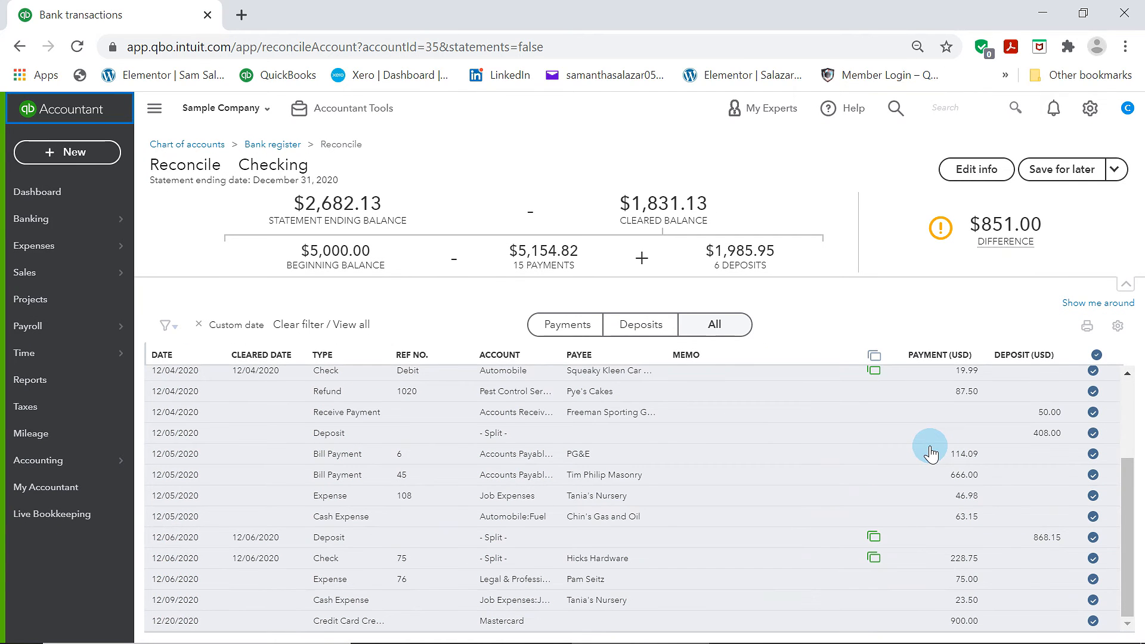
scroll(930, 453, up, 3)
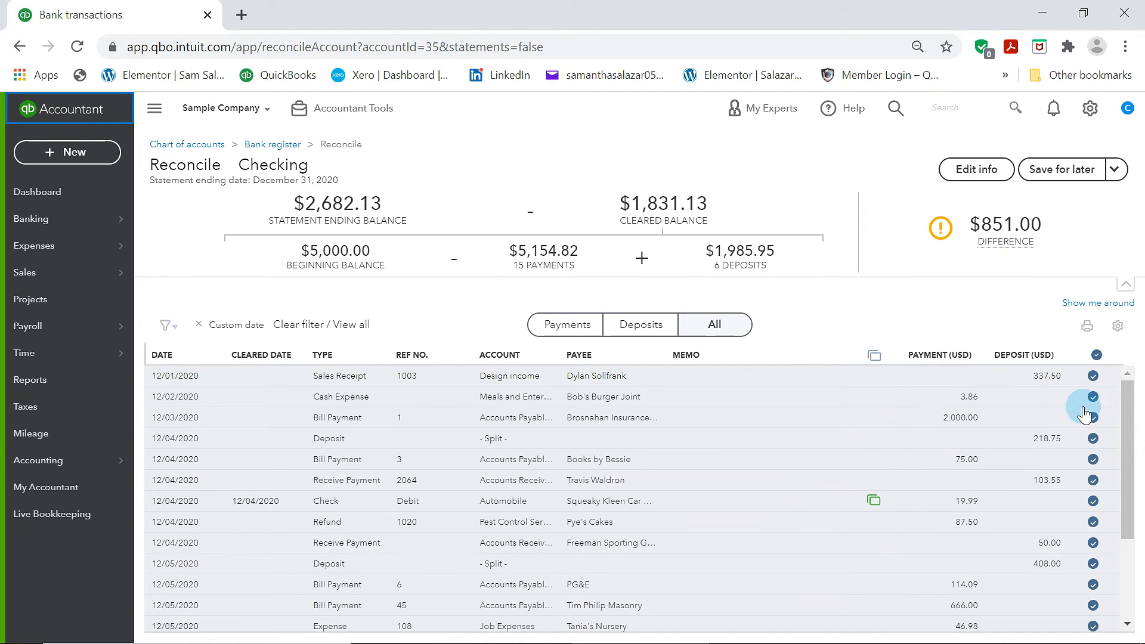
click(1093, 381)
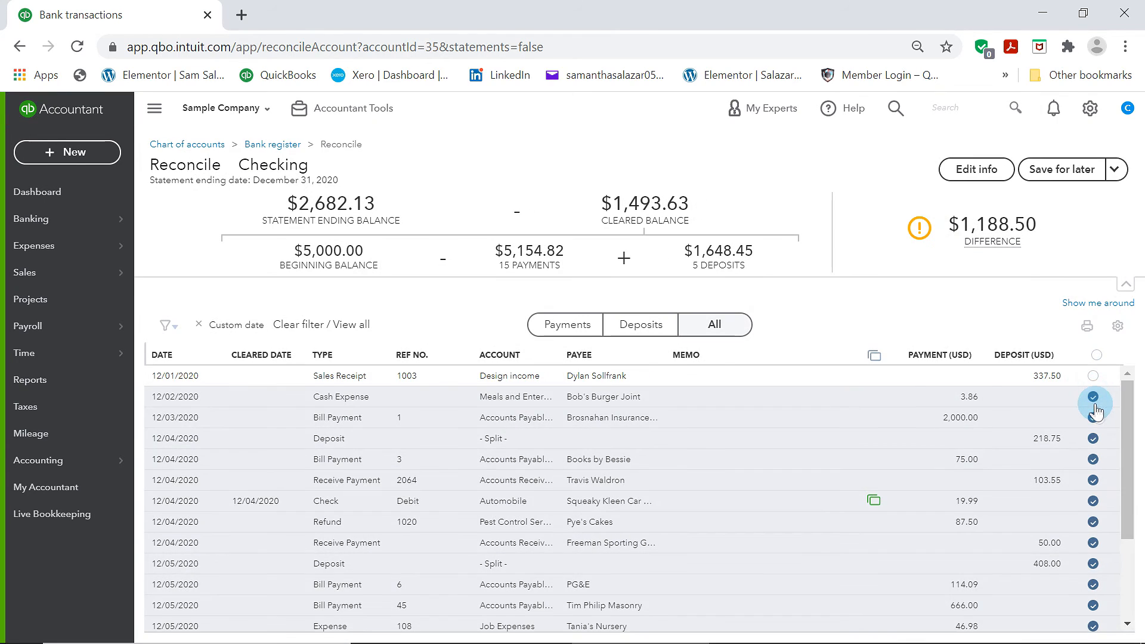
Re-mark the first December transactions, including the 12/01/2020 Sales Receipt 1003 deposit, as cleared
click(1097, 394)
click(1094, 417)
click(1093, 438)
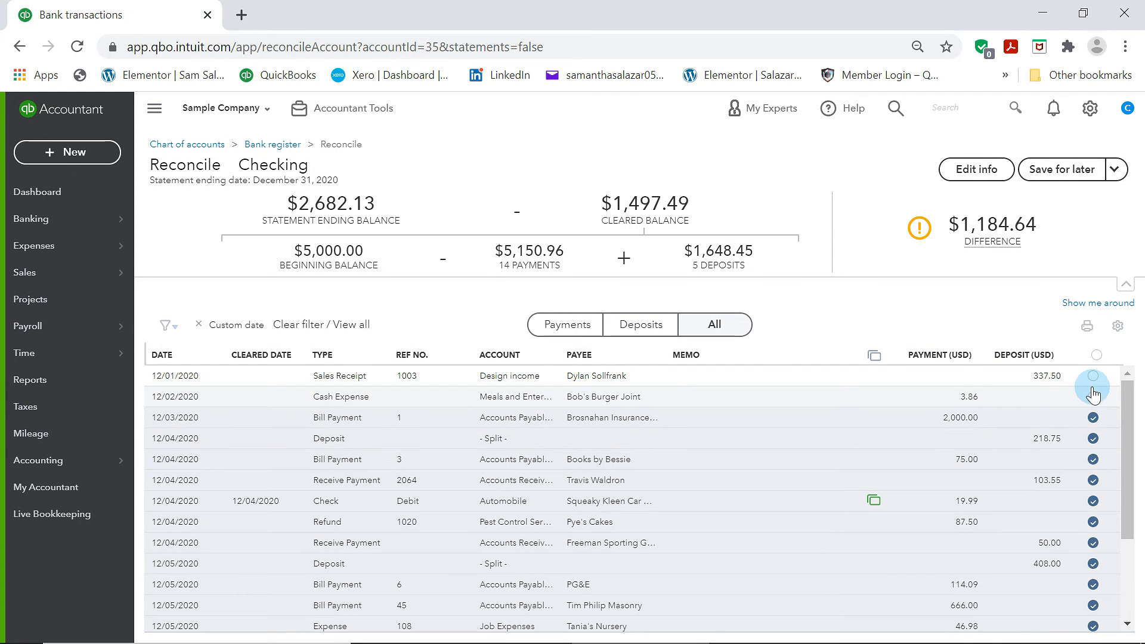
click(1094, 398)
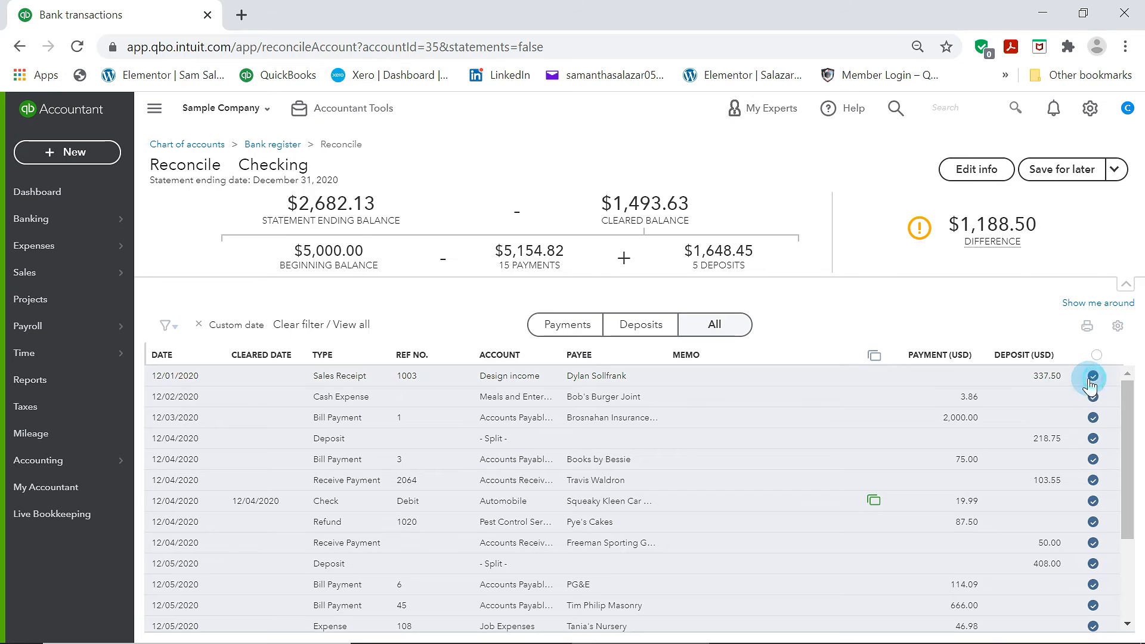
click(1093, 376)
scroll(1086, 507, down, 3)
mouse_move(986, 211)
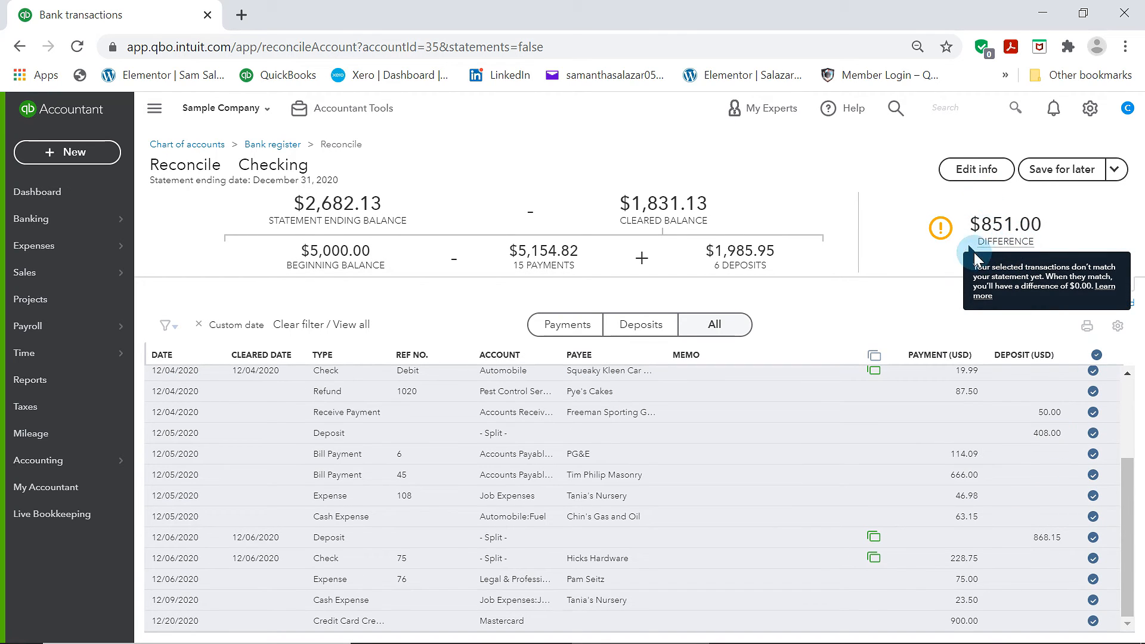
drag(983, 229, 1015, 227)
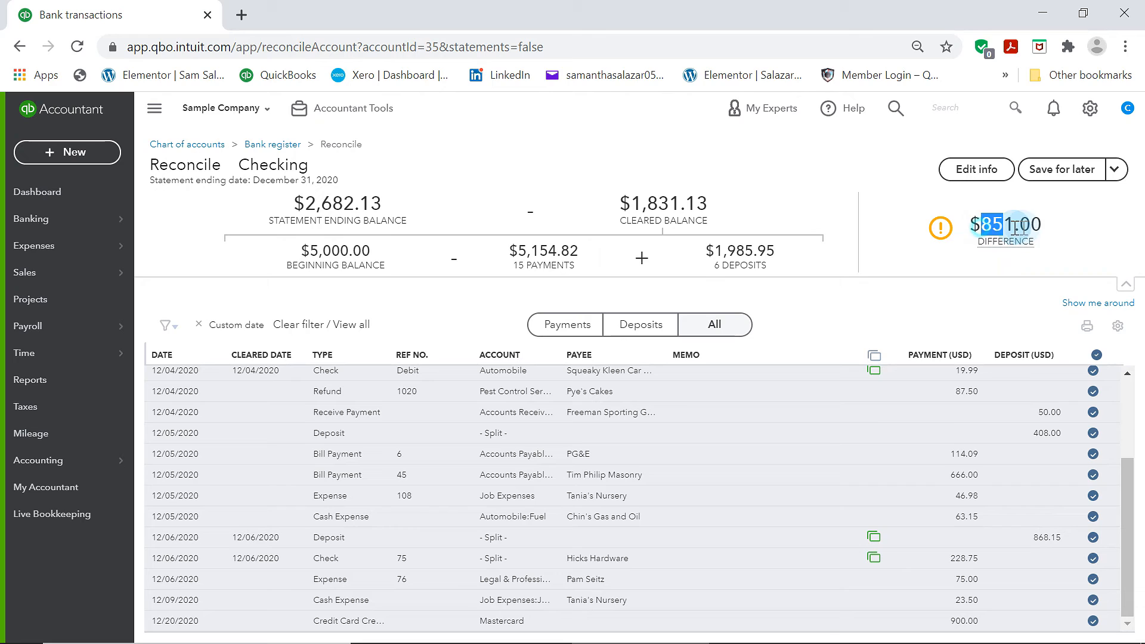
click(1048, 238)
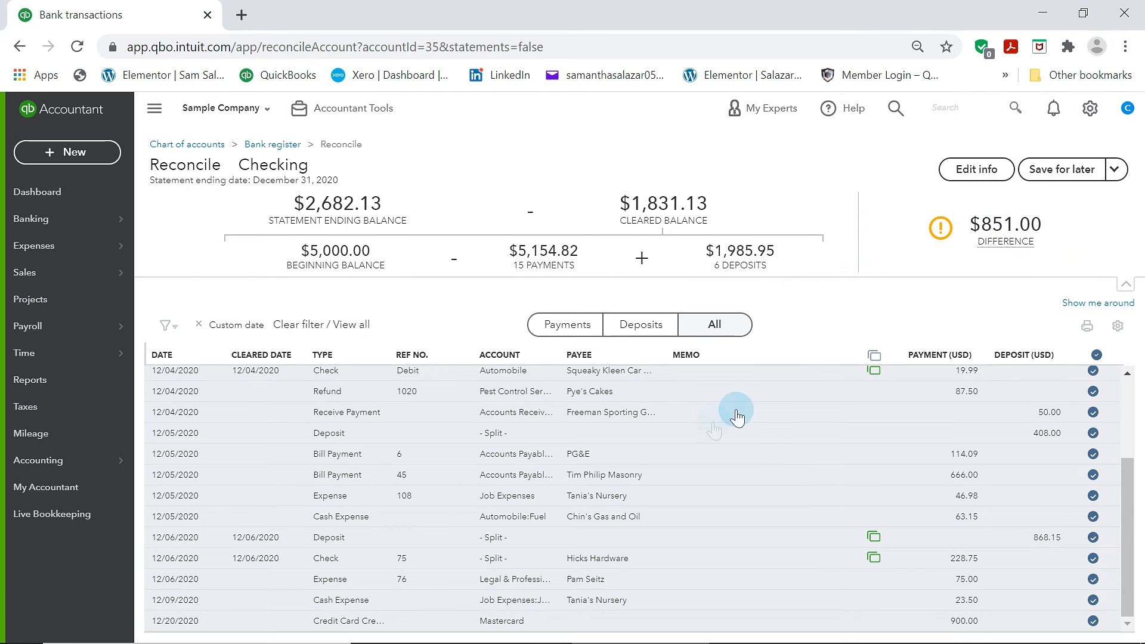
Unmark the 12/01 Sales Receipt 1003, the 12/02 cash expense and the 12/03 bill payment in the reconciliation list
scroll(435, 498, up, 2)
scroll(566, 495, down, 2)
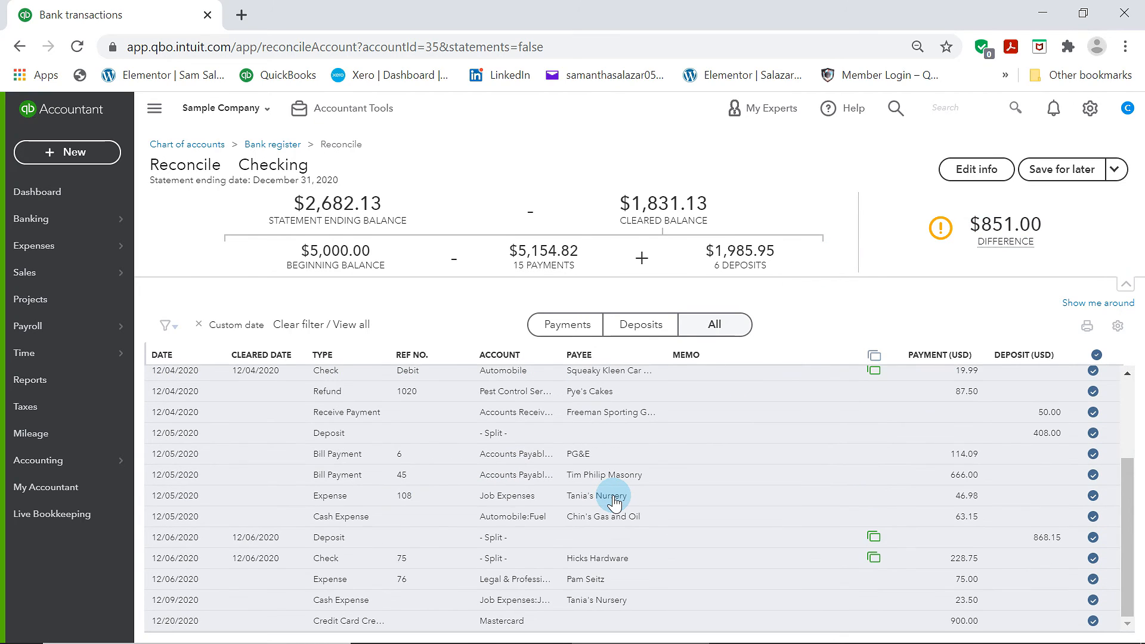
scroll(615, 503, up, 2)
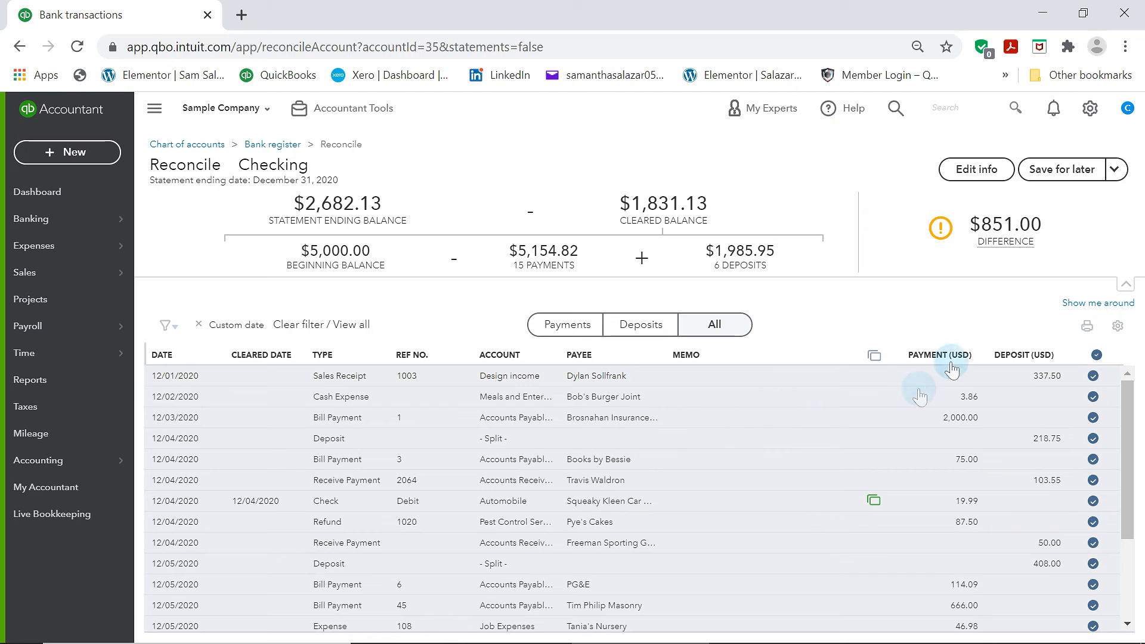
mouse_move(1024, 256)
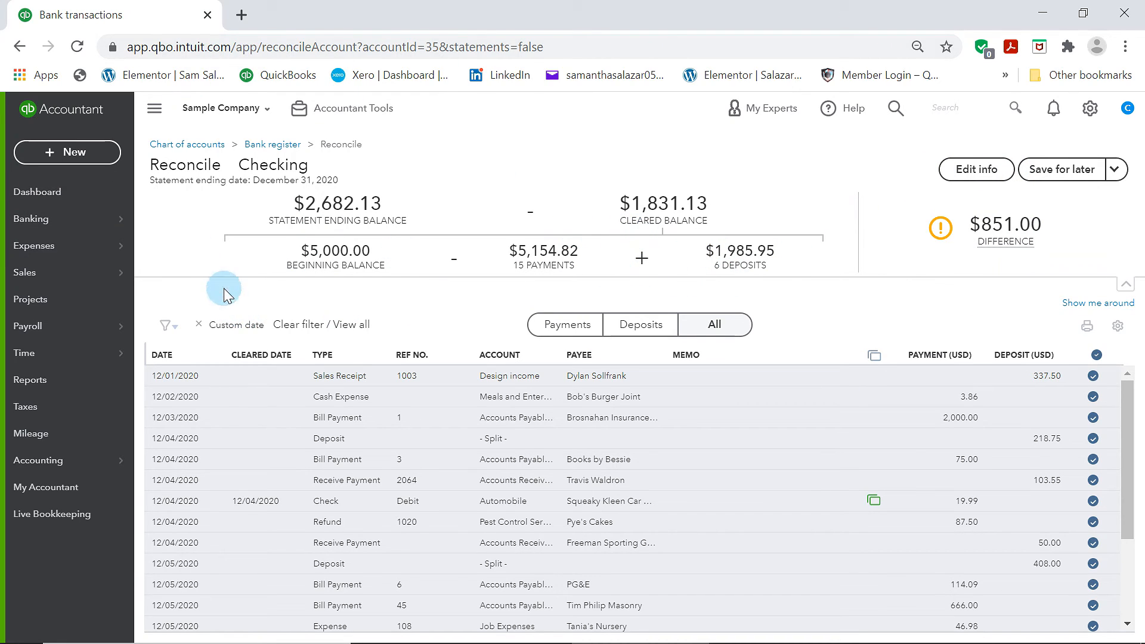
scroll(761, 394, down, 5)
scroll(766, 403, up, 5)
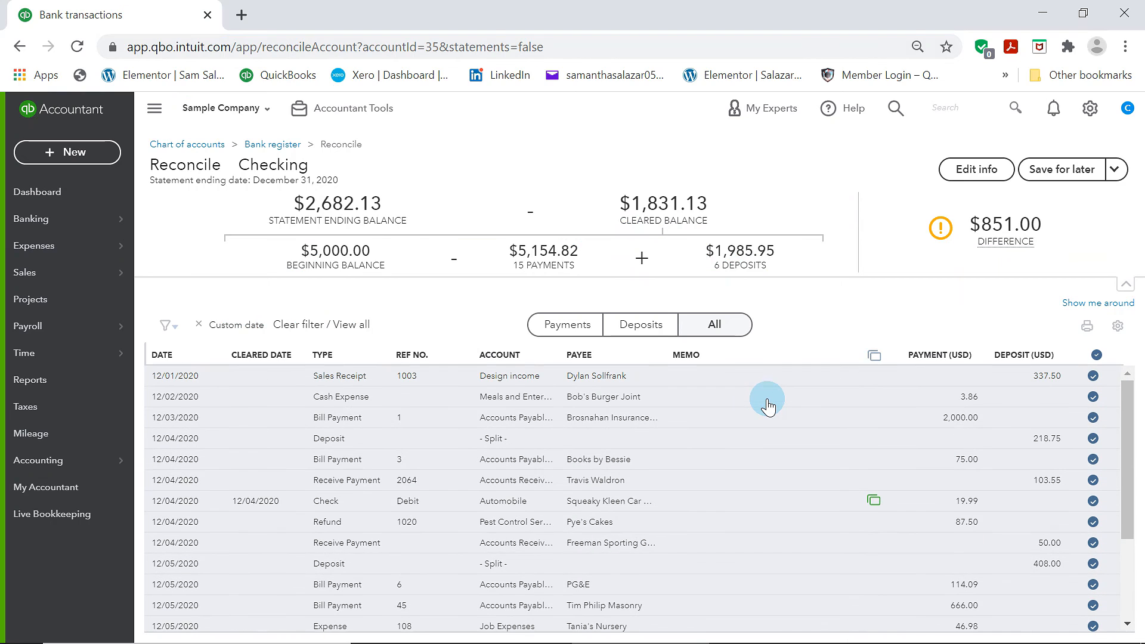
scroll(703, 481, down, 2)
scroll(696, 494, up, 2)
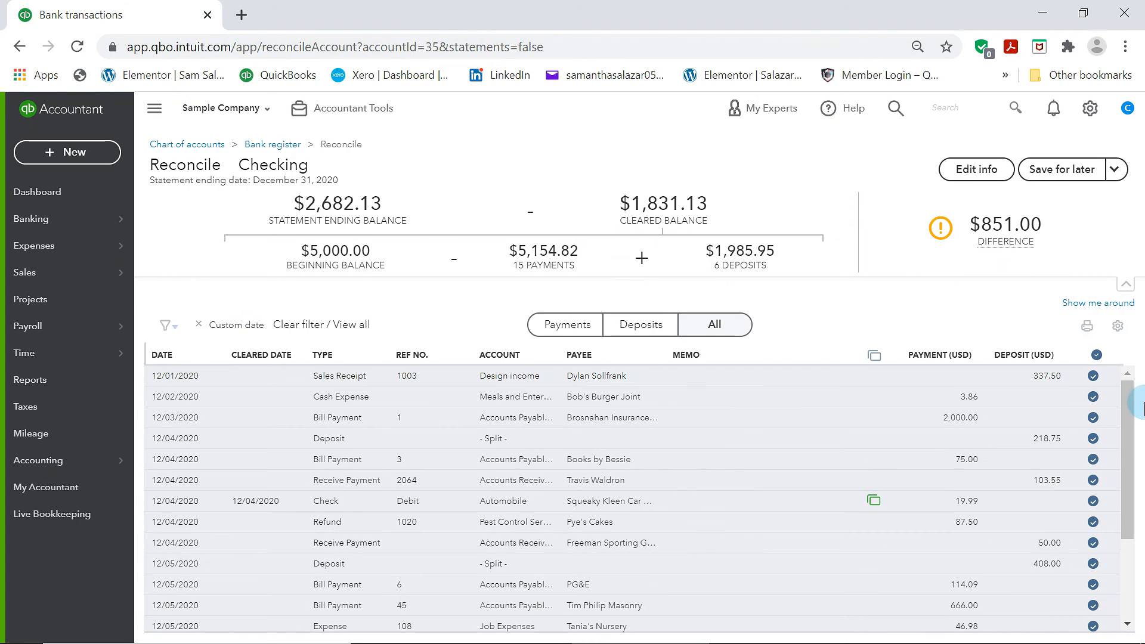
click(1093, 377)
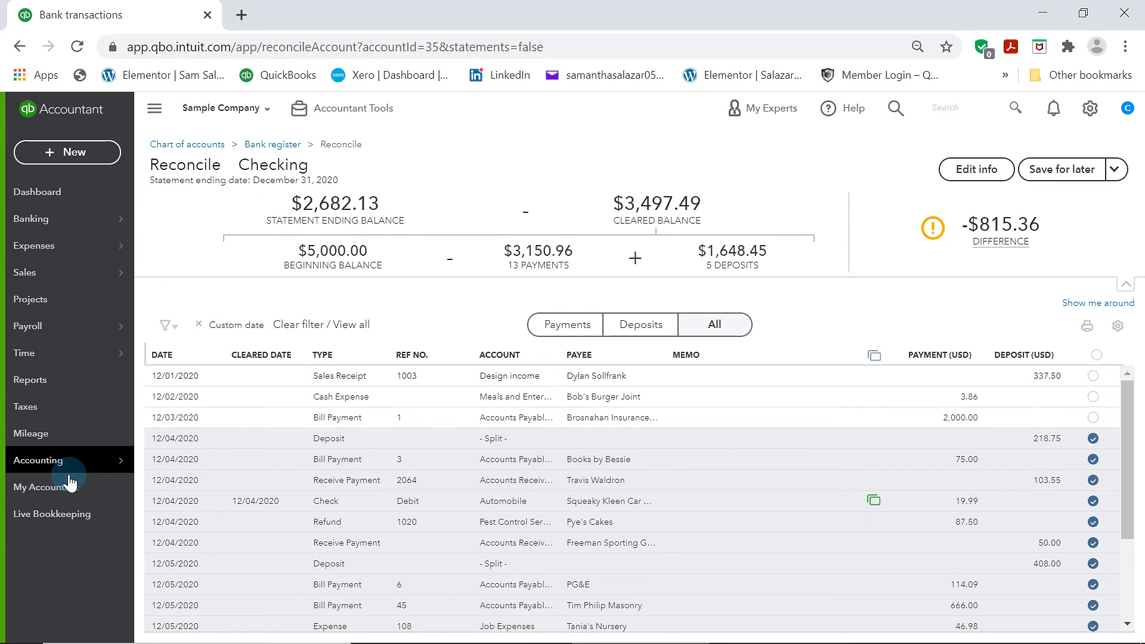
Leave the reconciliation and open the Profit and Loss report from the reports list
mouse_move(77, 465)
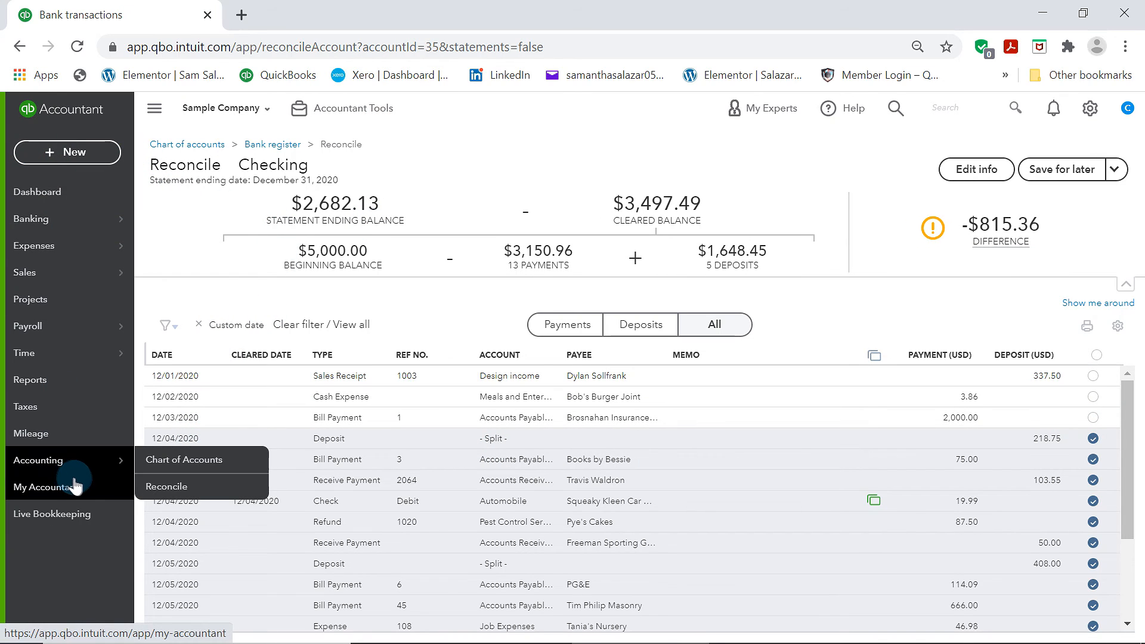
click(79, 377)
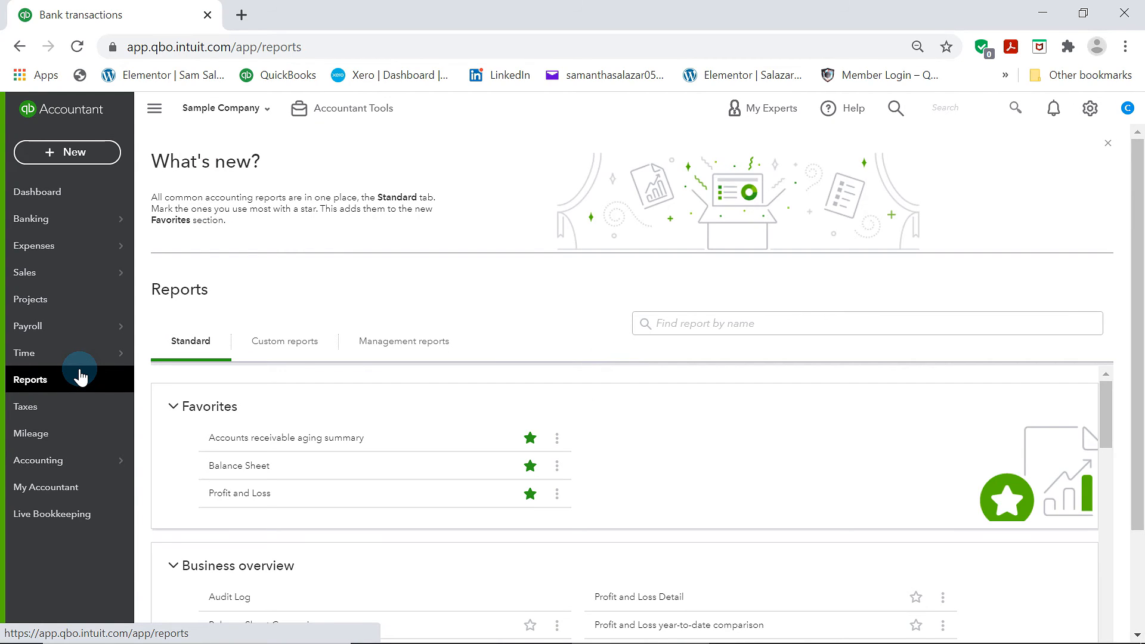
key(ctrl+plus)
key(ctrl+plus)
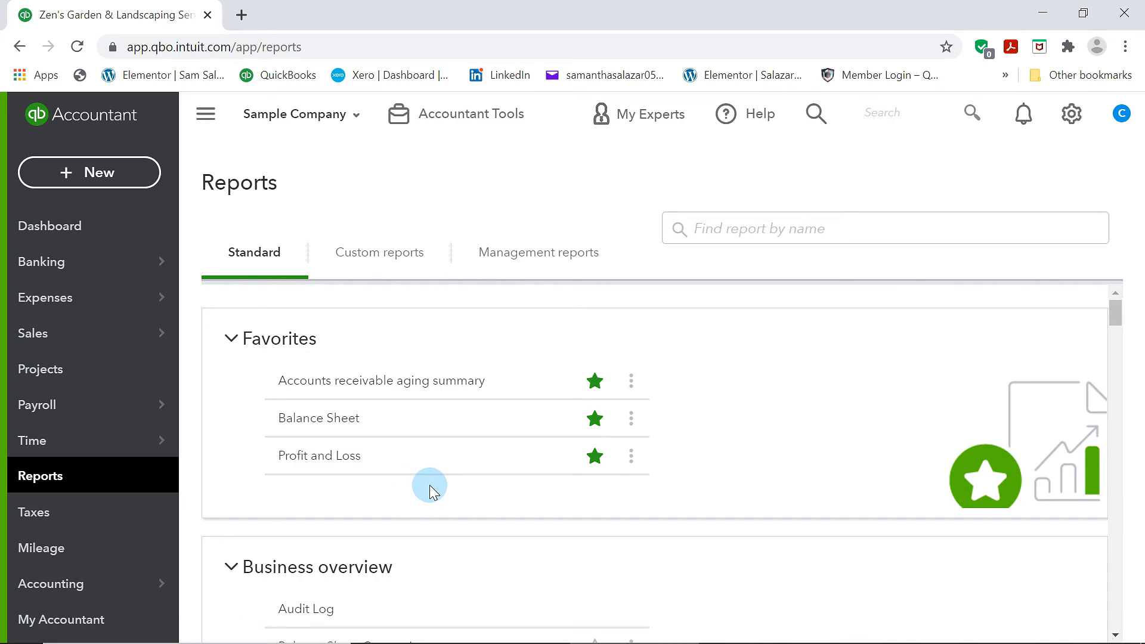
click(299, 457)
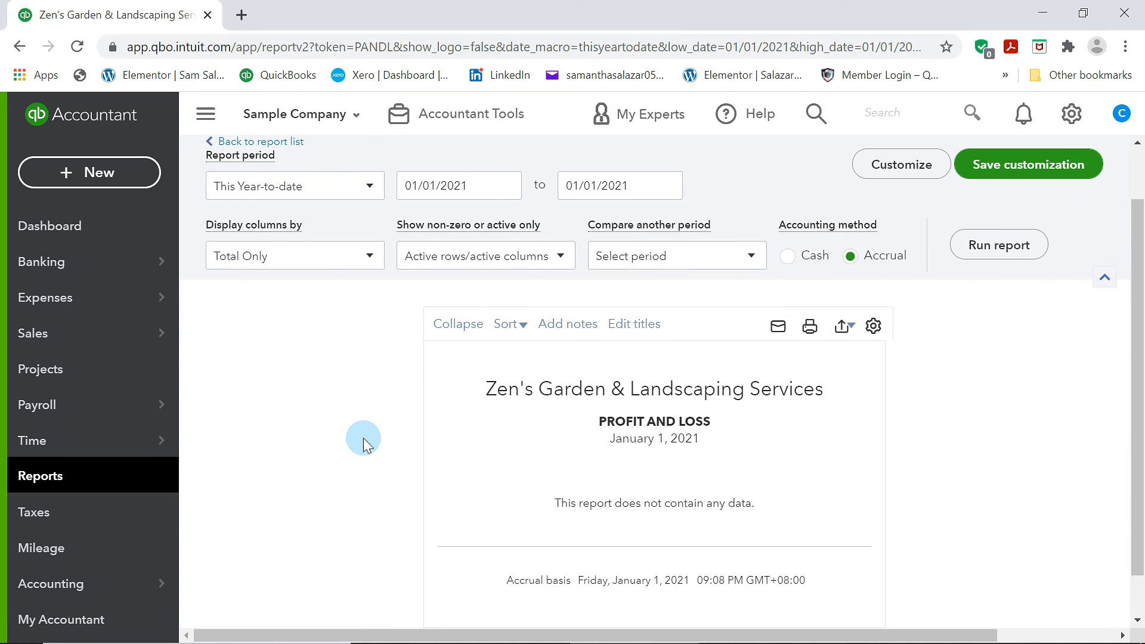
Set the Profit and Loss report period to Custom from 12/01/2020 to 01/31/2021 and run the report
click(373, 251)
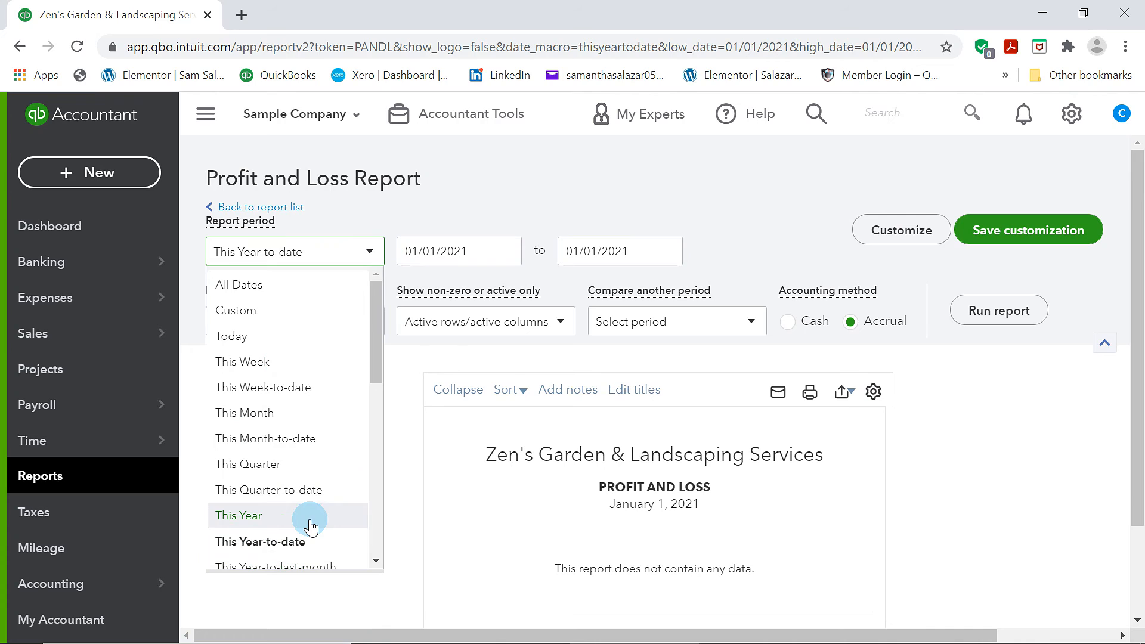
scroll(311, 522, down, 8)
scroll(308, 514, up, 6)
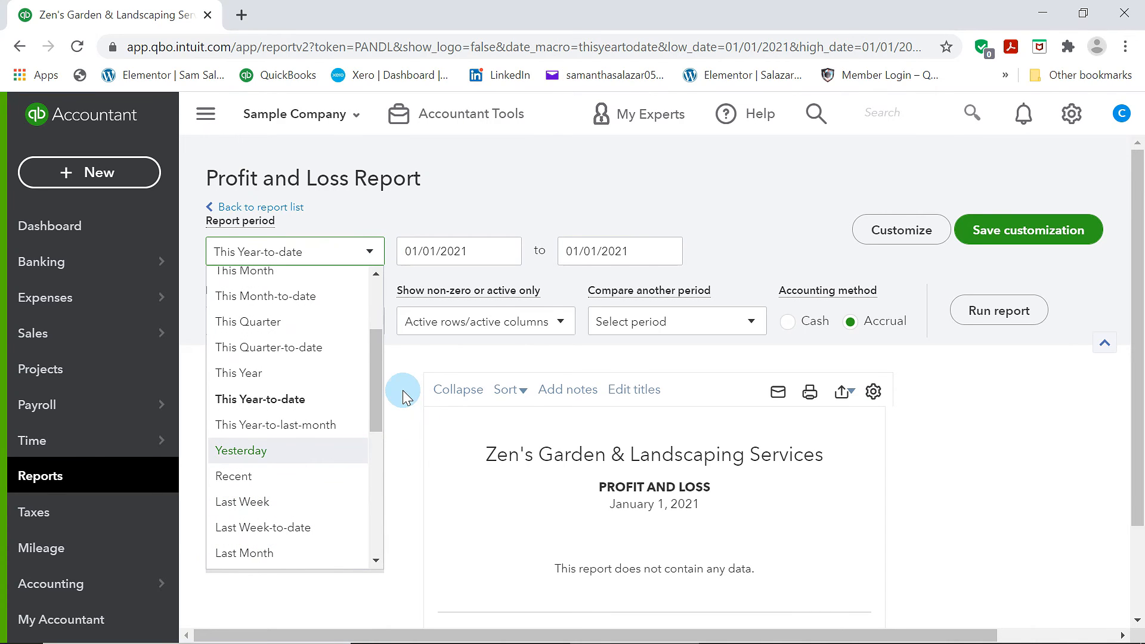
scroll(325, 467, up, 3)
click(259, 313)
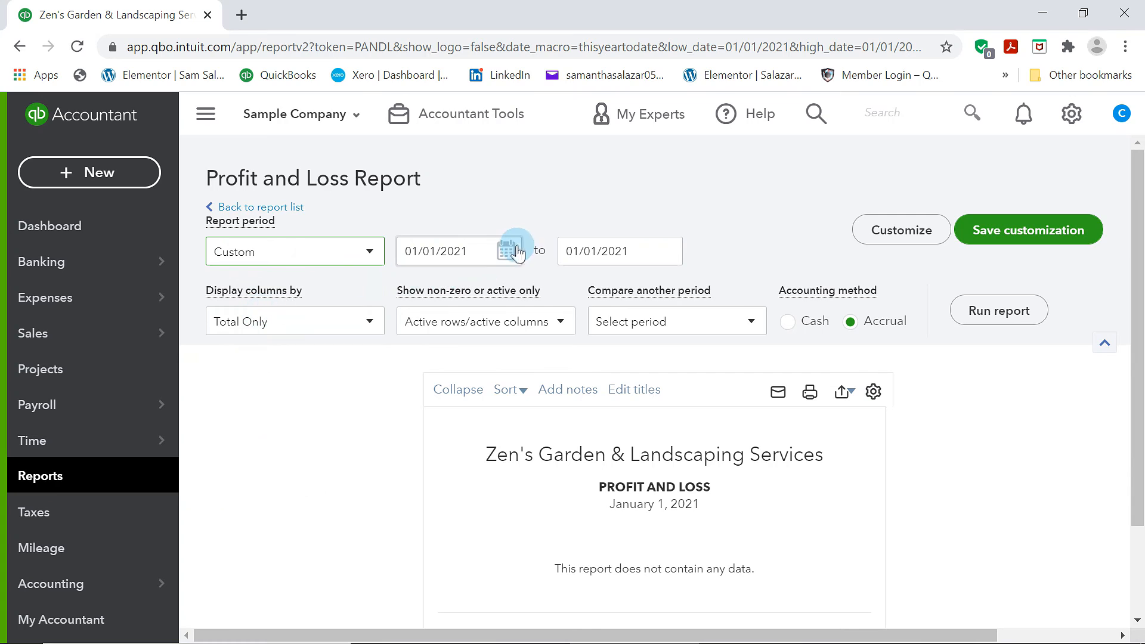
click(508, 251)
click(415, 297)
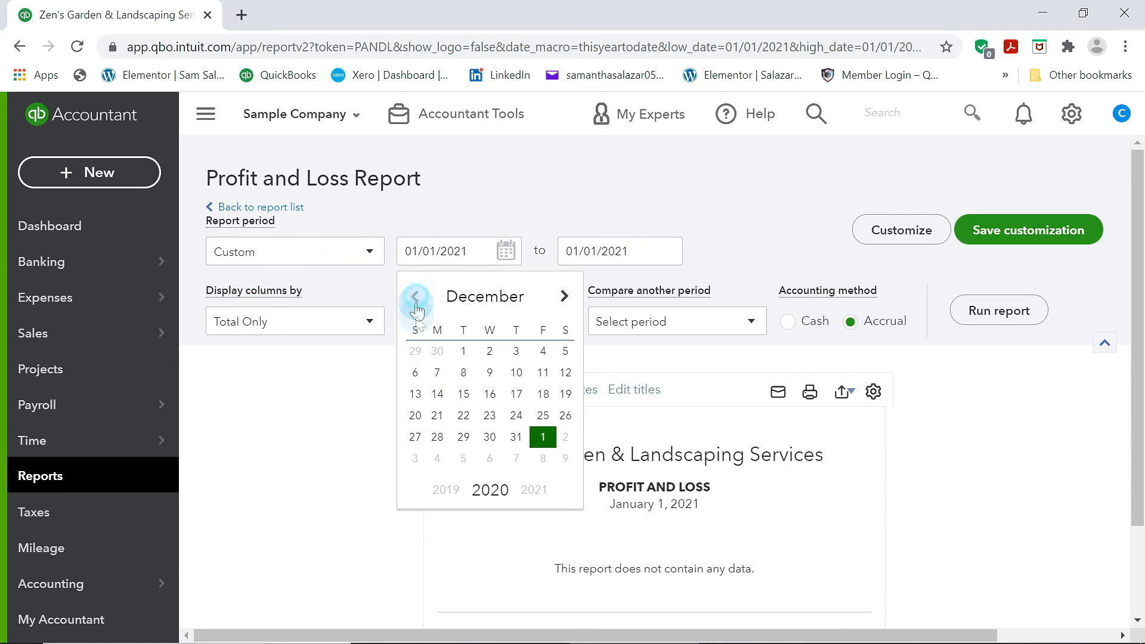
click(463, 350)
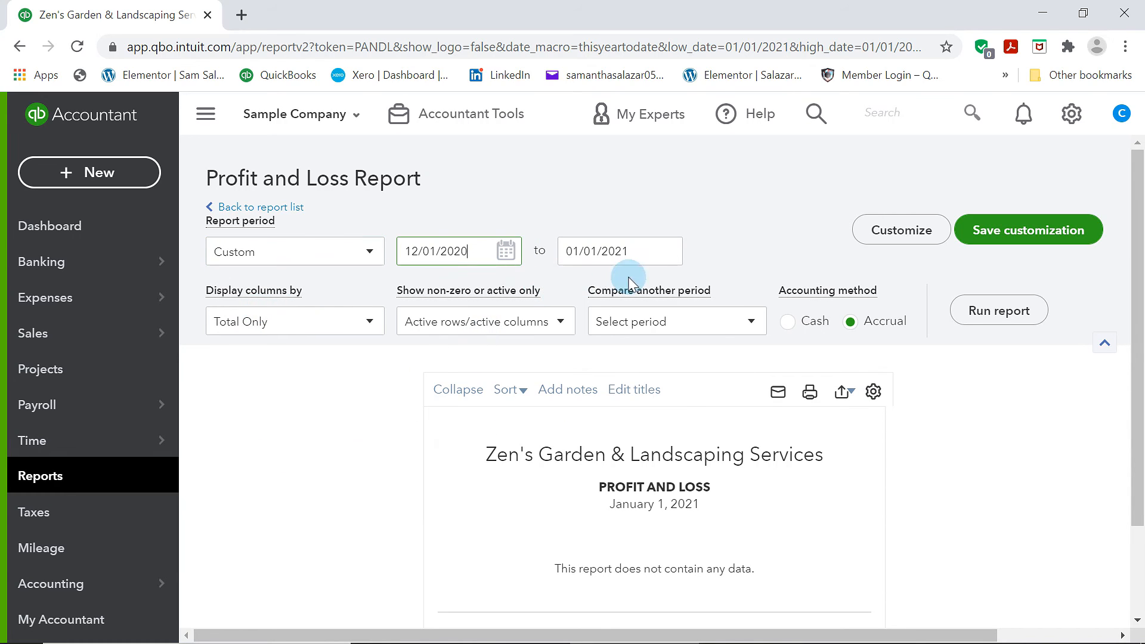
click(667, 250)
click(576, 458)
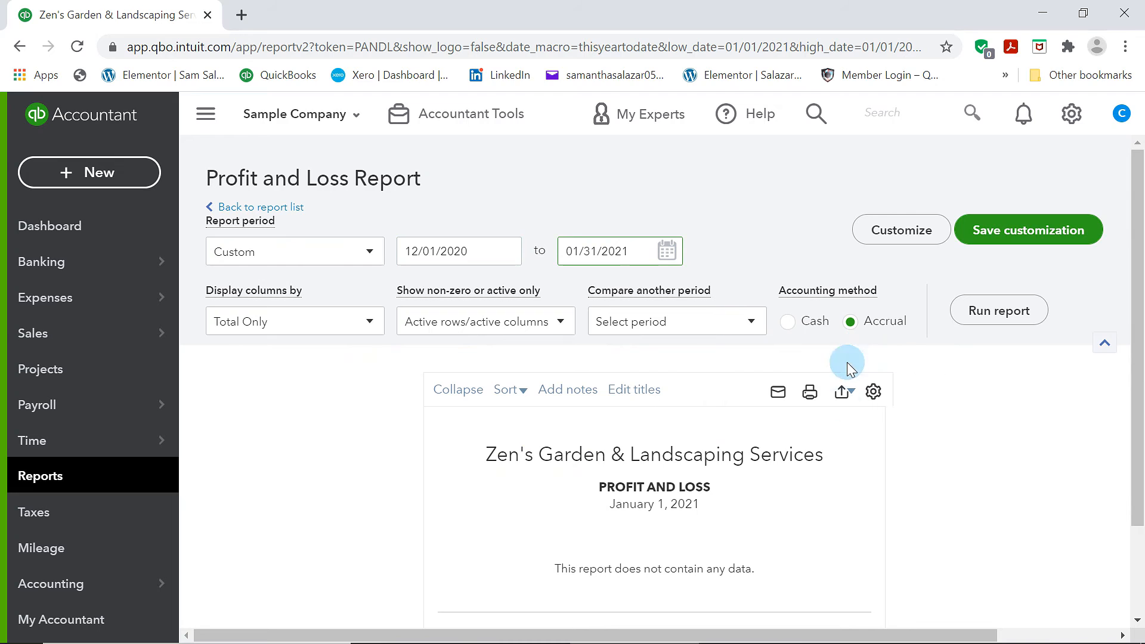
click(1000, 315)
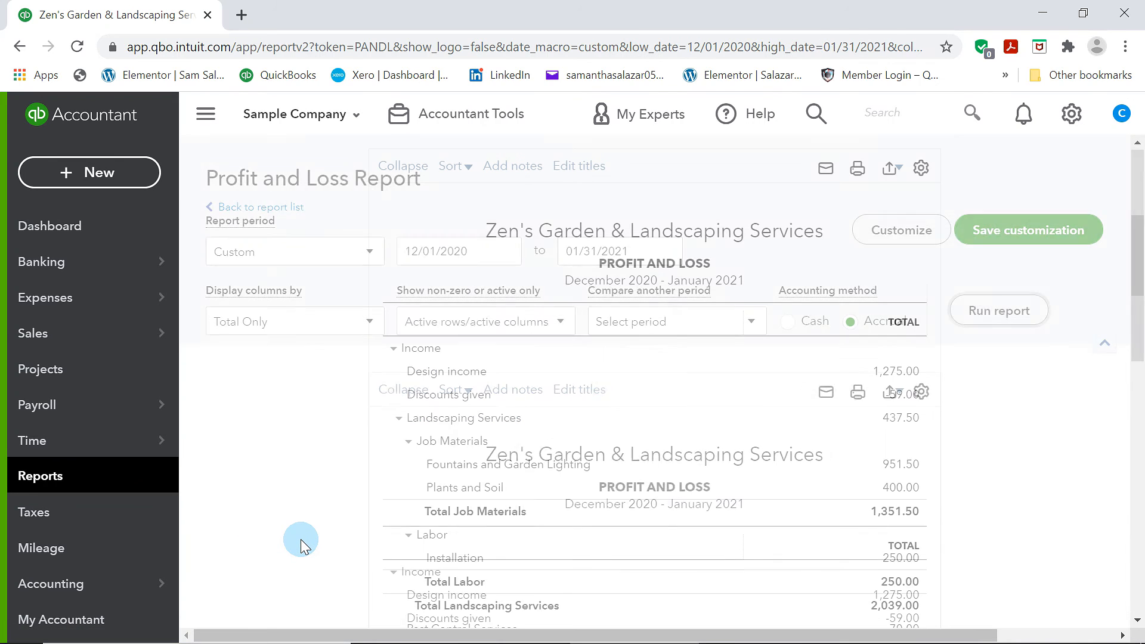
Scroll through the Profit and Loss report to review income, cost of goods sold, expenses and net income
scroll(350, 531, down, 5)
scroll(723, 345, up, 5)
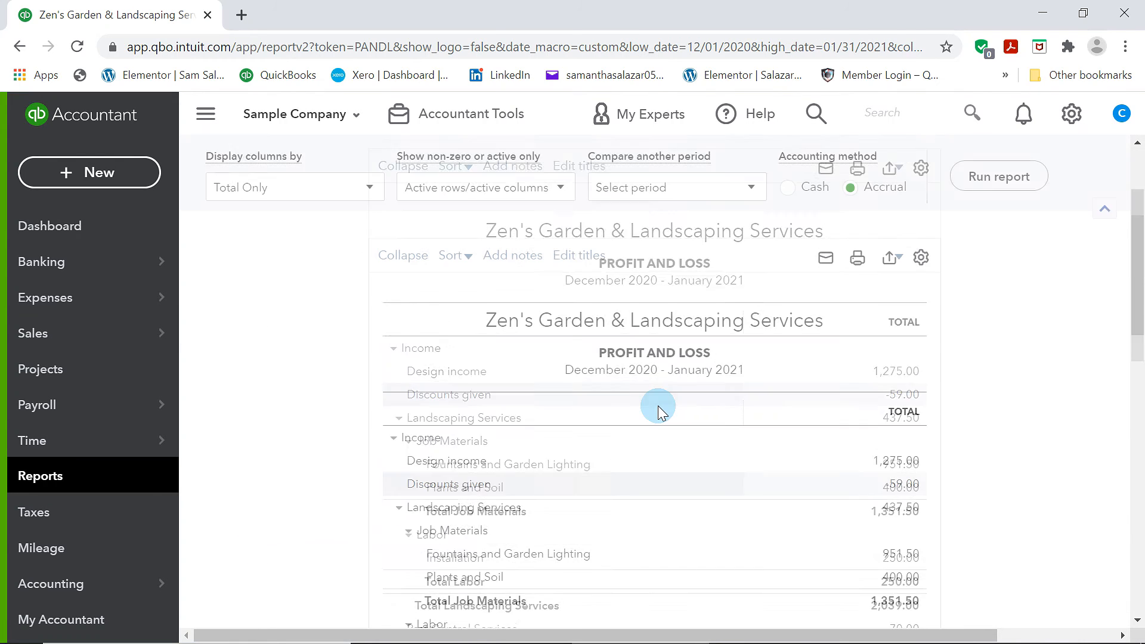
scroll(613, 455, down, 3)
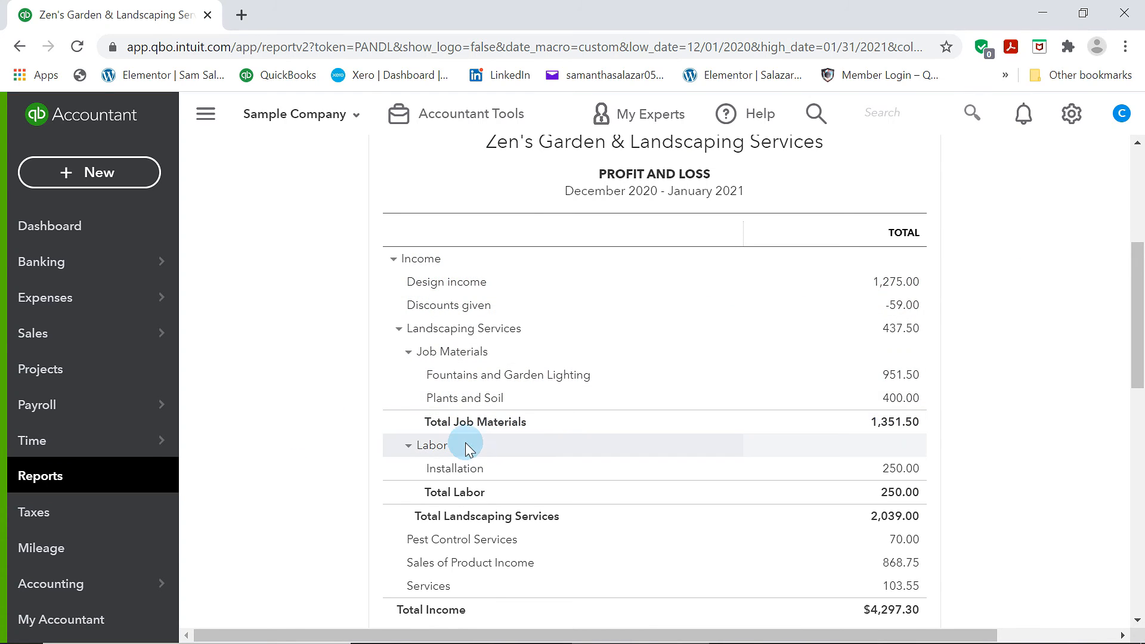
scroll(488, 451, down, 3)
scroll(496, 453, up, 5)
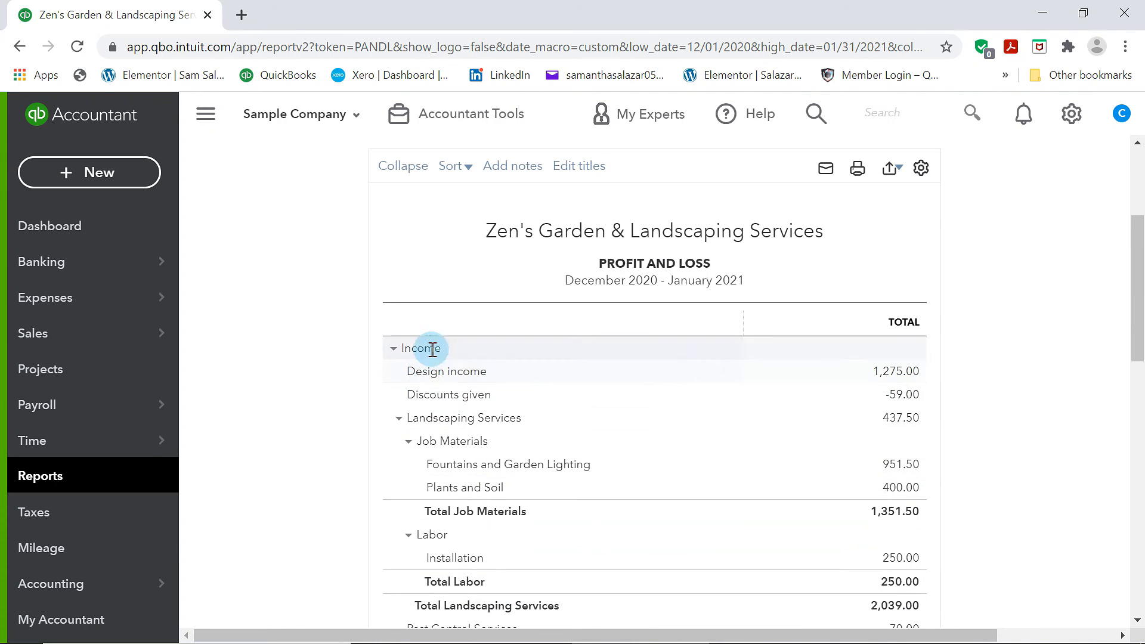
scroll(536, 464, down, 3)
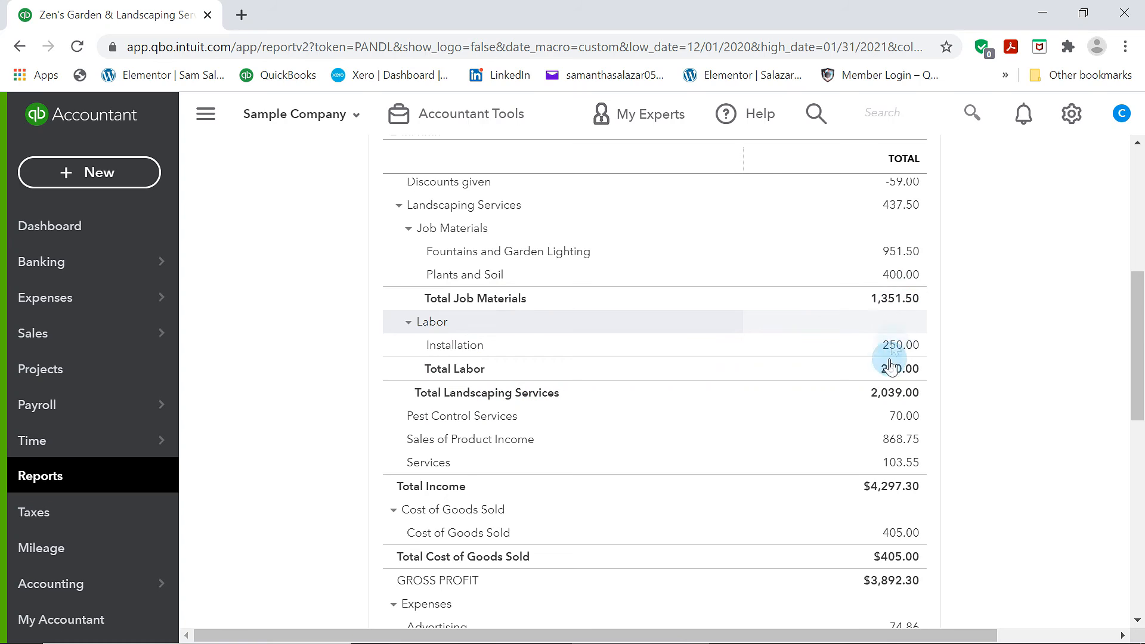
scroll(787, 399, down, 1)
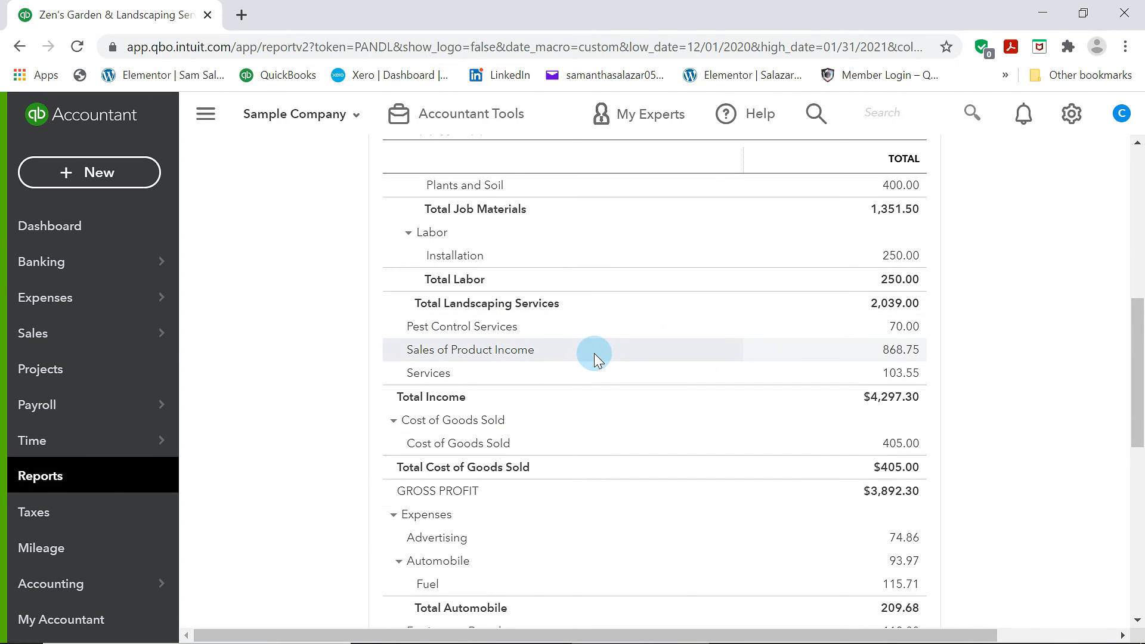
scroll(594, 353, down, 2)
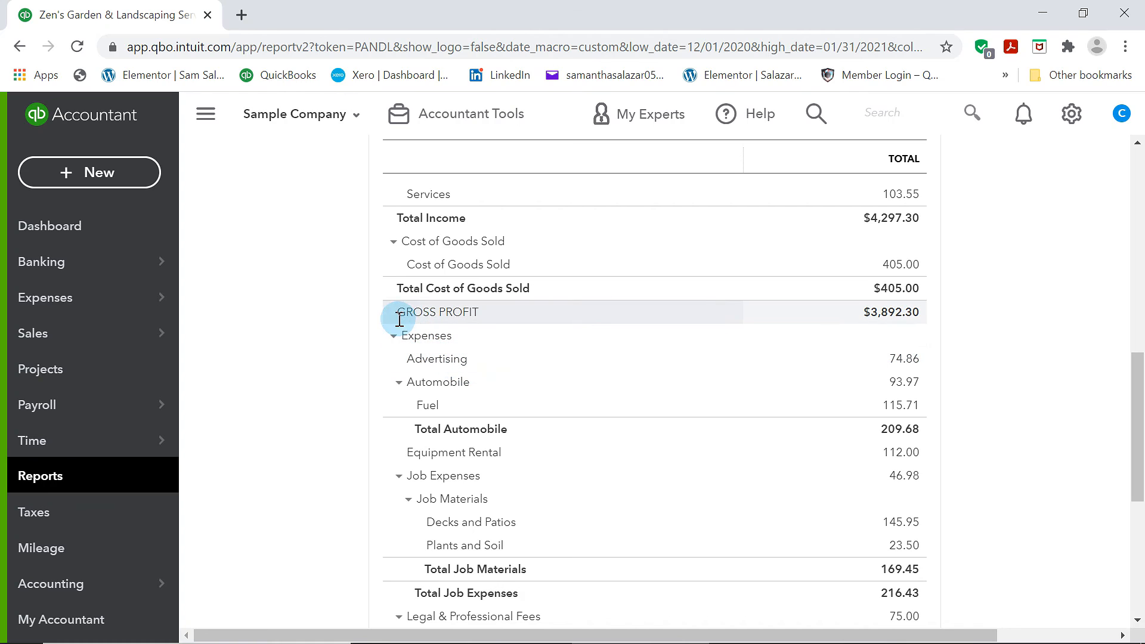
scroll(594, 331, down, 1)
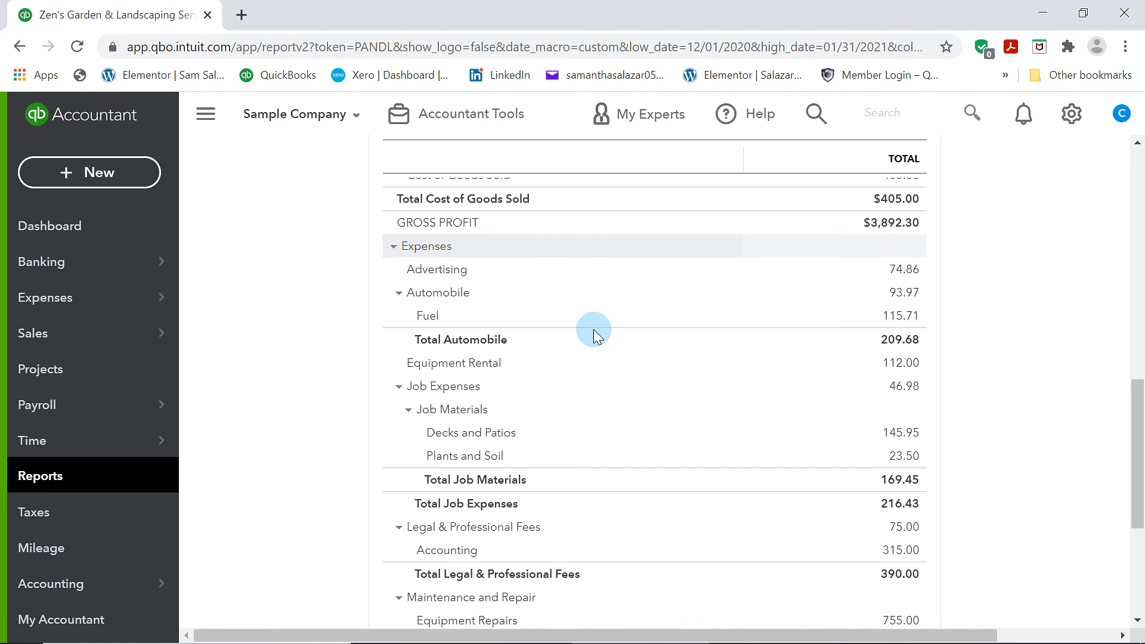
scroll(595, 332, up, 2)
scroll(567, 382, down, 1)
scroll(536, 448, down, 3)
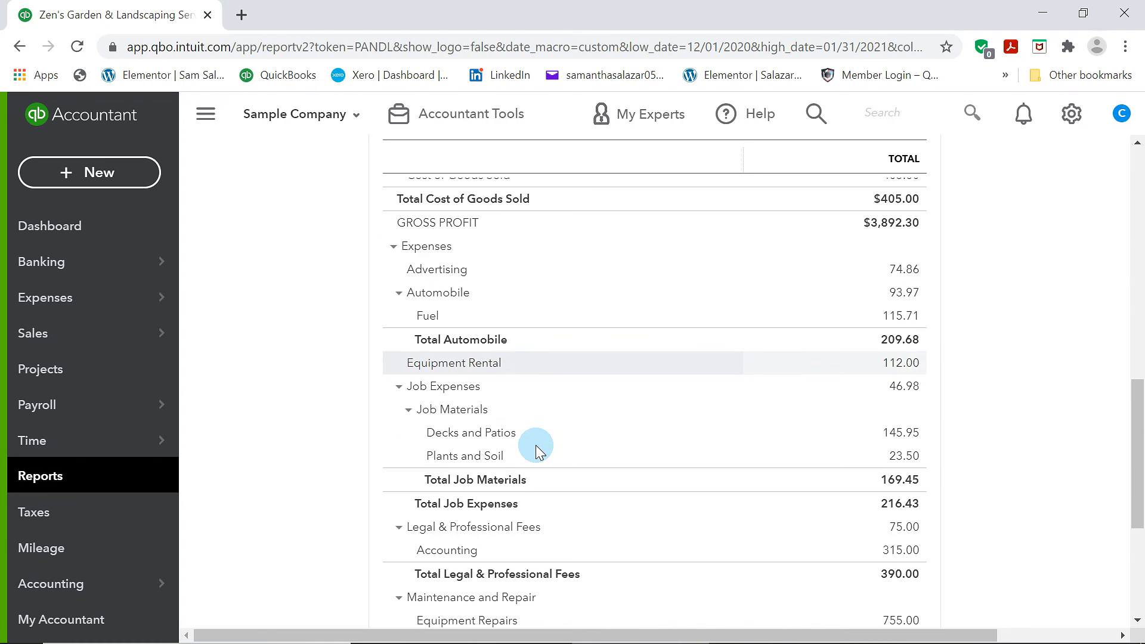
scroll(535, 444, down, 3)
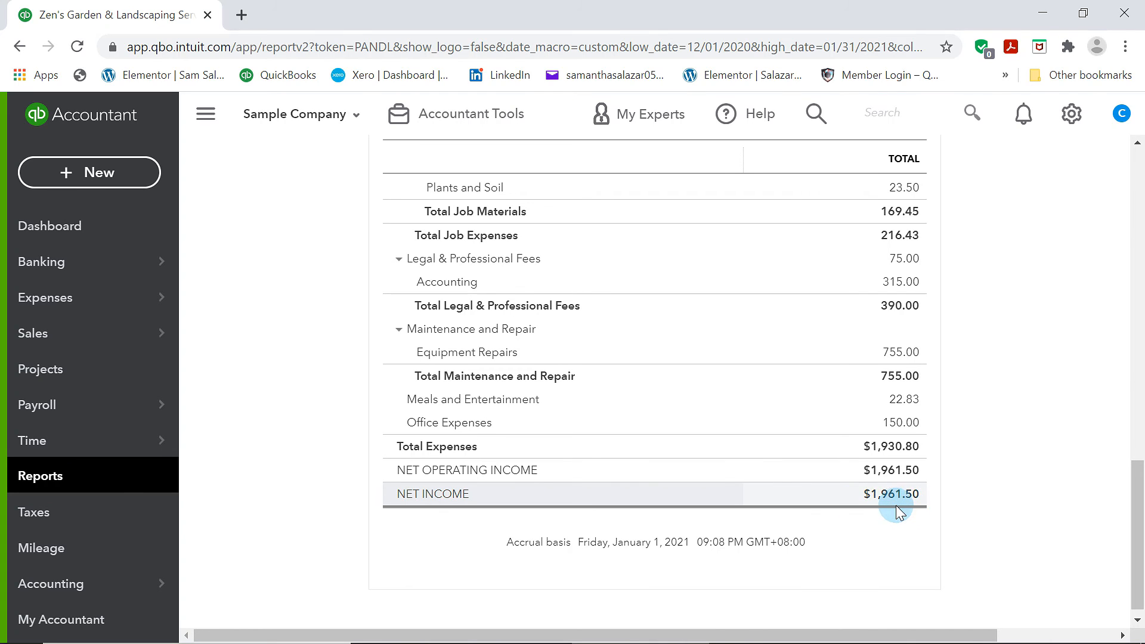
scroll(889, 507, up, 15)
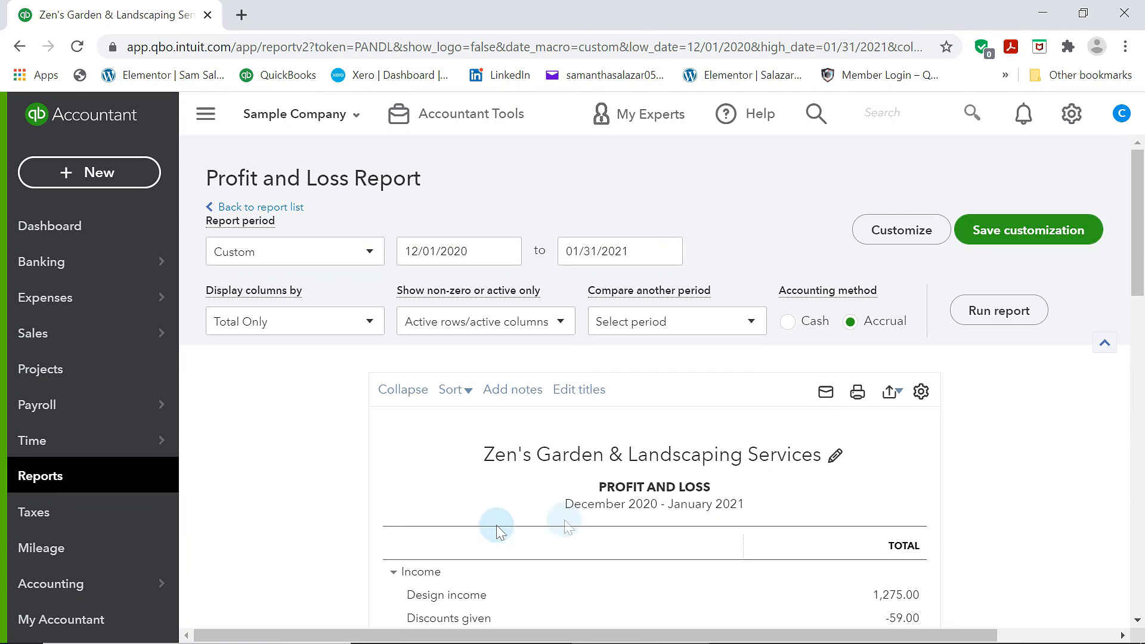
Return to the report list and open the Balance Sheet report
click(230, 206)
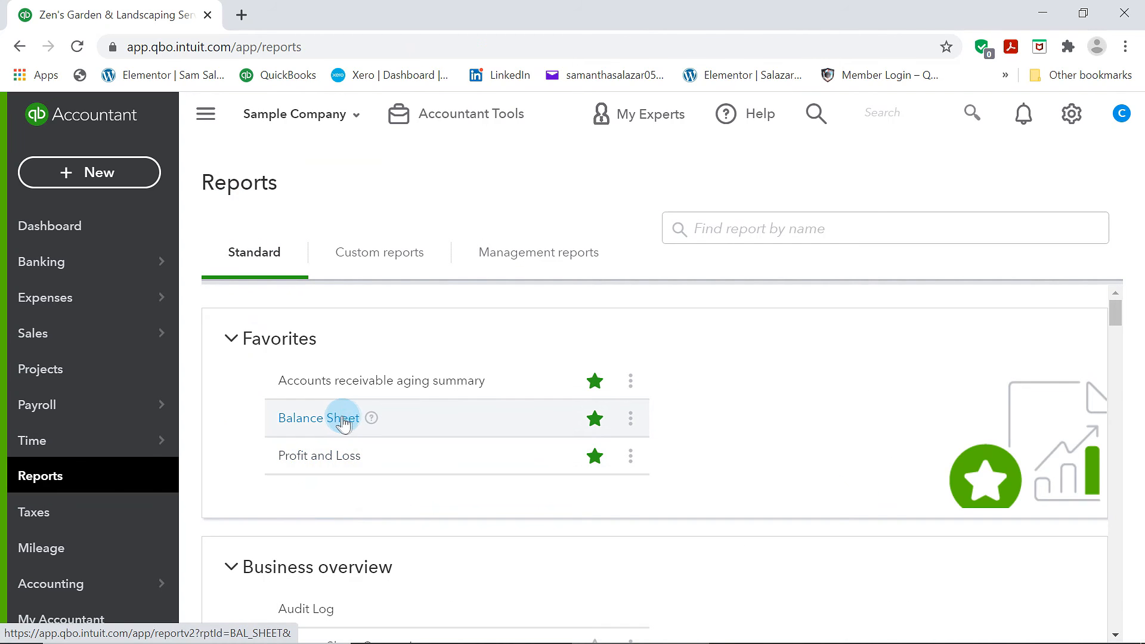
click(343, 419)
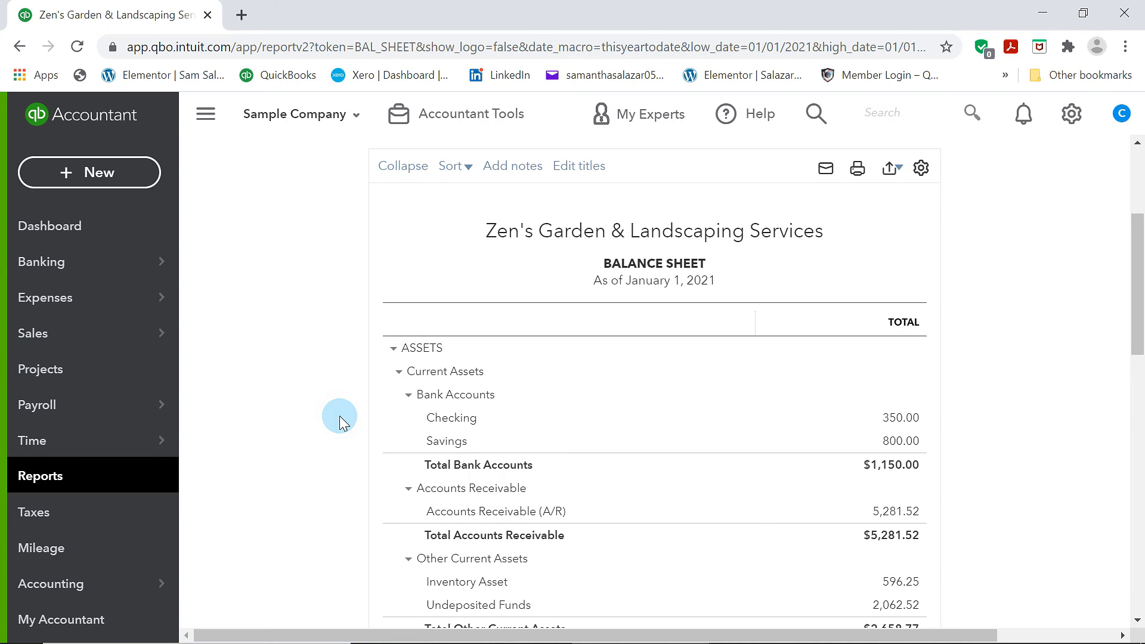
scroll(481, 356, up, 3)
scroll(481, 355, down, 2)
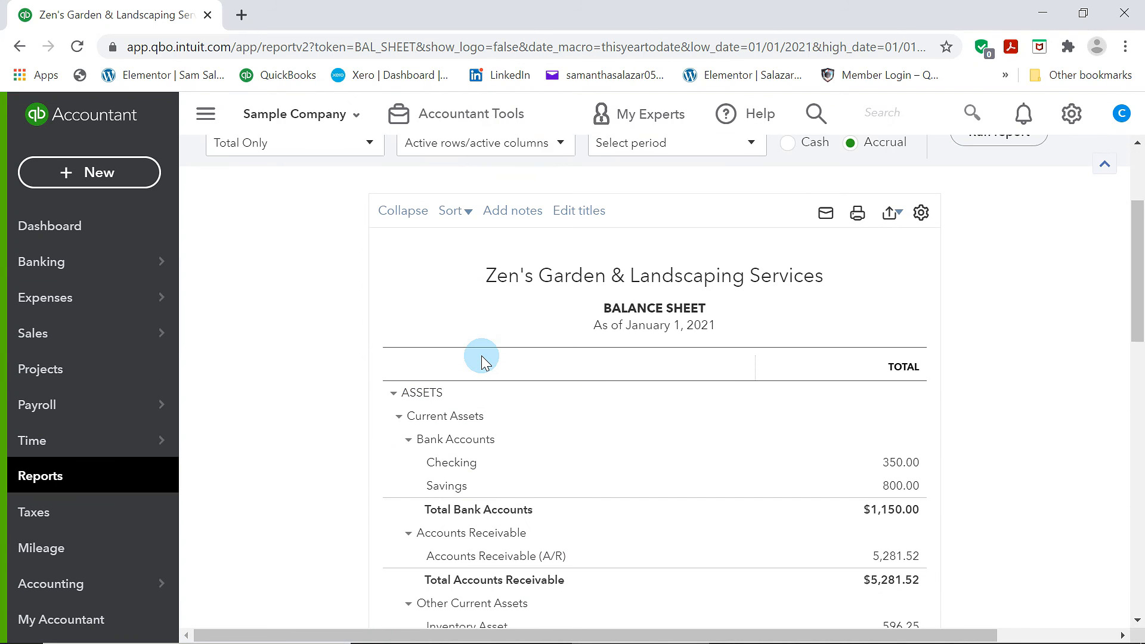
Set the Balance Sheet report period to Custom from 12/01/2020 to 12/31/2020 and run the report
scroll(481, 356, up, 3)
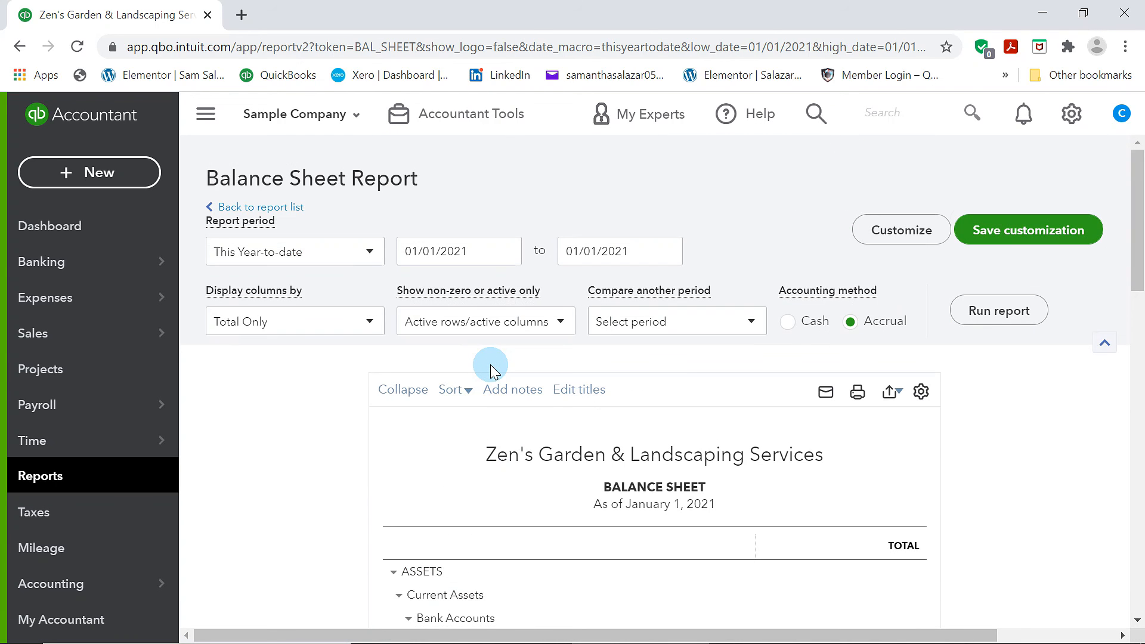
click(506, 253)
click(371, 253)
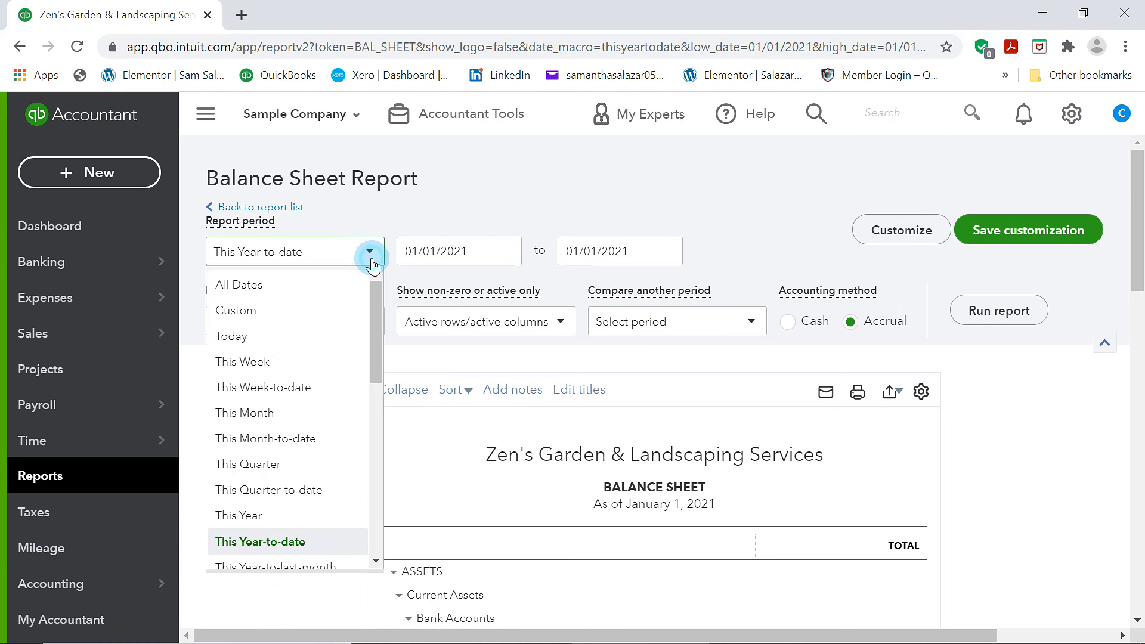
click(268, 309)
click(508, 254)
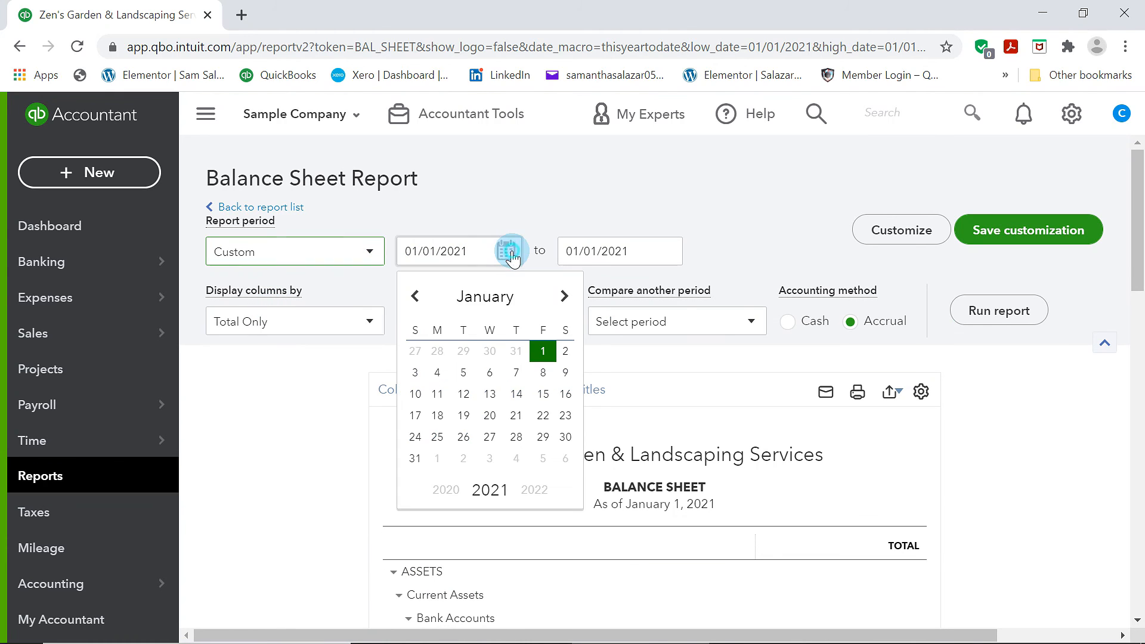
click(415, 298)
click(463, 352)
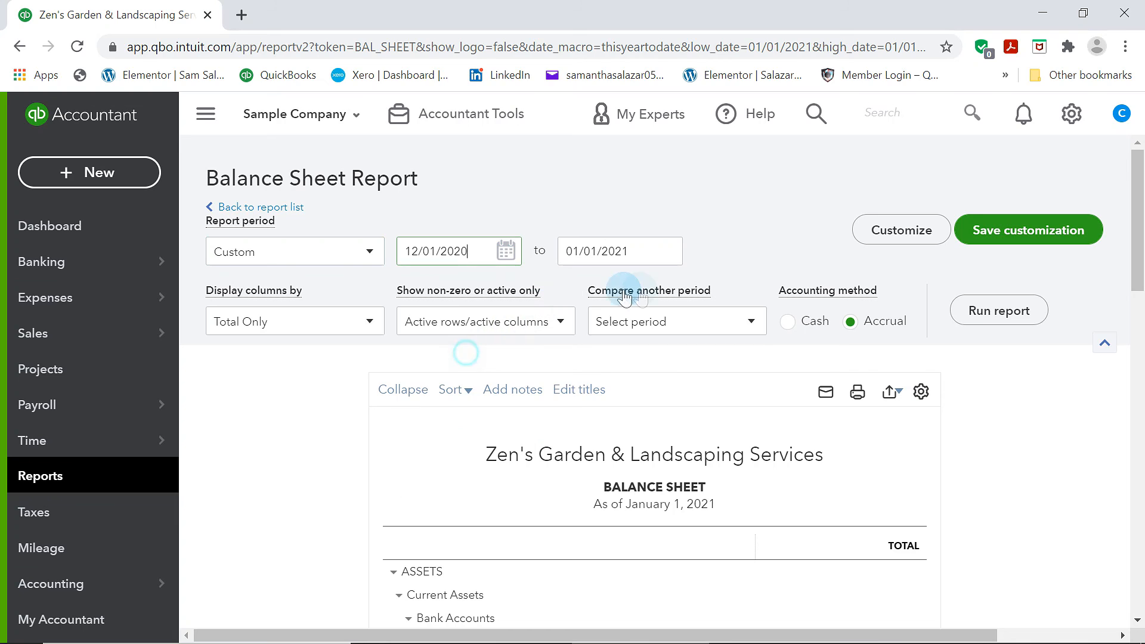
click(659, 258)
click(580, 458)
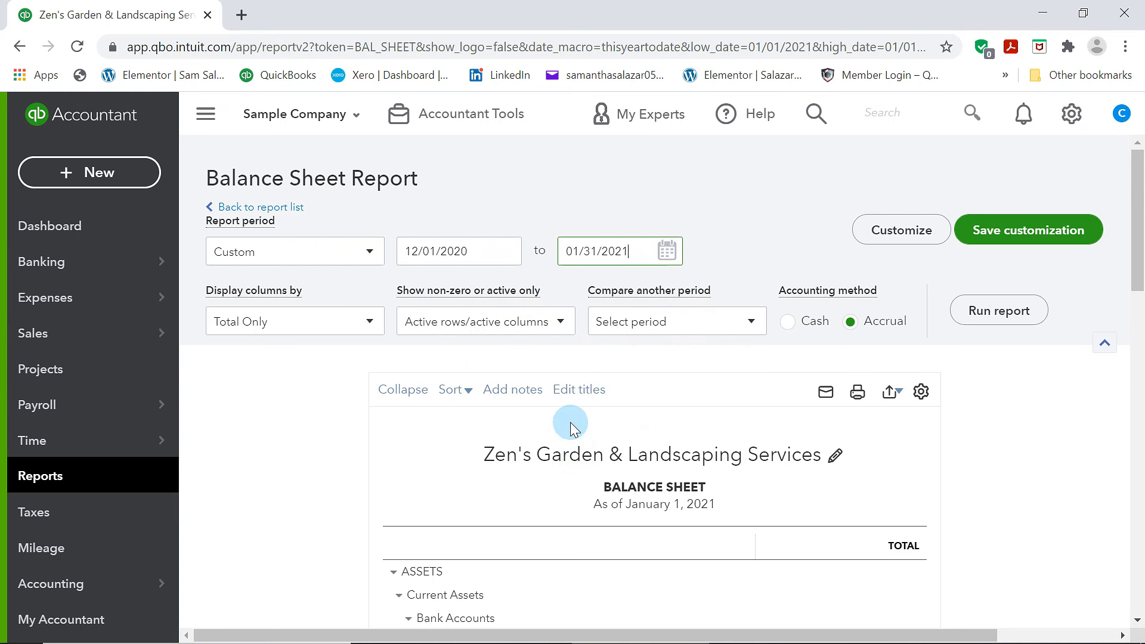
click(666, 251)
click(576, 297)
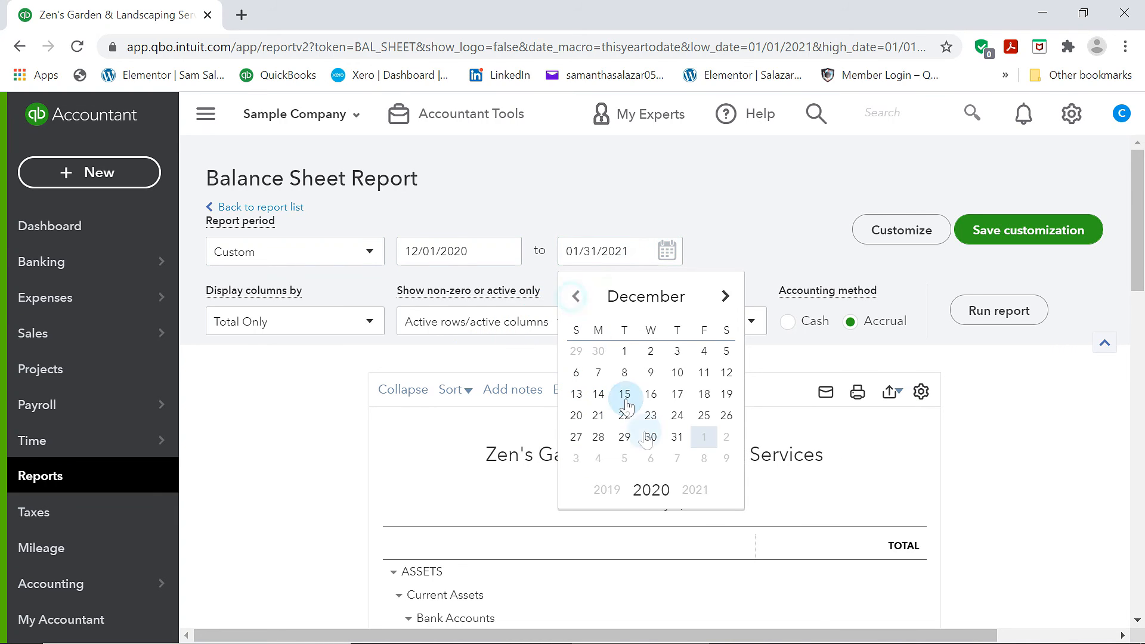
click(677, 437)
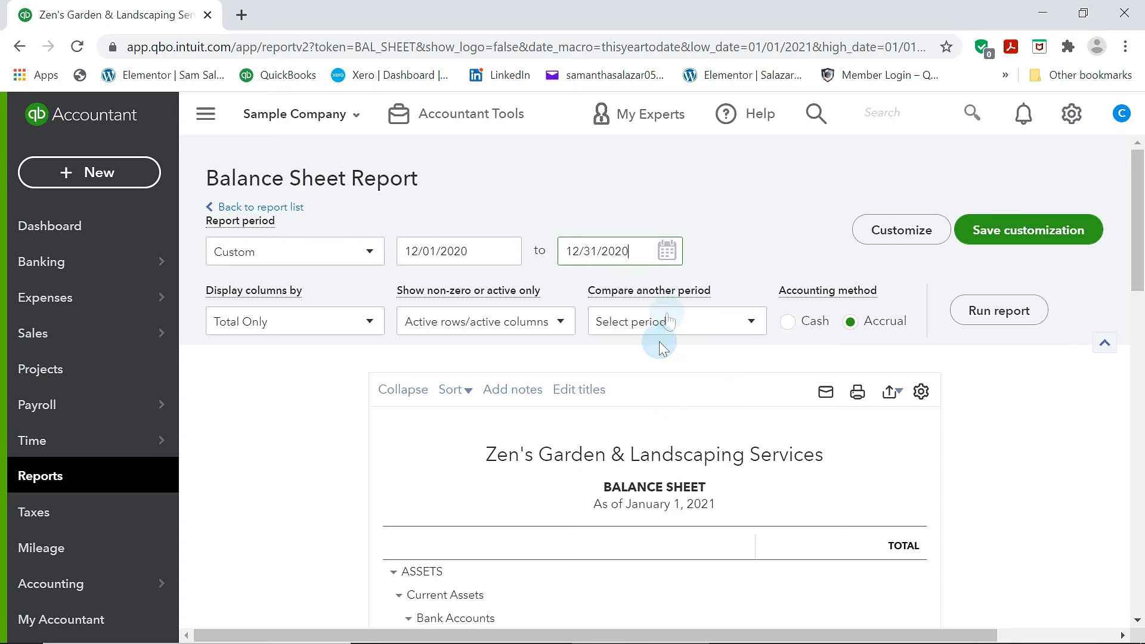
click(1021, 315)
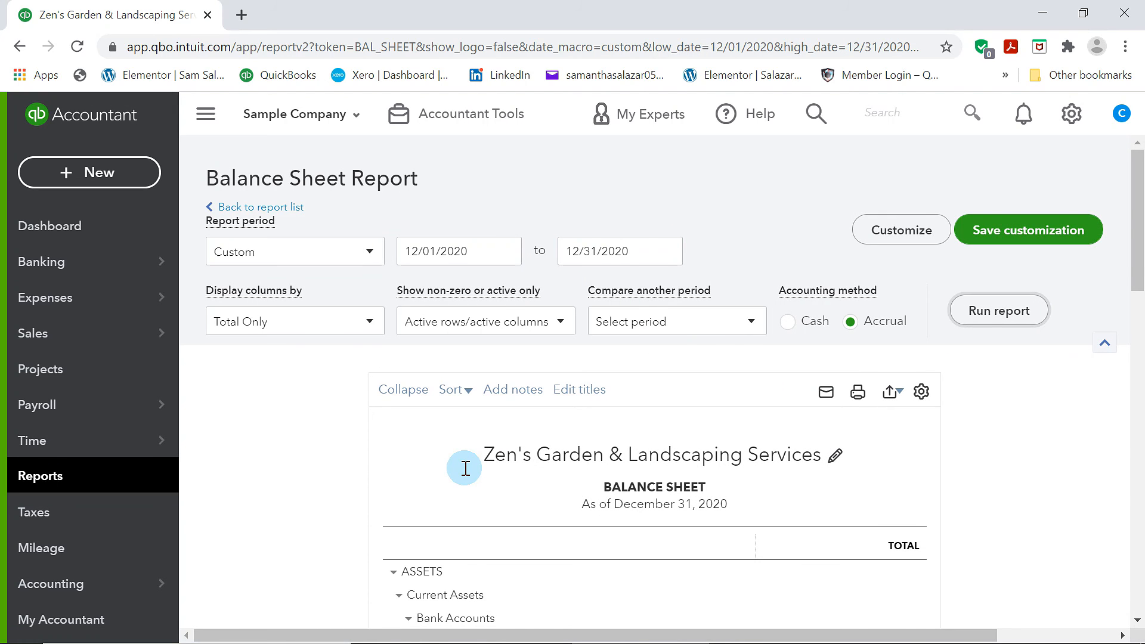
Scroll through the Balance Sheet to review assets, liabilities and equity
scroll(465, 468, down, 3)
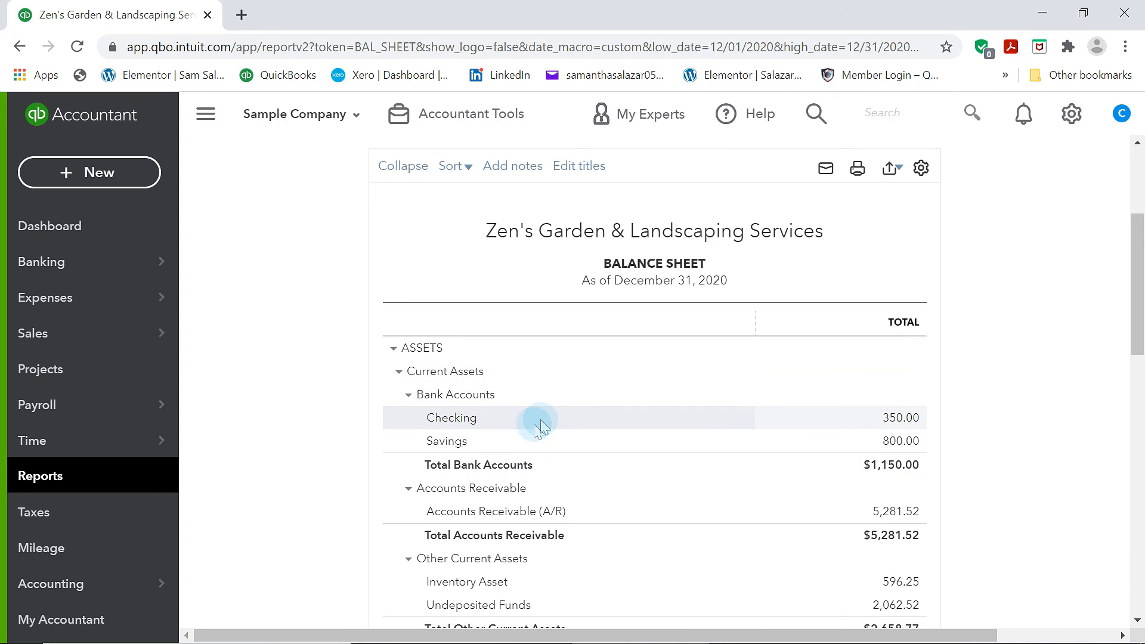
scroll(530, 429, down, 1)
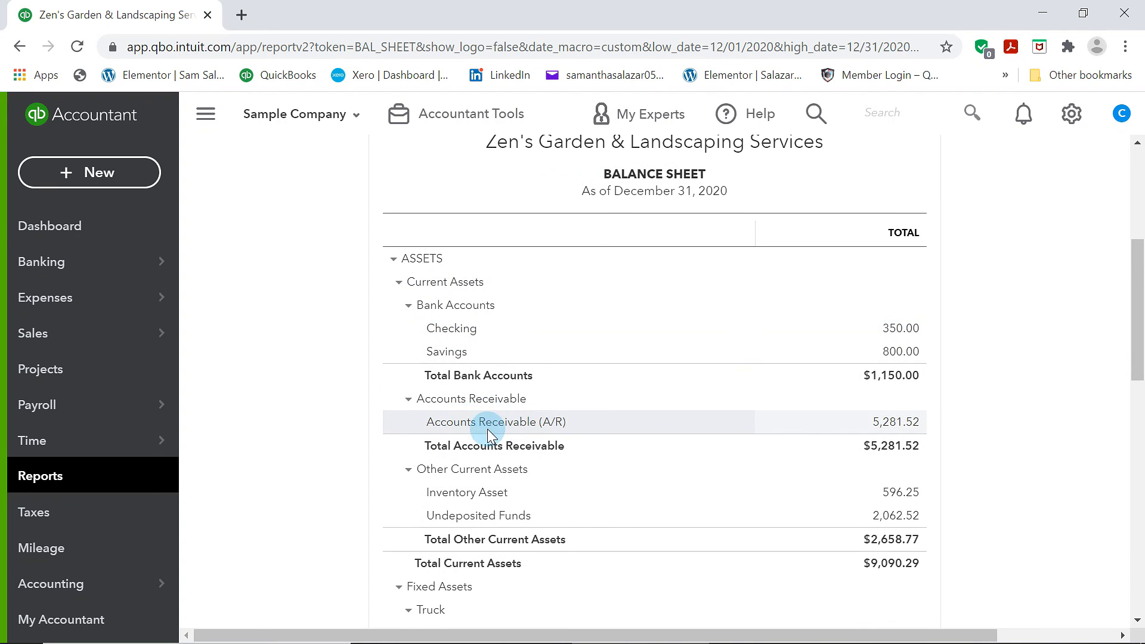
scroll(487, 428, down, 2)
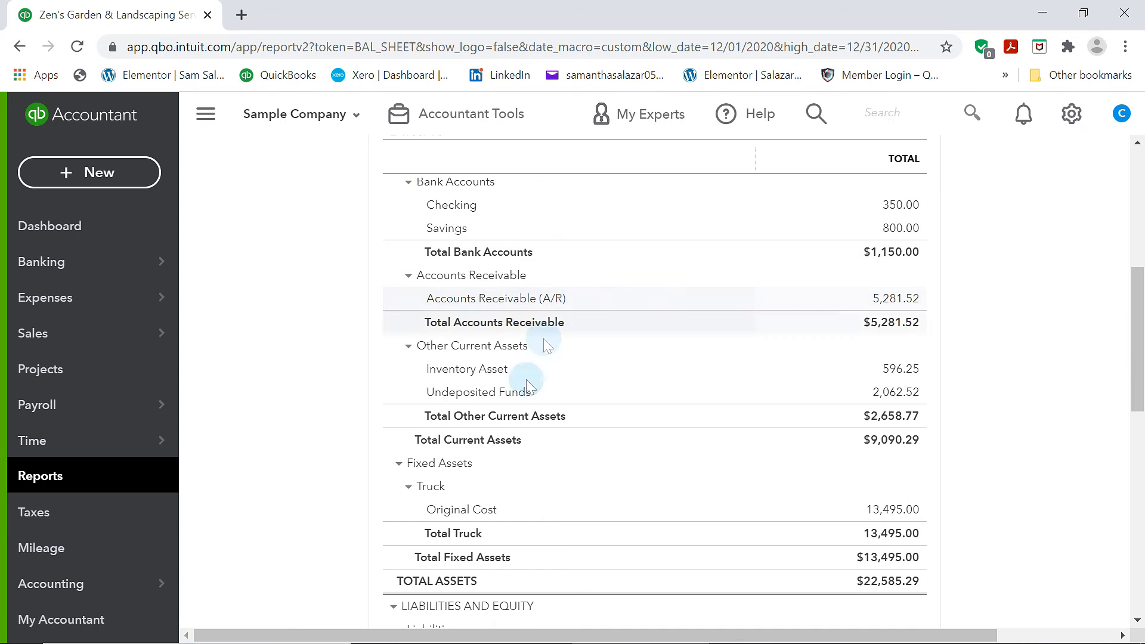
scroll(513, 483, down, 3)
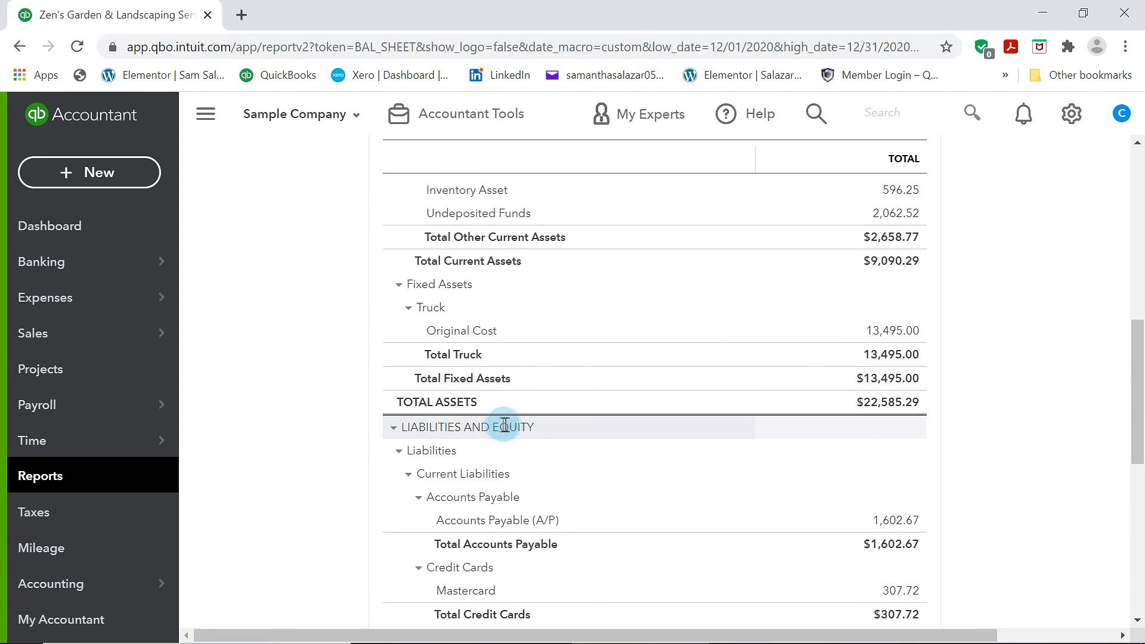
scroll(523, 503, down, 3)
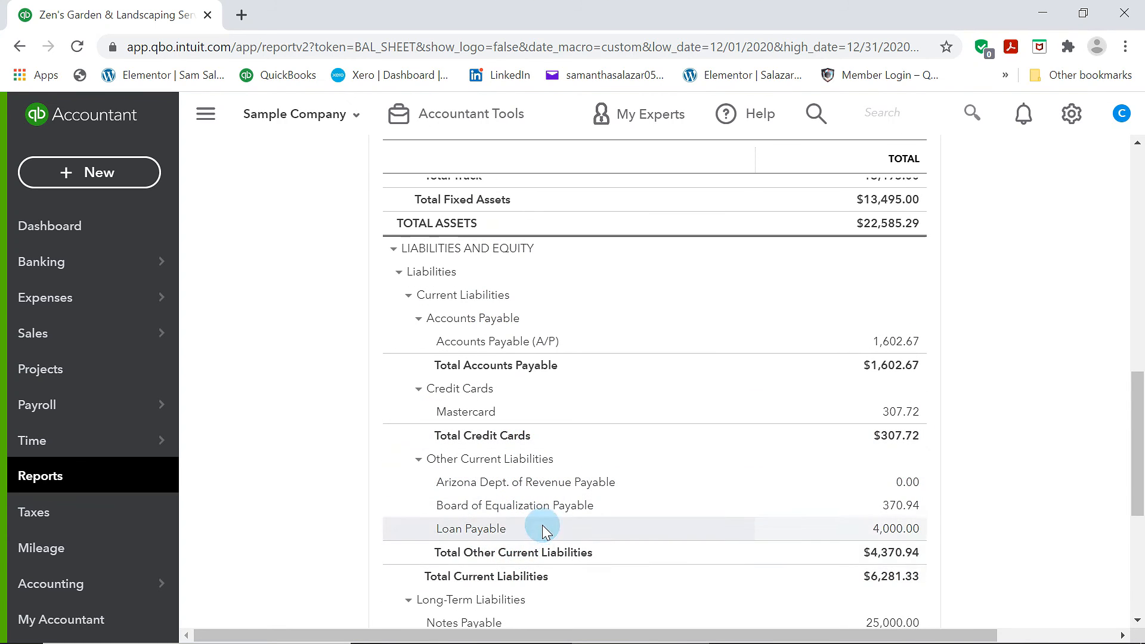
scroll(540, 534, down, 3)
scroll(471, 524, down, 3)
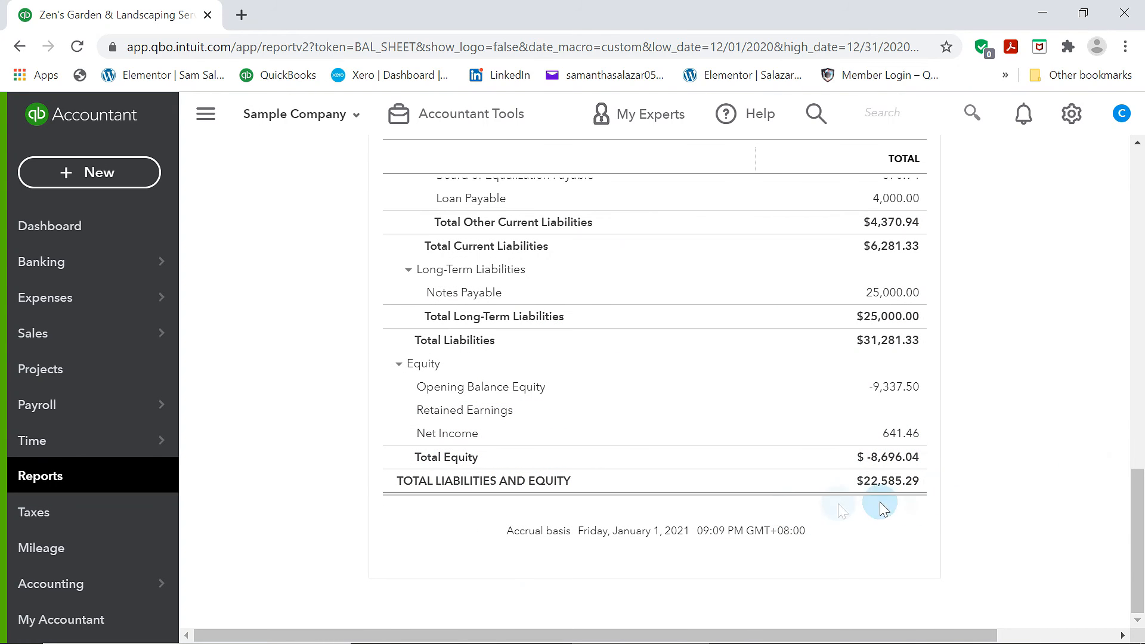
scroll(854, 437, up, 9)
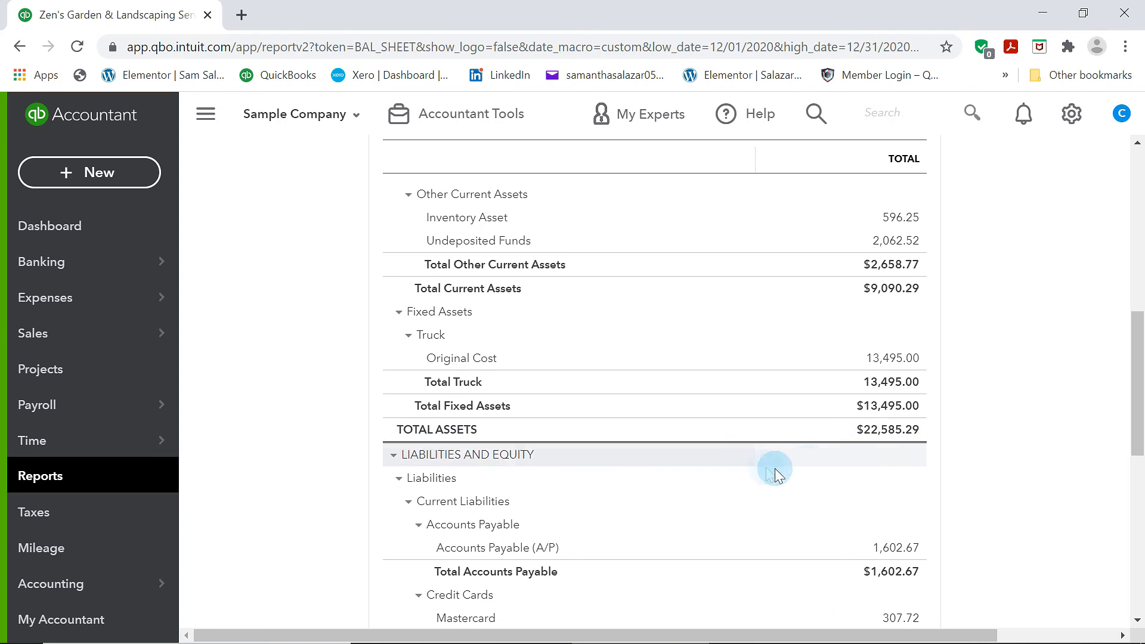
scroll(745, 474, up, 2)
scroll(800, 403, down, 6)
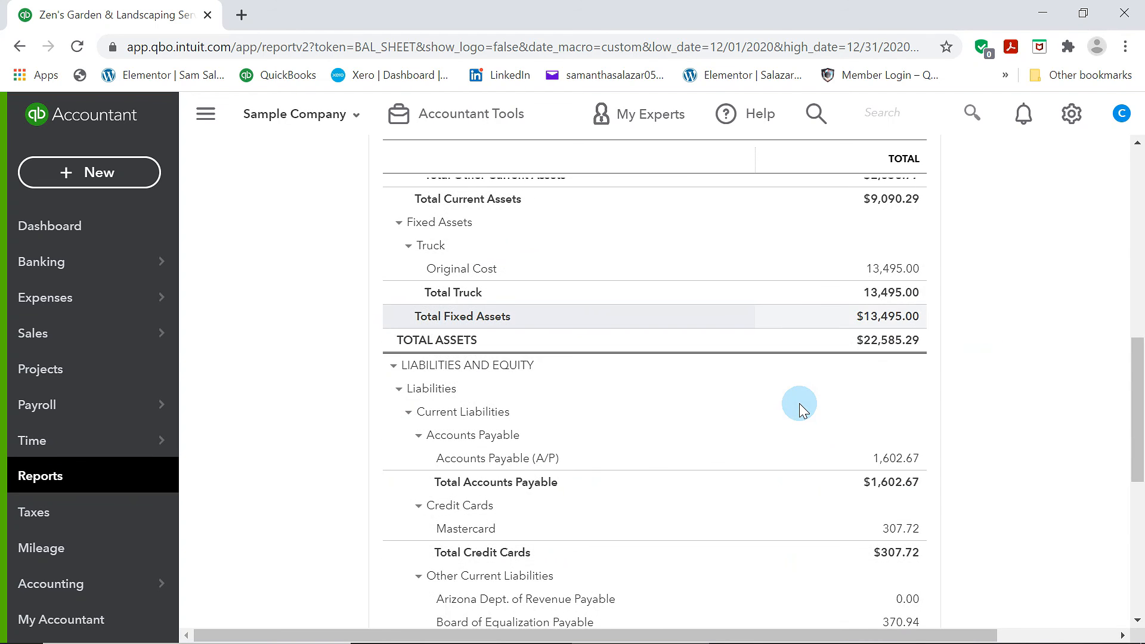
scroll(799, 403, down, 5)
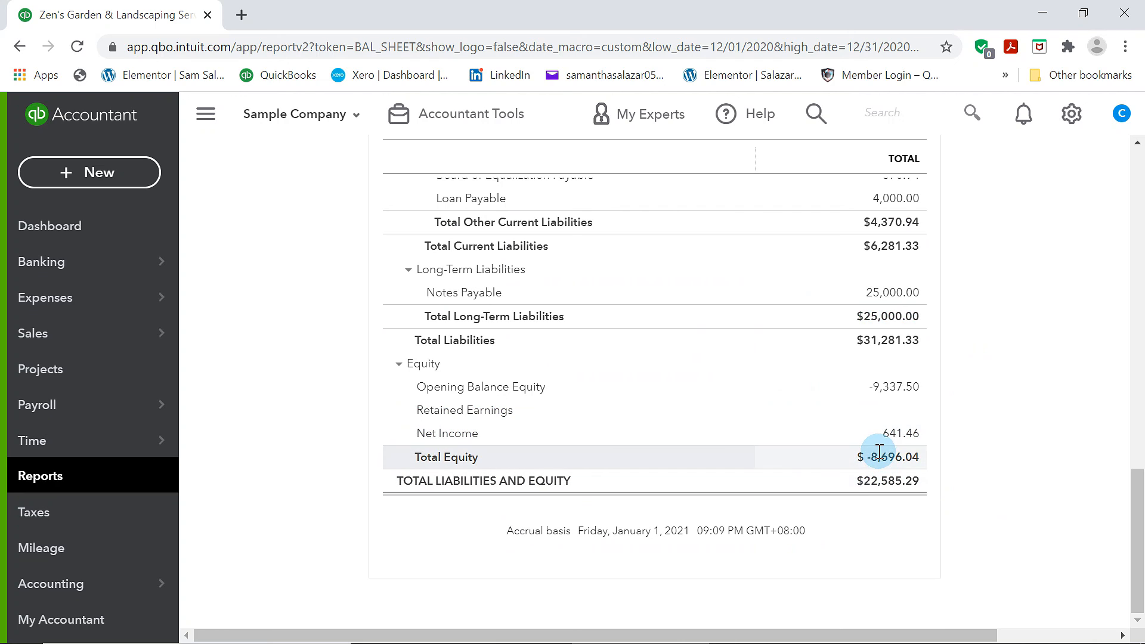
scroll(854, 480, up, 15)
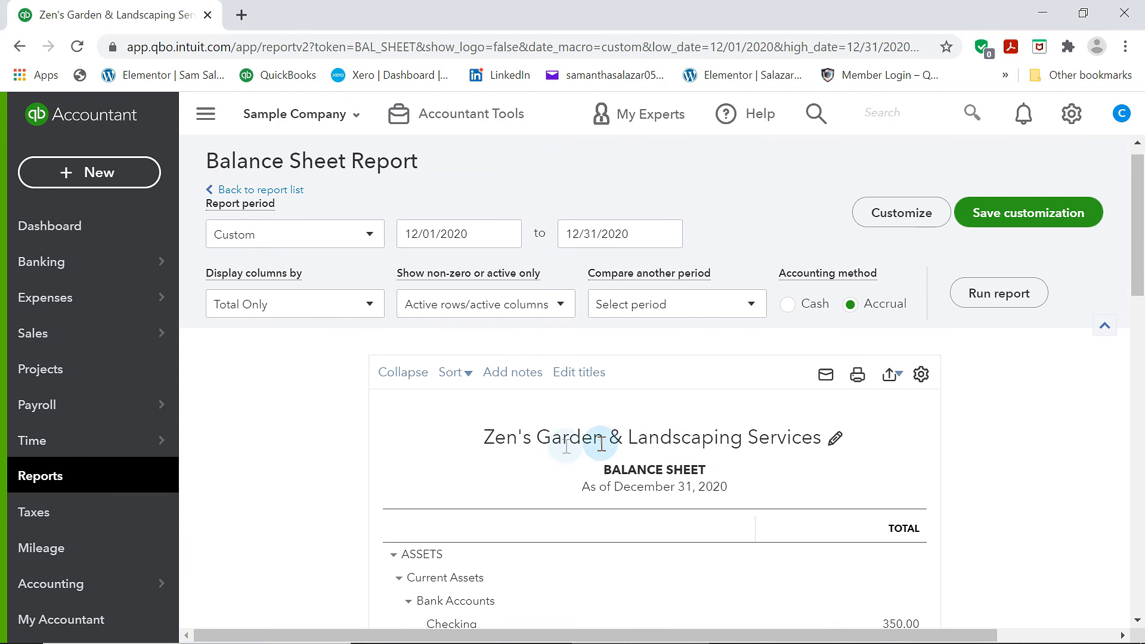
Return to the report list and open the Accounts receivable aging summary report
click(293, 190)
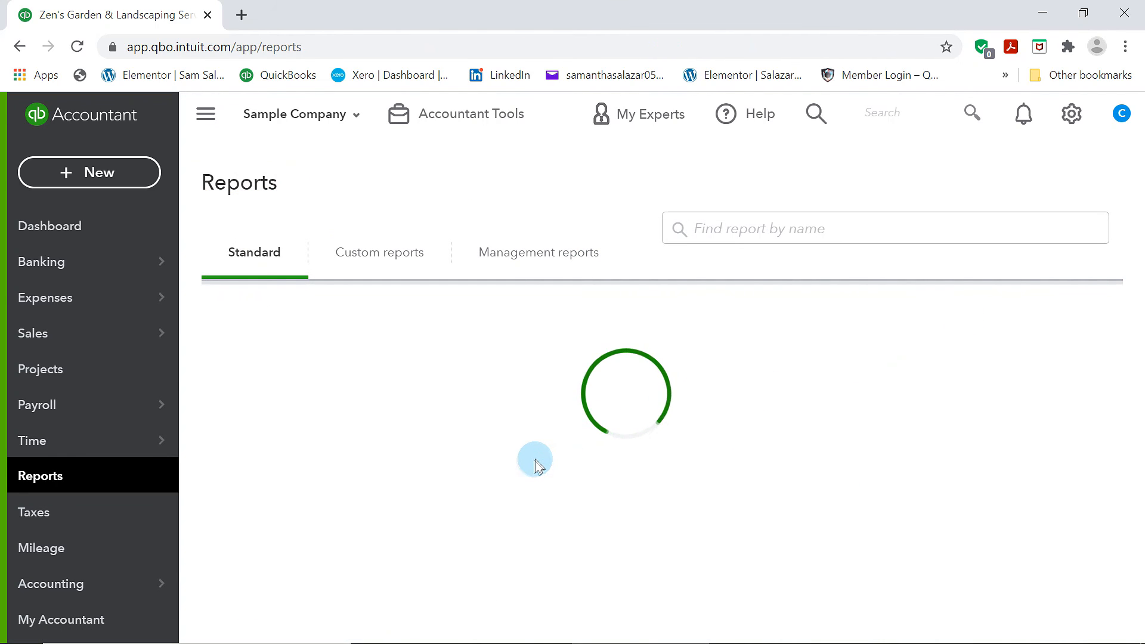
scroll(665, 549, down, 8)
scroll(664, 548, up, 7)
scroll(664, 549, down, 4)
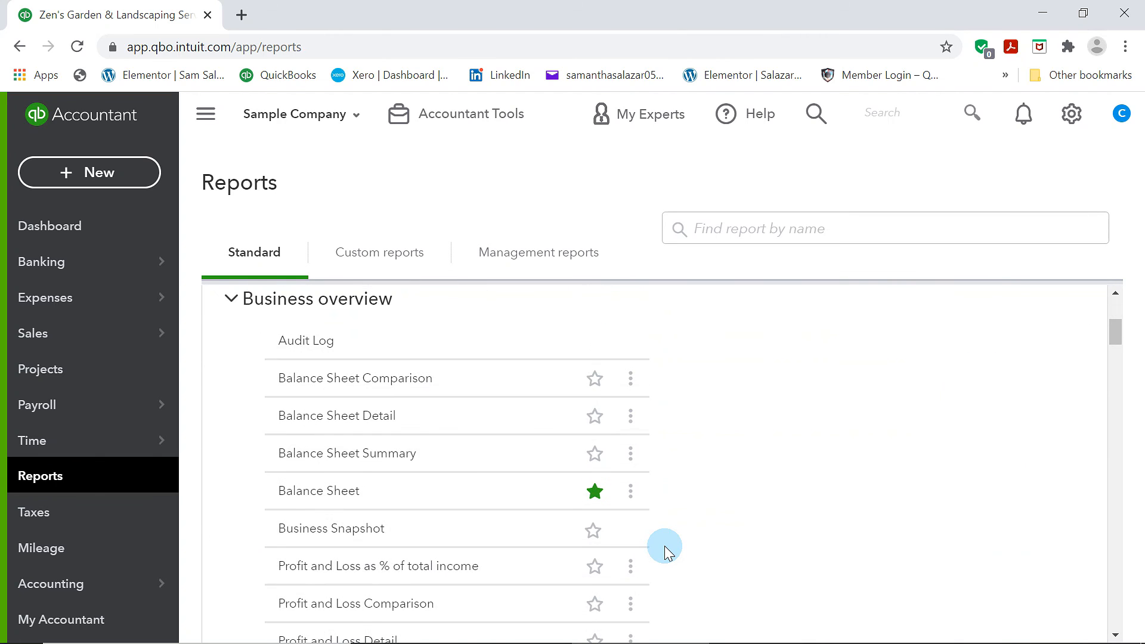
scroll(664, 548, down, 2)
scroll(665, 549, up, 3)
scroll(663, 549, down, 5)
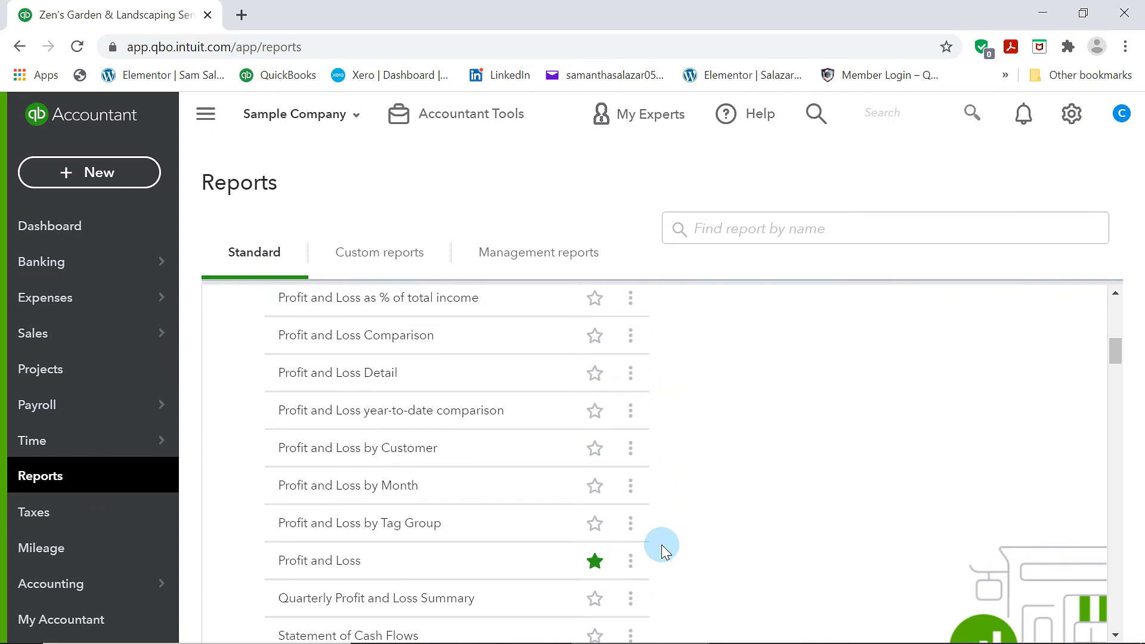
scroll(664, 548, down, 3)
scroll(402, 499, down, 4)
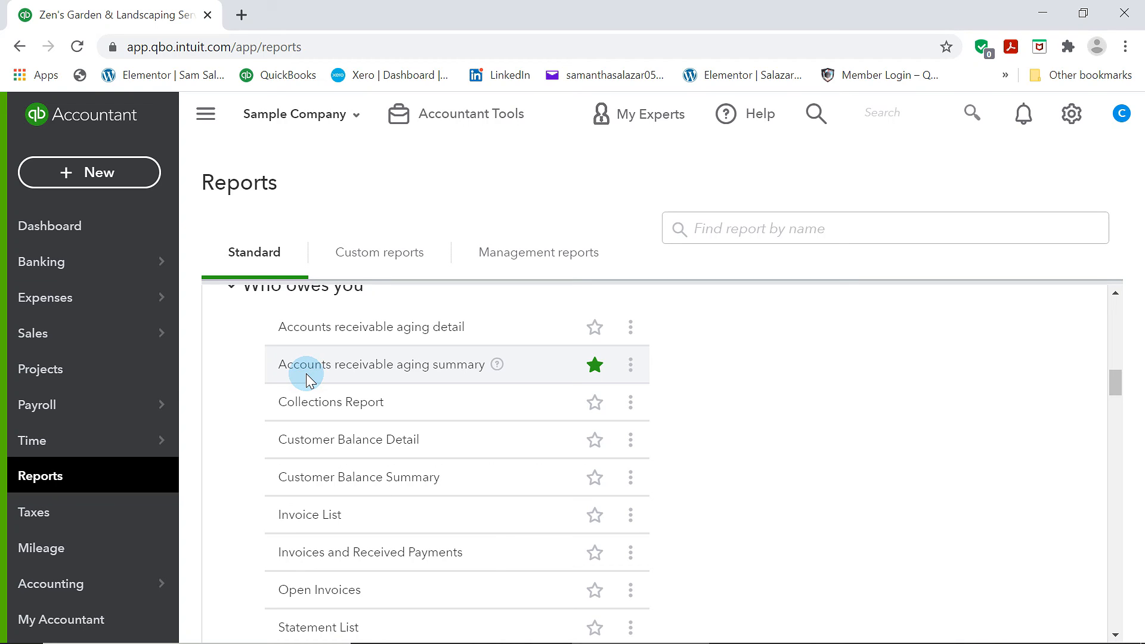
click(361, 369)
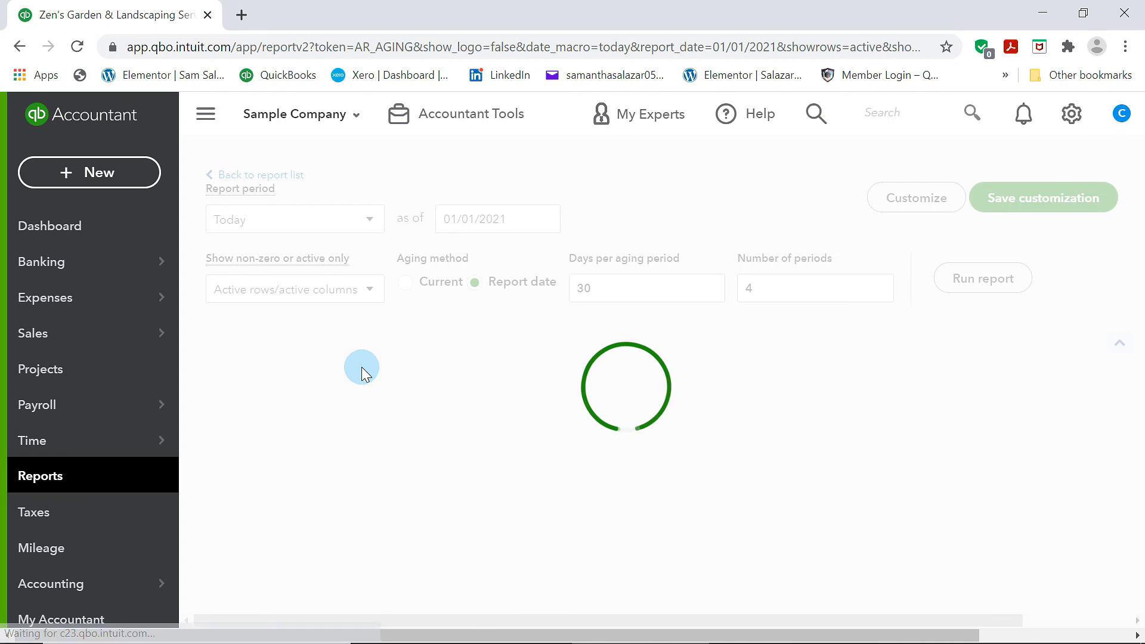
Scroll through the A/R Aging Summary to review customer balances by aging period, then return to the report list
scroll(370, 405, down, 9)
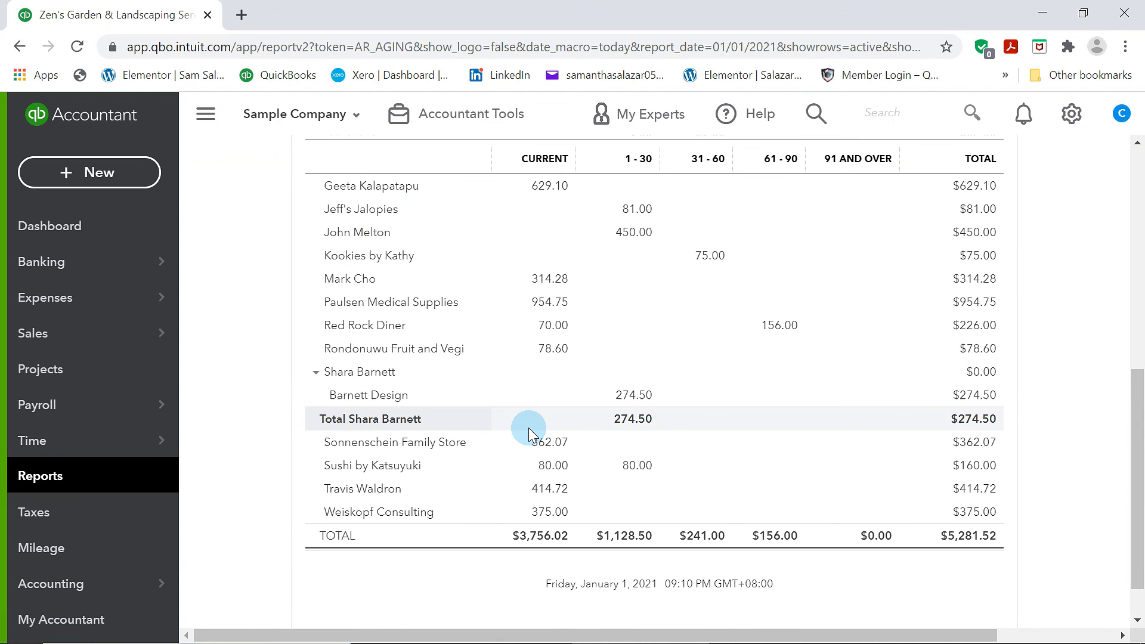
scroll(528, 428, up, 5)
scroll(527, 430, down, 4)
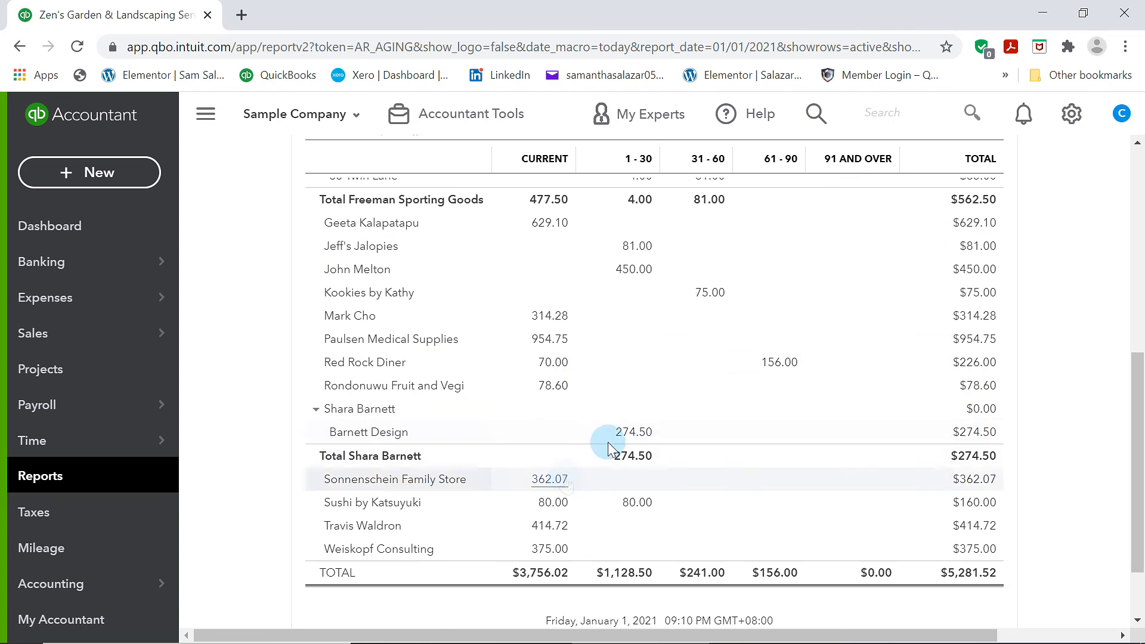
scroll(646, 428, up, 4)
scroll(646, 428, down, 3)
scroll(646, 428, down, 3)
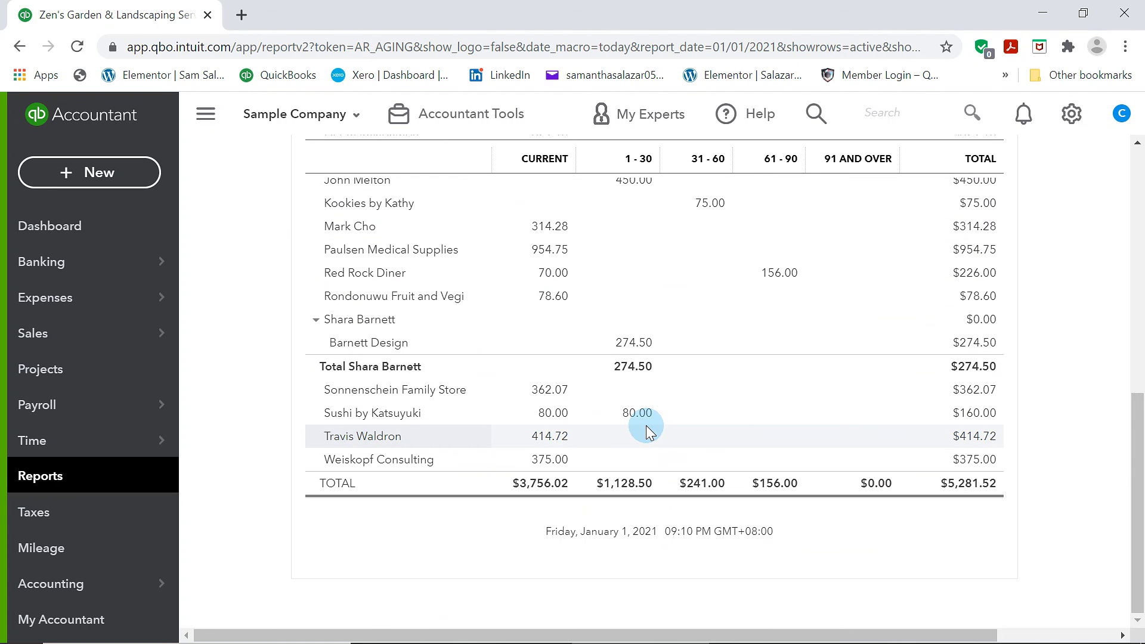
scroll(779, 372, up, 5)
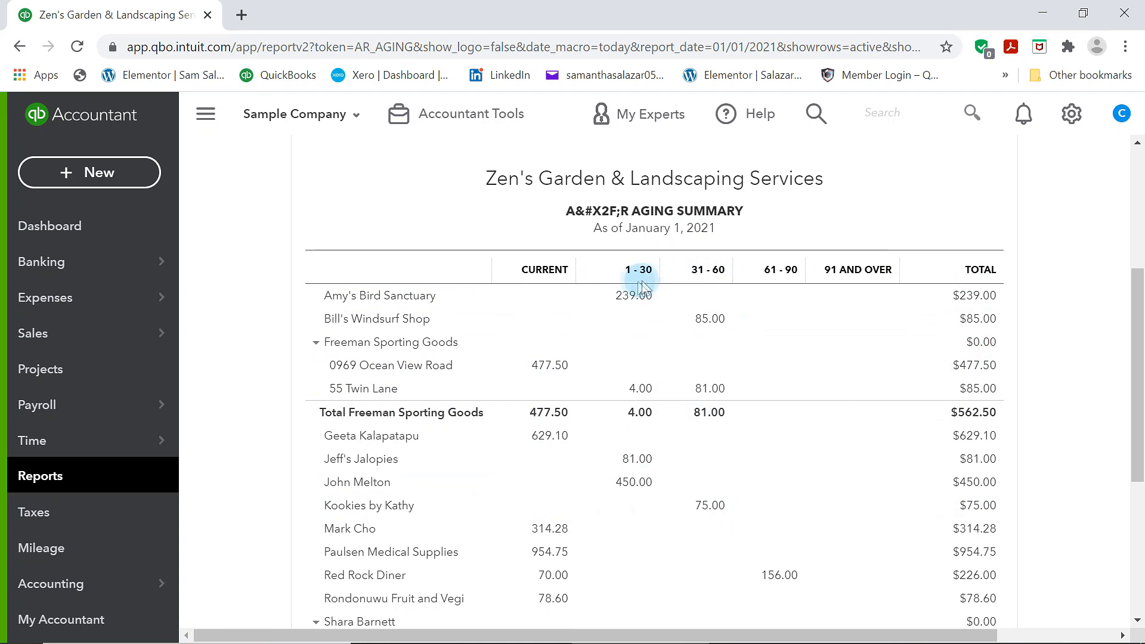
scroll(617, 424, down, 3)
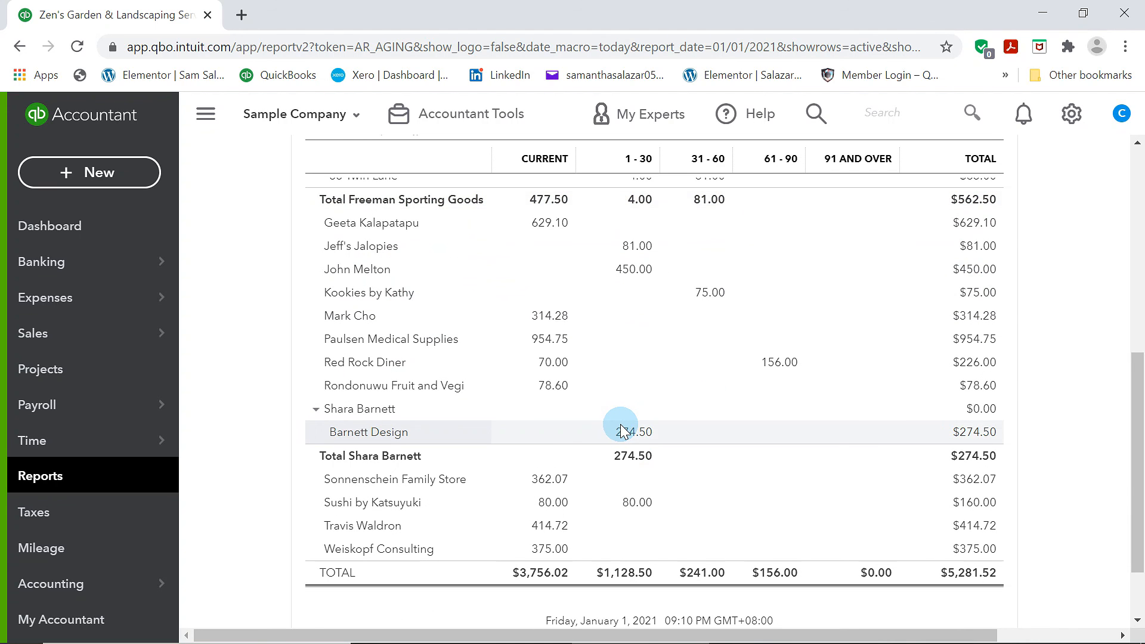
scroll(620, 424, up, 3)
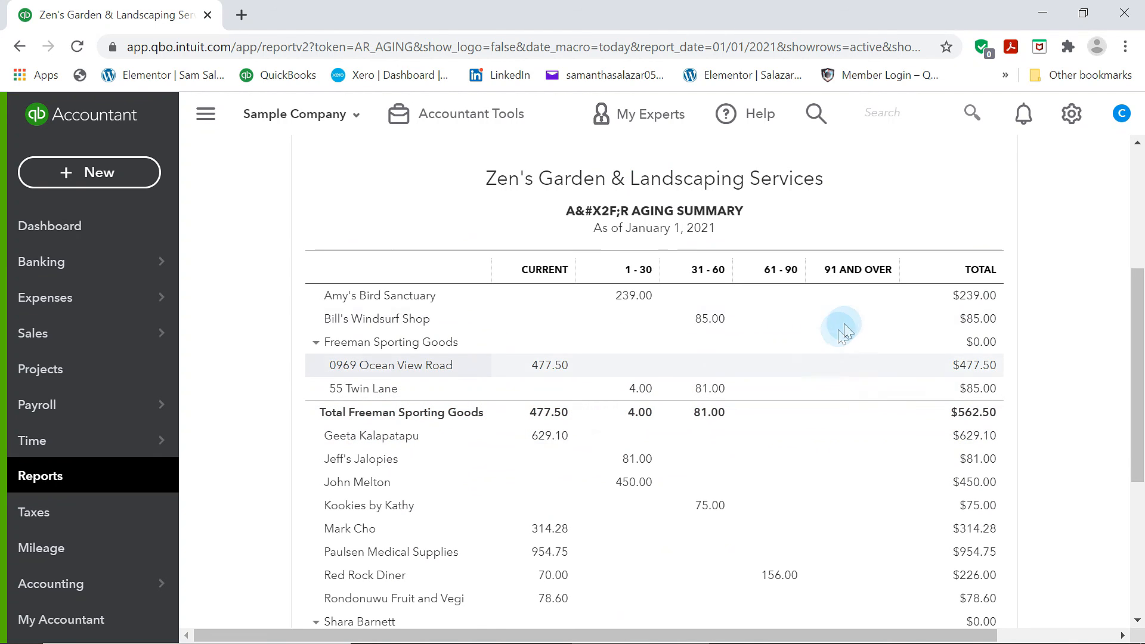
scroll(887, 350, down, 3)
scroll(883, 350, up, 3)
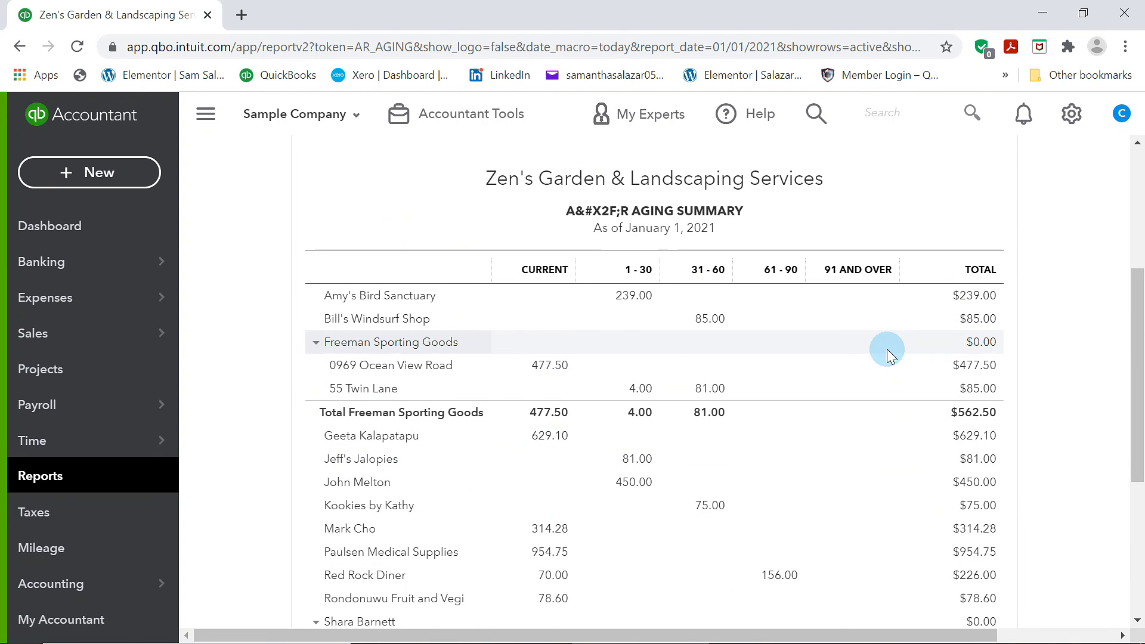
scroll(886, 352, down, 3)
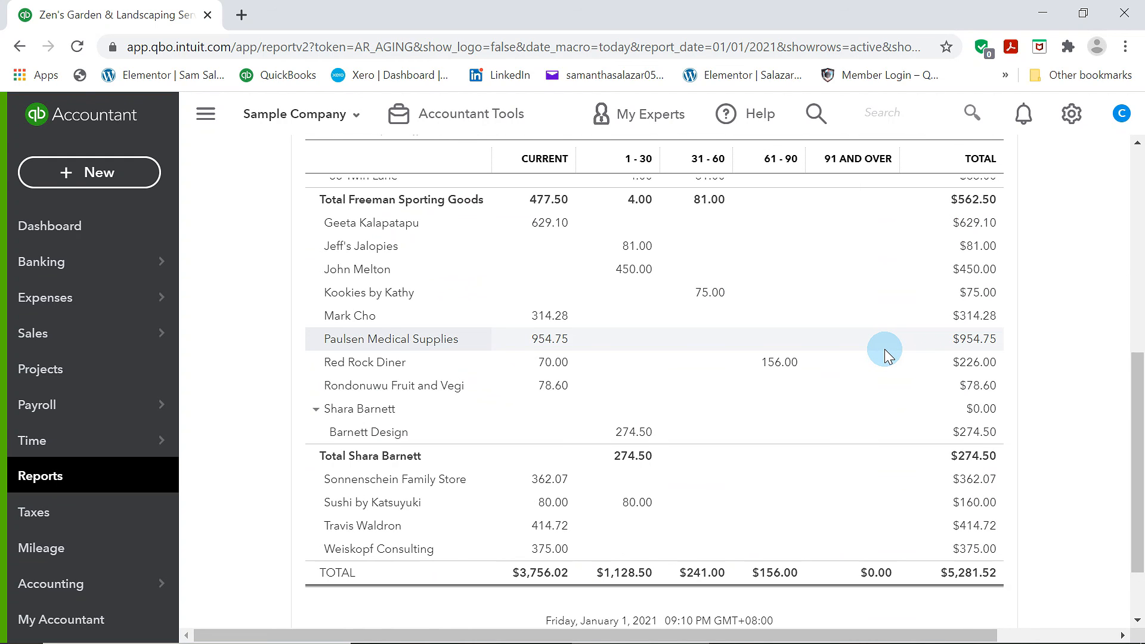
scroll(889, 354, up, 2)
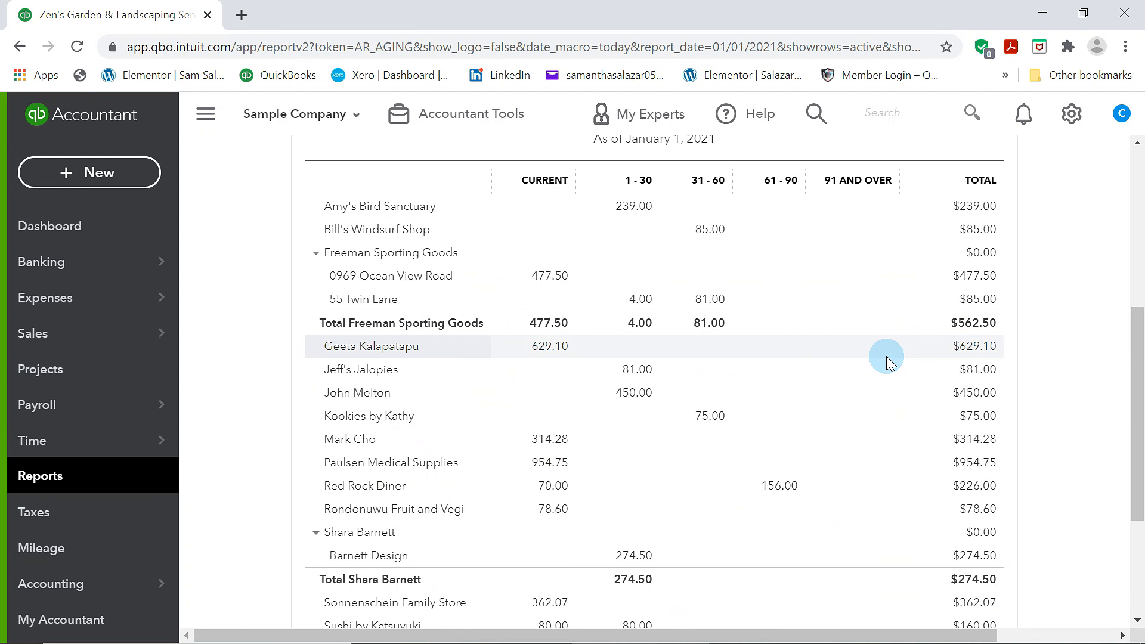
scroll(883, 361, down, 3)
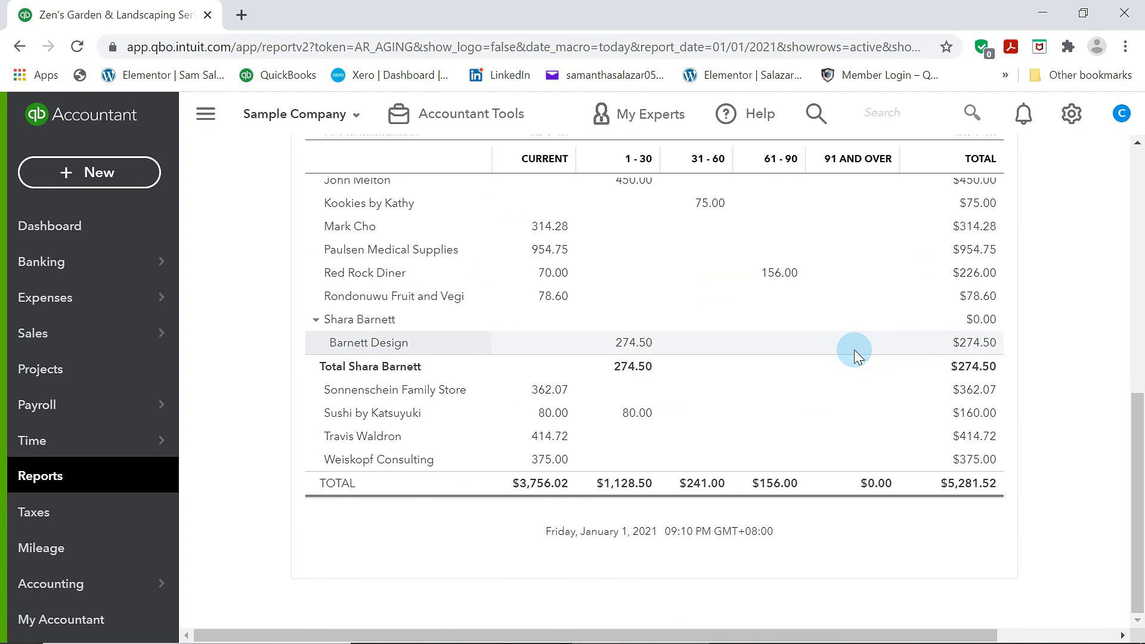
scroll(856, 352, up, 3)
scroll(812, 356, up, 5)
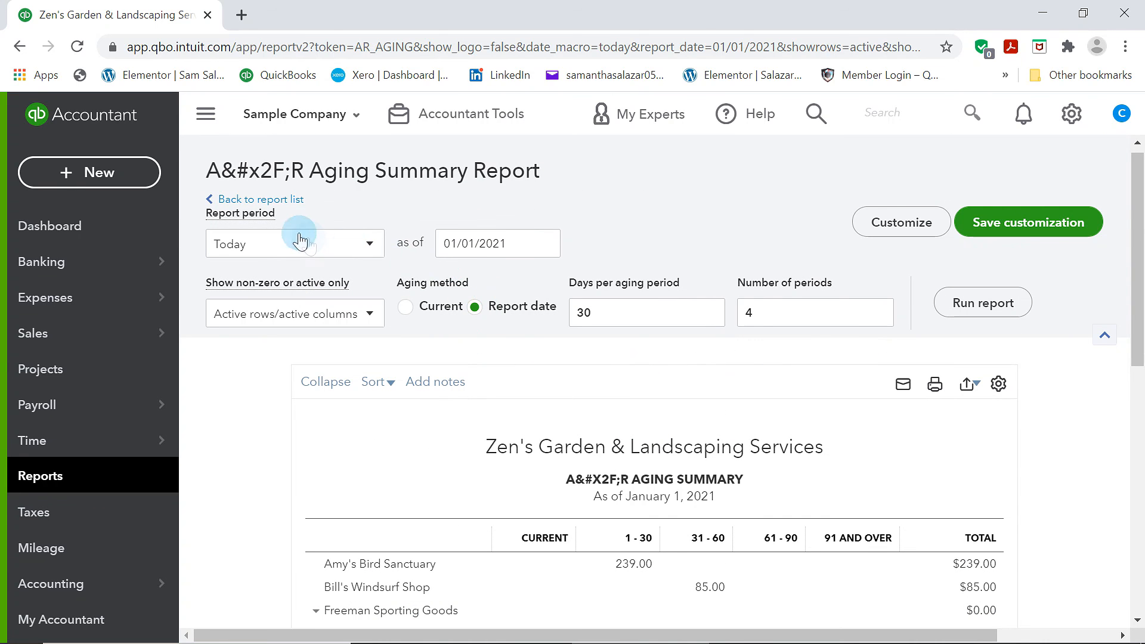
click(244, 200)
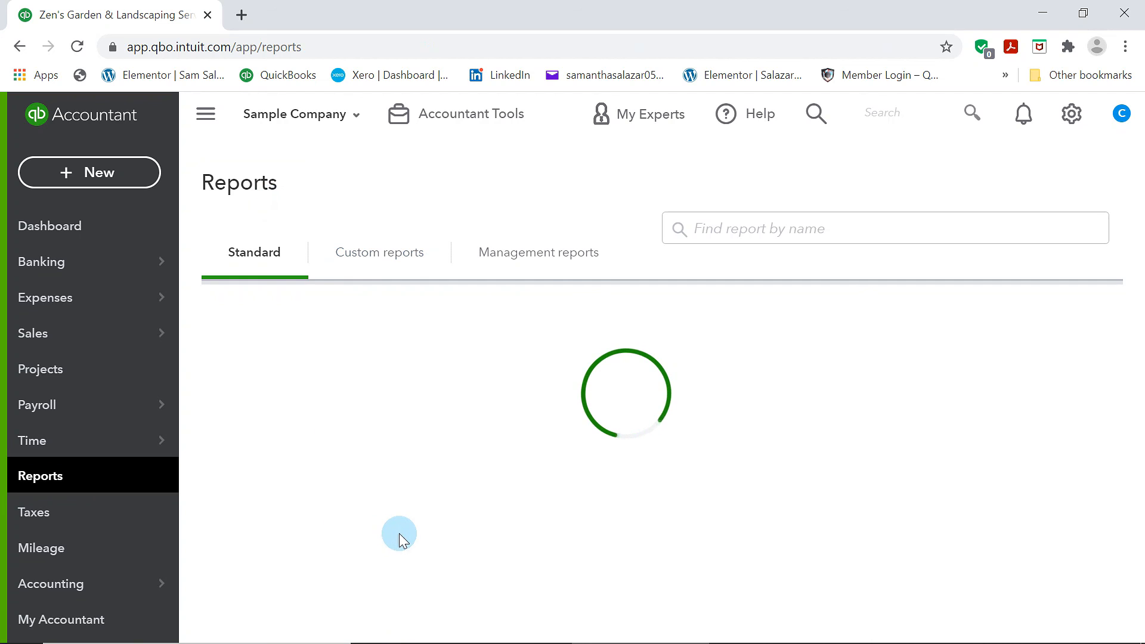
Scroll down the report list and open the Accounts payable aging summary report
scroll(398, 534, down, 15)
scroll(403, 535, down, 13)
scroll(401, 533, down, 6)
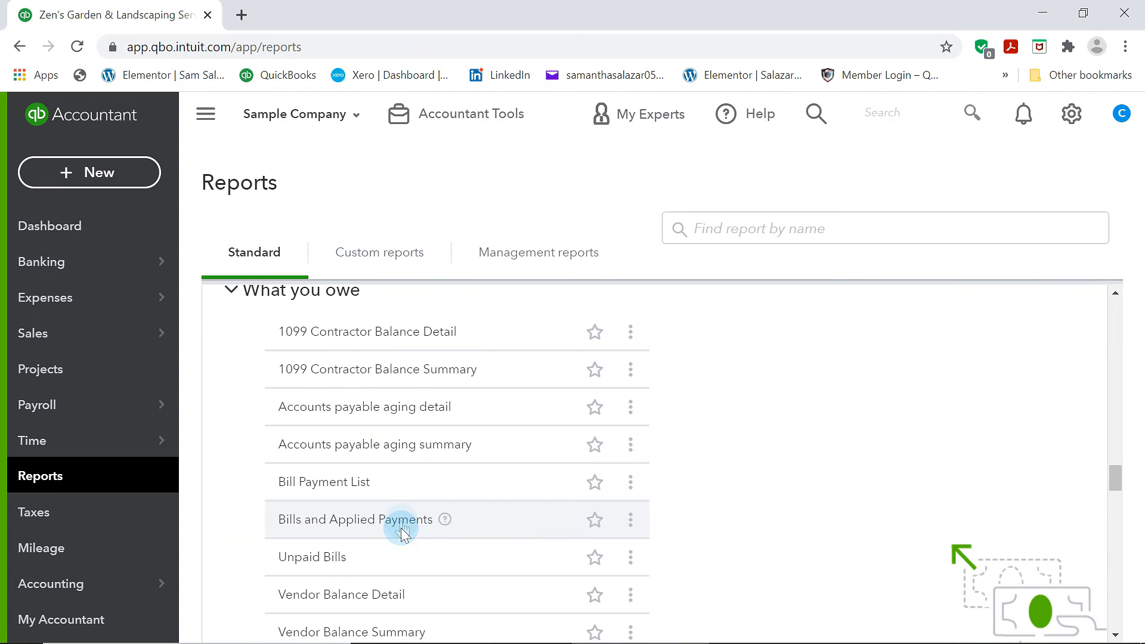
click(409, 453)
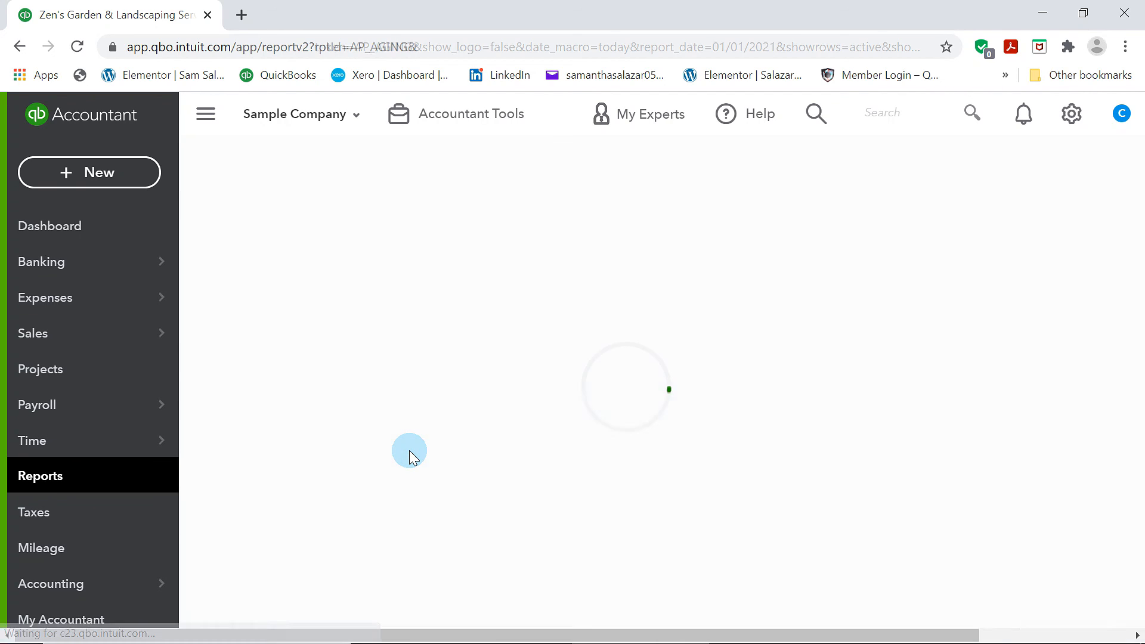
Scroll through the A/P Aging Summary to review vendor balances by aging period, then return to the report list
scroll(410, 452, down, 2)
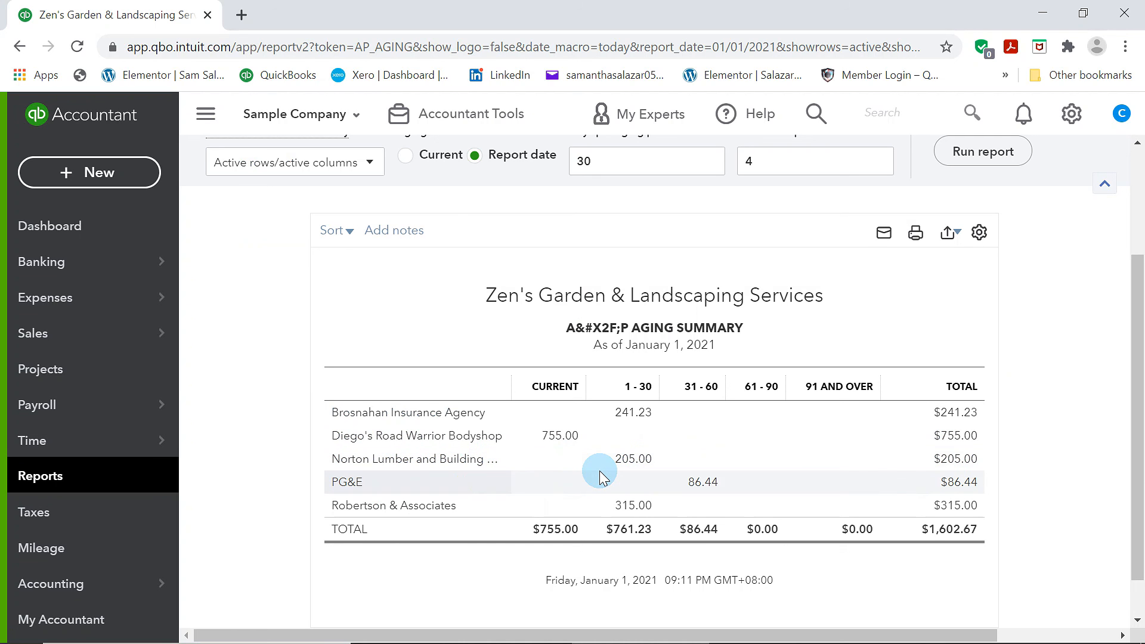
scroll(599, 471, up, 2)
scroll(599, 470, down, 3)
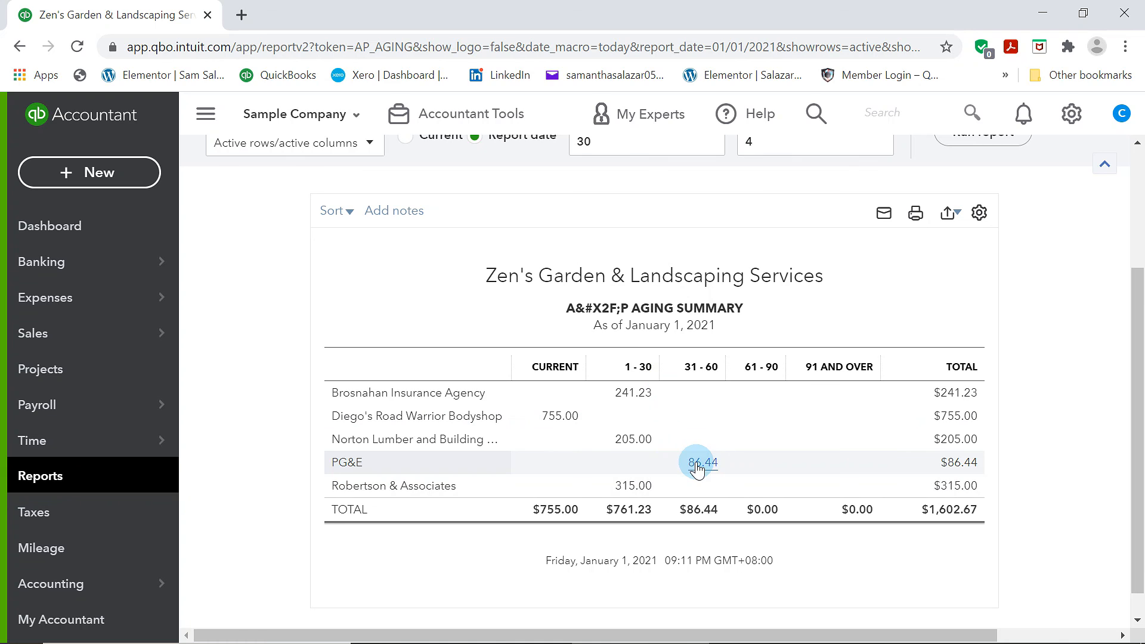
click(286, 215)
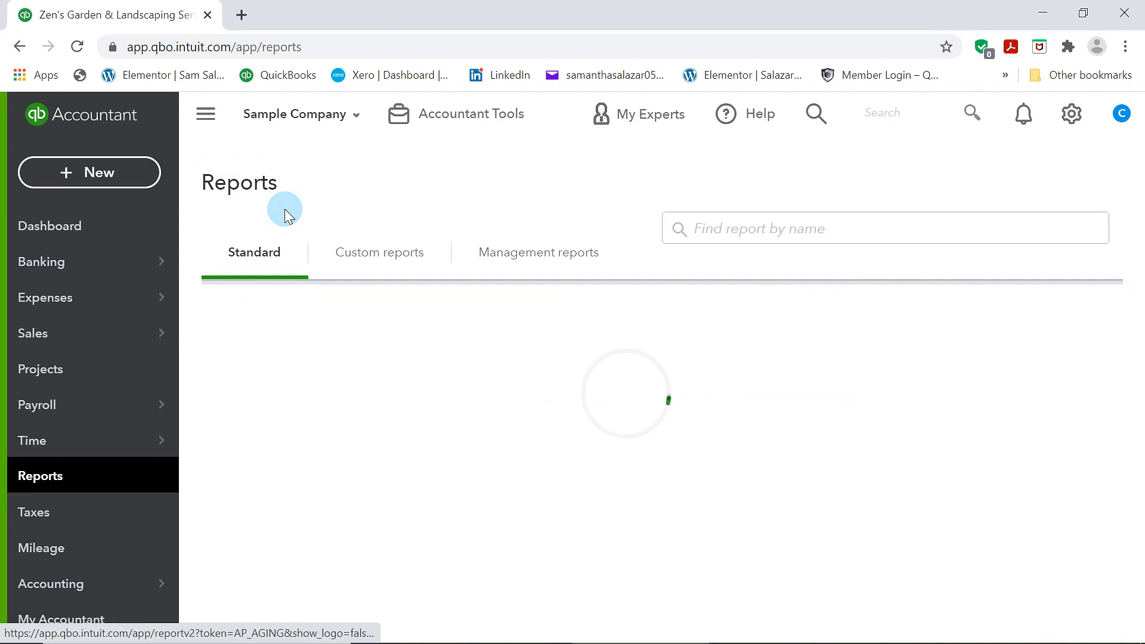
Leave the report list for the Dashboard and scroll through it to review the bank account balances
scroll(583, 417, down, 15)
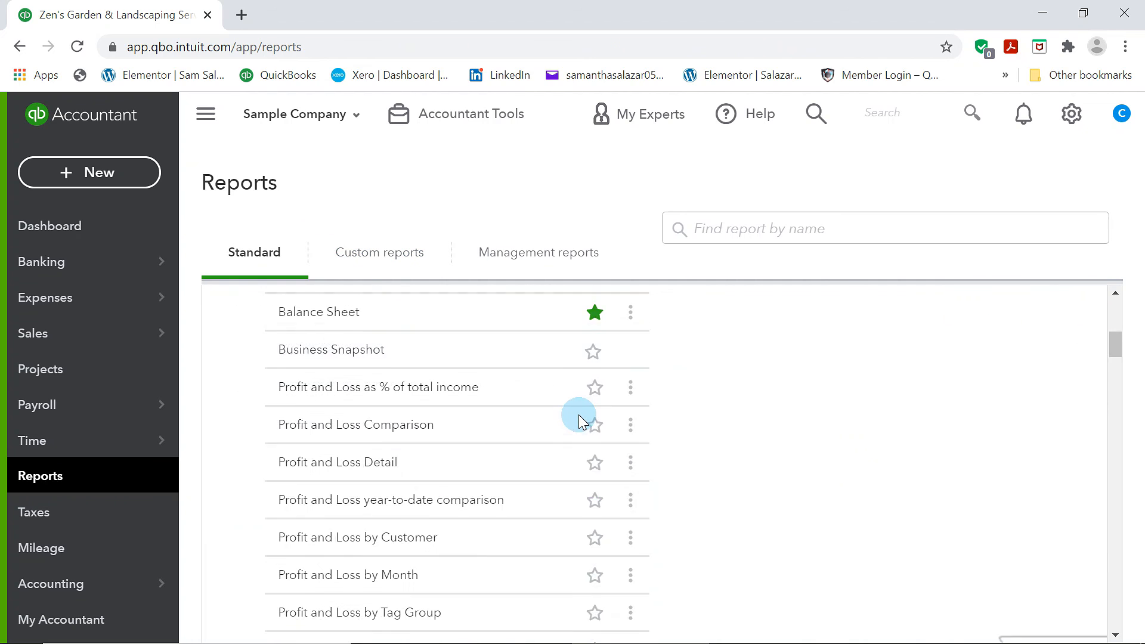
scroll(577, 415, up, 5)
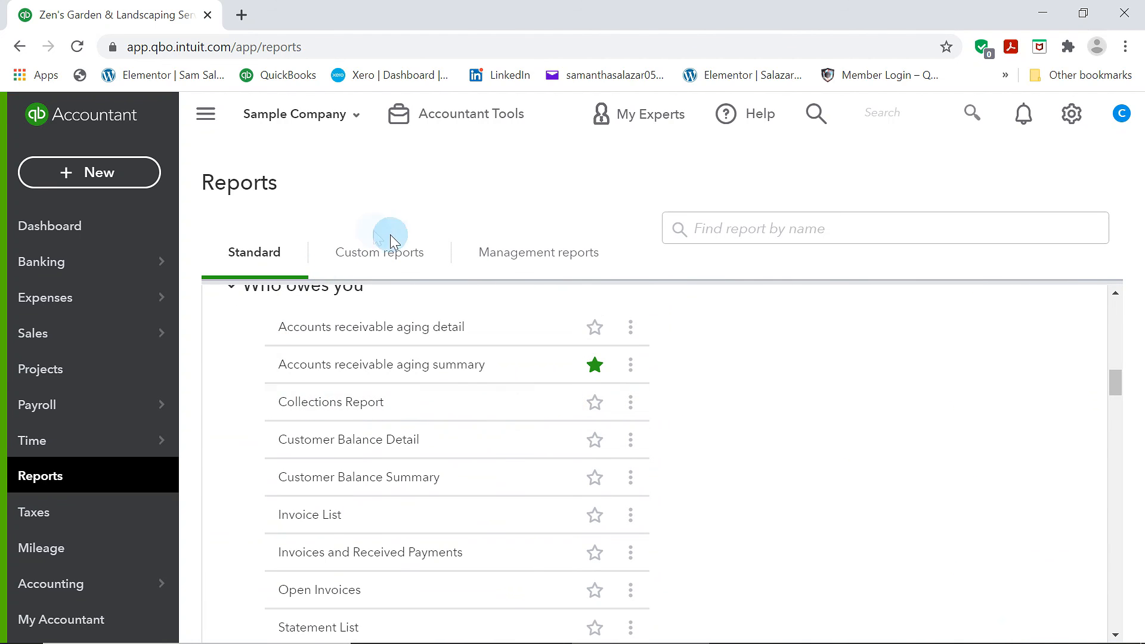
scroll(501, 454, up, 5)
scroll(502, 447, up, 3)
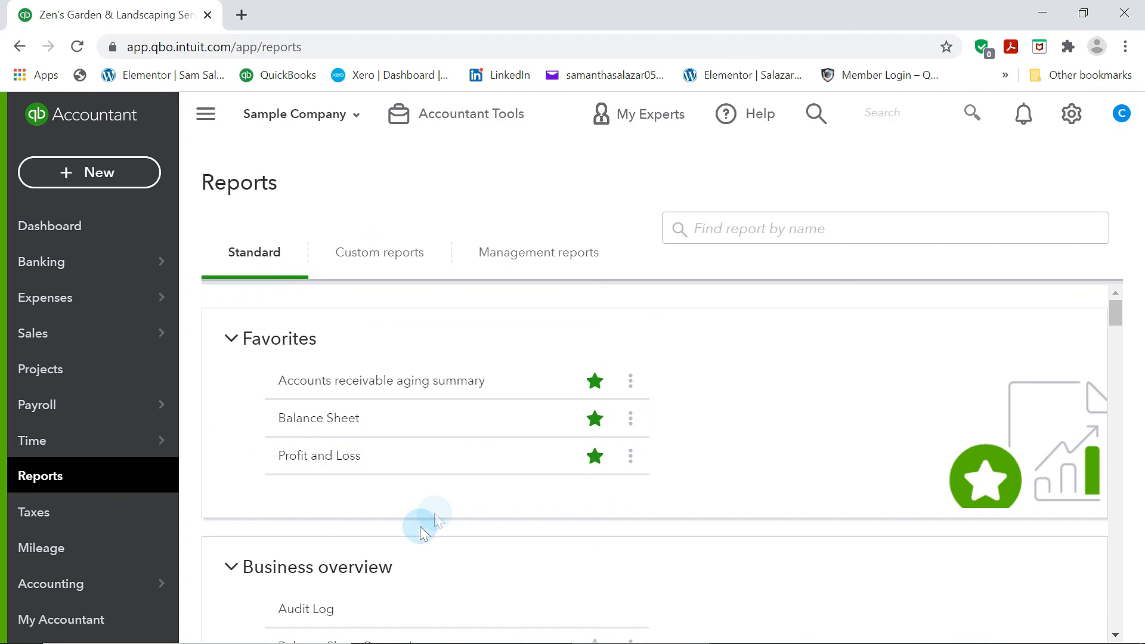
click(147, 241)
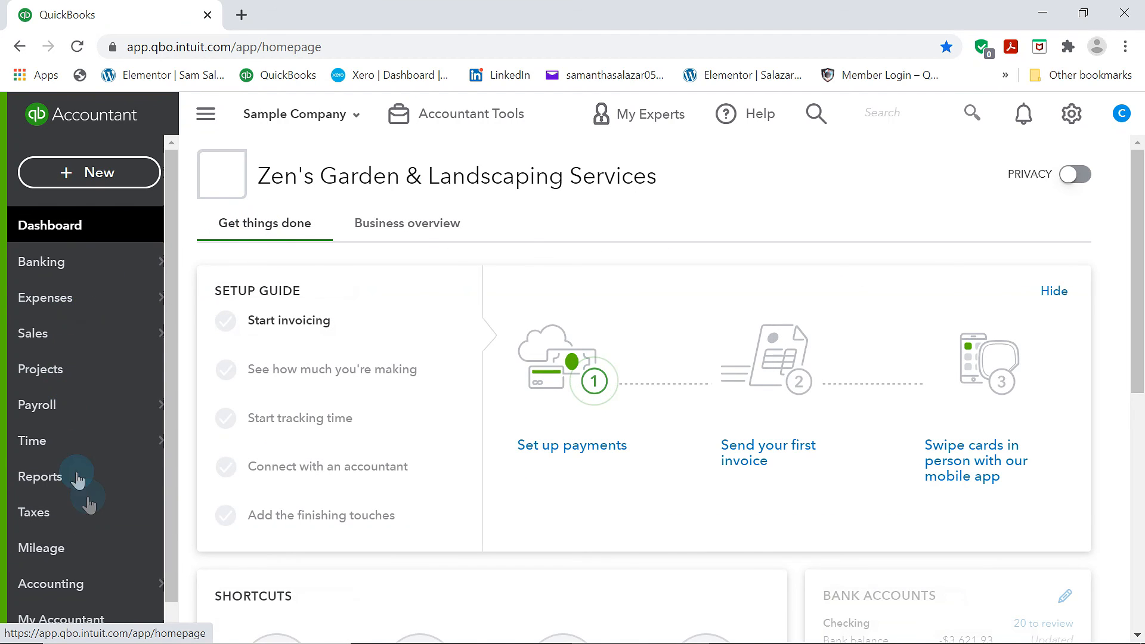
scroll(616, 468, down, 5)
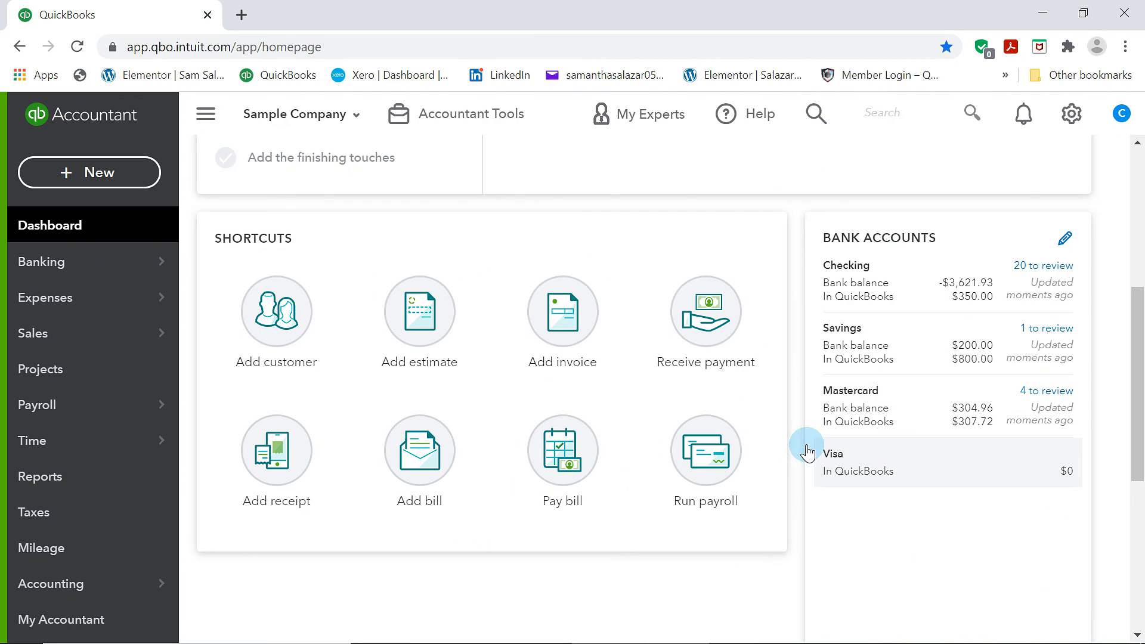
scroll(807, 453, up, 5)
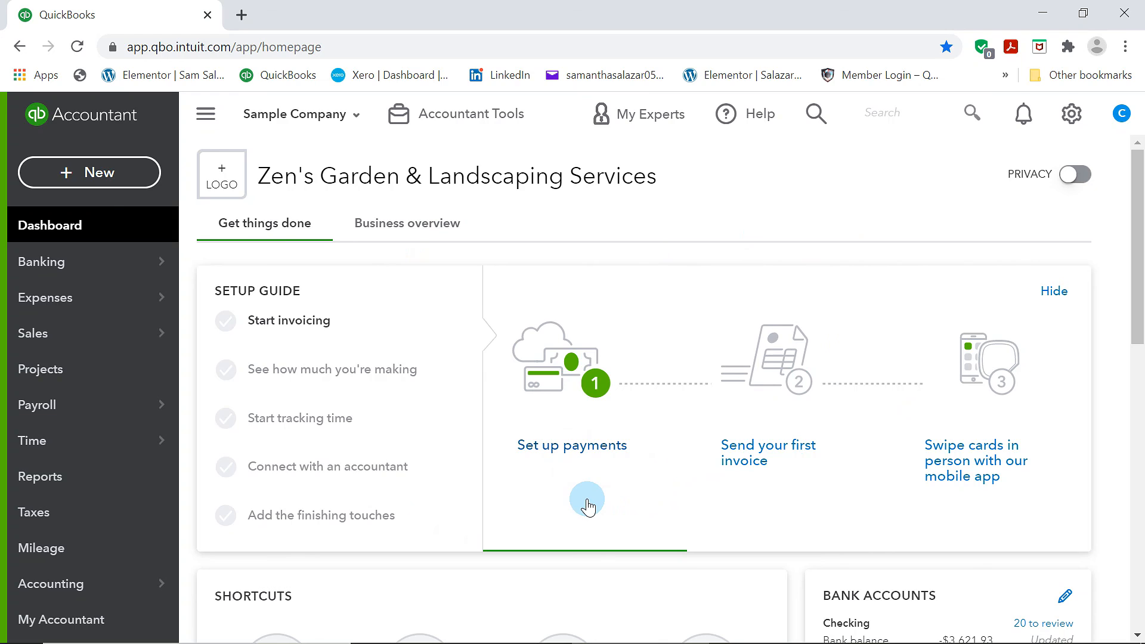
scroll(586, 496, down, 2)
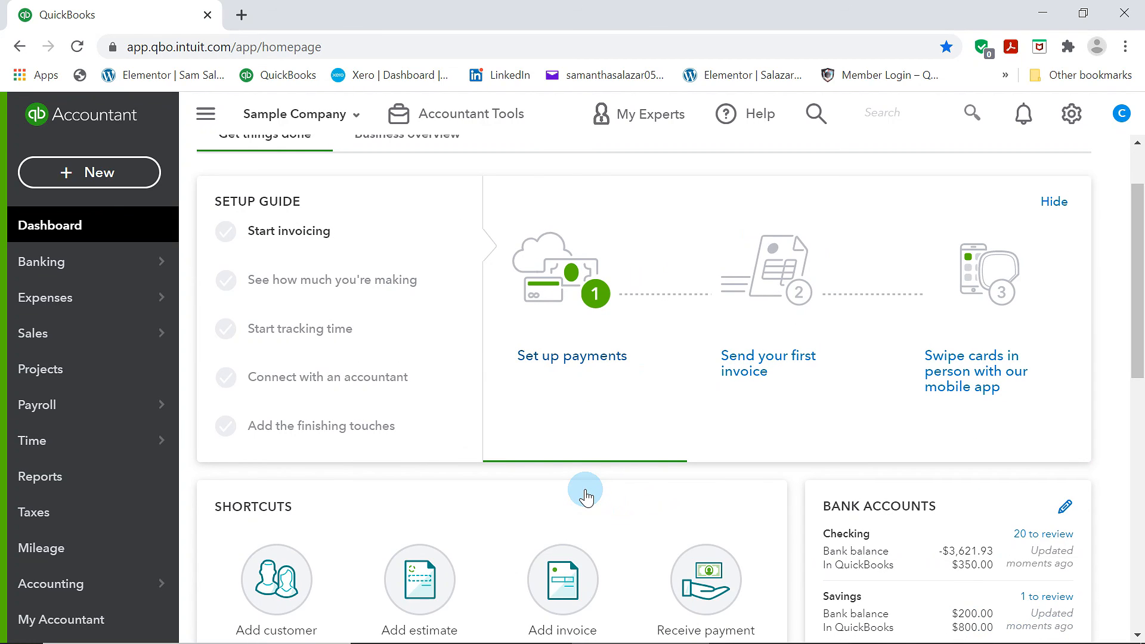
Visit the My Accountant invite page, select the accountant's email field, and go back to the Dashboard
mouse_move(109, 577)
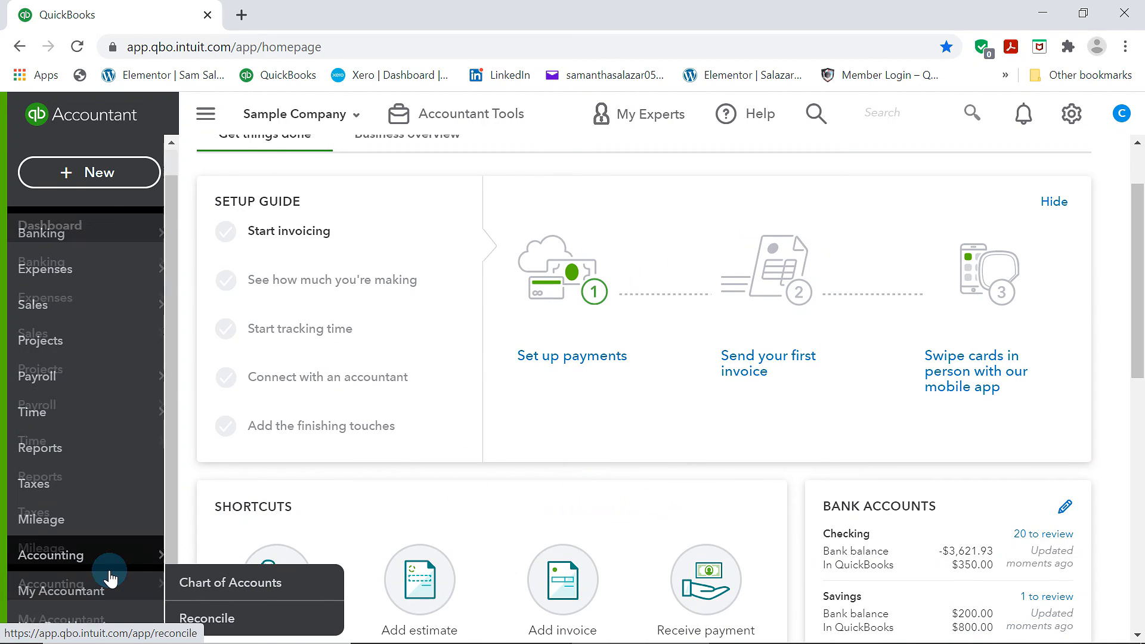
click(109, 591)
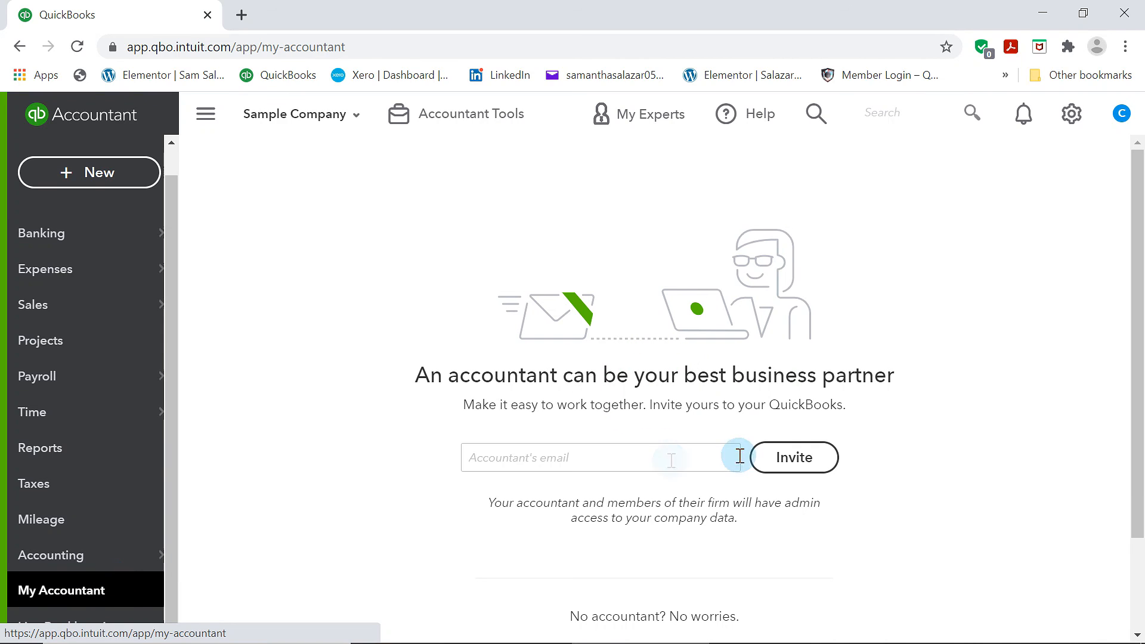
click(1003, 431)
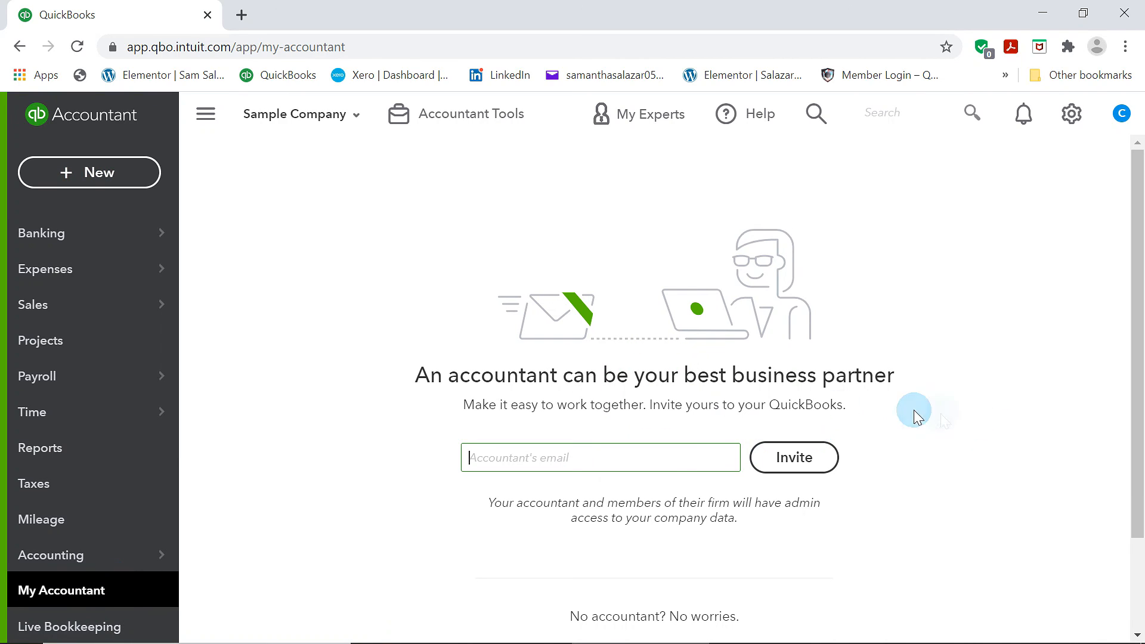
click(602, 462)
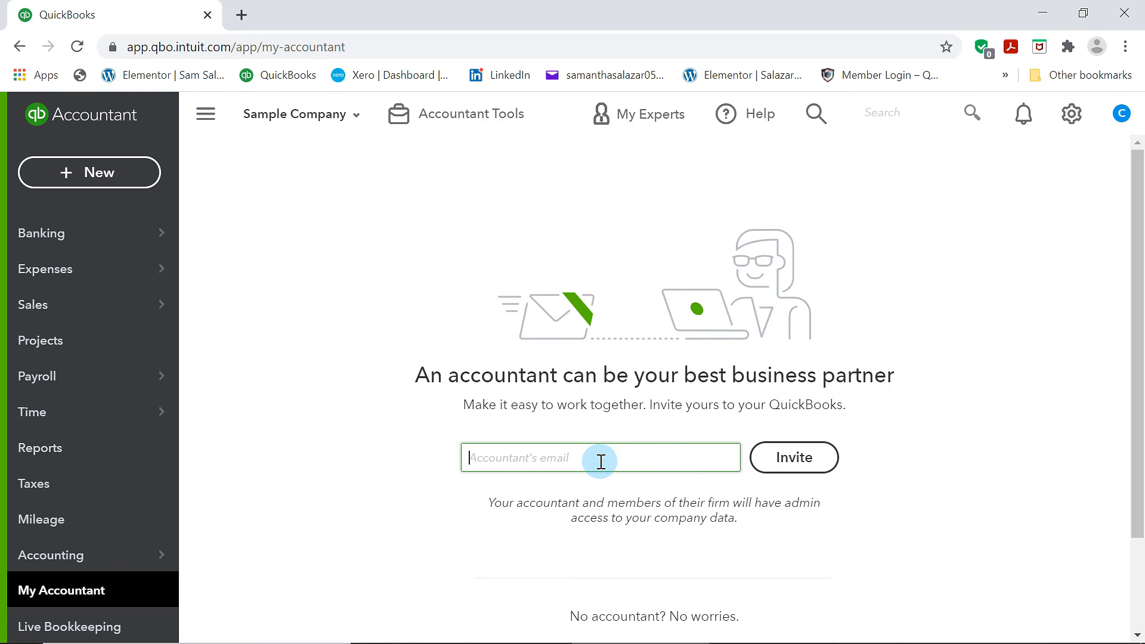
click(100, 235)
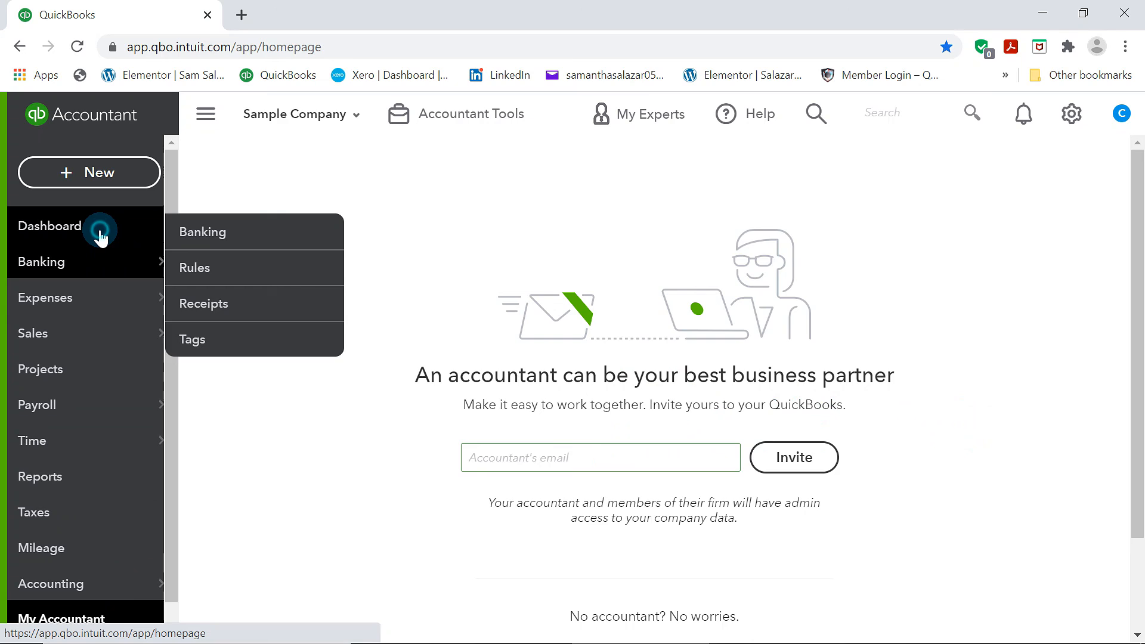